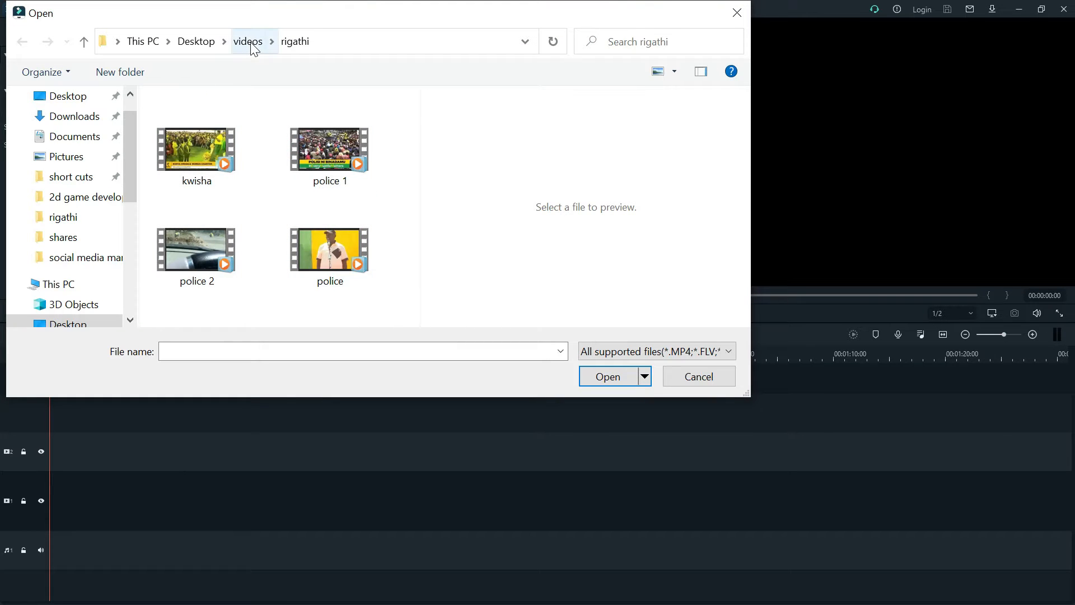
# Import the kwisha, police 1, police 2 and police videos from the rigathi folder into the project media.
pyautogui.click(249, 42)
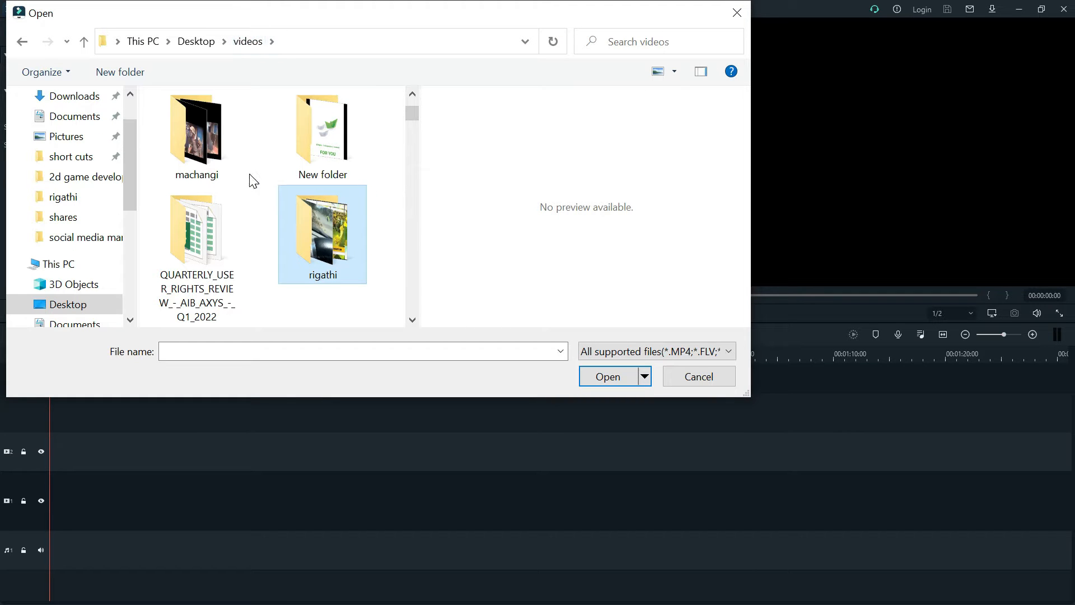
pyautogui.doubleClick(322, 231)
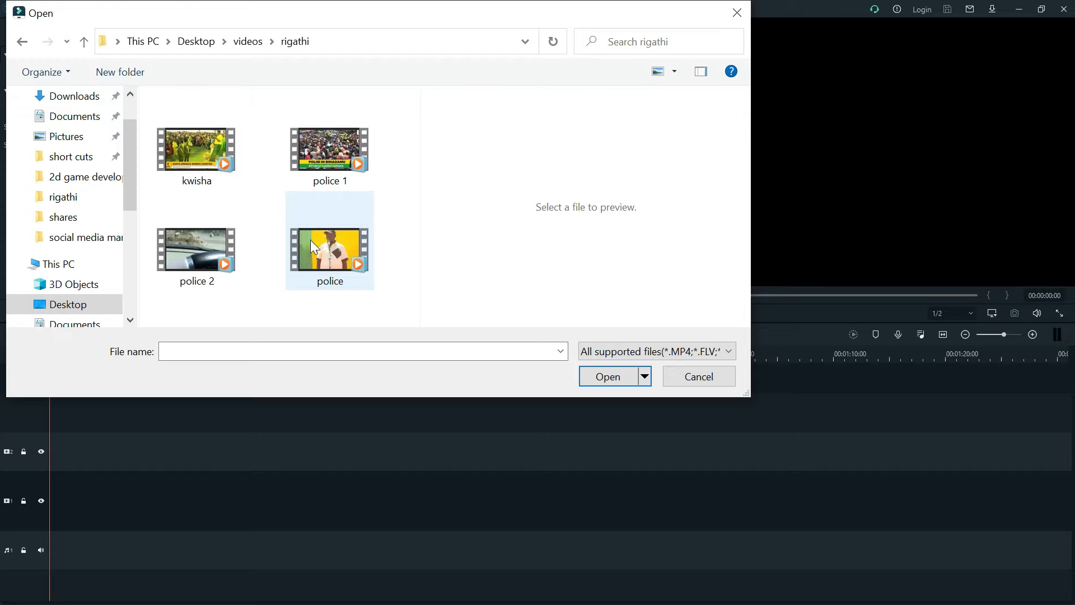
pyautogui.hotkey('ctrl', 'a')
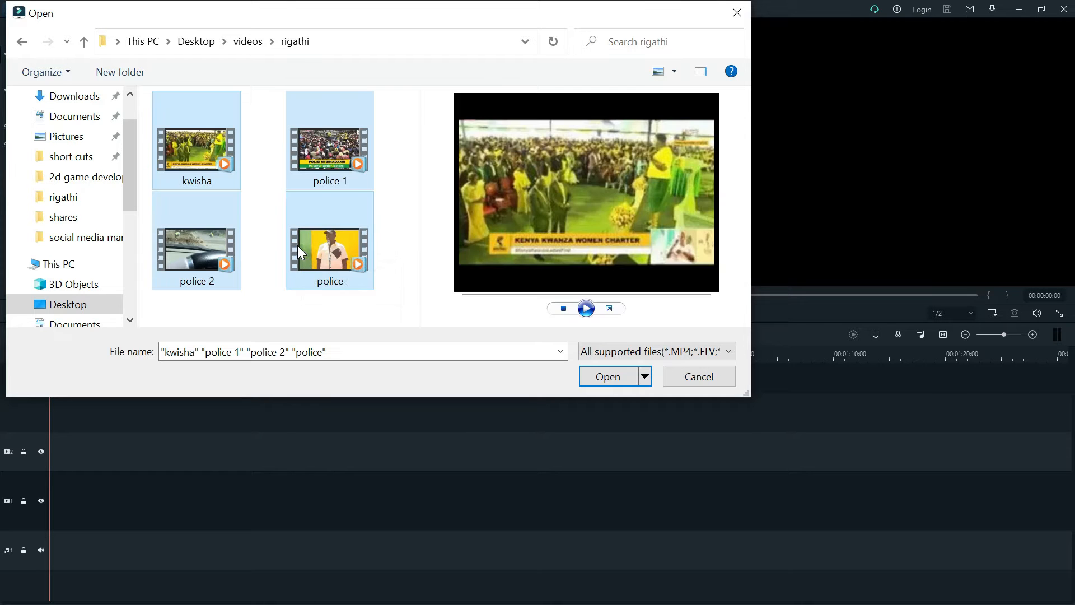
pyautogui.click(607, 376)
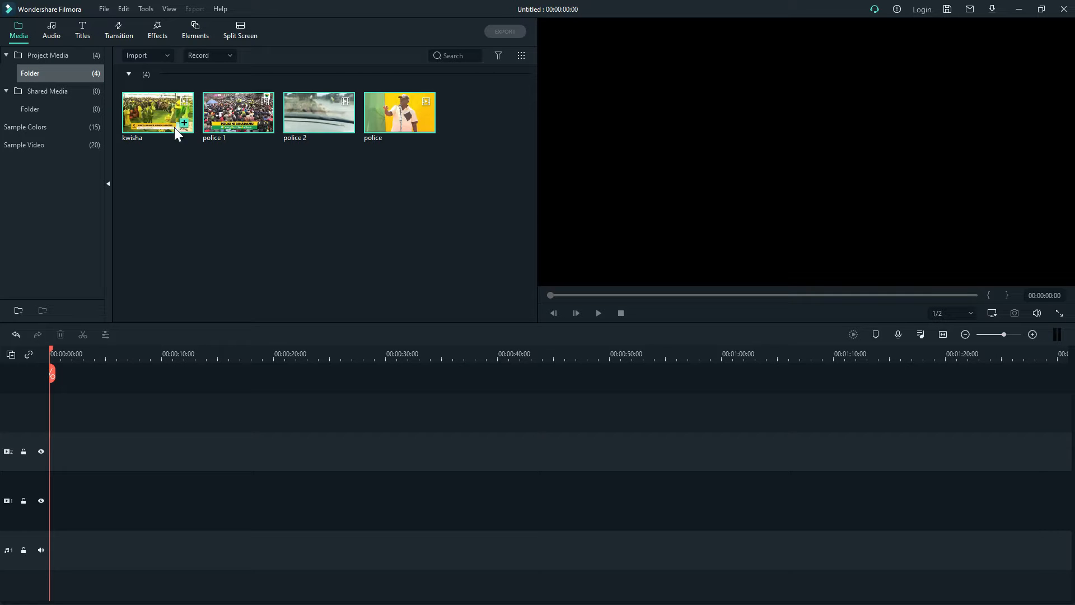
pyautogui.click(248, 215)
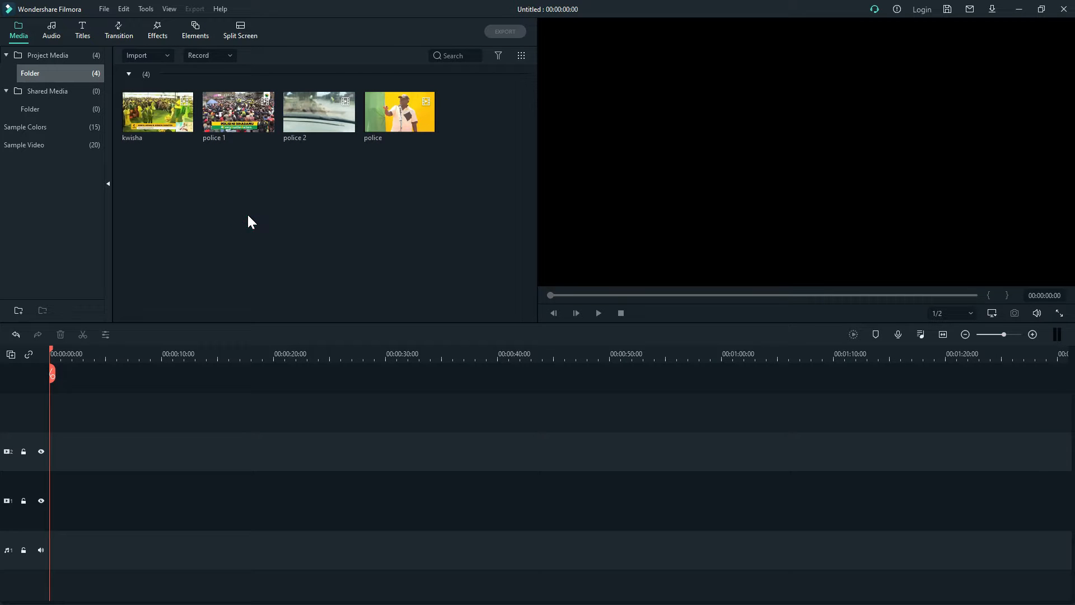
# Place the police clip at the start of the first video track, keeping the 1920 x 1080 25fps project settings.
pyautogui.moveTo(397, 126); pyautogui.dragTo(44, 477)
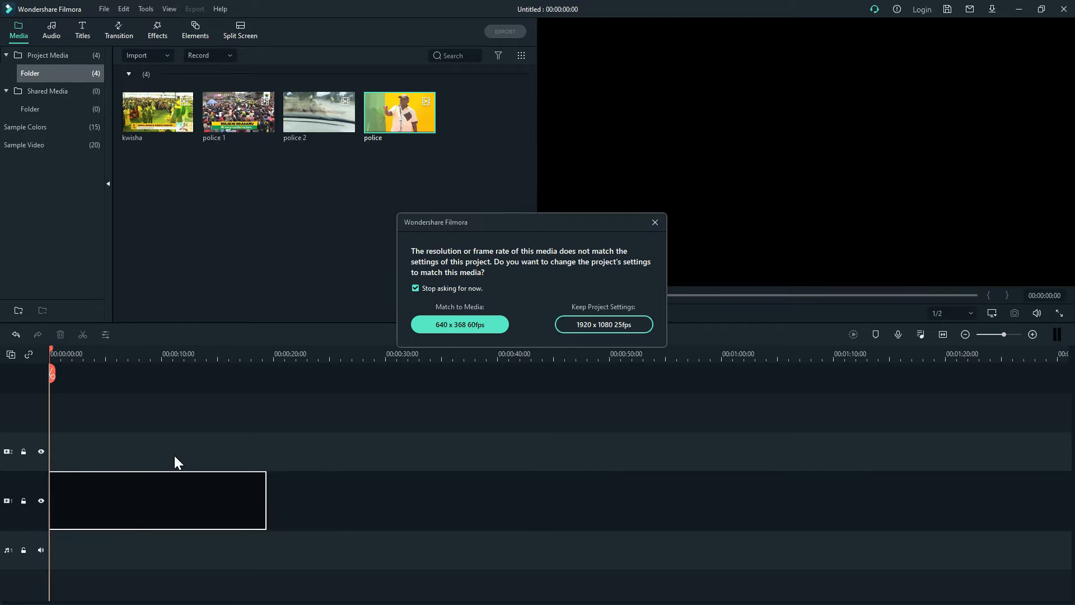
pyautogui.click(576, 327)
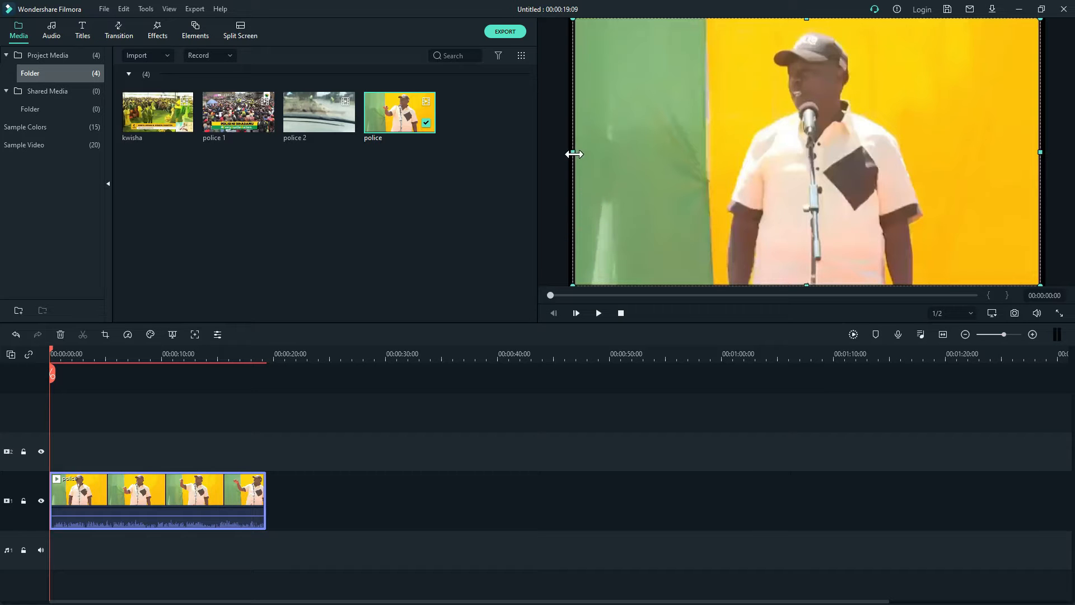
# Enlarge the police clip proportionally in the preview and reposition it so it covers the full width of the frame.
pyautogui.moveTo(574, 154)
pyautogui.mouseDown()
pyautogui.moveTo(545, 151)
pyautogui.moveTo(566, 154)
pyautogui.moveTo(557, 157)
pyautogui.mouseUp()
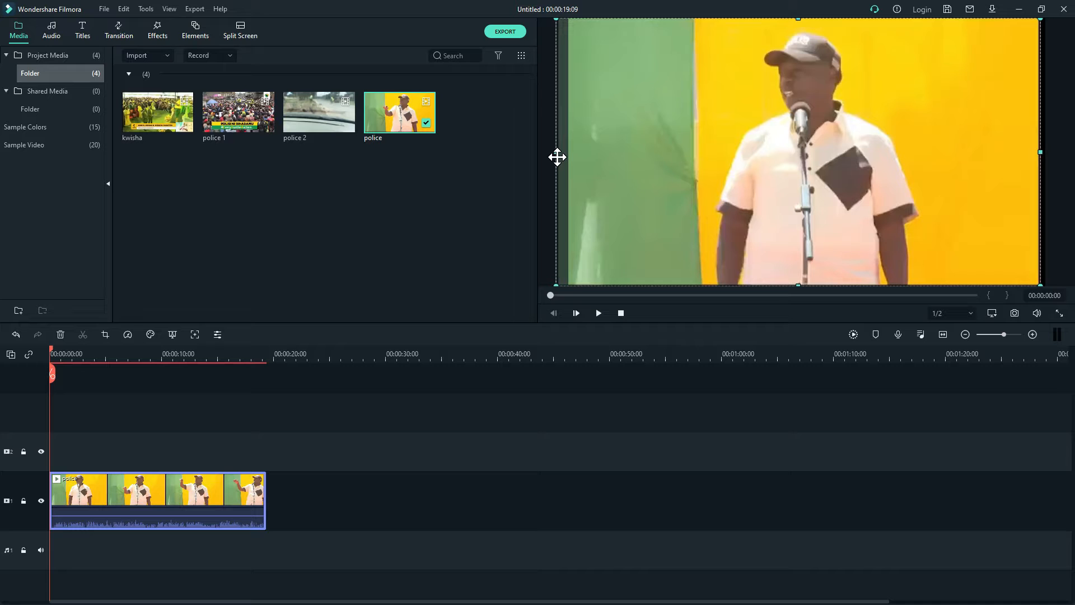
pyautogui.hotkey('ctrl', 'z')
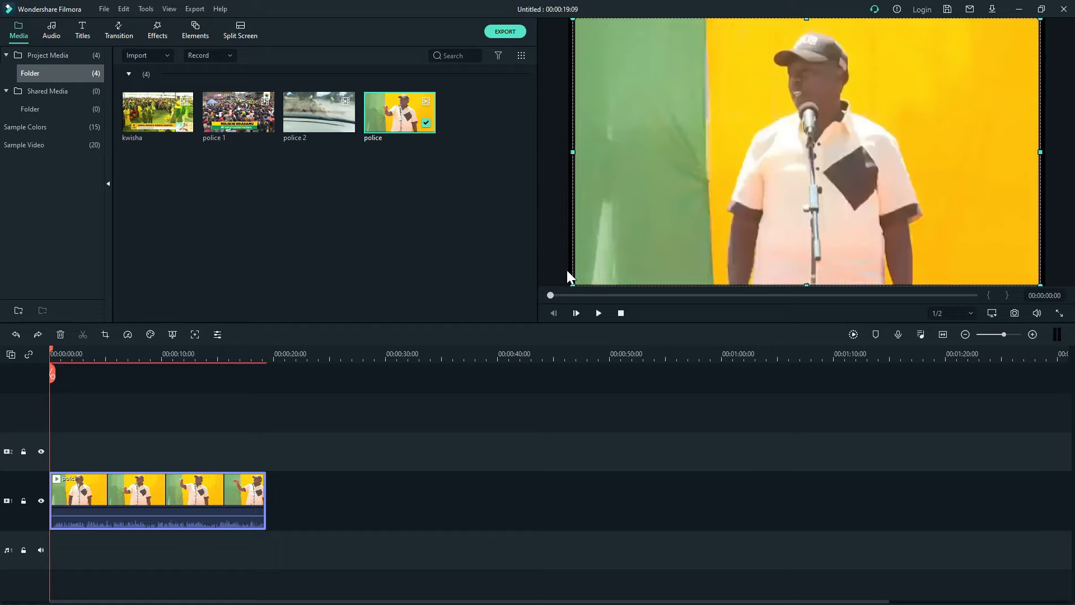
pyautogui.moveTo(573, 281); pyautogui.dragTo(536, 332)
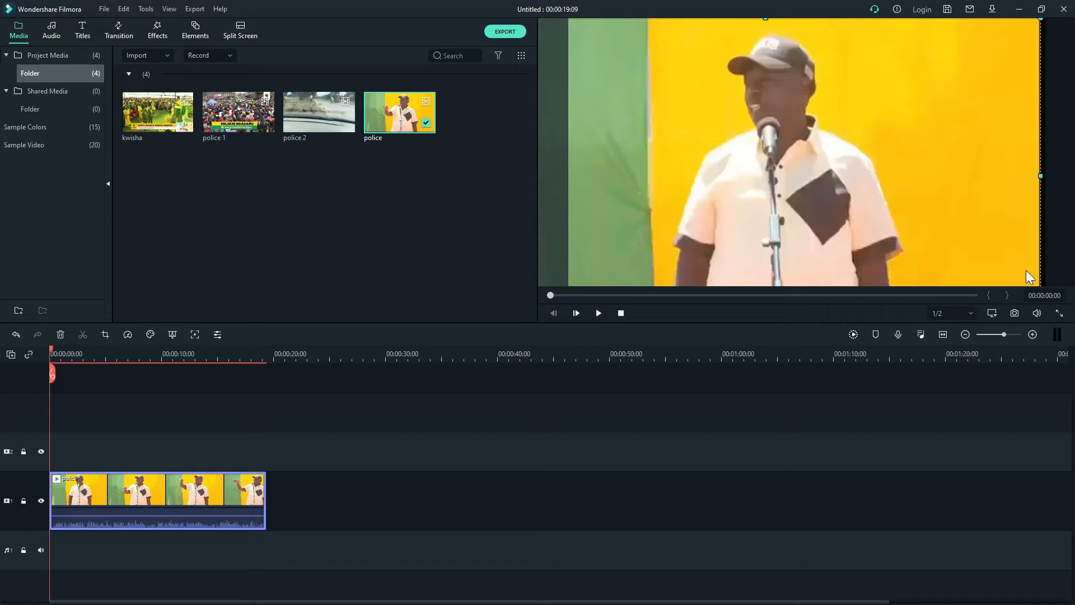
pyautogui.moveTo(950, 108); pyautogui.dragTo(981, 101)
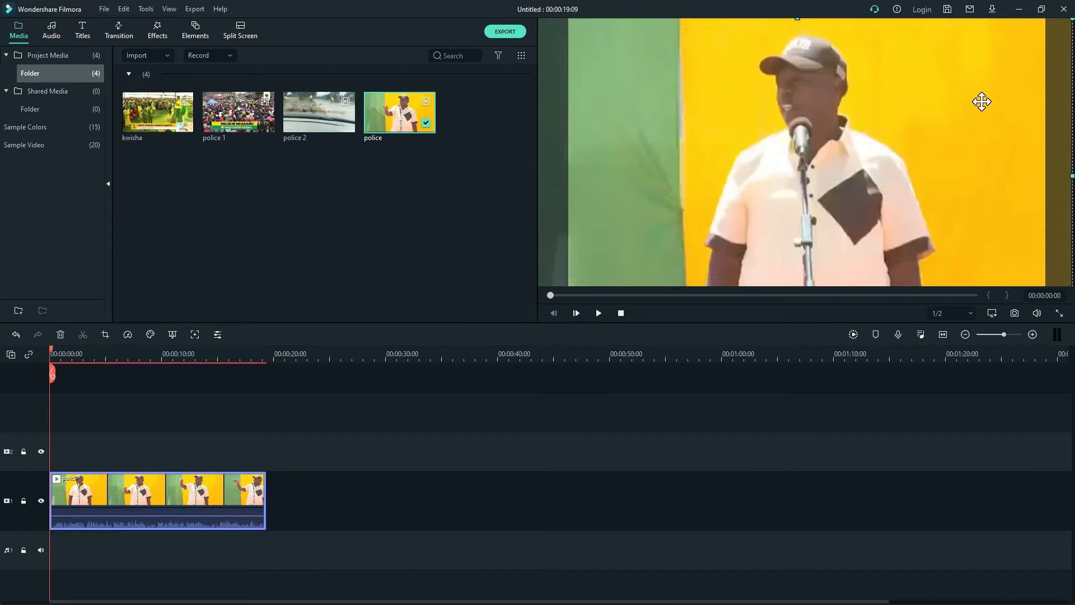
# Add the New Opener 18 title from the included titles to the start of the second video track.
pyautogui.click(89, 35)
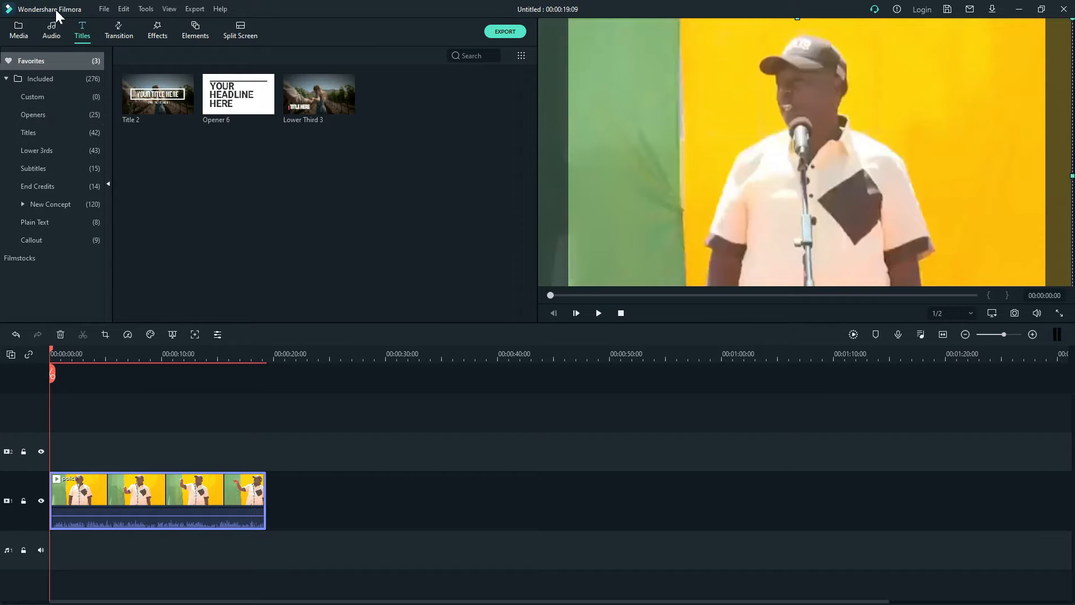
pyautogui.click(83, 35)
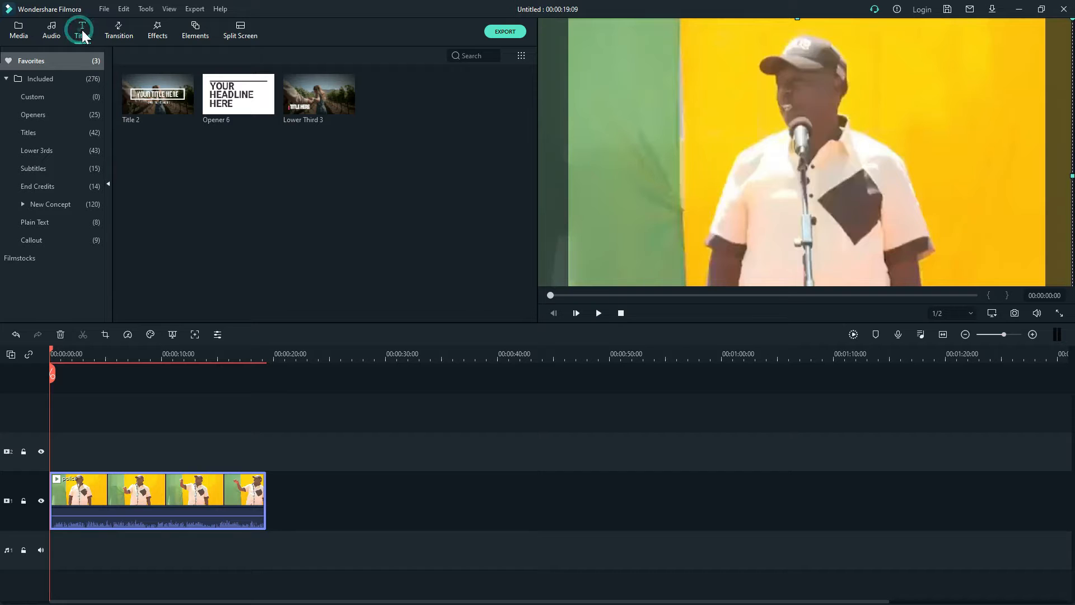
pyautogui.click(39, 97)
pyautogui.click(45, 83)
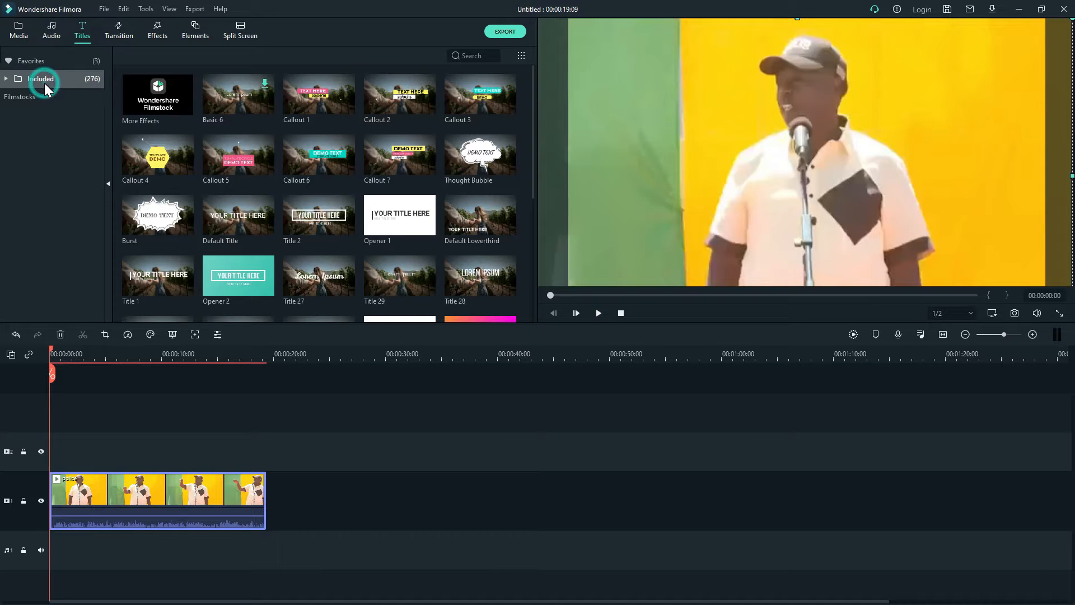
pyautogui.click(6, 80)
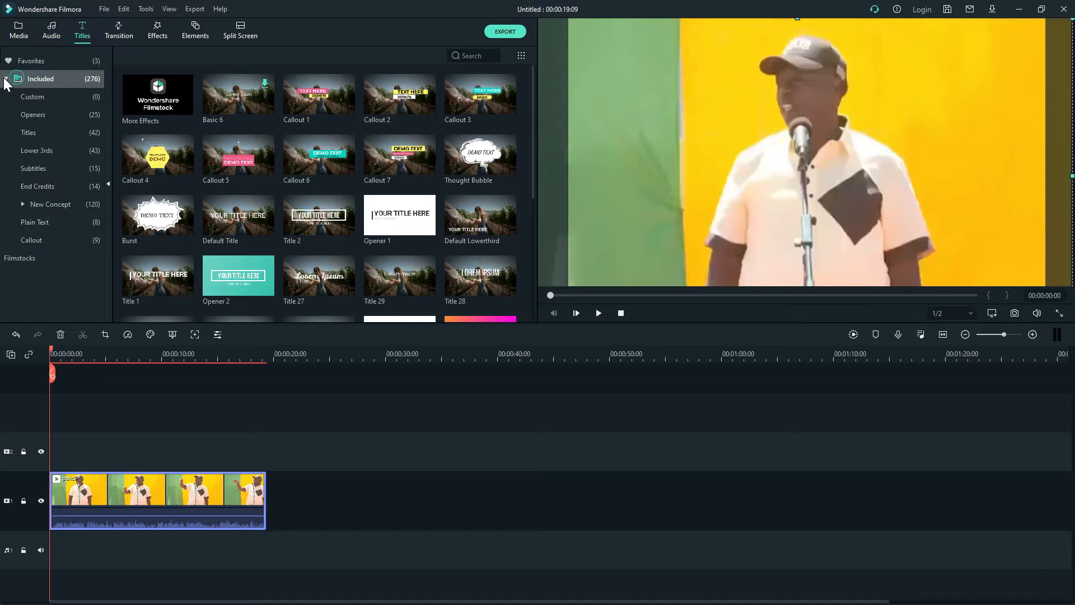
pyautogui.click(530, 129)
pyautogui.moveTo(533, 162); pyautogui.dragTo(542, 382)
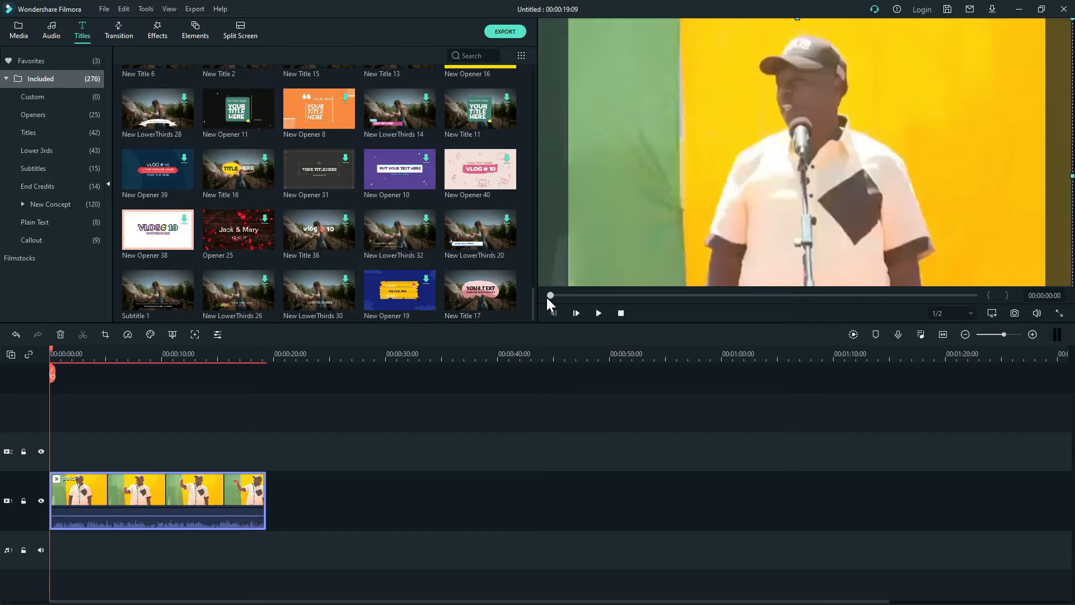
pyautogui.moveTo(533, 308); pyautogui.dragTo(536, 220)
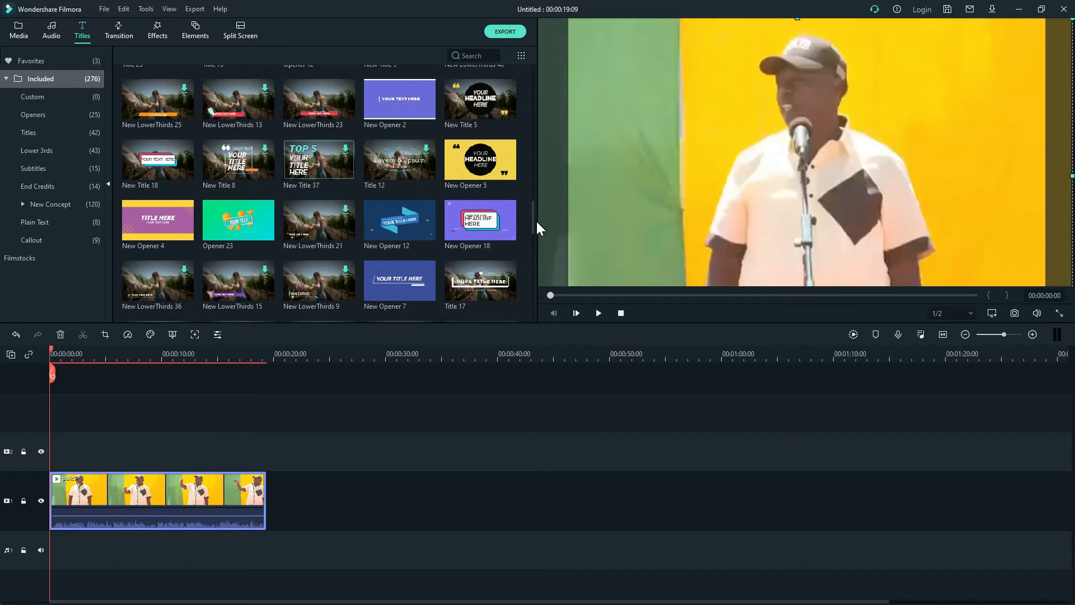
pyautogui.moveTo(489, 227)
pyautogui.moveTo(481, 224); pyautogui.dragTo(17, 463)
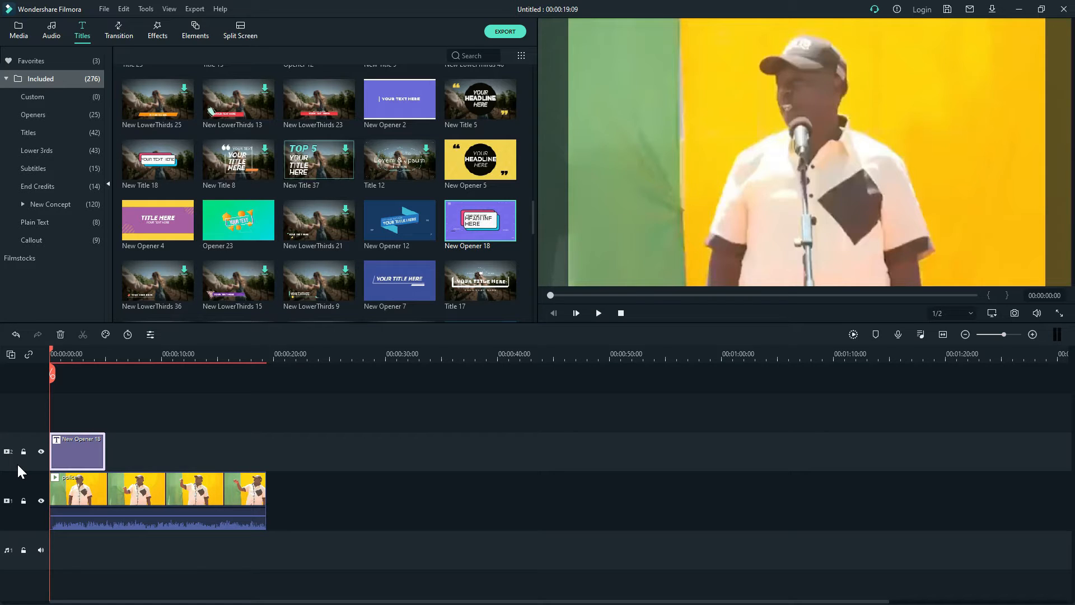
# Trim the end of the New Opener 18 title so it lasts about 3 seconds.
pyautogui.moveTo(49, 351); pyautogui.dragTo(74, 387)
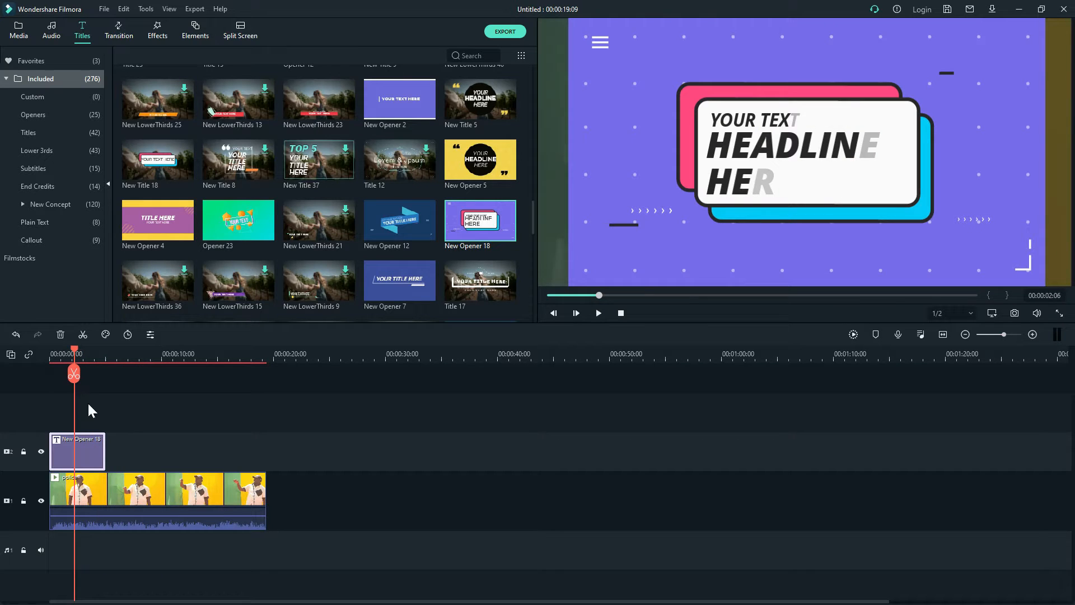
pyautogui.moveTo(103, 454); pyautogui.dragTo(76, 453)
pyautogui.moveTo(73, 352); pyautogui.dragTo(62, 372)
pyautogui.moveTo(77, 455); pyautogui.dragTo(83, 454)
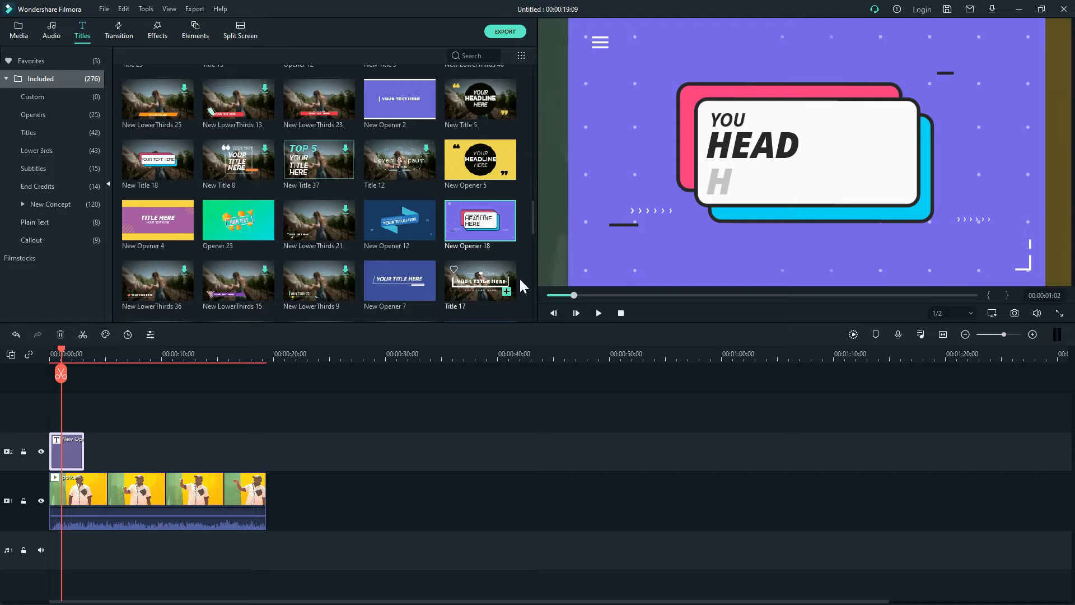
# Open the opener title for text editing and replace its small upper line with "Give".
pyautogui.doubleClick(733, 159)
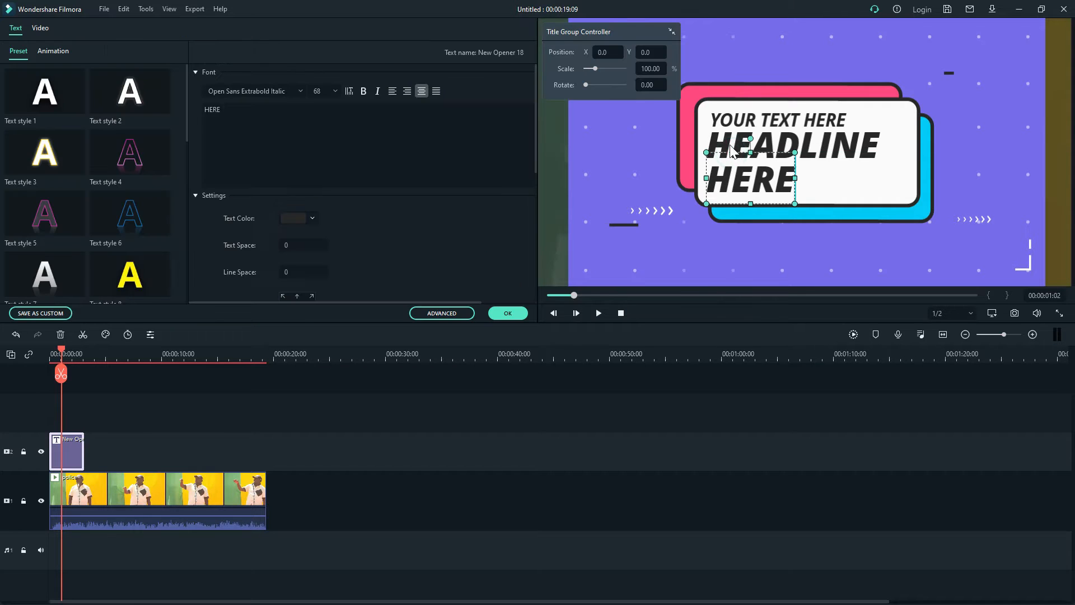
pyautogui.doubleClick(730, 130)
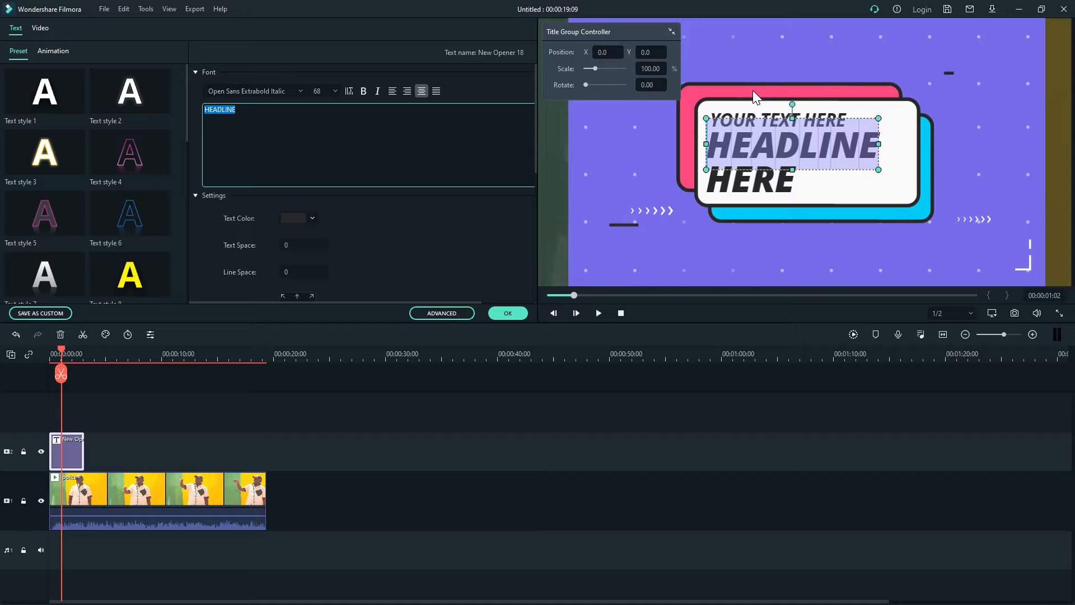
pyautogui.click(768, 116)
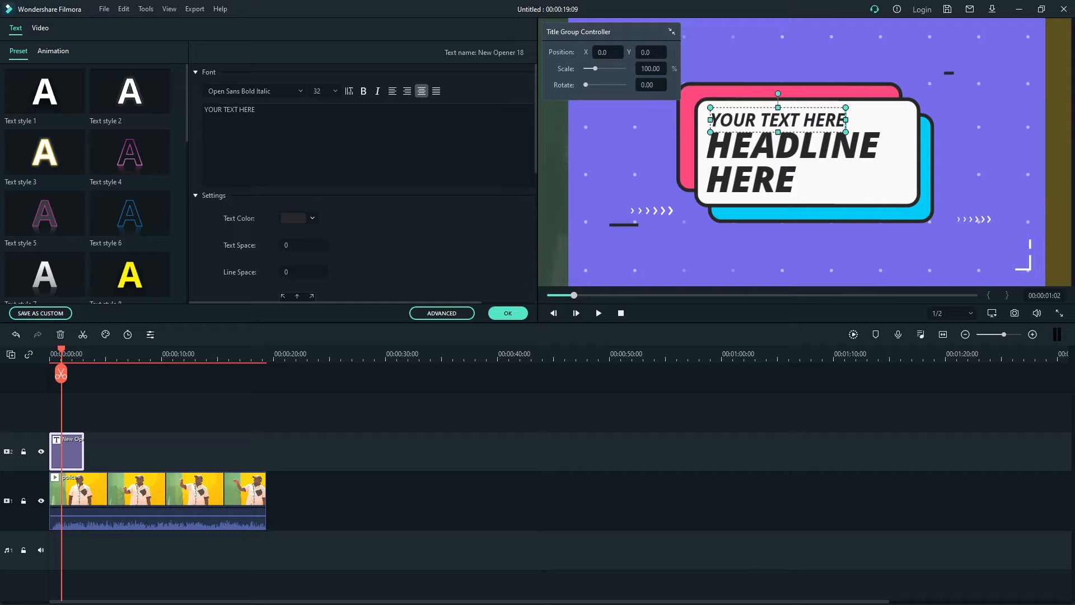
pyautogui.moveTo(311, 111); pyautogui.dragTo(194, 108)
pyautogui.write('Gi')
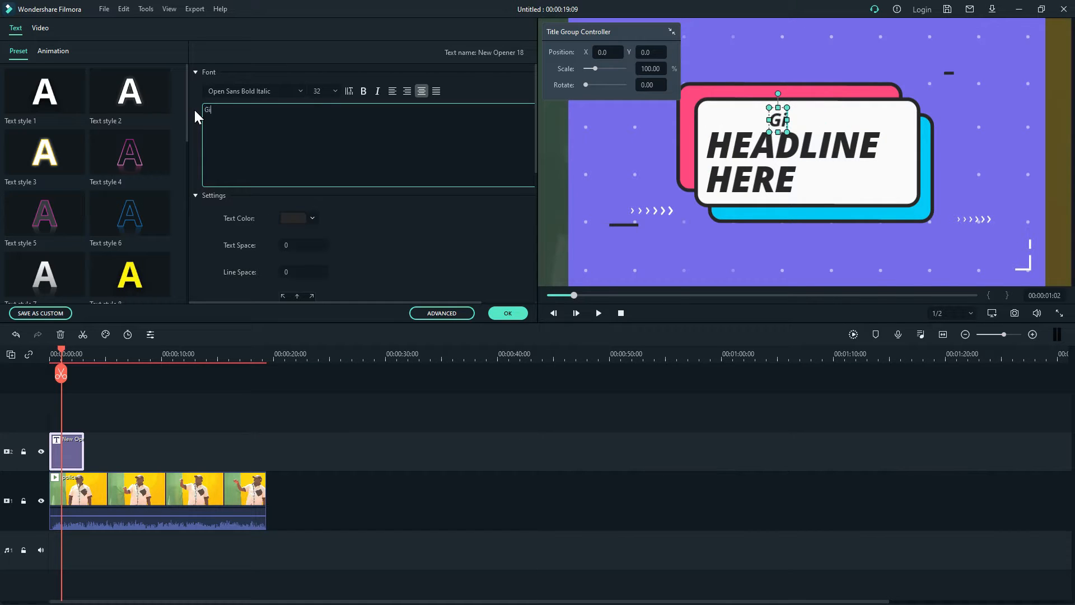
pyautogui.write('ve Gachagua t')
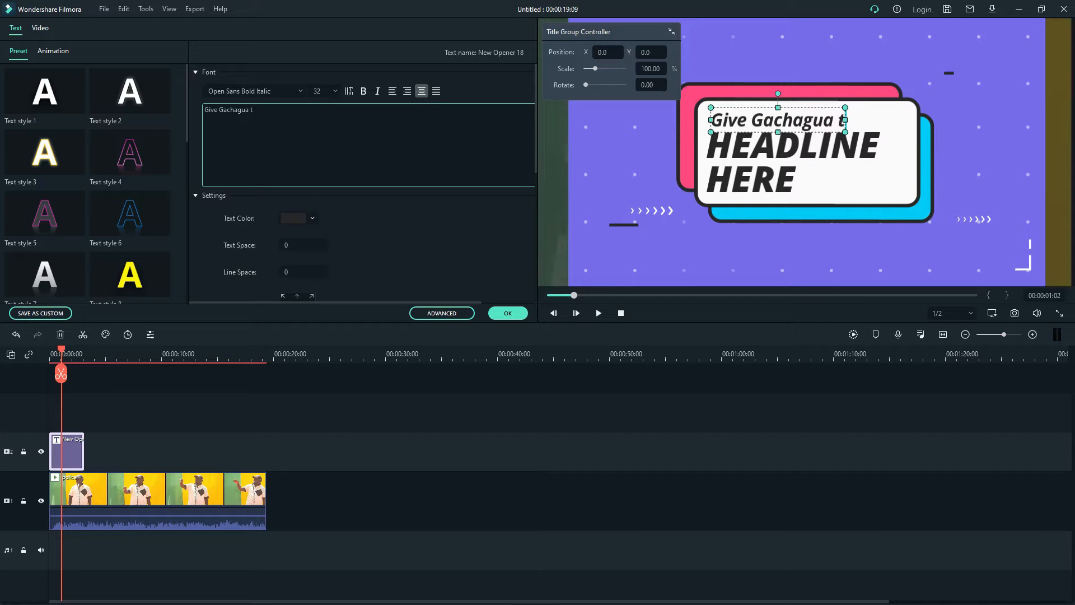
pyautogui.press('BackSpace')
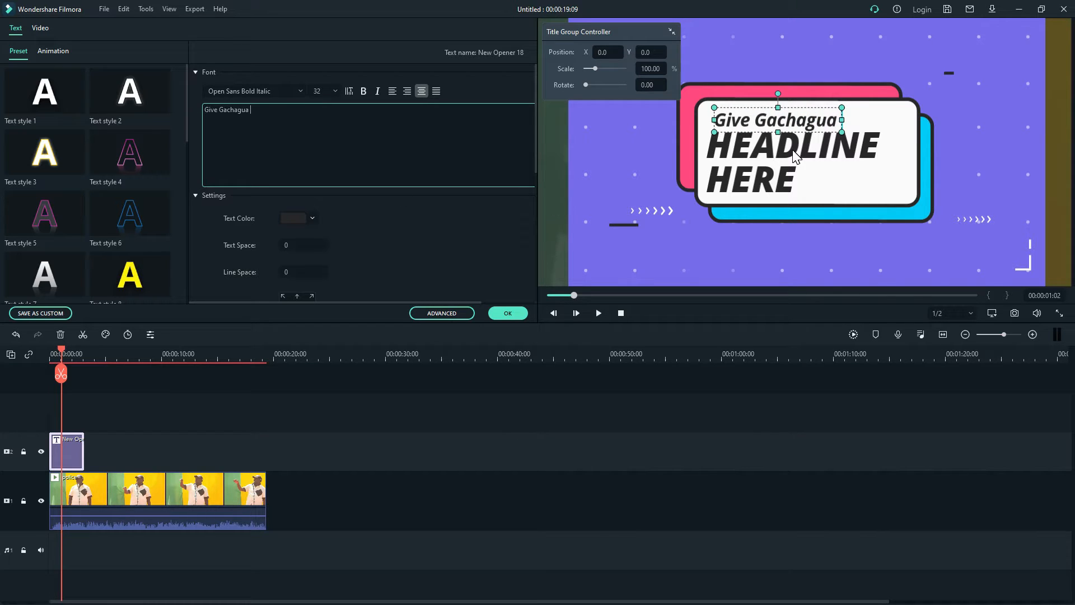
pyautogui.press('BackSpace')
pyautogui.press('BackSpace')
pyautogui.press('BackSpace')
pyautogui.press('BackSpace')
pyautogui.press('BackSpace')
pyautogui.press('BackSpace')
pyautogui.press('BackSpace')
pyautogui.press('BackSpace')
pyautogui.press('BackSpace')
pyautogui.press('BackSpace')
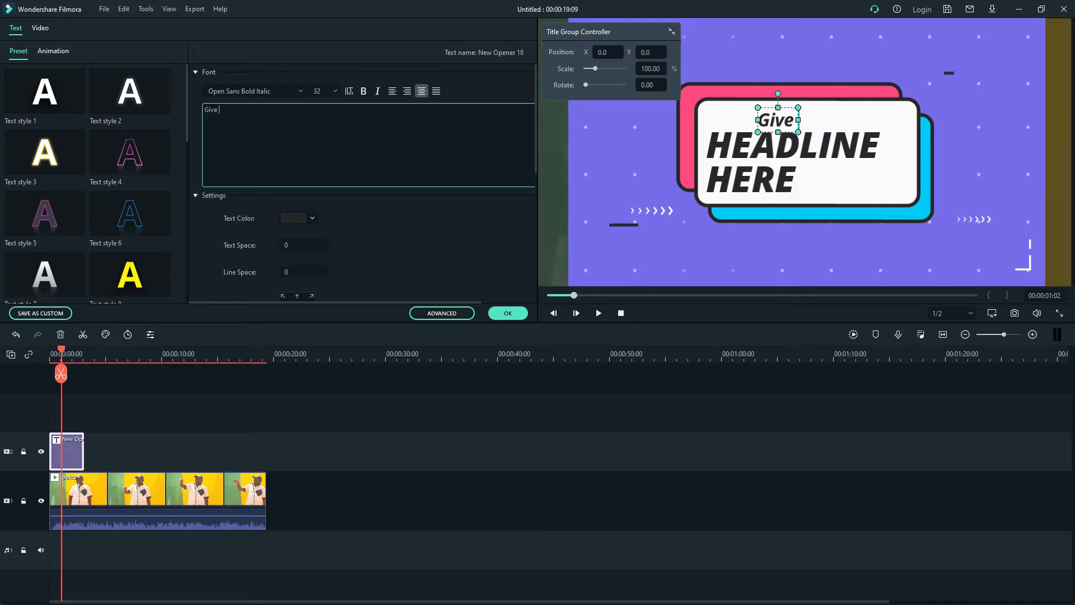
# Replace the title's HEADLINE text with "GACHAGUA".
pyautogui.click(782, 144)
pyautogui.click(252, 109)
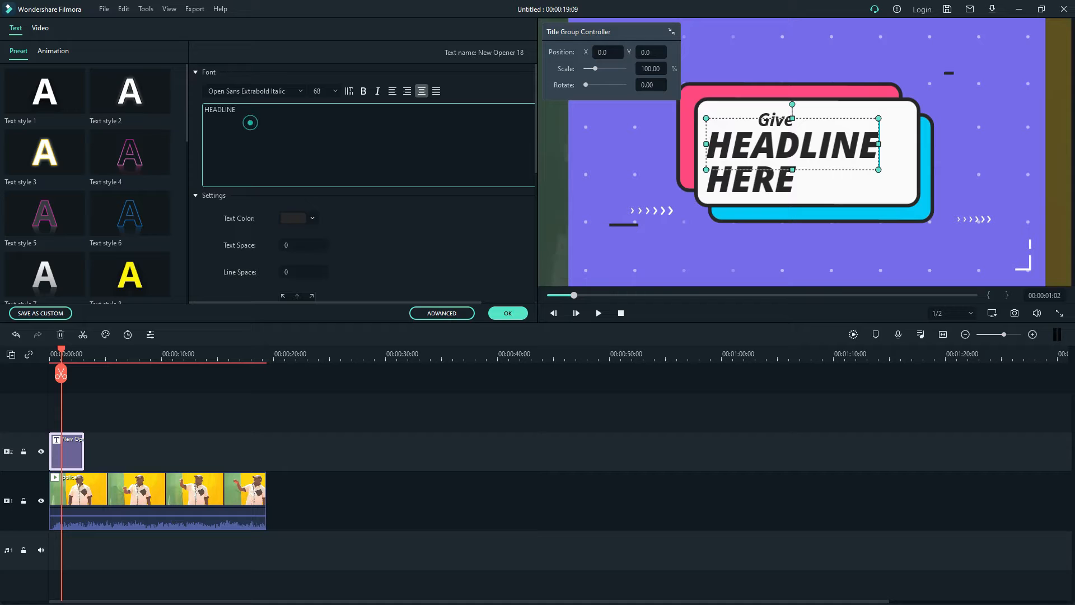
pyautogui.doubleClick(252, 115)
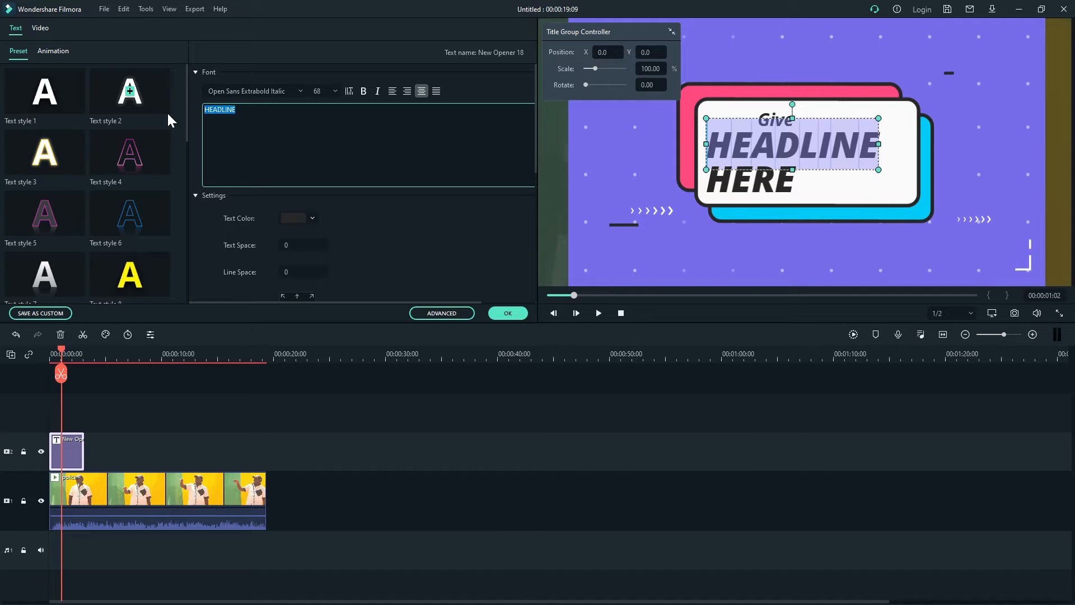
pyautogui.write('GACHAGUA')
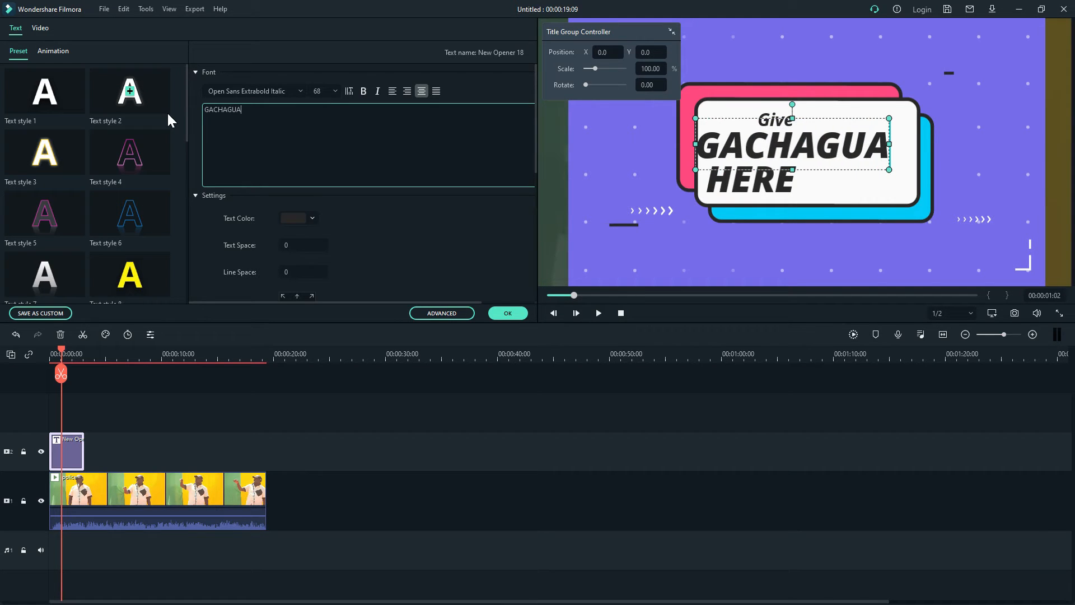
# Replace the title's HERE text with "THE MIC" and shift that line right so it sits inside the white box.
pyautogui.click(723, 185)
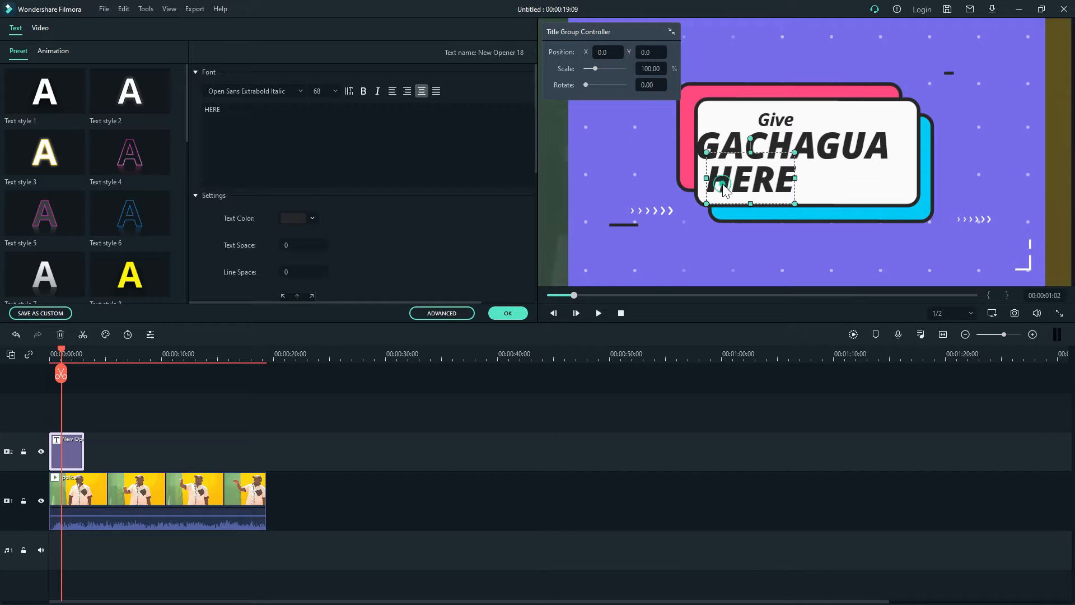
pyautogui.doubleClick(276, 114)
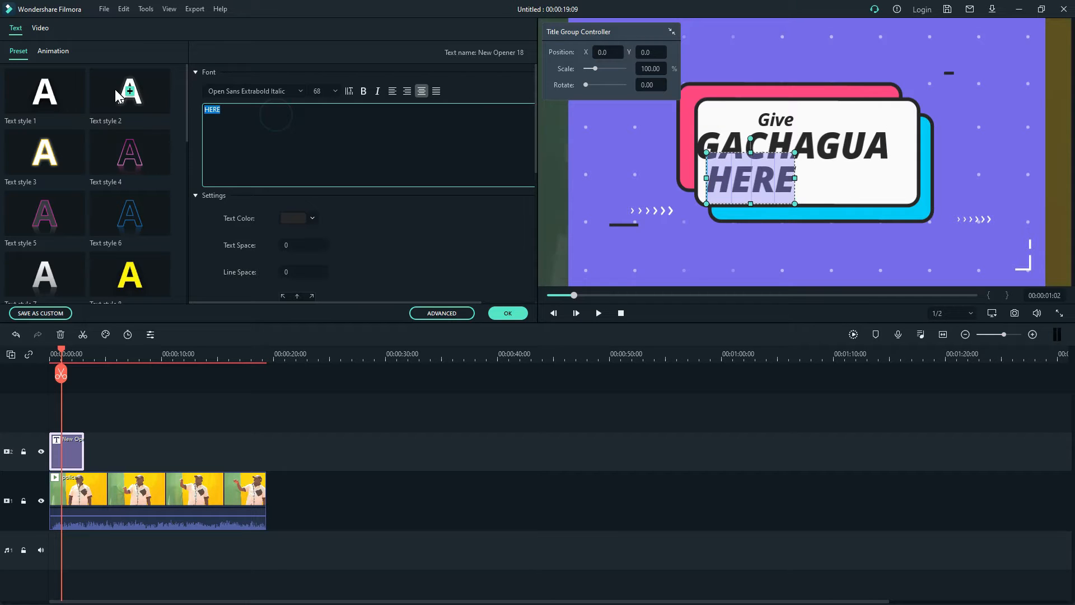
pyautogui.write('THE MIC')
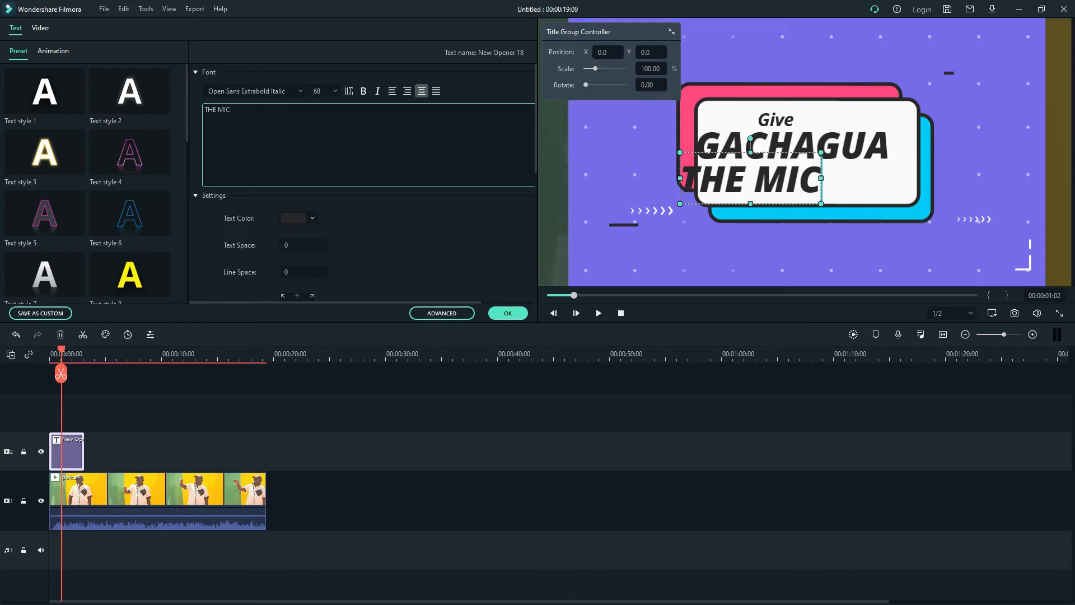
pyautogui.click(766, 151)
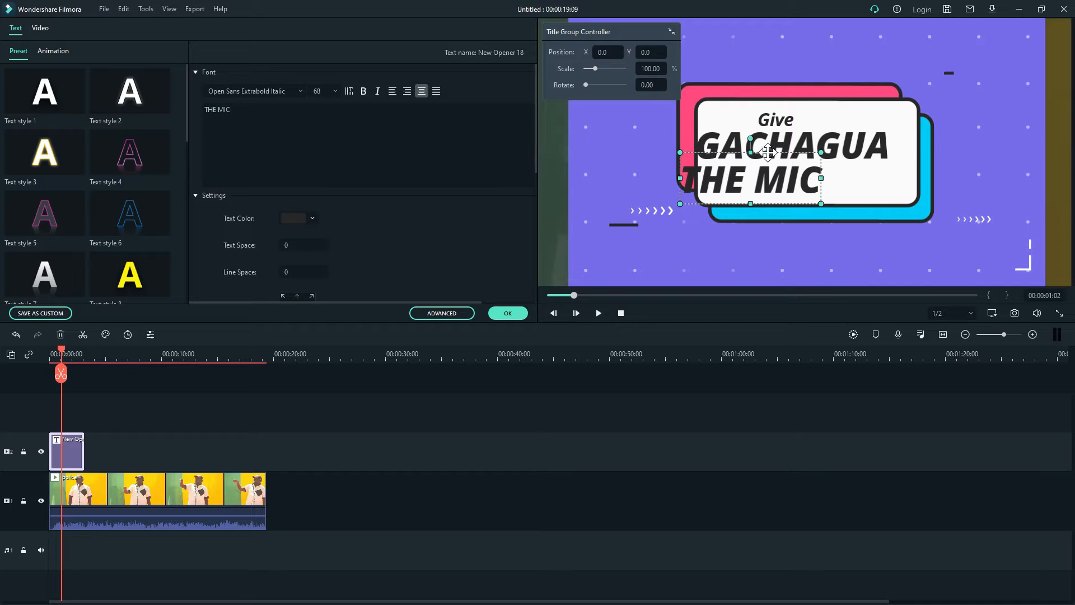
# Shift the title's GACHAGUA line slightly right inside the white box and scrub through the opener to check the layout.
pyautogui.click(769, 135)
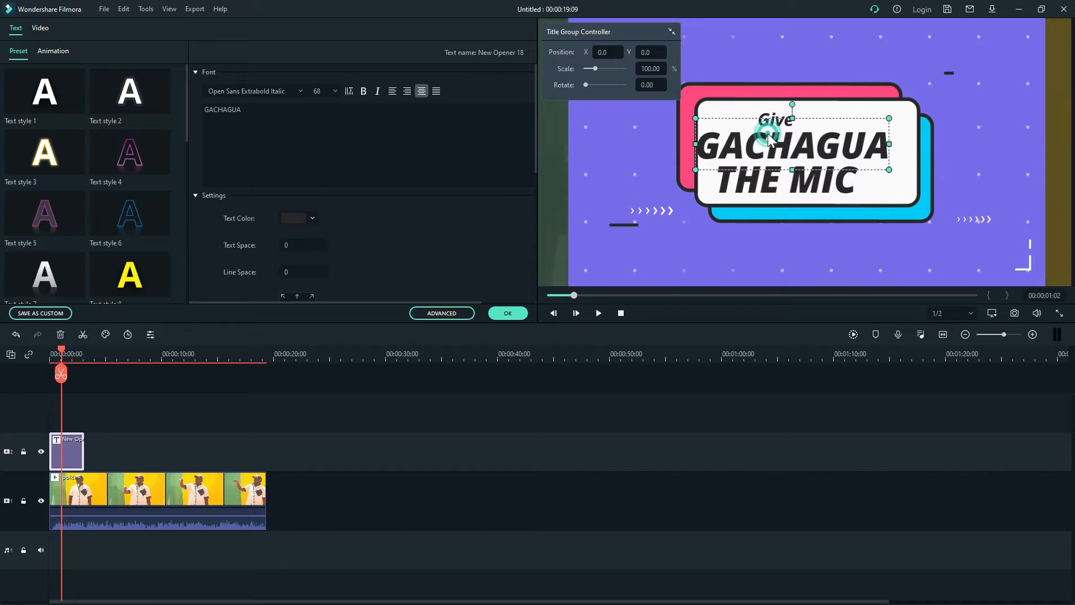
pyautogui.moveTo(755, 118); pyautogui.dragTo(768, 120)
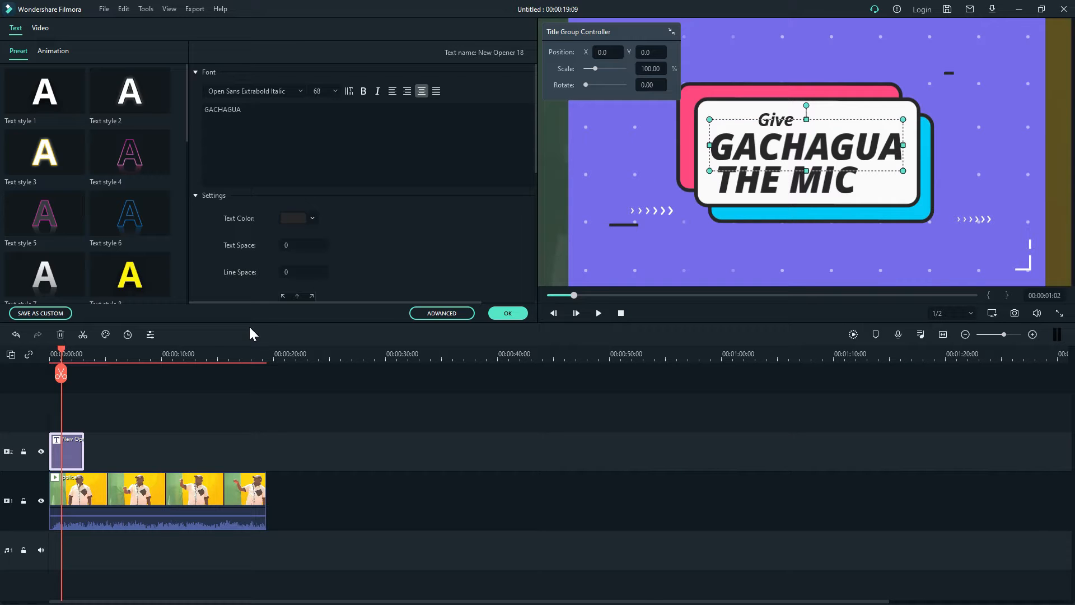
pyautogui.click(63, 353)
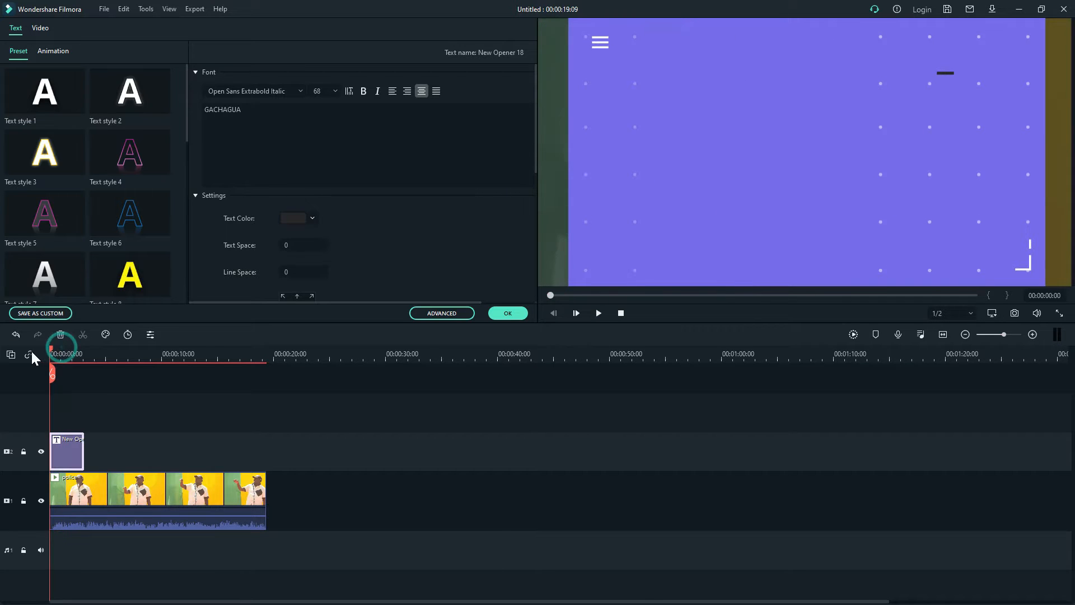
pyautogui.moveTo(63, 355)
pyautogui.mouseDown()
pyautogui.moveTo(84, 358)
pyautogui.moveTo(69, 357)
pyautogui.mouseUp()
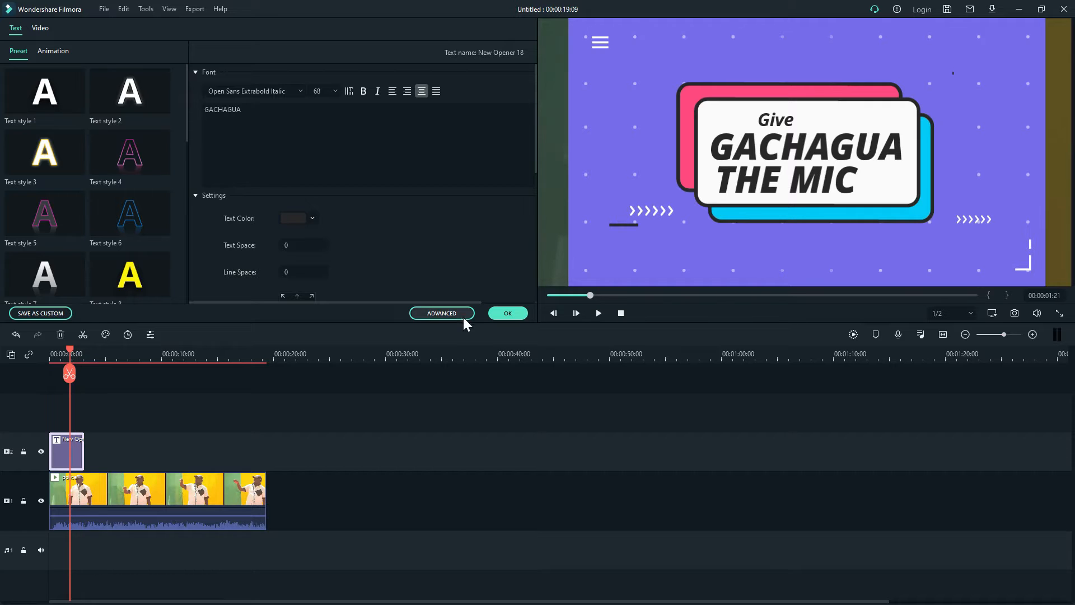
# Open the opener title in advanced text editing and apply Text style 9 to the THE MIC line.
pyautogui.click(446, 315)
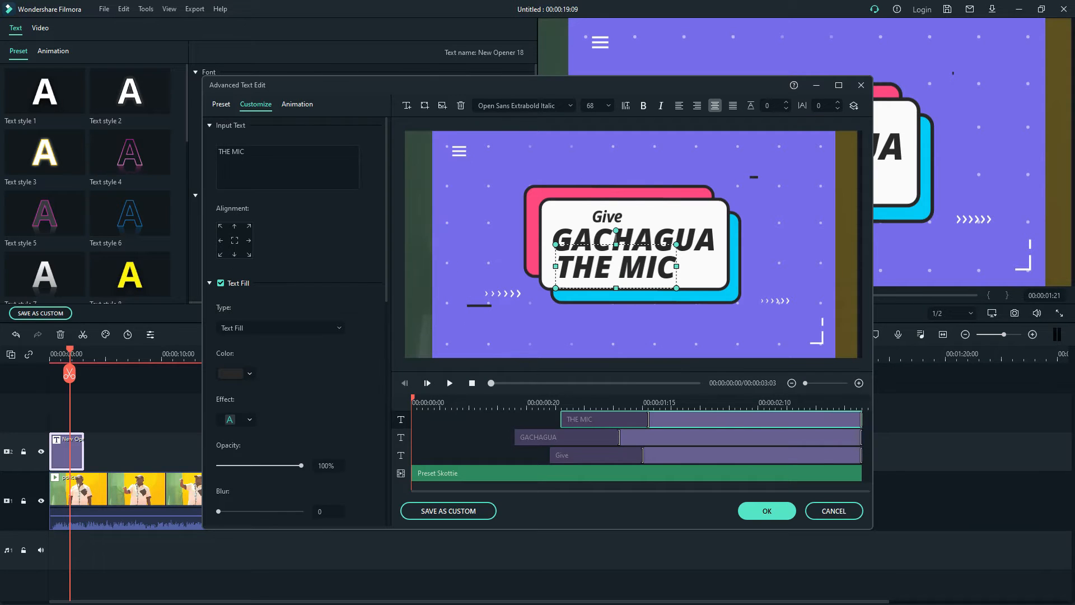
pyautogui.click(302, 104)
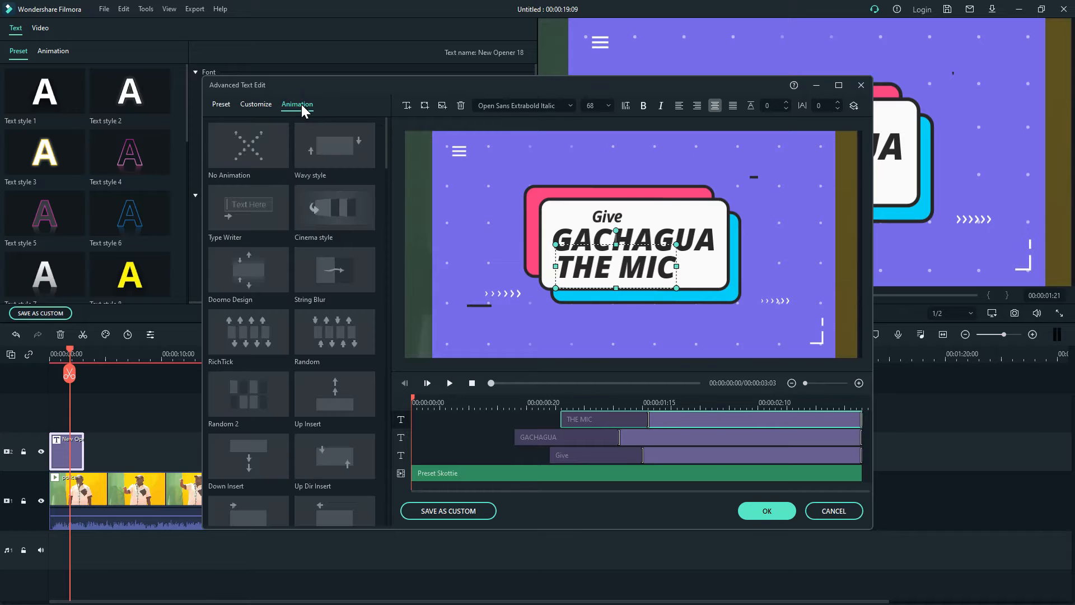
pyautogui.click(224, 106)
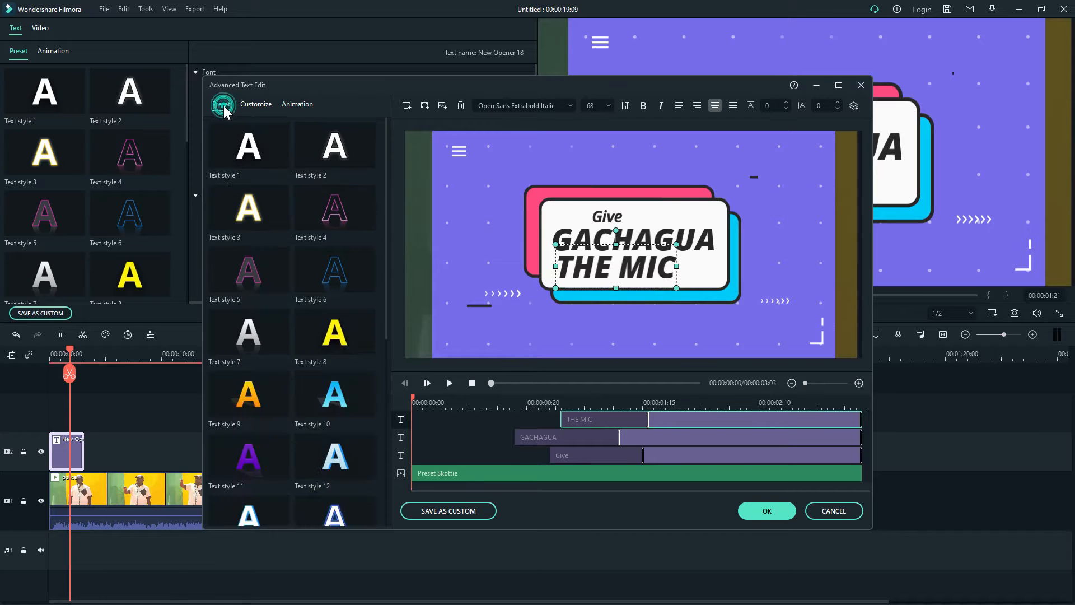
pyautogui.click(324, 345)
pyautogui.click(255, 392)
pyautogui.click(256, 391)
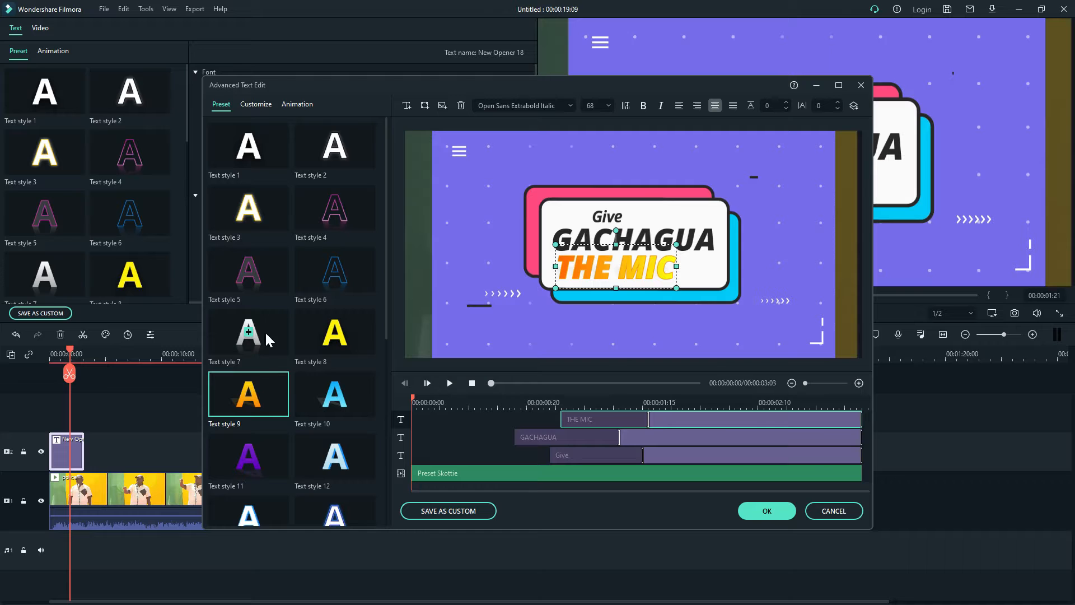
# Try Text style 16 on the GACHAGUA line, and settle on Text style 20 for it.
pyautogui.click(636, 236)
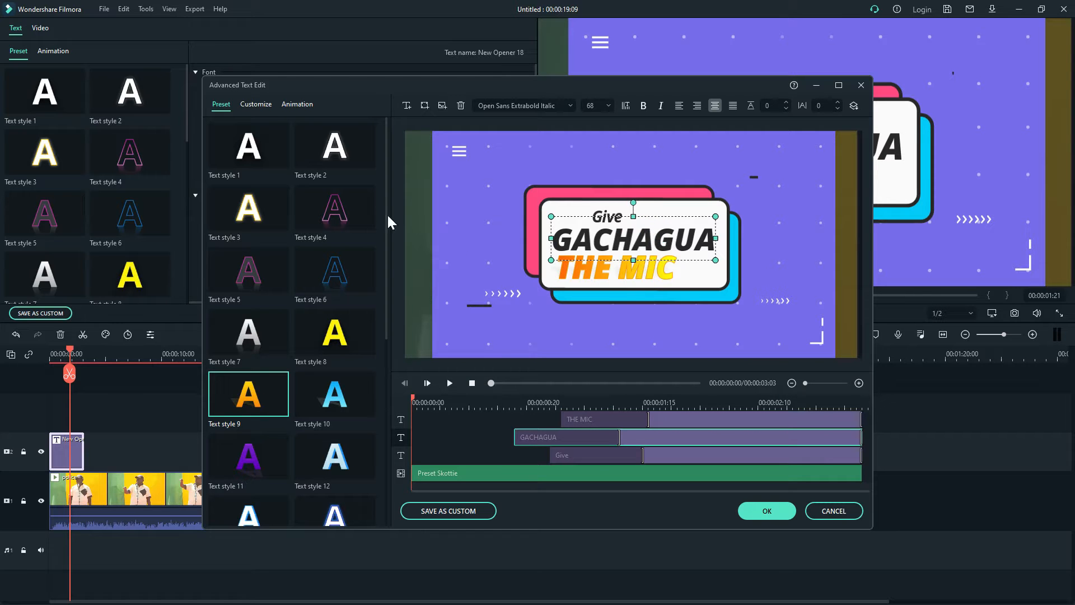
pyautogui.moveTo(388, 253); pyautogui.dragTo(386, 307)
pyautogui.click(335, 412)
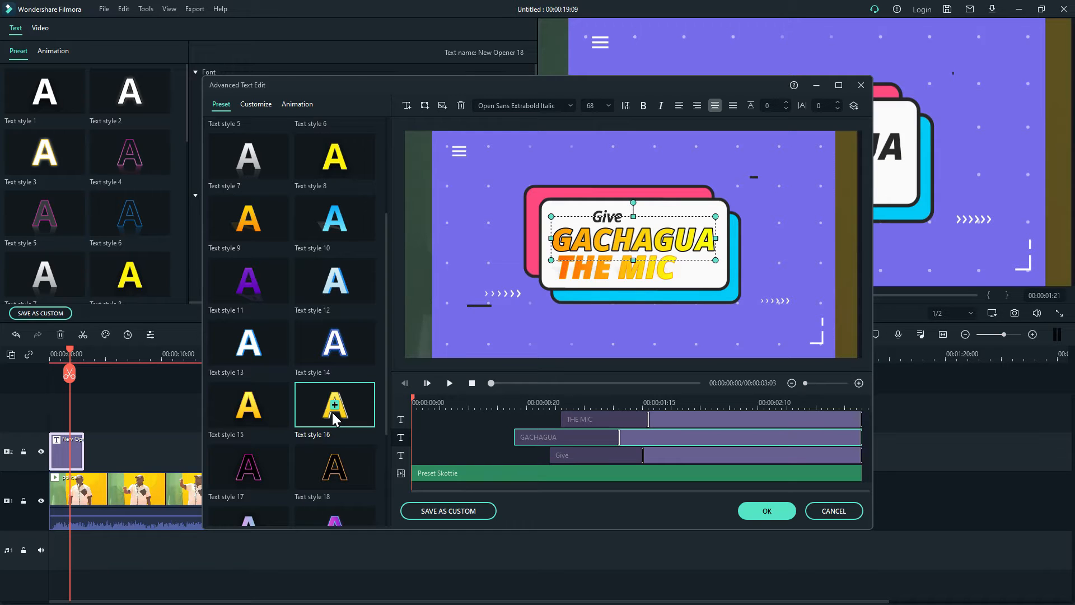
pyautogui.click(384, 398)
pyautogui.click(387, 425)
pyautogui.moveTo(385, 379); pyautogui.dragTo(376, 468)
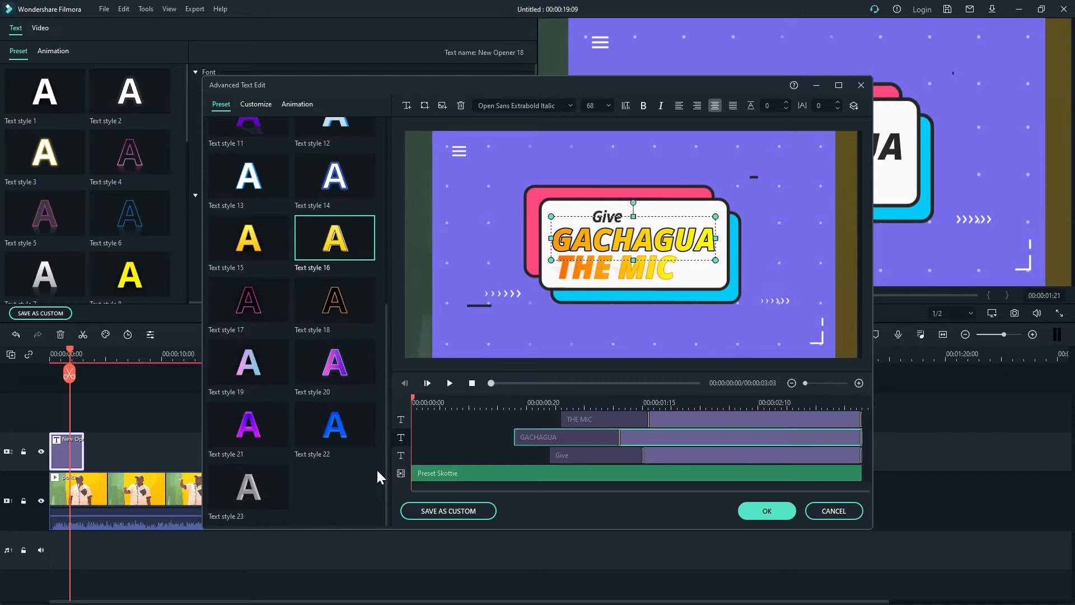
pyautogui.click(346, 379)
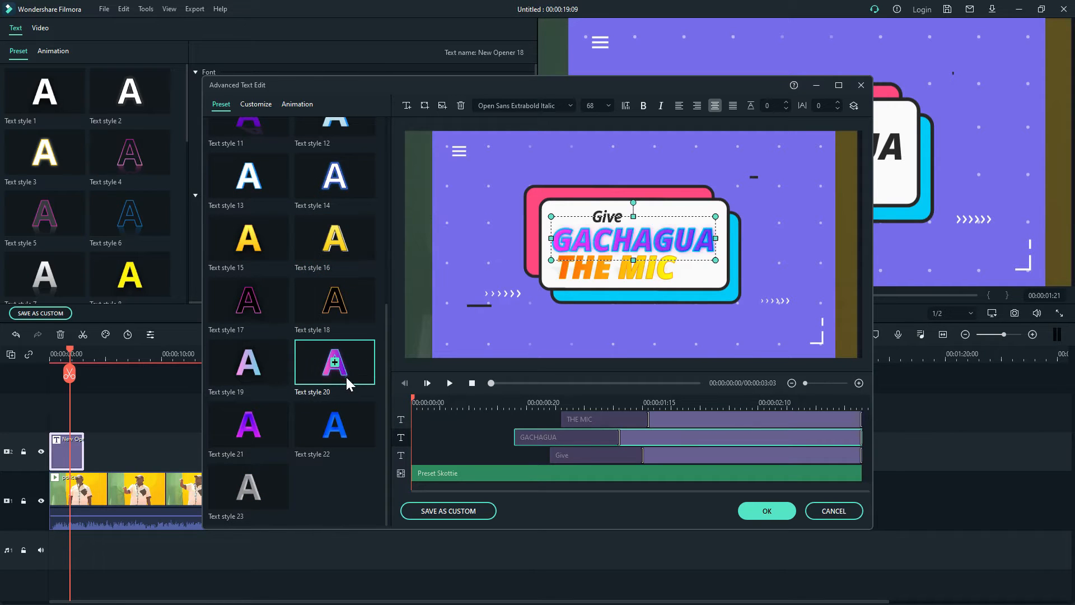
# Apply Text style 22 to the THE MIC line and Text style 16 to the Give line.
pyautogui.click(668, 278)
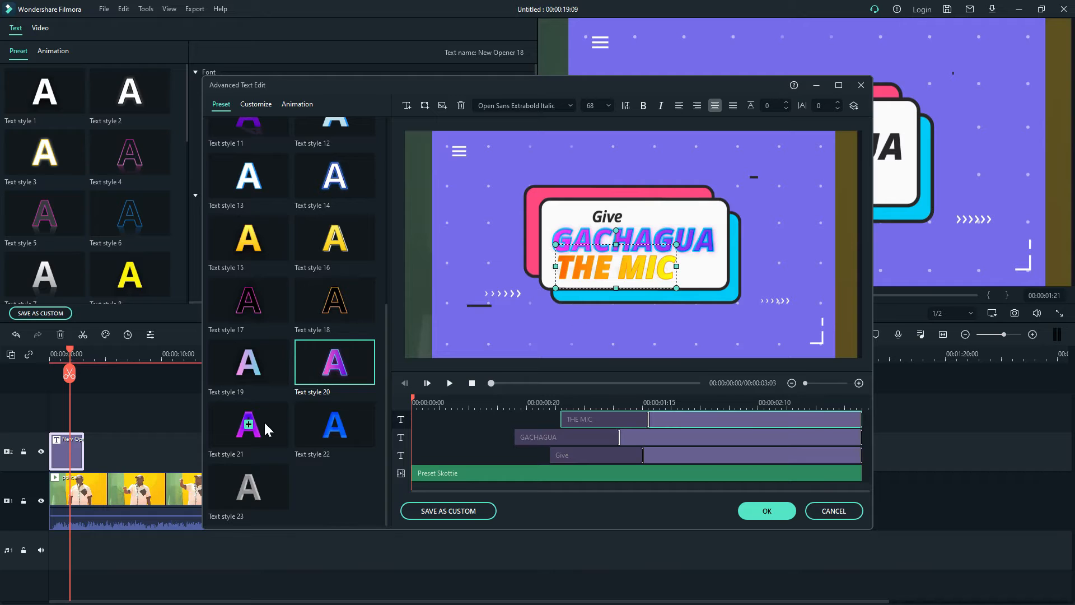
pyautogui.click(334, 426)
pyautogui.click(609, 217)
pyautogui.click(258, 187)
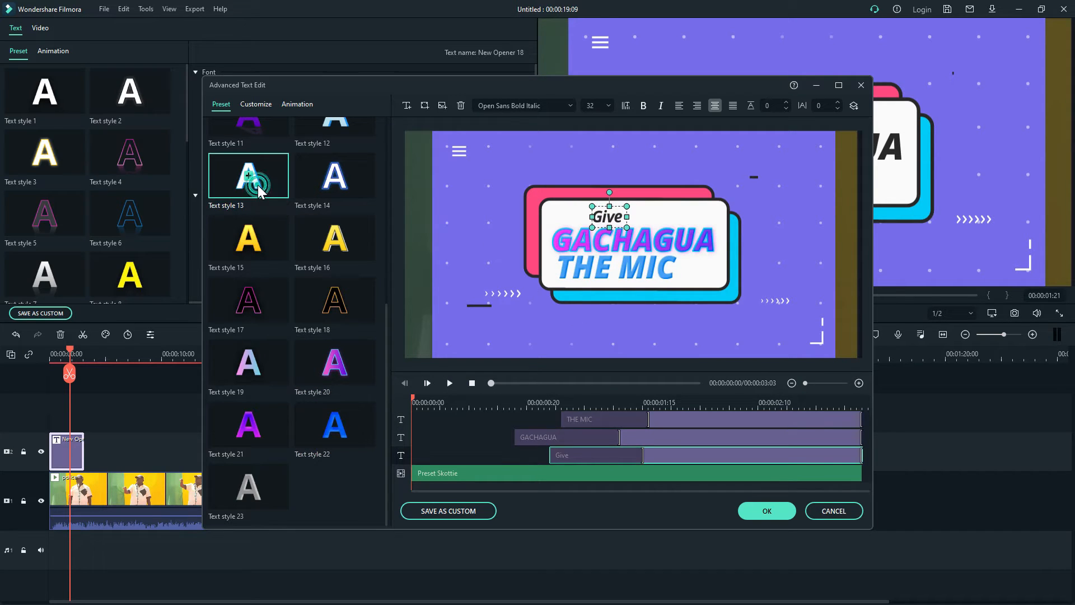
pyautogui.click(332, 244)
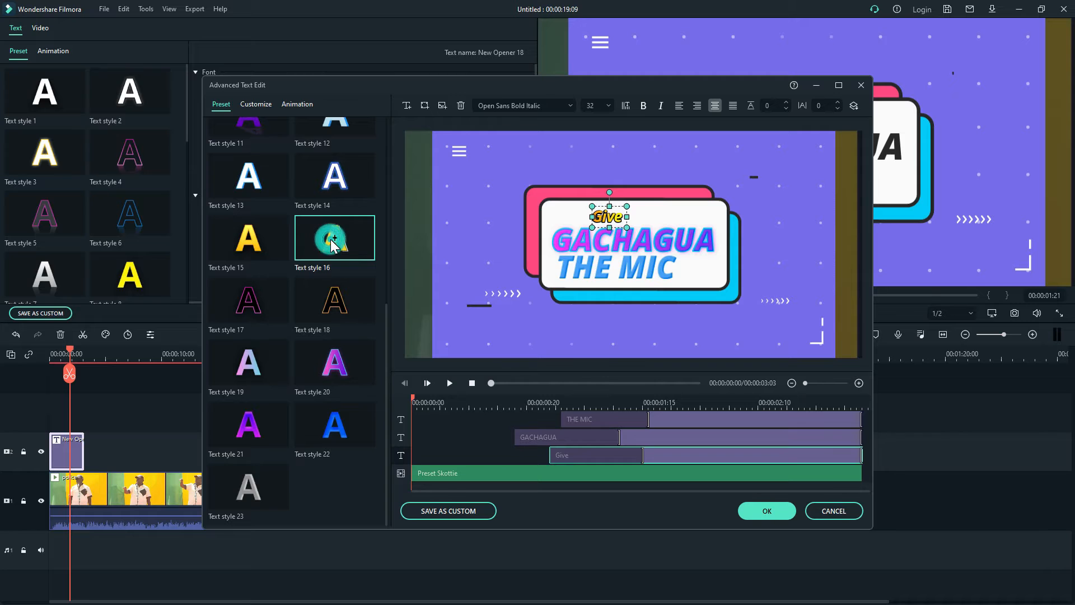
# Choose the Cinema style animation with the title's background graphic selected, and confirm the title edits.
pyautogui.click(590, 331)
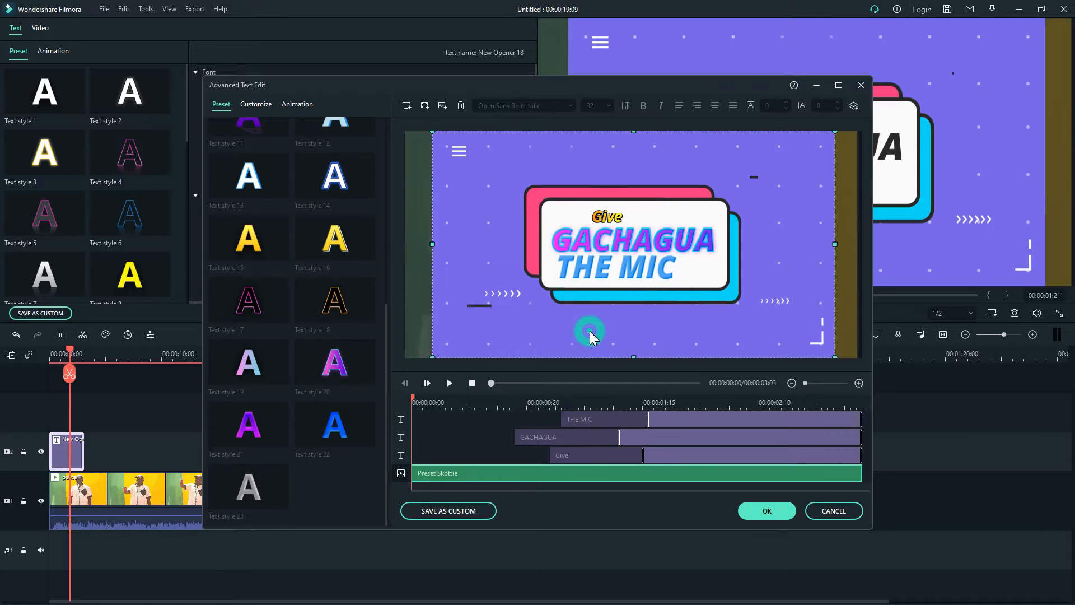
pyautogui.click(294, 103)
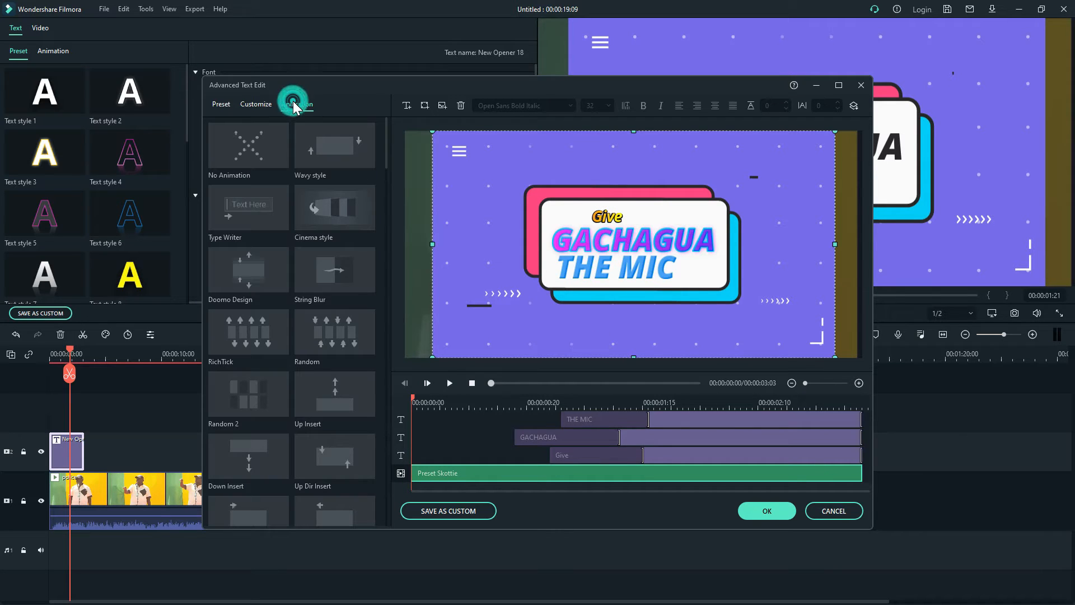
pyautogui.click(249, 159)
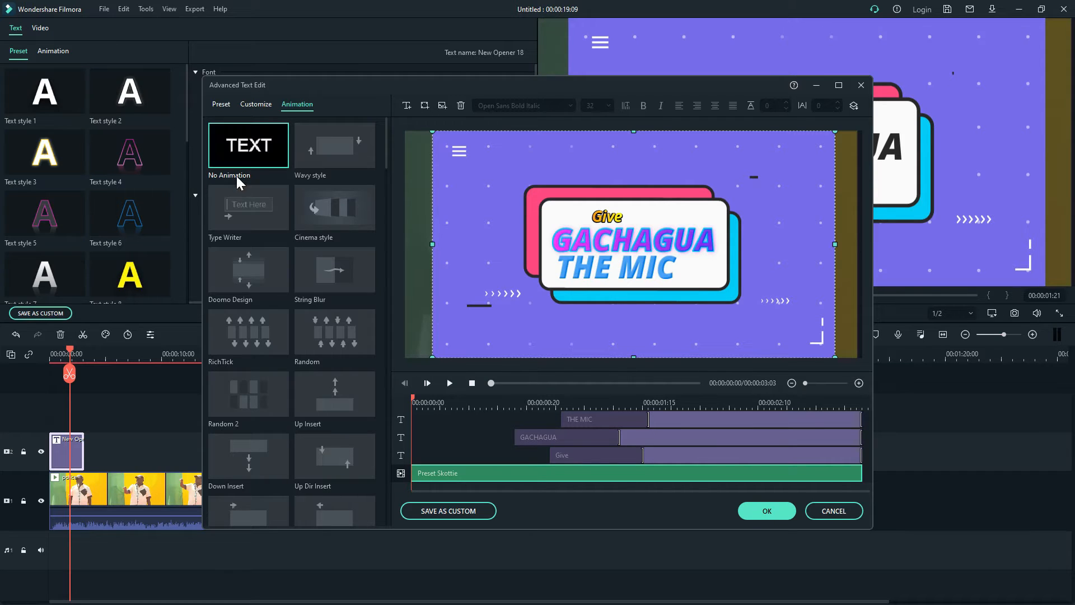
pyautogui.click(329, 213)
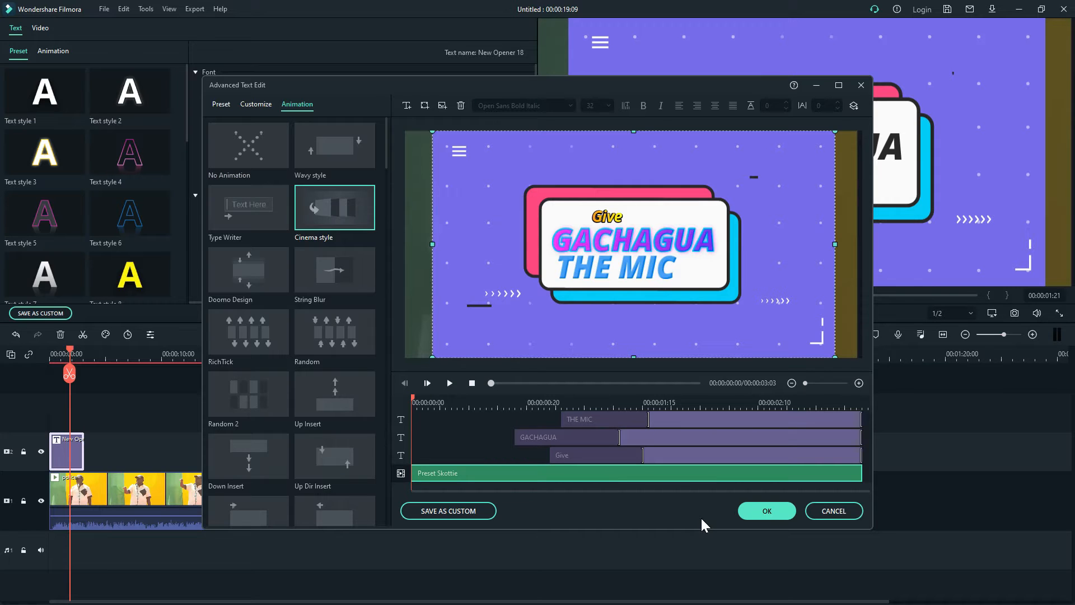
pyautogui.click(748, 509)
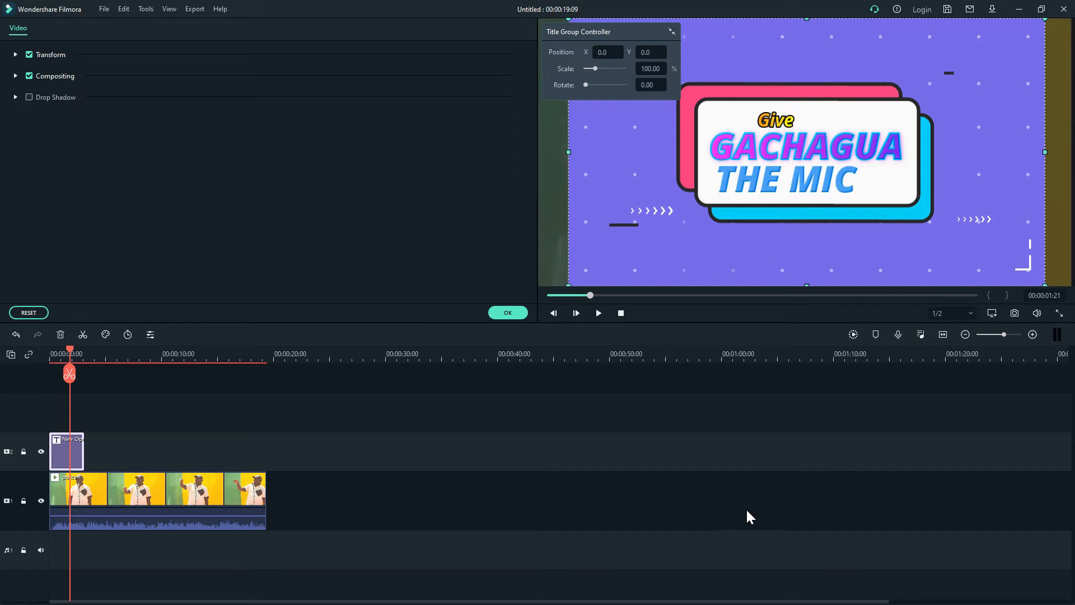
pyautogui.click(495, 309)
# Play the sequence from the start and replay the police clip from about 6 seconds to review its content.
pyautogui.moveTo(72, 354); pyautogui.dragTo(38, 378)
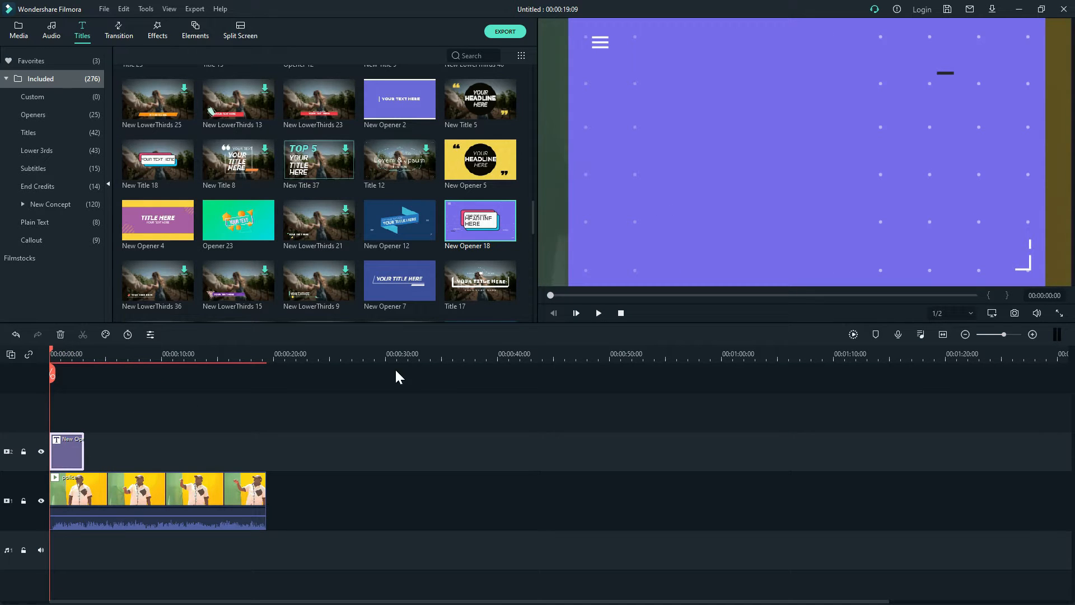
pyautogui.click(598, 313)
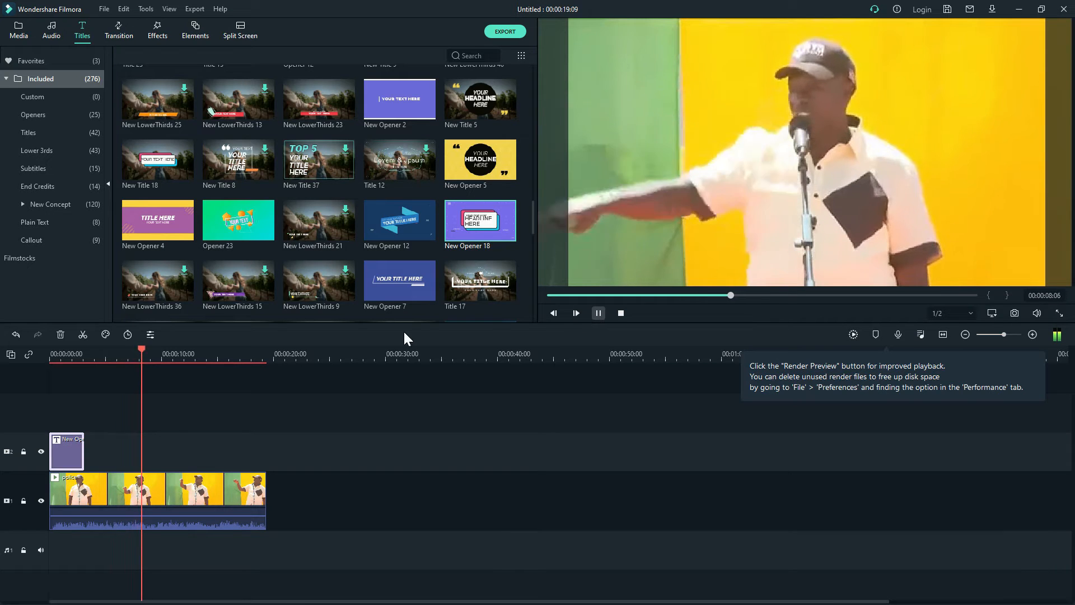
pyautogui.click(52, 358)
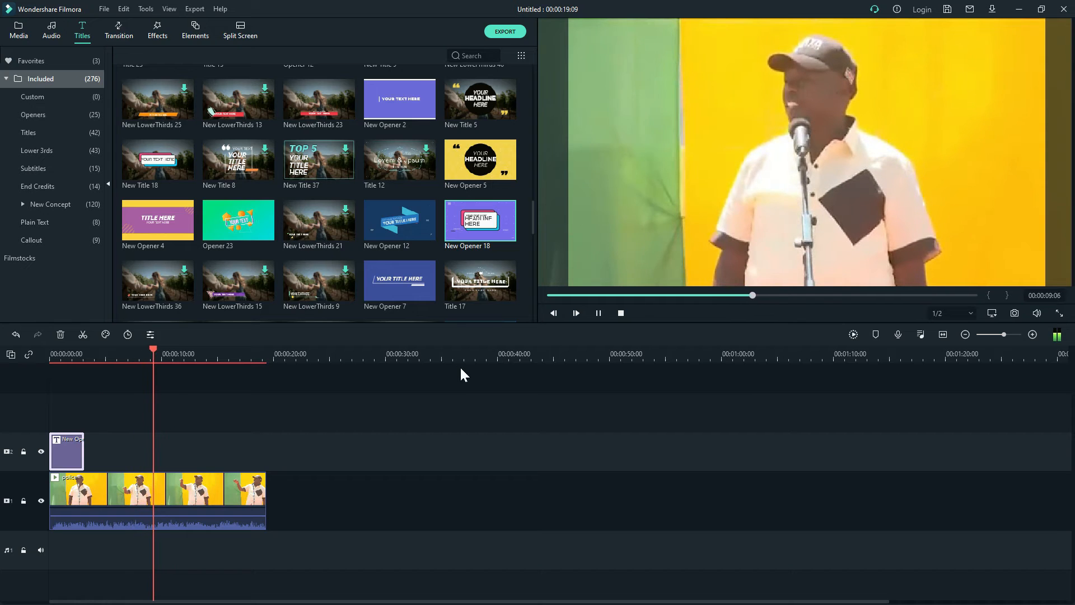
pyautogui.click(598, 313)
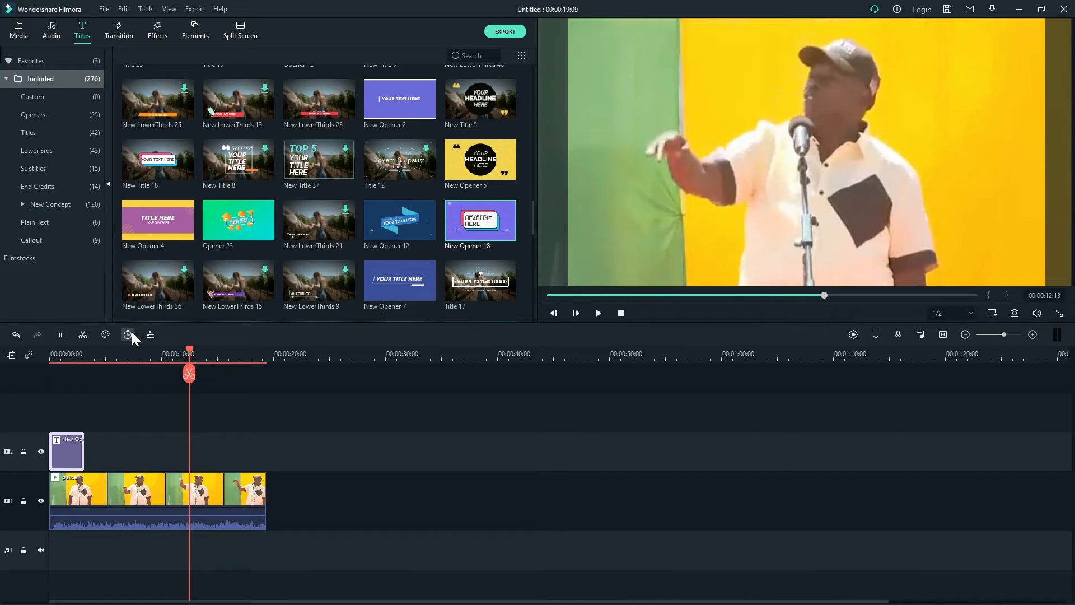
pyautogui.moveTo(190, 350); pyautogui.dragTo(123, 351)
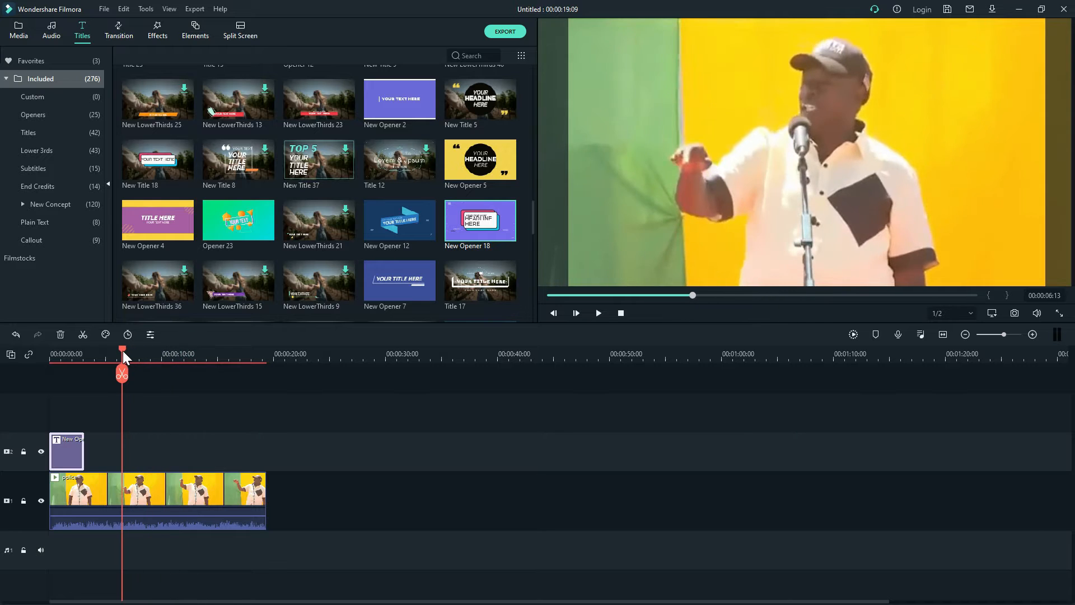
pyautogui.click(599, 311)
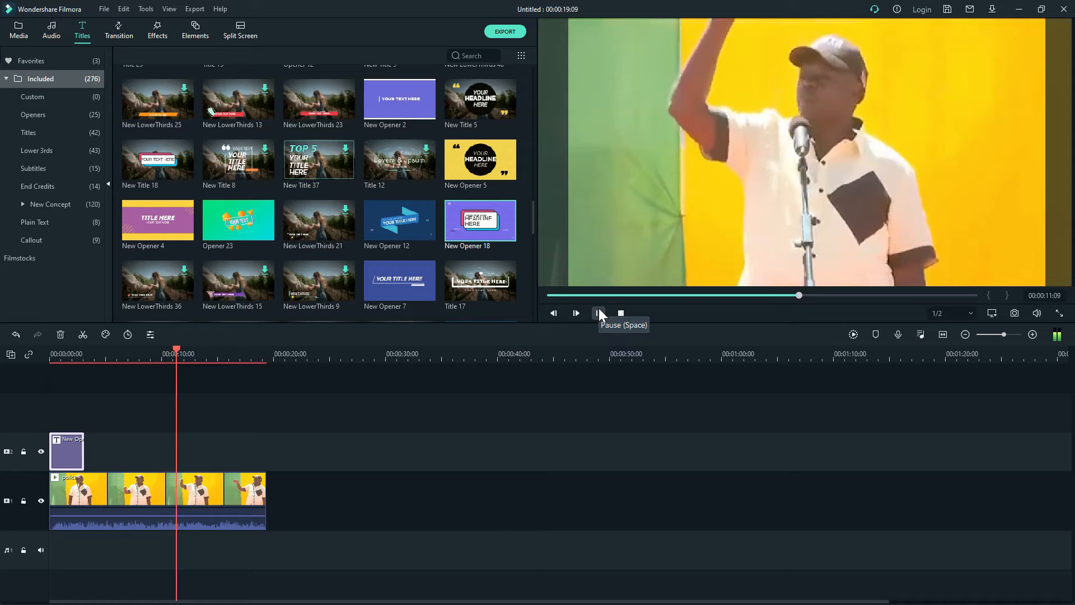
pyautogui.click(599, 312)
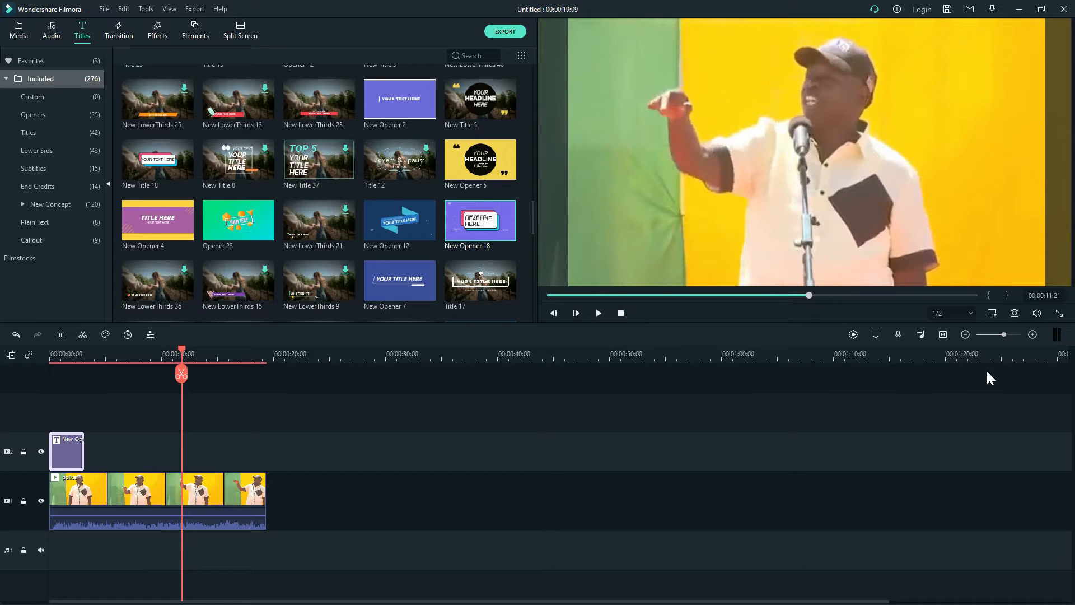
# Magnify the timeline and replay the police clip from 00:00:09:00 in short bursts to examine the section around 11 seconds.
pyautogui.click(1031, 334)
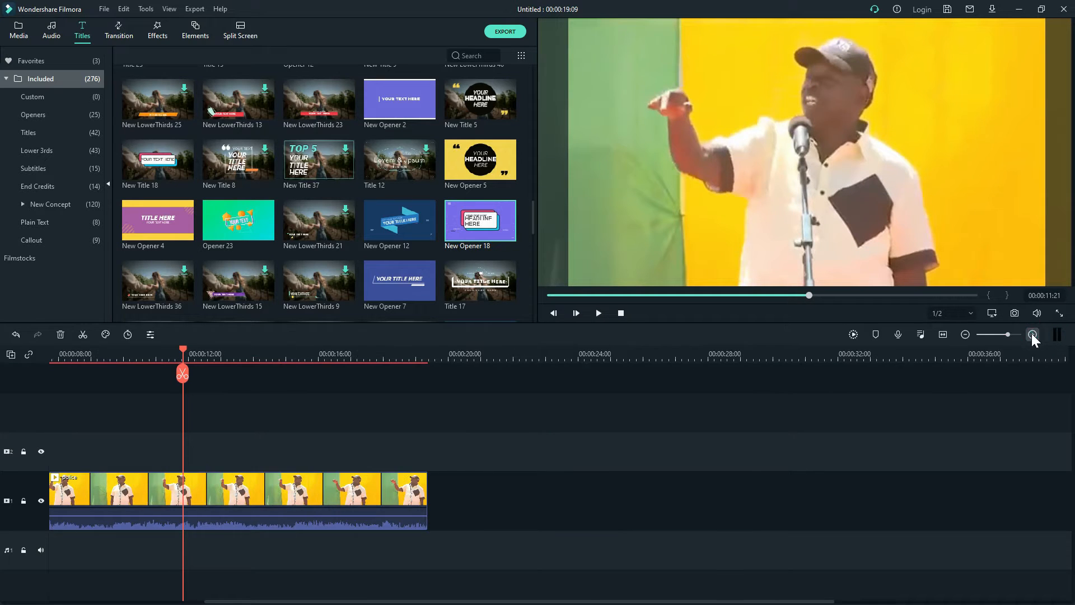
pyautogui.click(1032, 334)
pyautogui.click(1032, 334)
pyautogui.moveTo(187, 351); pyautogui.dragTo(86, 357)
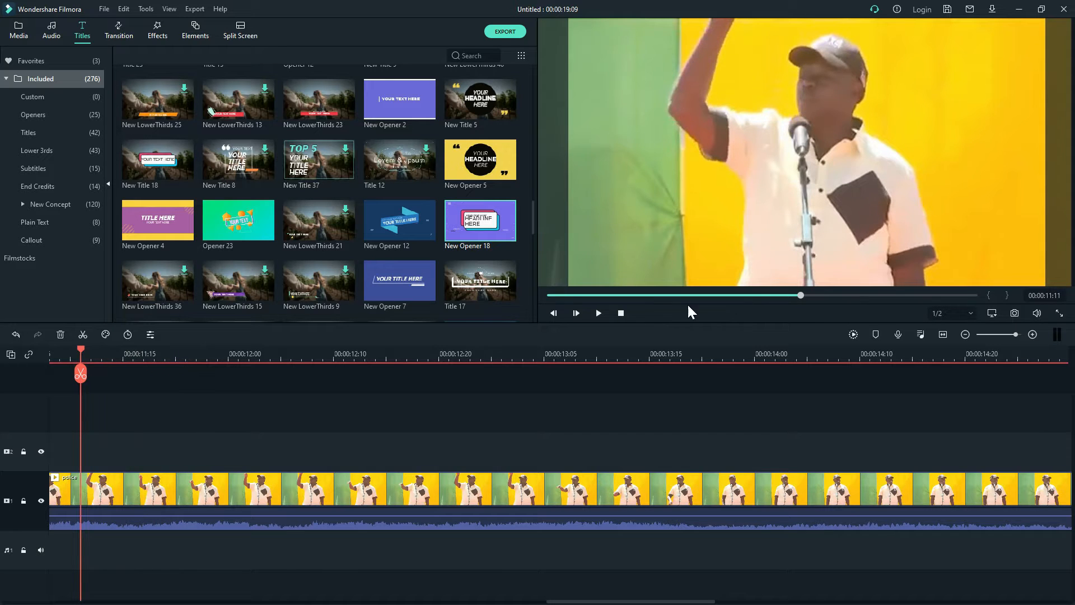
pyautogui.click(748, 295)
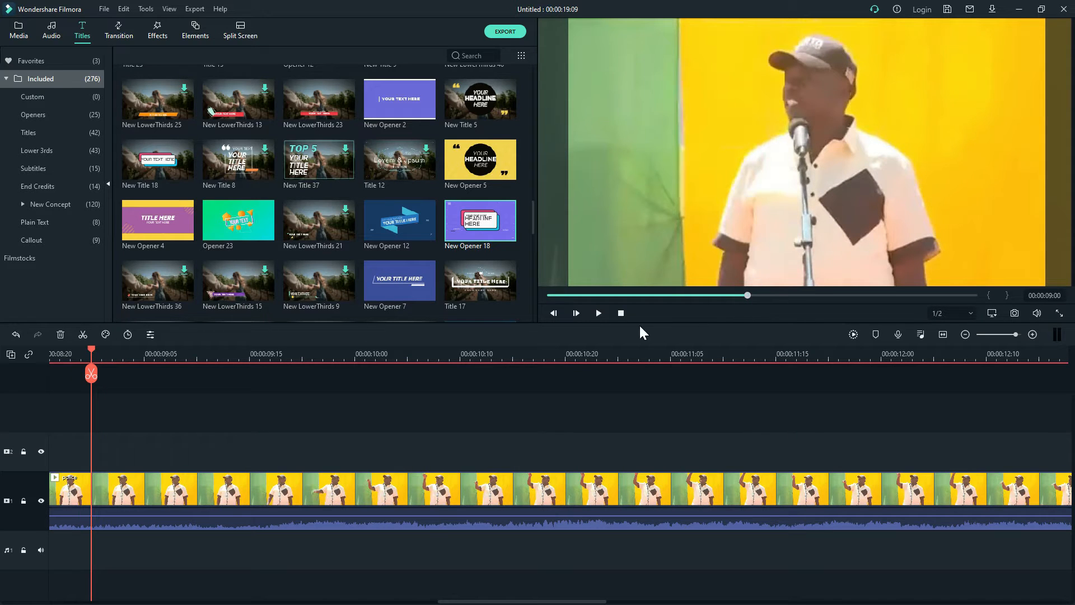
pyautogui.click(598, 313)
pyautogui.click(598, 313)
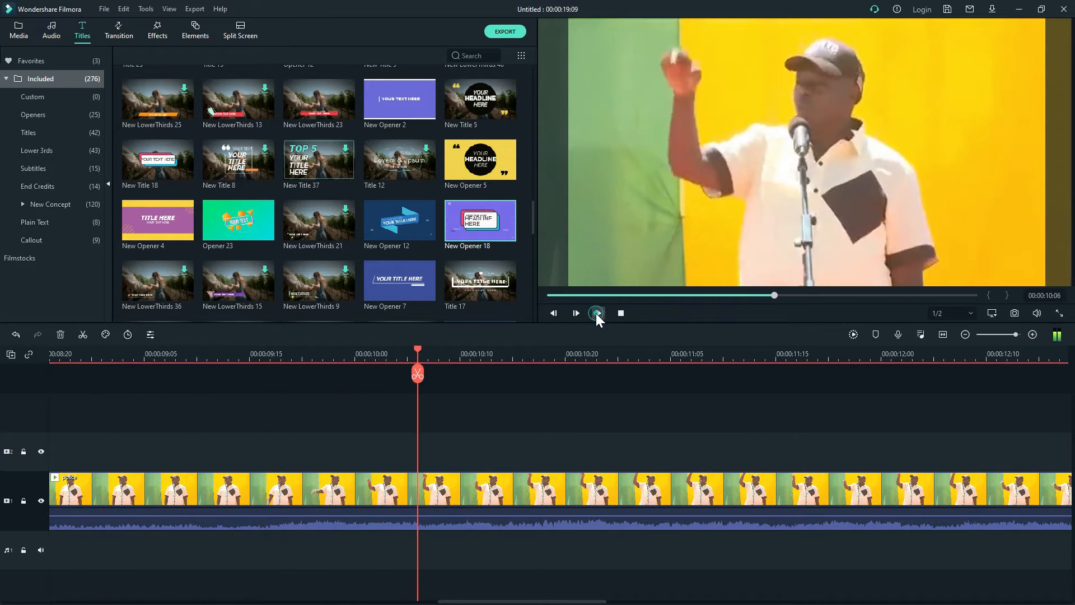
pyautogui.click(598, 313)
pyautogui.click(598, 313)
pyautogui.click(598, 313)
pyautogui.click(598, 313)
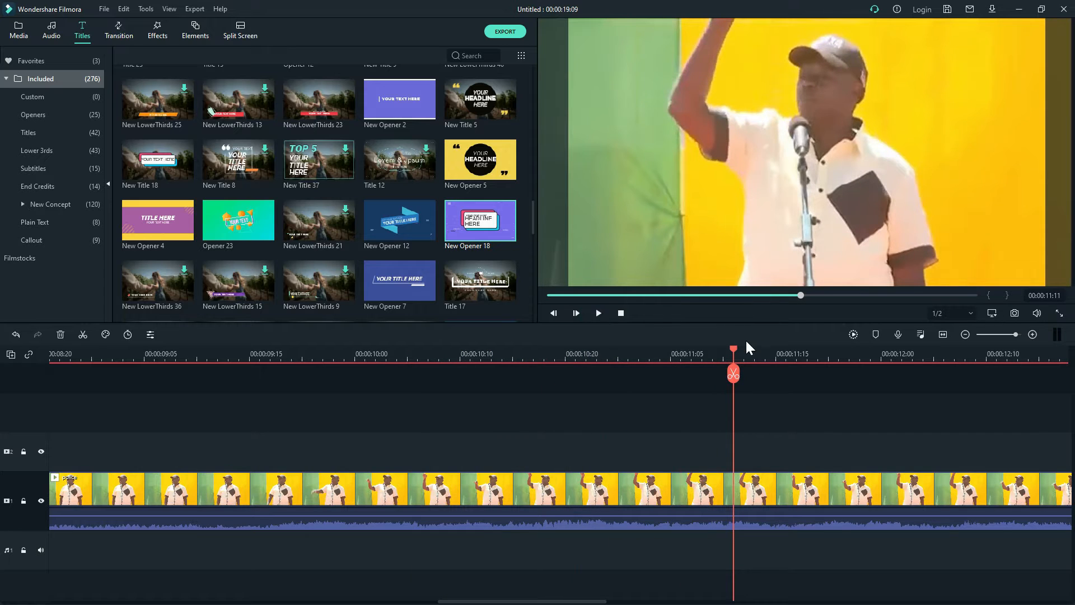
# Replay and step through the police clip frame by frame from about 00:00:11:01 to pinpoint where the gesture begins.
pyautogui.moveTo(734, 349); pyautogui.dragTo(636, 361)
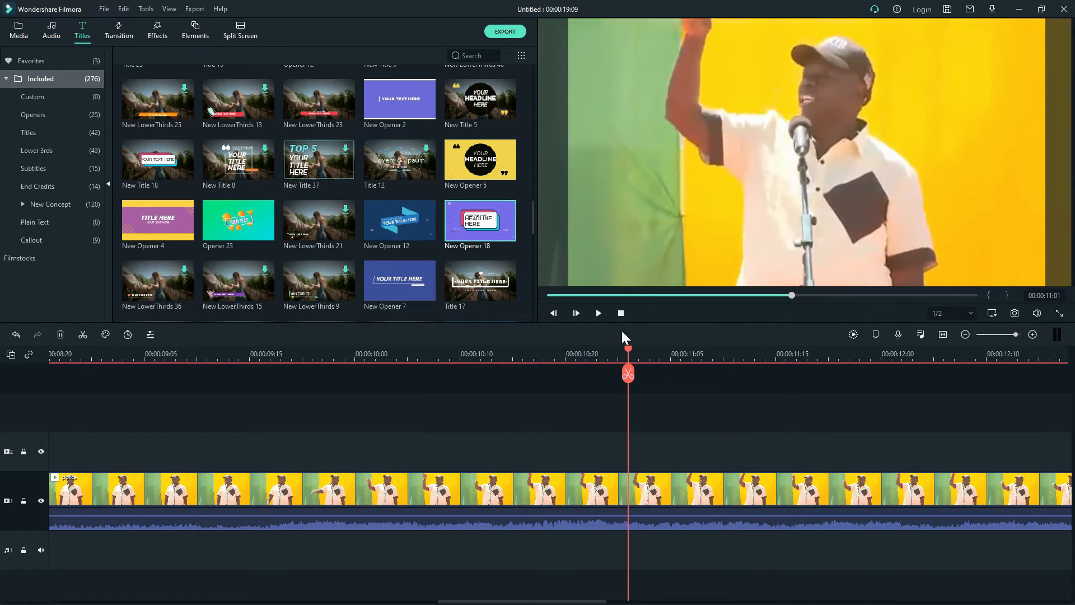
pyautogui.click(598, 313)
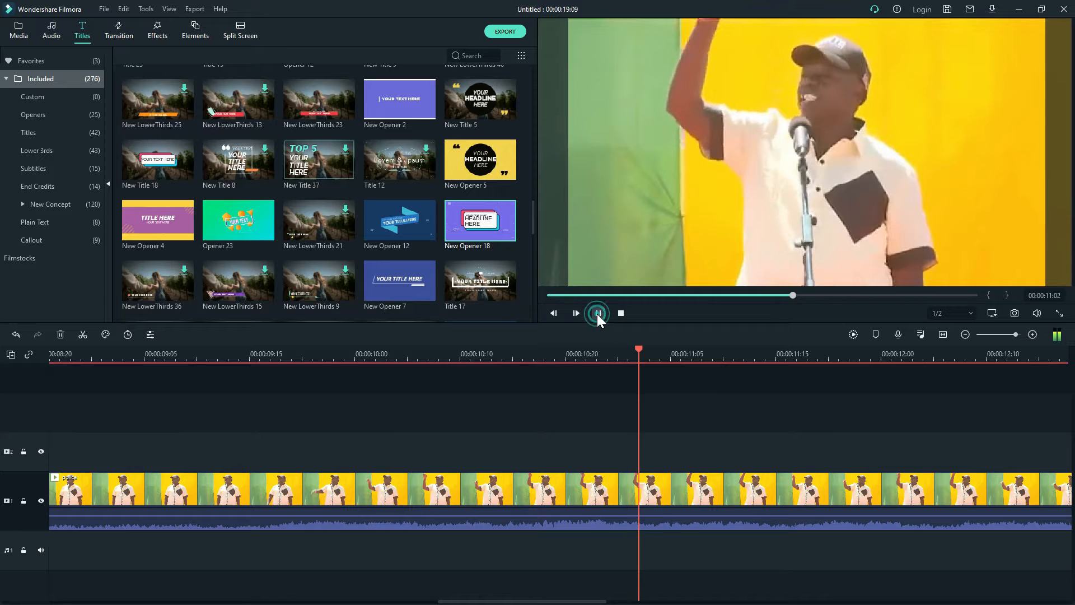
pyautogui.click(598, 313)
pyautogui.click(553, 313)
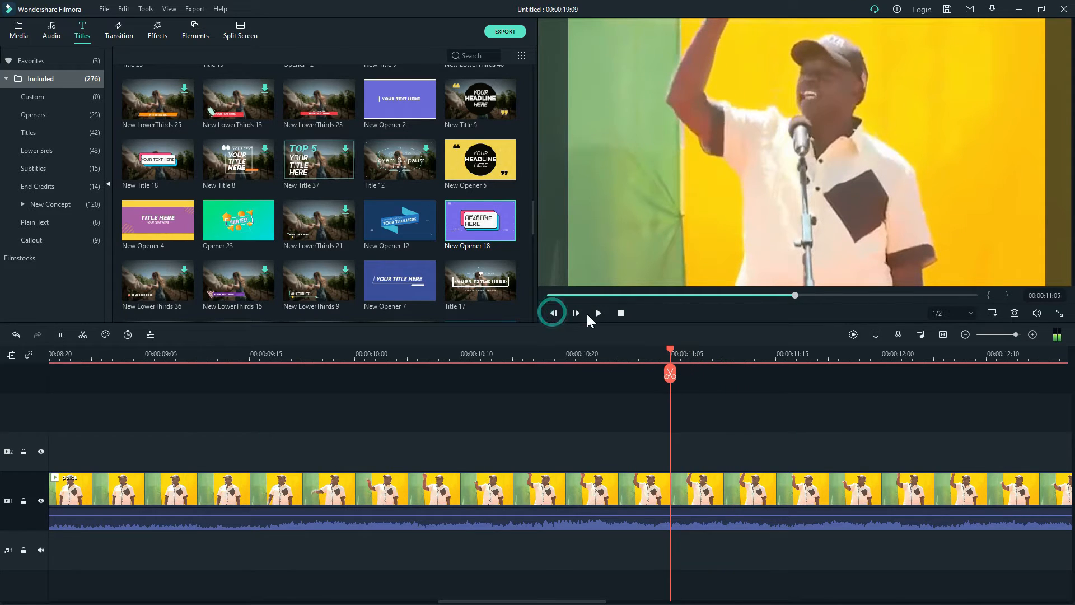
pyautogui.click(597, 313)
pyautogui.click(554, 313)
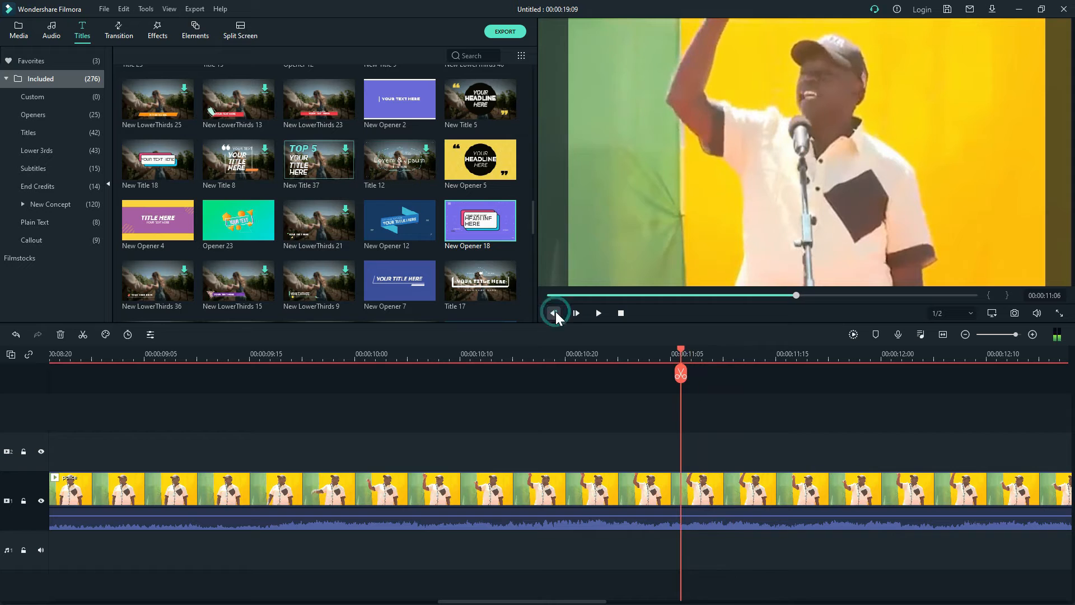
pyautogui.click(577, 313)
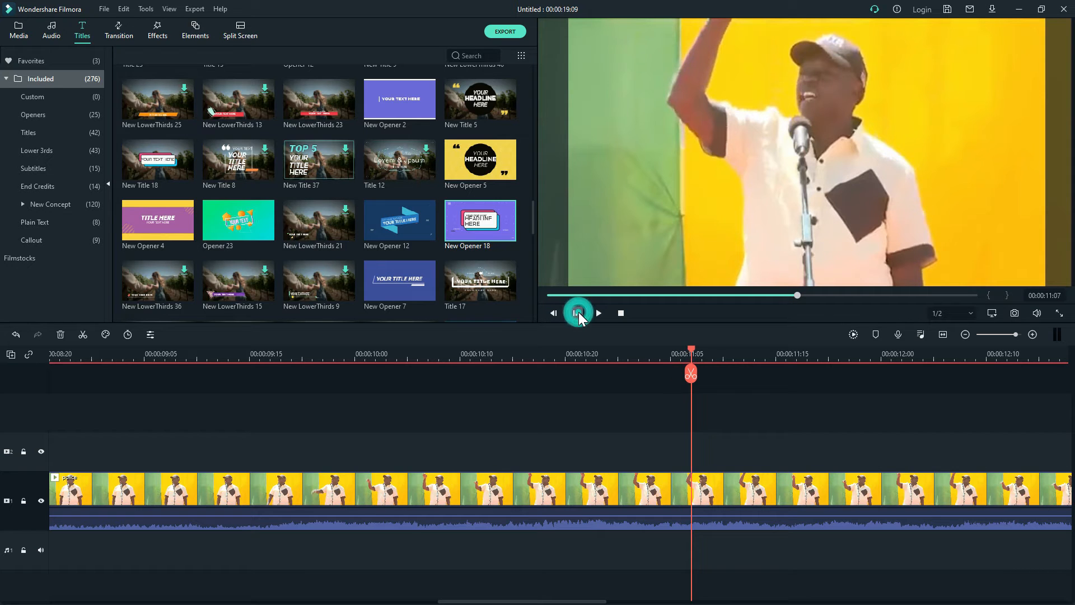
pyautogui.click(576, 313)
pyautogui.click(577, 313)
pyautogui.click(597, 313)
pyautogui.click(597, 314)
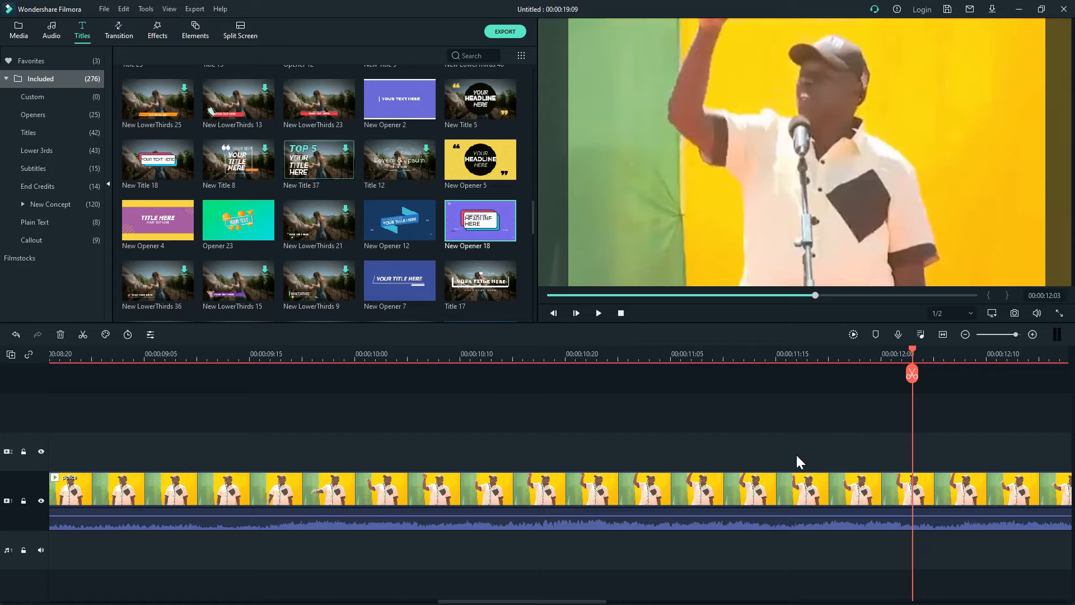
pyautogui.click(702, 353)
pyautogui.click(595, 313)
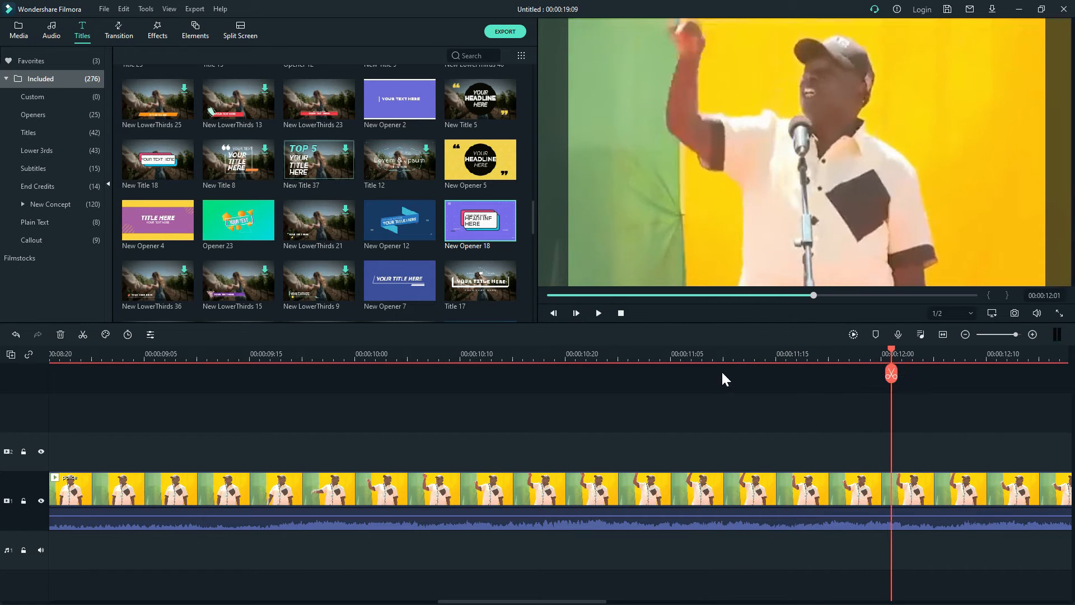
# Split the police clip at 00:00:11:09 and again at 00:00:11:22 to isolate the short gesture segment.
pyautogui.click(712, 354)
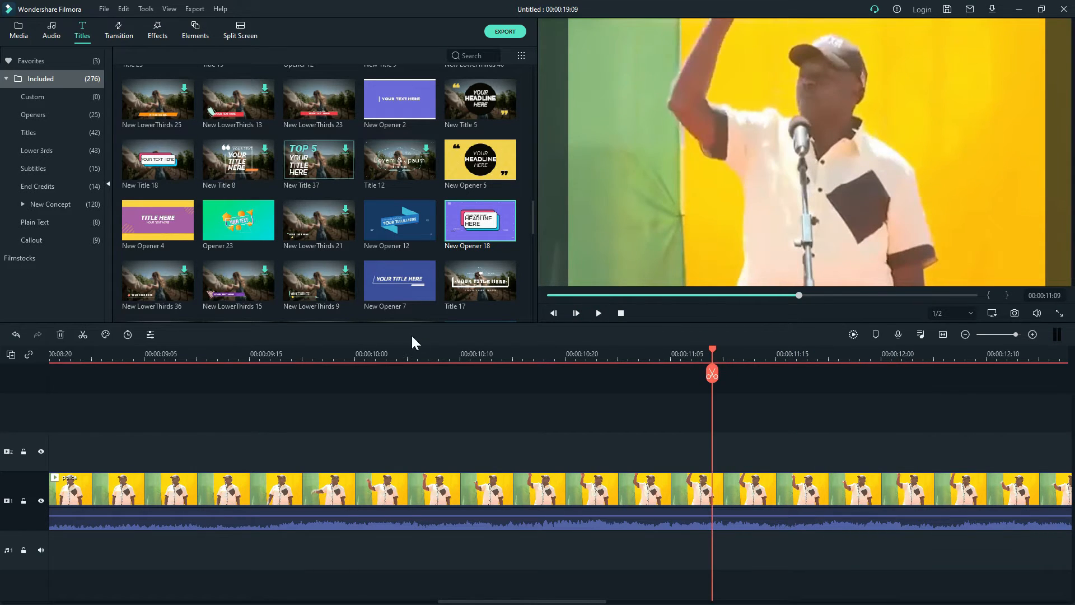
pyautogui.click(81, 334)
pyautogui.click(598, 313)
pyautogui.click(598, 313)
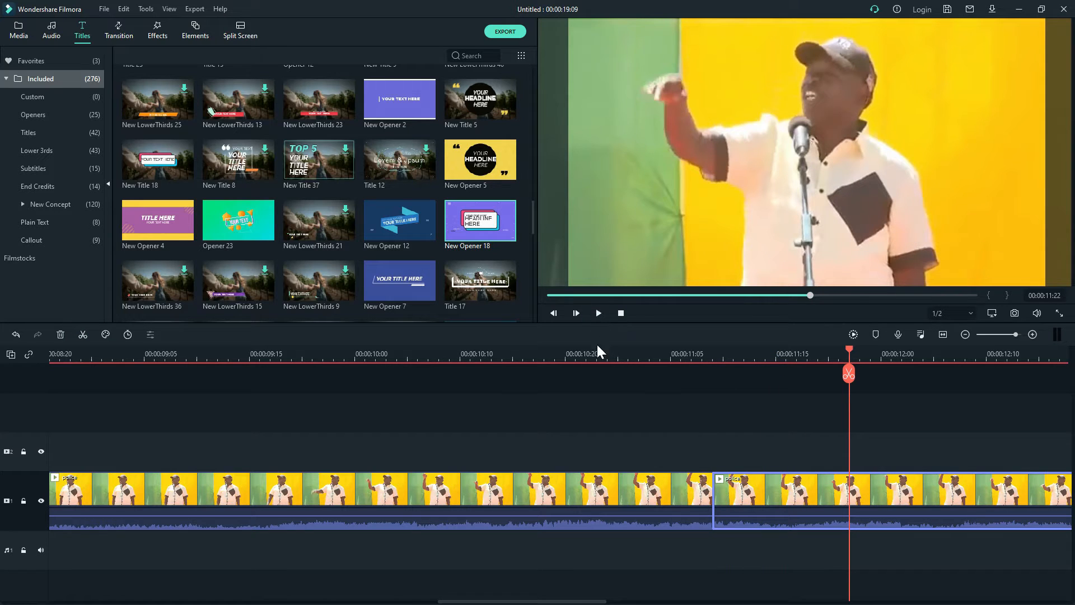
pyautogui.click(83, 334)
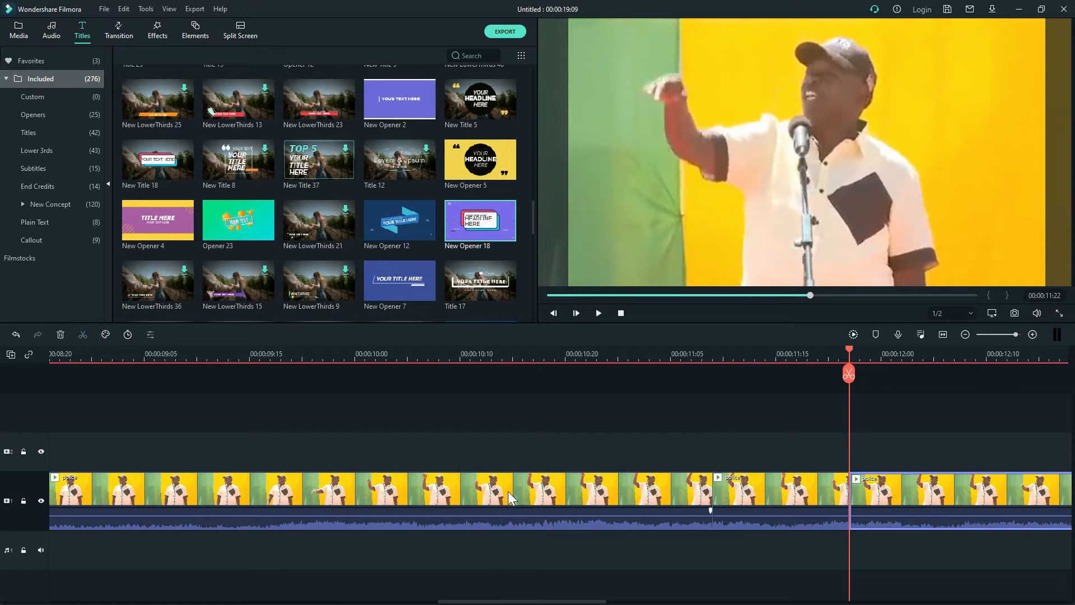
# Move the remaining police footage about one second later and paste a copy of the short segment directly after the original.
pyautogui.moveTo(495, 600); pyautogui.dragTo(564, 600)
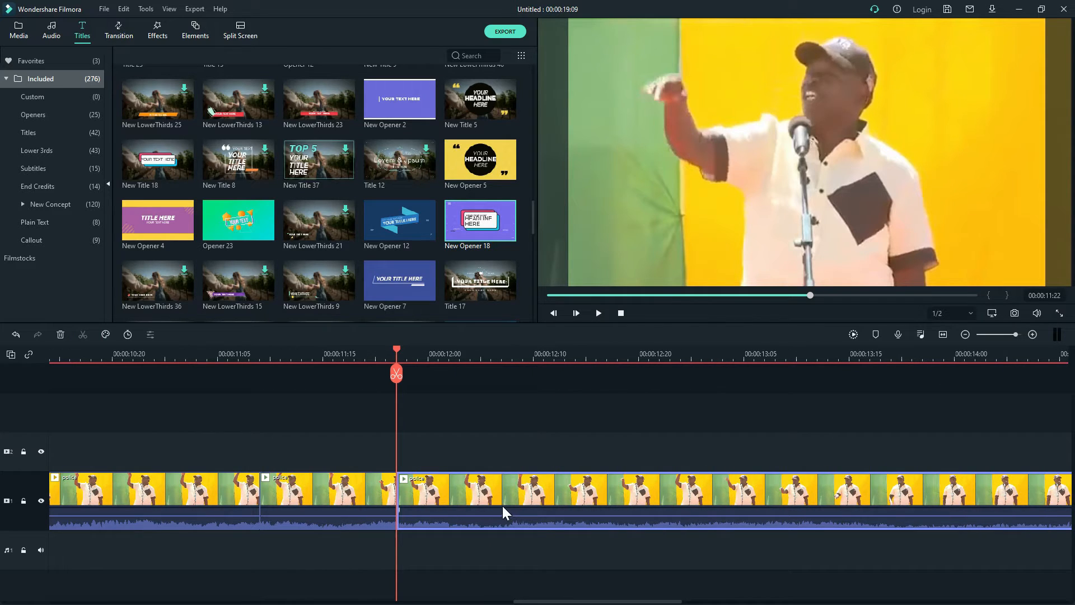
pyautogui.moveTo(499, 500); pyautogui.dragTo(699, 504)
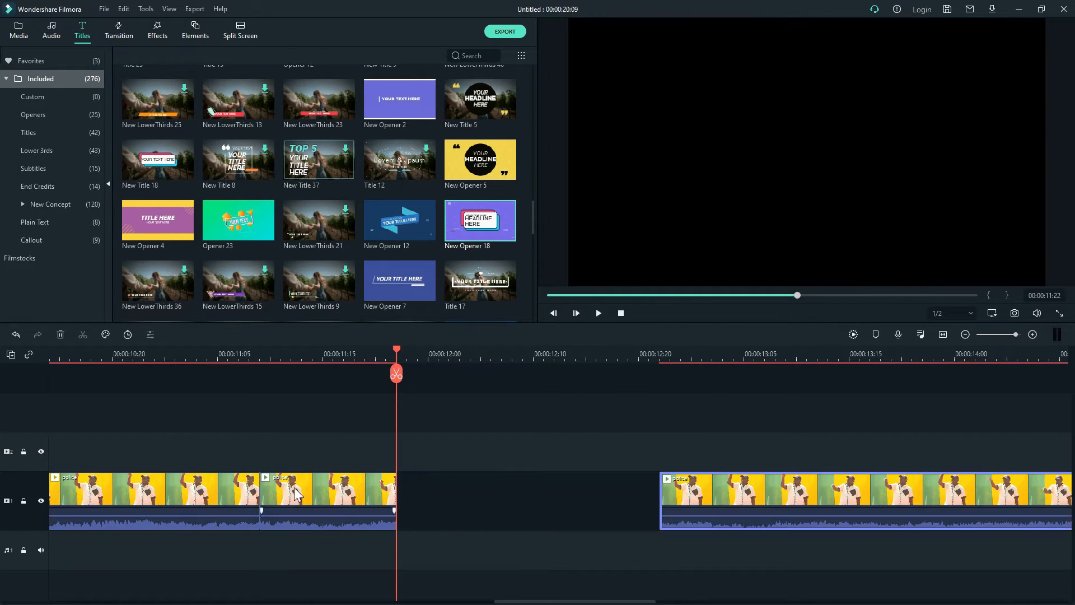
pyautogui.click(291, 495)
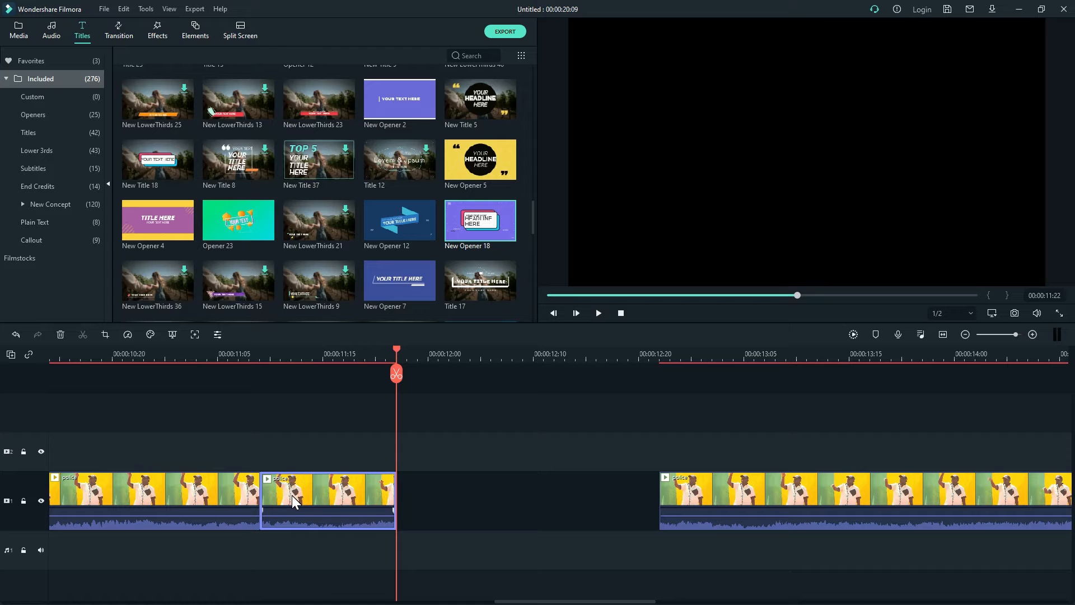
pyautogui.hotkey('ctrl', 'c')
pyautogui.hotkey('ctrl', 'v')
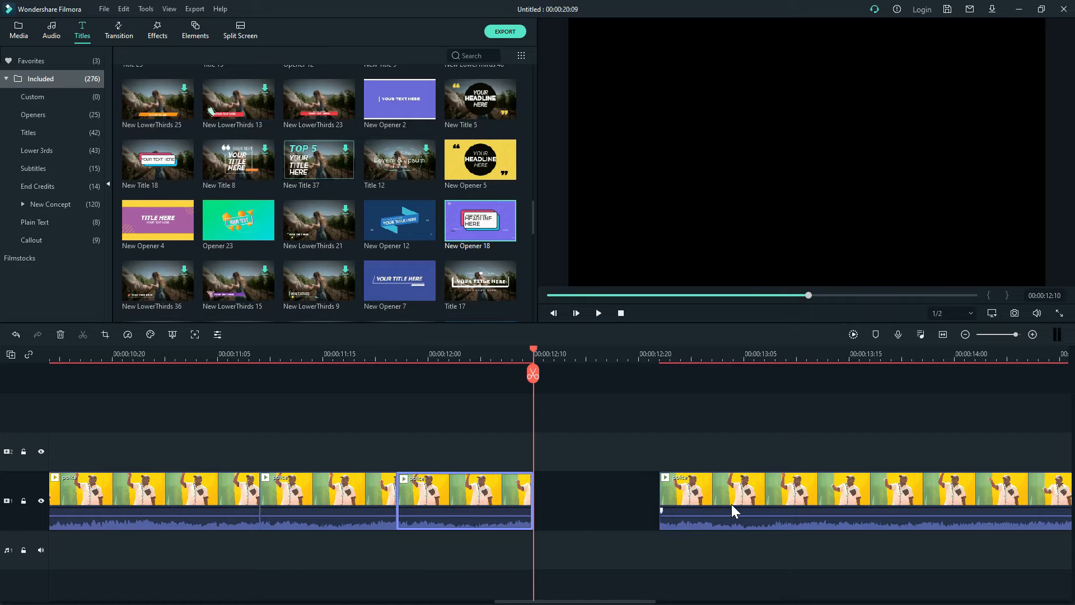
pyautogui.click(745, 500)
pyautogui.click(425, 493)
pyautogui.rightClick(424, 493)
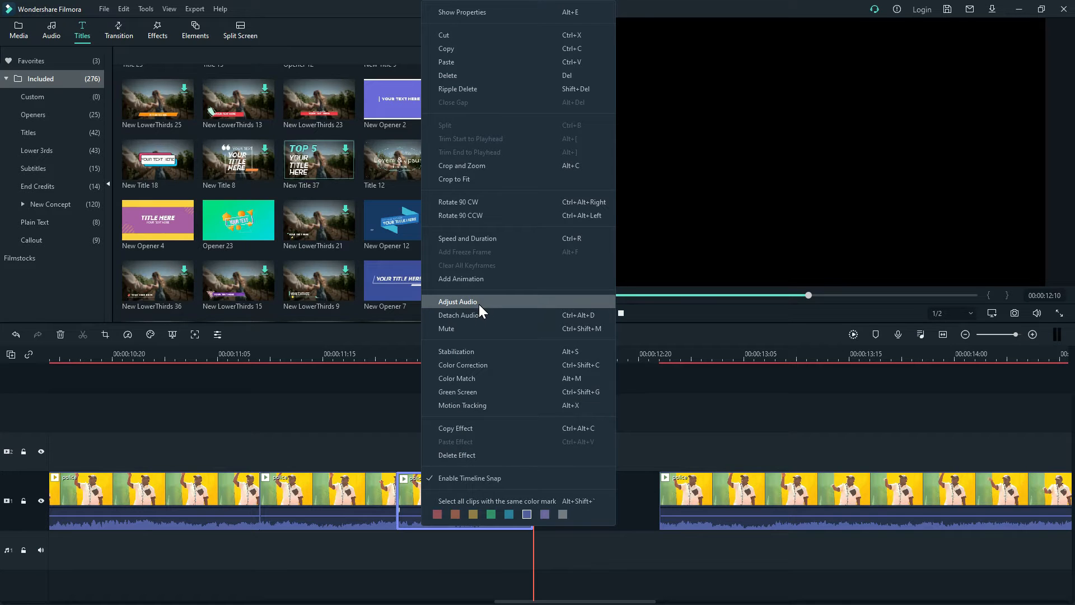
pyautogui.click(478, 304)
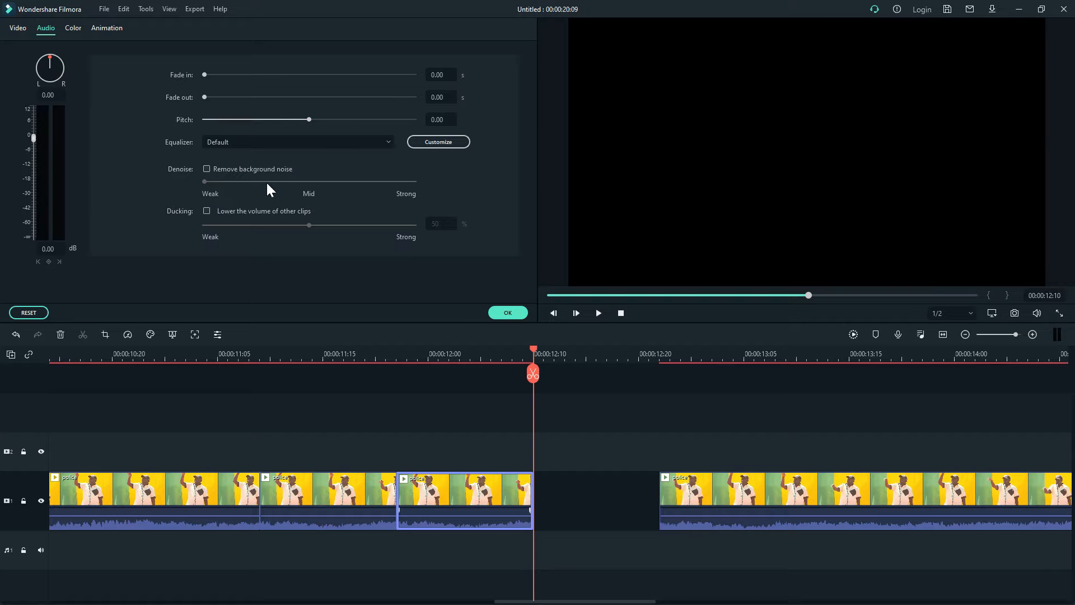
pyautogui.click(507, 315)
# Reverse the copied segment with Reverse Speed at 1.00x and agree to create a proxy file for it.
pyautogui.rightClick(460, 522)
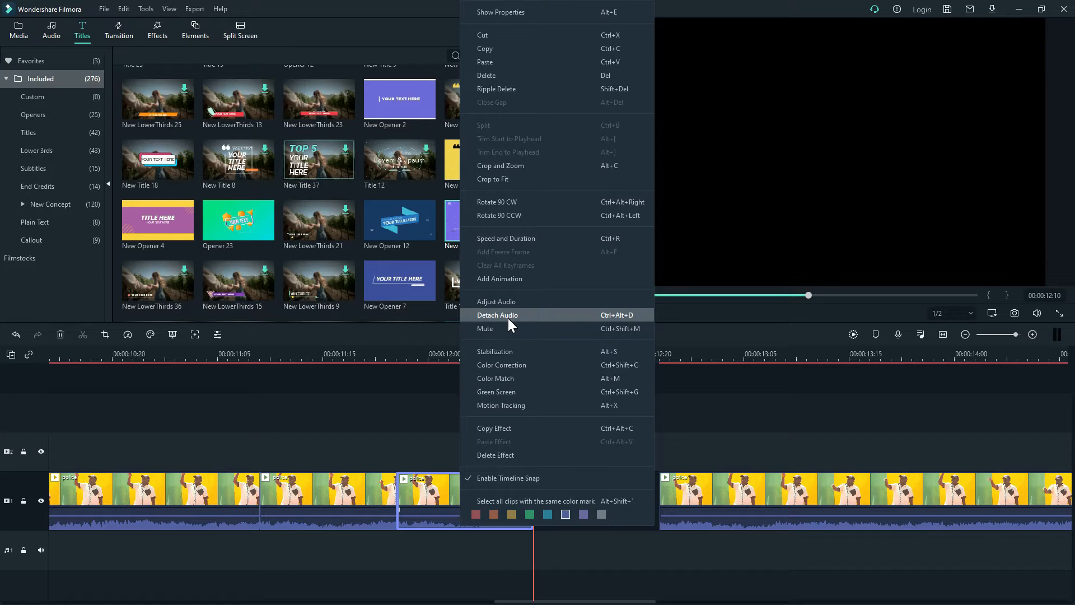
pyautogui.click(516, 238)
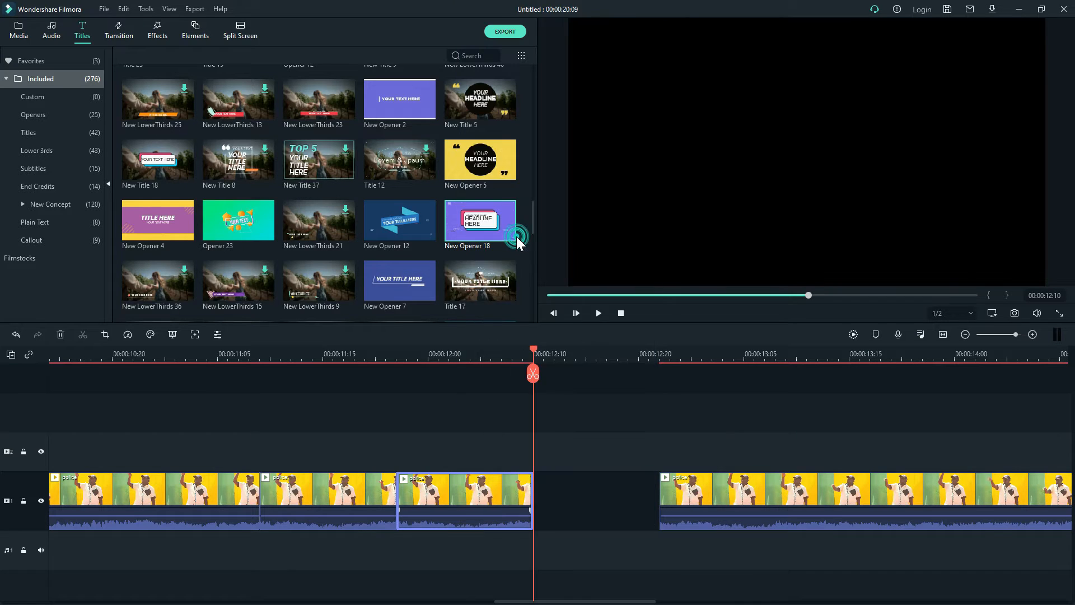
pyautogui.click(472, 289)
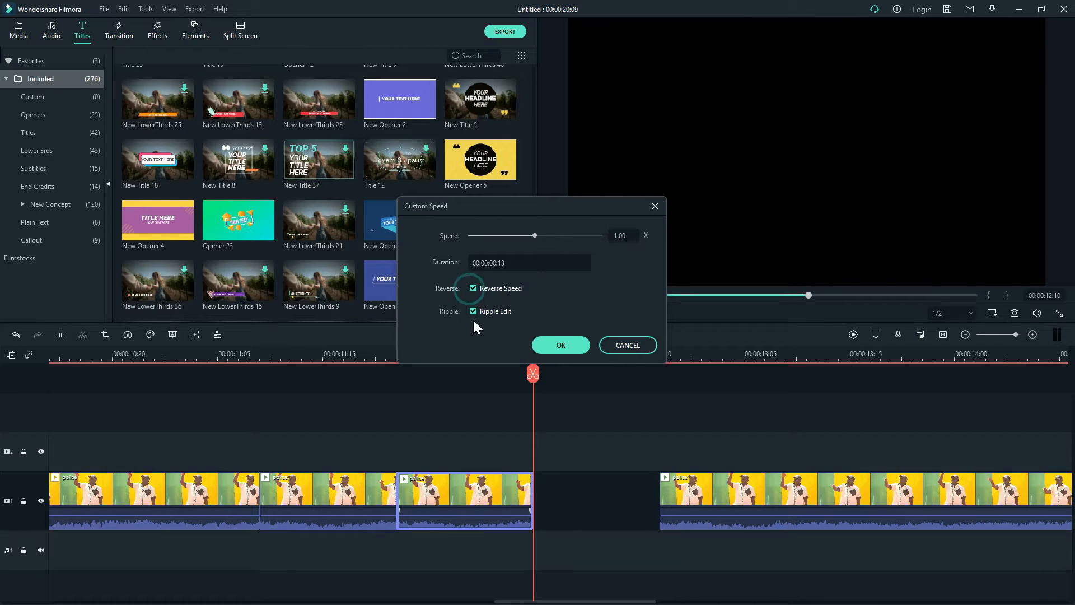
pyautogui.click(545, 345)
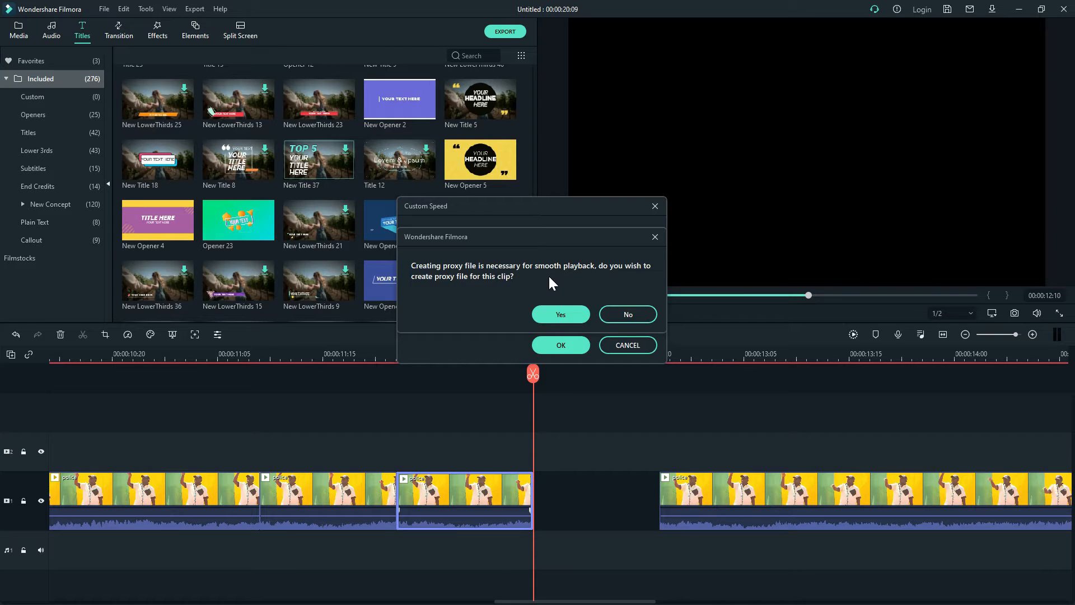
pyautogui.click(563, 317)
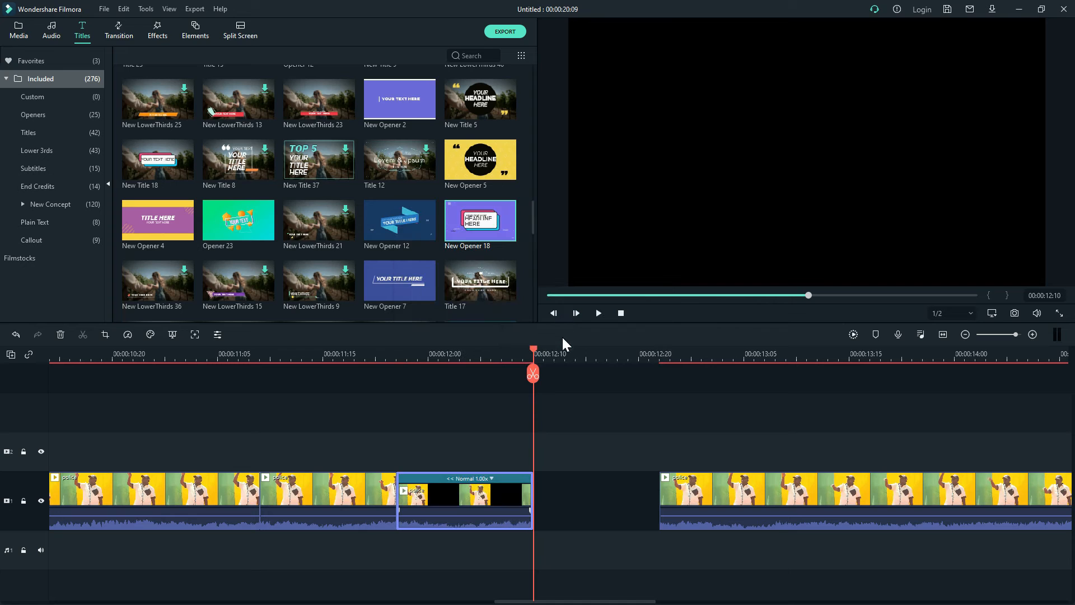
# Play the sequence through the split segment and its reversed copy to check the back-and-forth motion.
pyautogui.moveTo(533, 348); pyautogui.dragTo(323, 387)
pyautogui.click(600, 313)
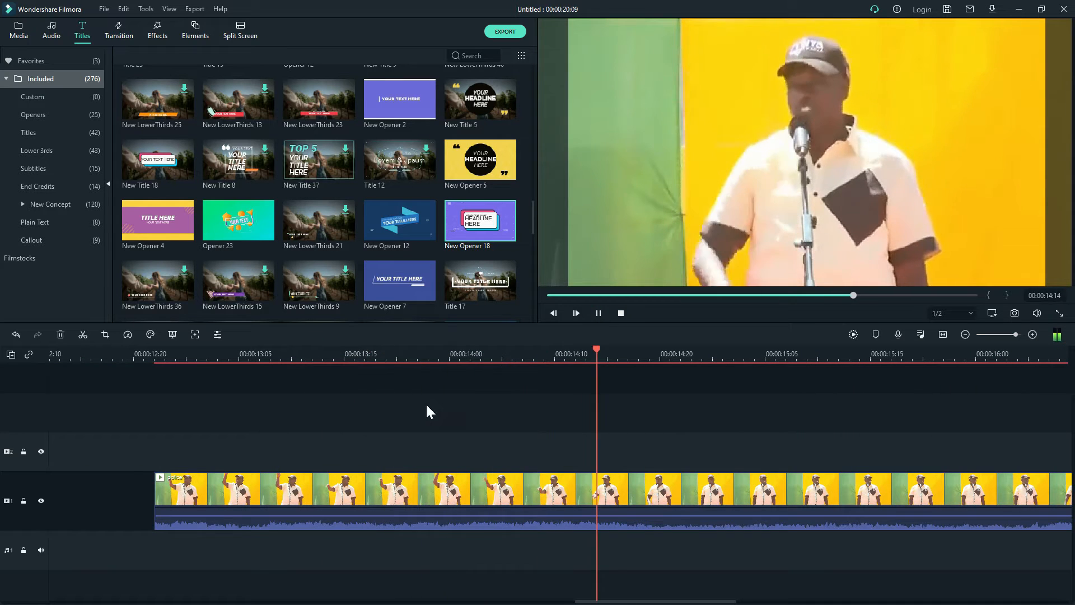
pyautogui.click(673, 294)
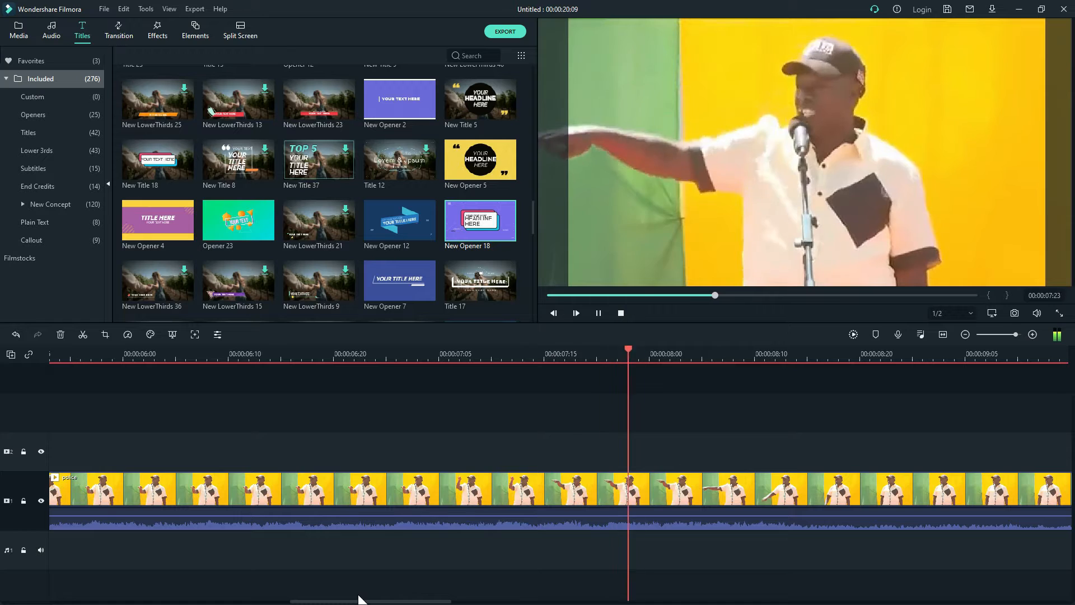
pyautogui.moveTo(357, 600); pyautogui.dragTo(399, 600)
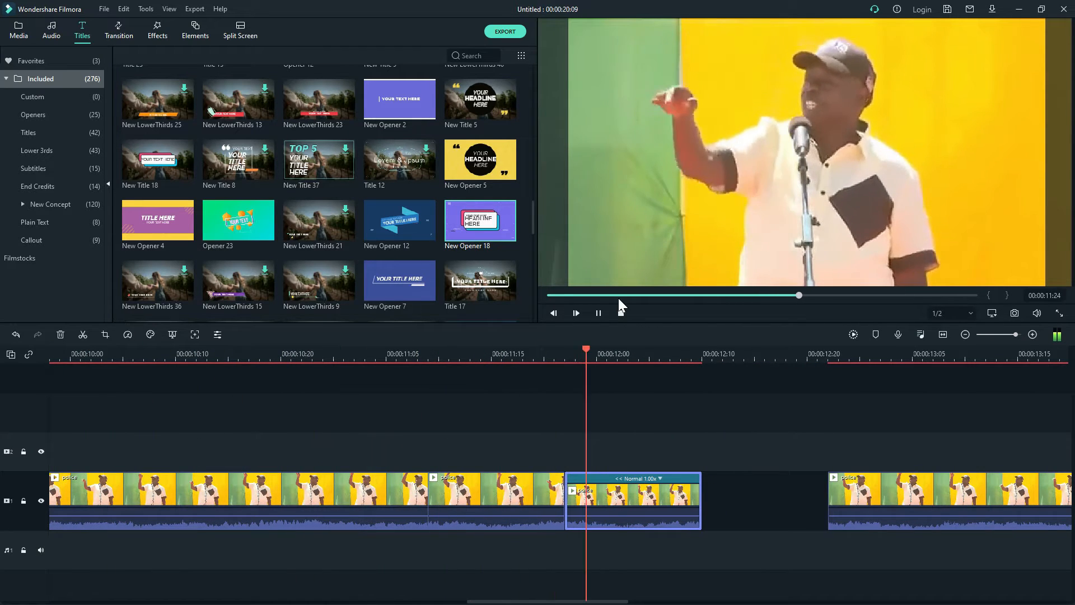
pyautogui.click(599, 313)
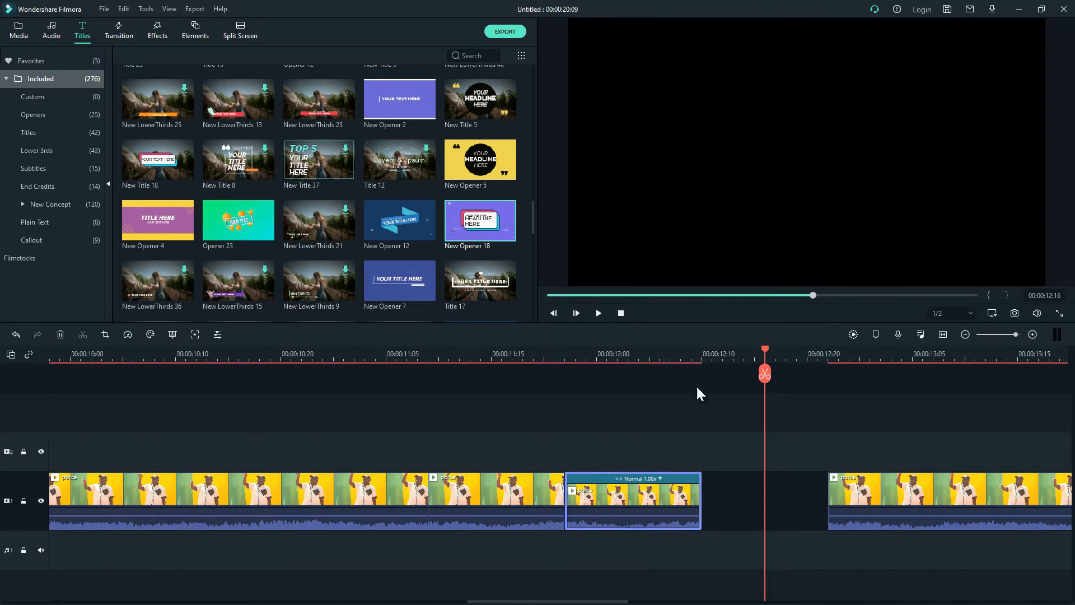
# Paste a forward copy of the short segment right after the reversed one at 00:00:12:10, and replay the sequence.
pyautogui.click(708, 356)
pyautogui.hotkey('ctrl', 'z')
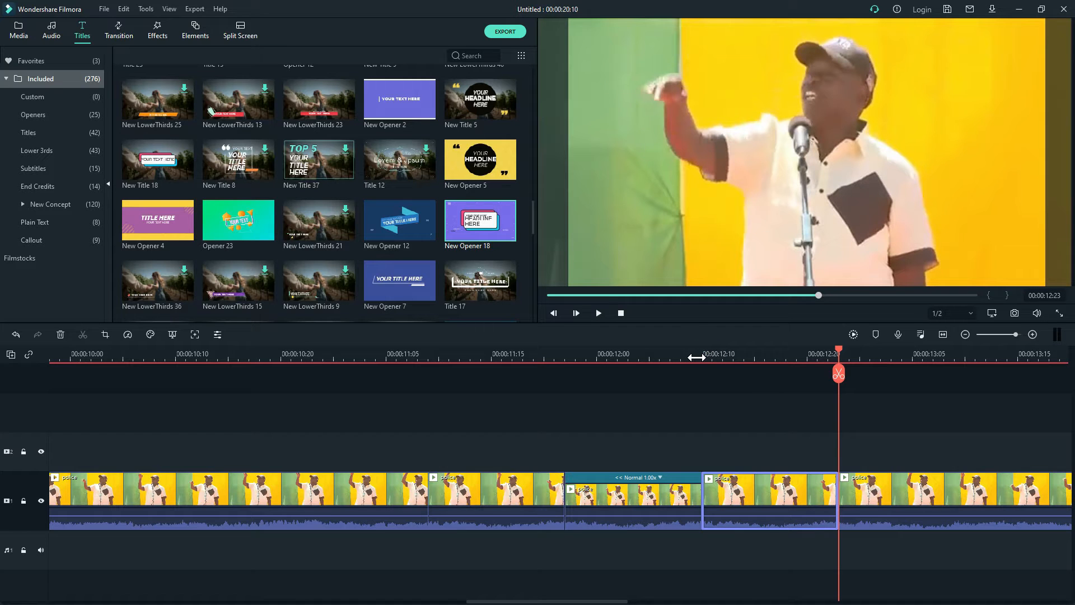
pyautogui.click(365, 353)
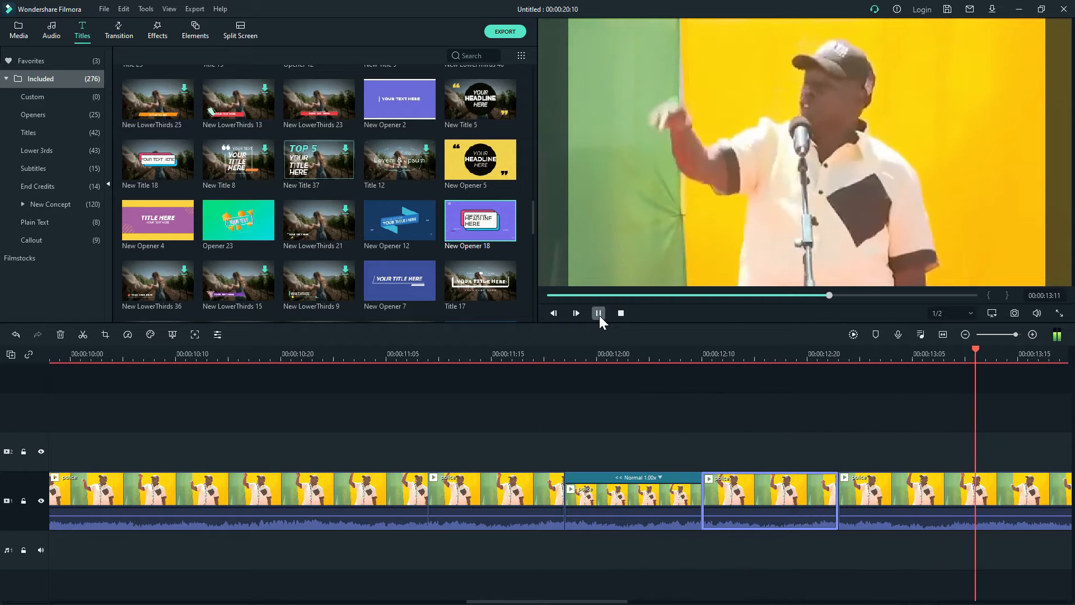
pyautogui.click(598, 313)
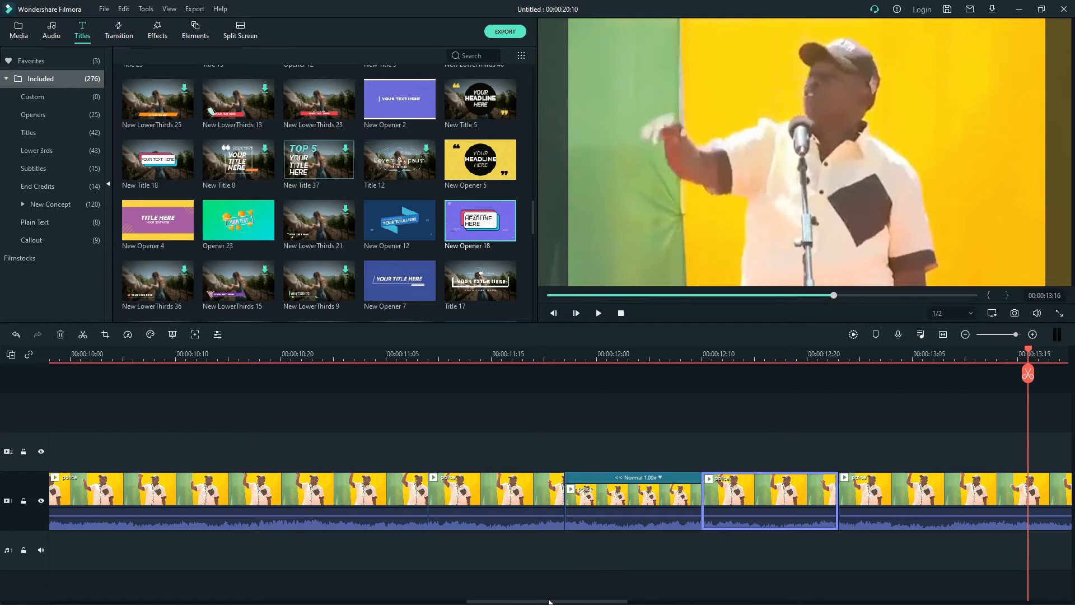
# Shift the remaining police footage later and paste a copy of the reversed segment at 00:00:12:23, after the second forward segment.
pyautogui.moveTo(566, 601); pyautogui.dragTo(653, 601)
pyautogui.moveTo(390, 499); pyautogui.dragTo(561, 499)
pyautogui.click(119, 493)
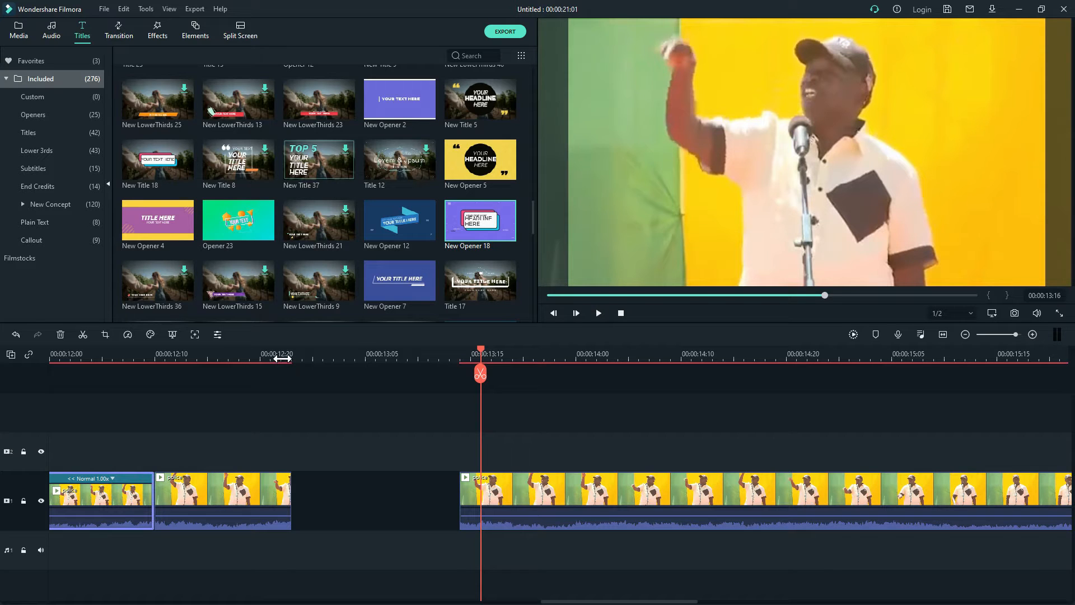
pyautogui.click(291, 361)
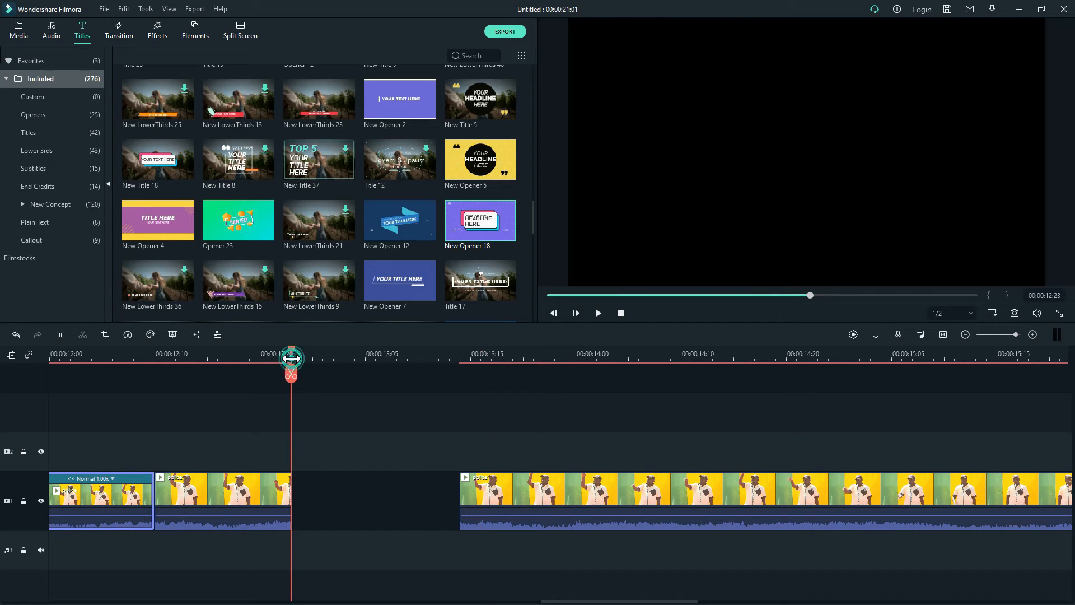
pyautogui.hotkey('ctrl', 'v')
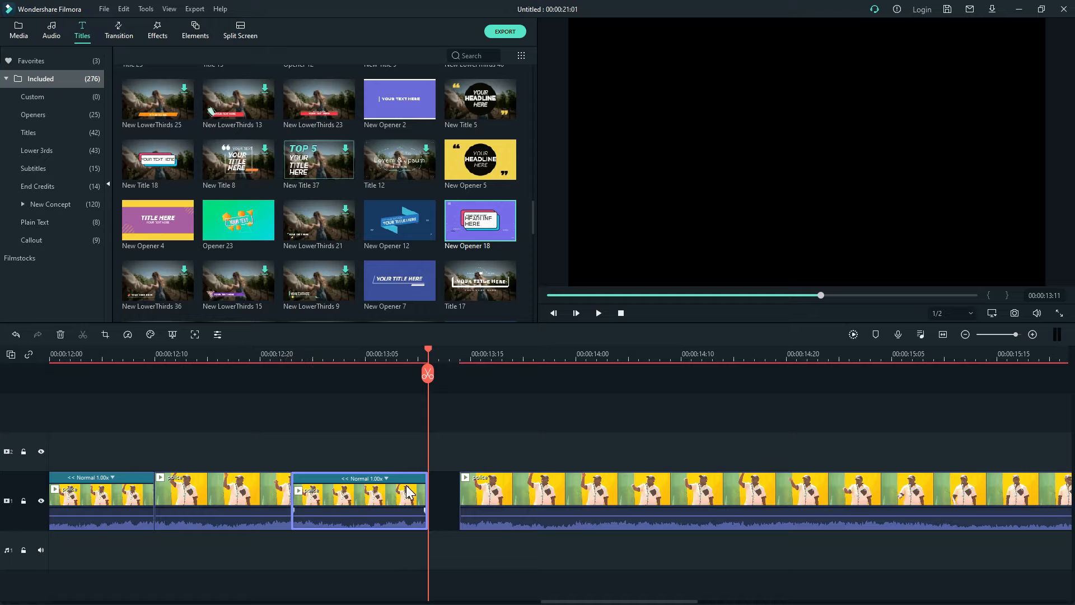
# Move the remaining footage further along and paste a forward copy of the segment at 00:00:13:11, after the second reversed one.
pyautogui.moveTo(476, 484); pyautogui.dragTo(518, 484)
pyautogui.click(216, 509)
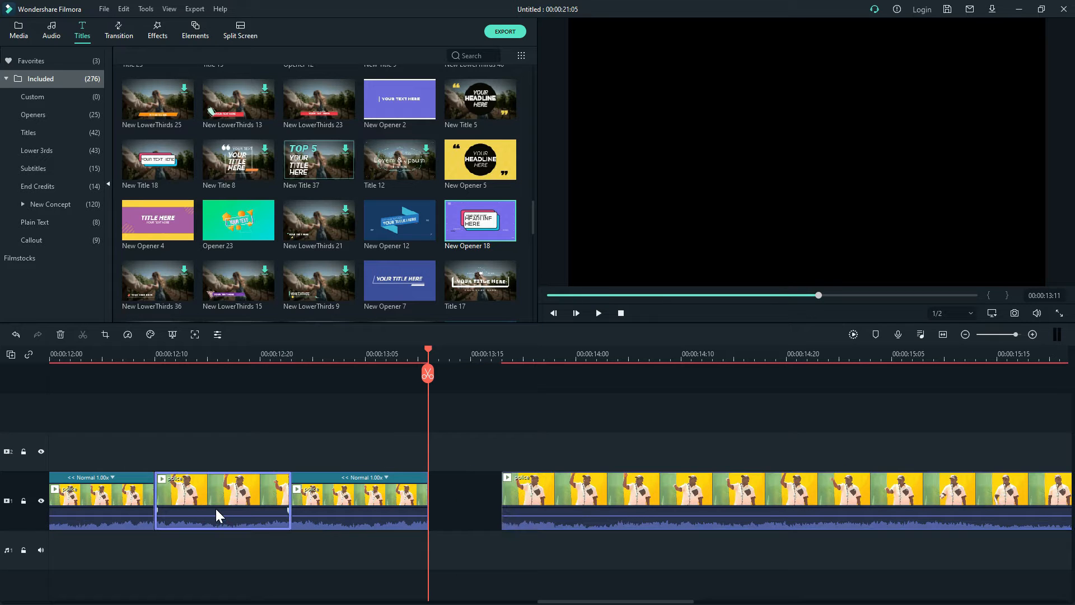
pyautogui.click(557, 493)
pyautogui.moveTo(613, 495); pyautogui.dragTo(627, 496)
pyautogui.hotkey('ctrl', 'v')
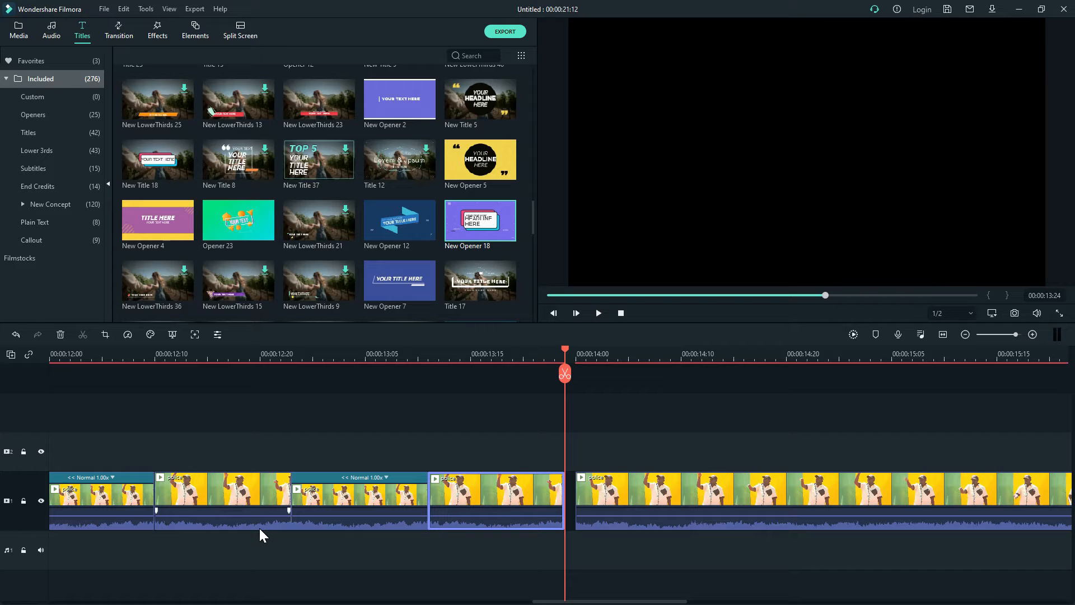
# Play the sequence from about 00:00:08:21 to review the alternating forward and reversed segments.
pyautogui.click(70, 358)
pyautogui.moveTo(70, 348); pyautogui.dragTo(2, 360)
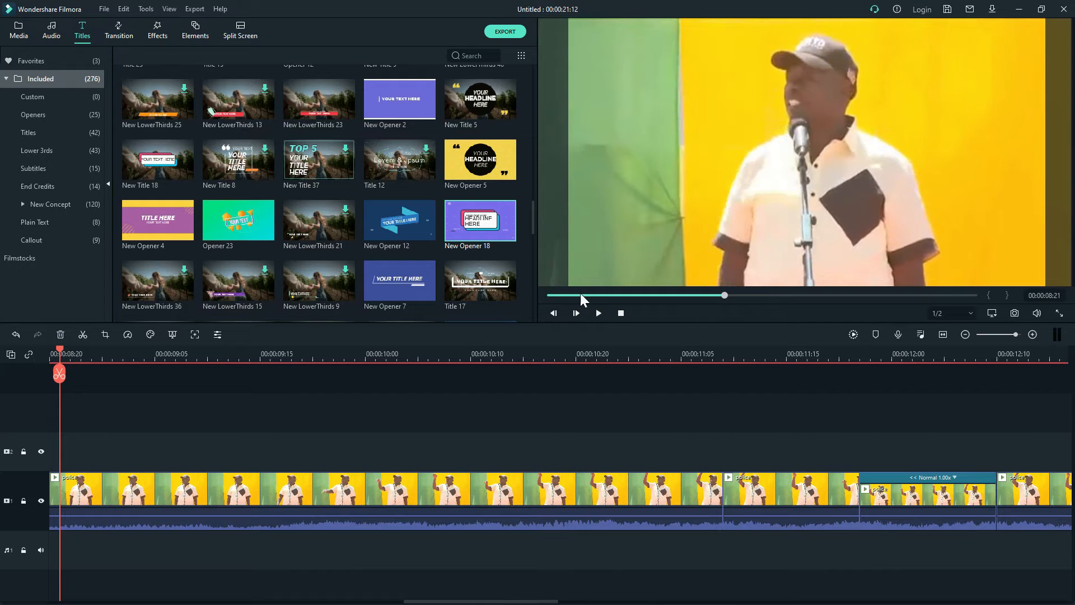
pyautogui.click(597, 313)
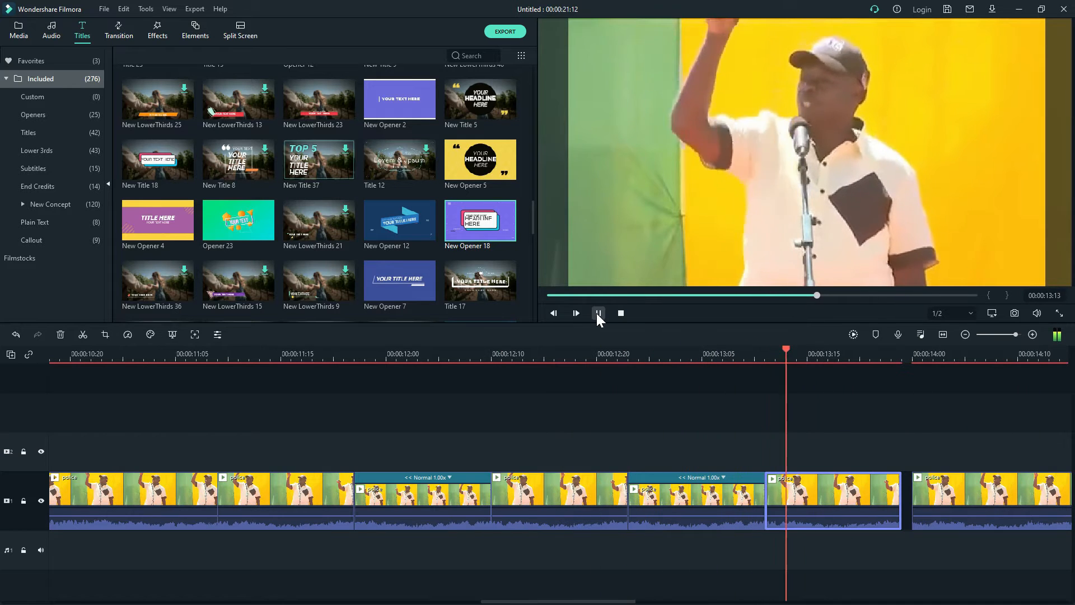
# Stop the playback and close the gap by moving the remaining police footage directly after the last forward segment.
pyautogui.click(597, 314)
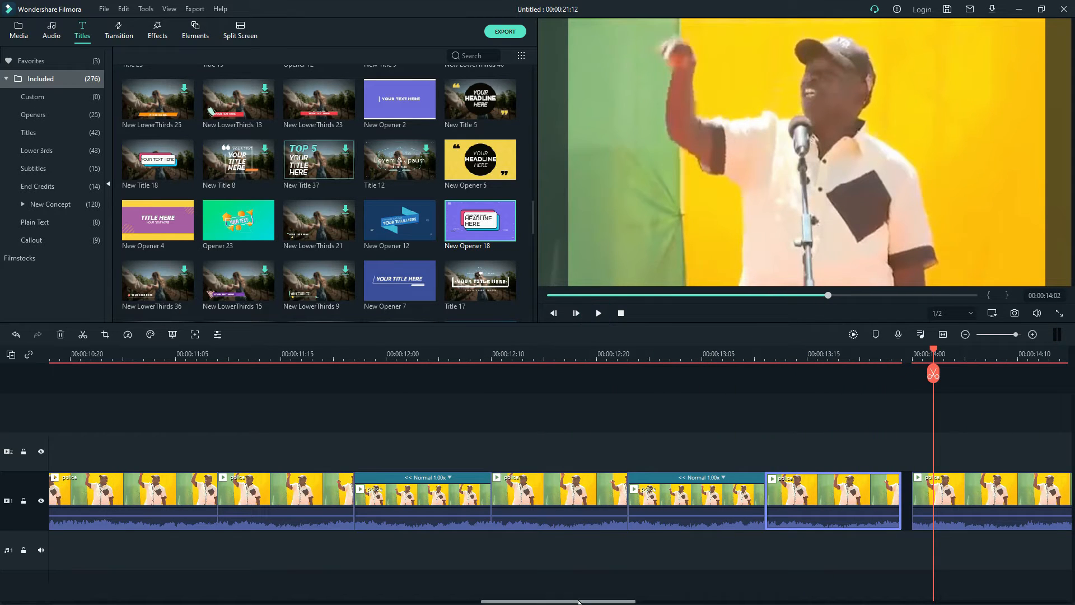
pyautogui.moveTo(574, 602); pyautogui.dragTo(619, 602)
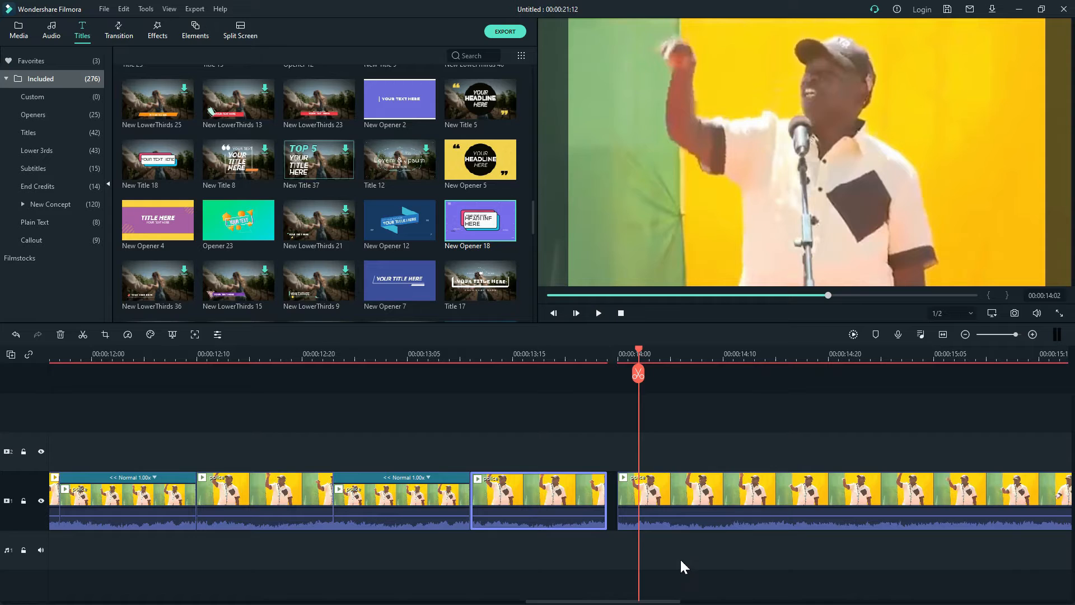
pyautogui.moveTo(742, 502); pyautogui.dragTo(722, 505)
pyautogui.click(576, 348)
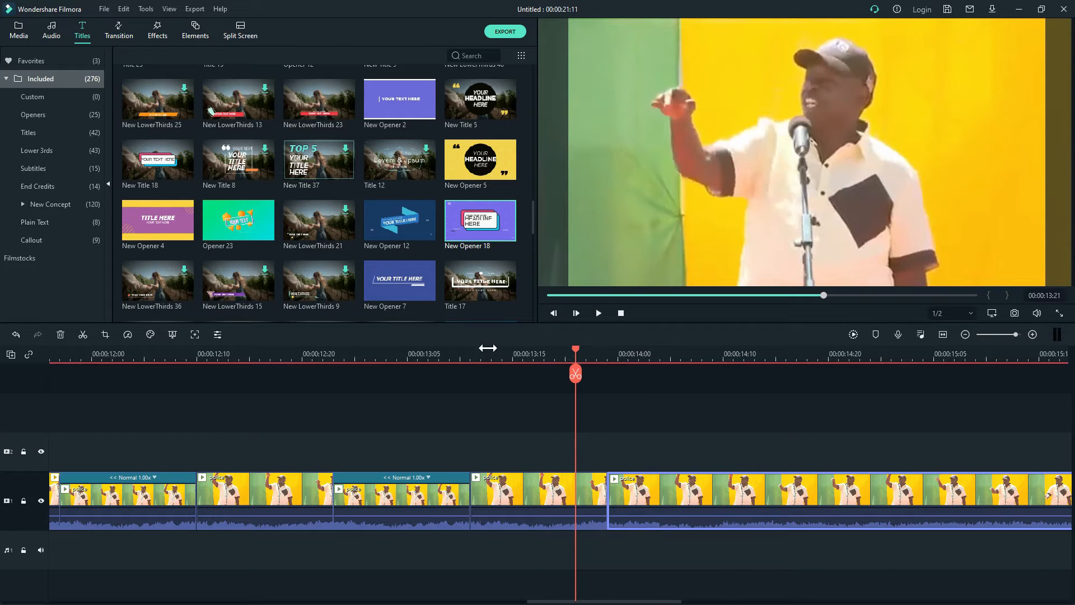
pyautogui.click(82, 334)
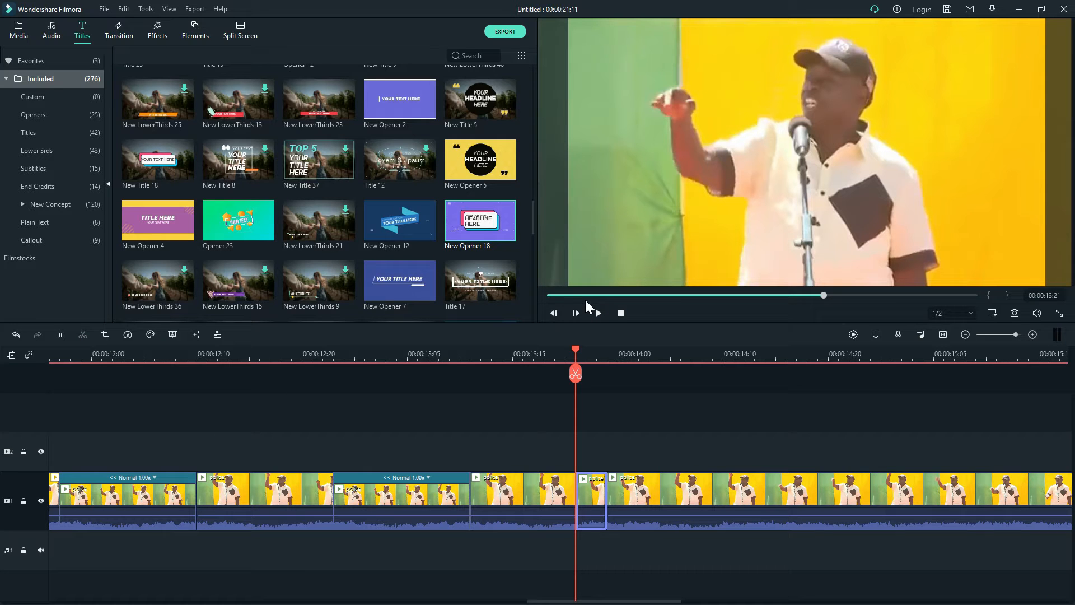
pyautogui.hotkey('ctrl', 'z')
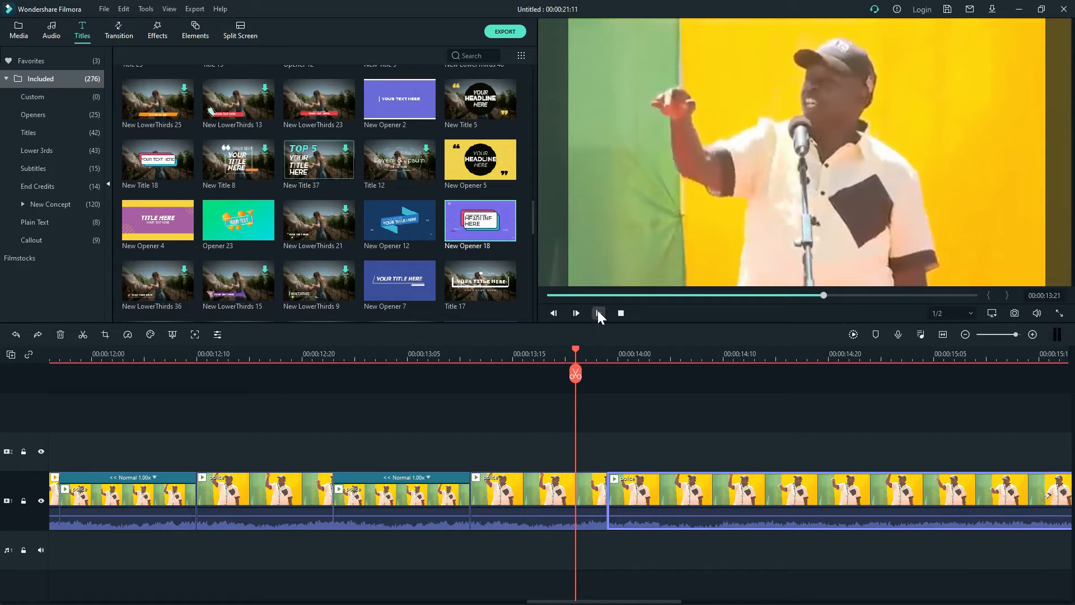
# Play the remaining police footage to find its end point, split it at 00:00:15:18, and delete everything after the cut.
pyautogui.click(597, 312)
pyautogui.click(597, 311)
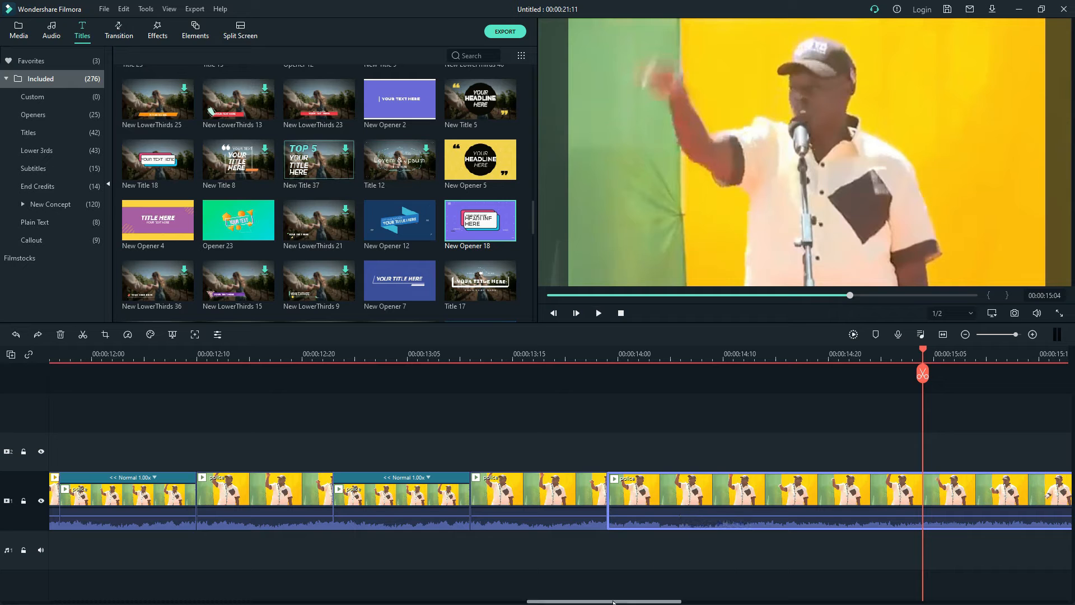
pyautogui.moveTo(611, 602); pyautogui.dragTo(675, 601)
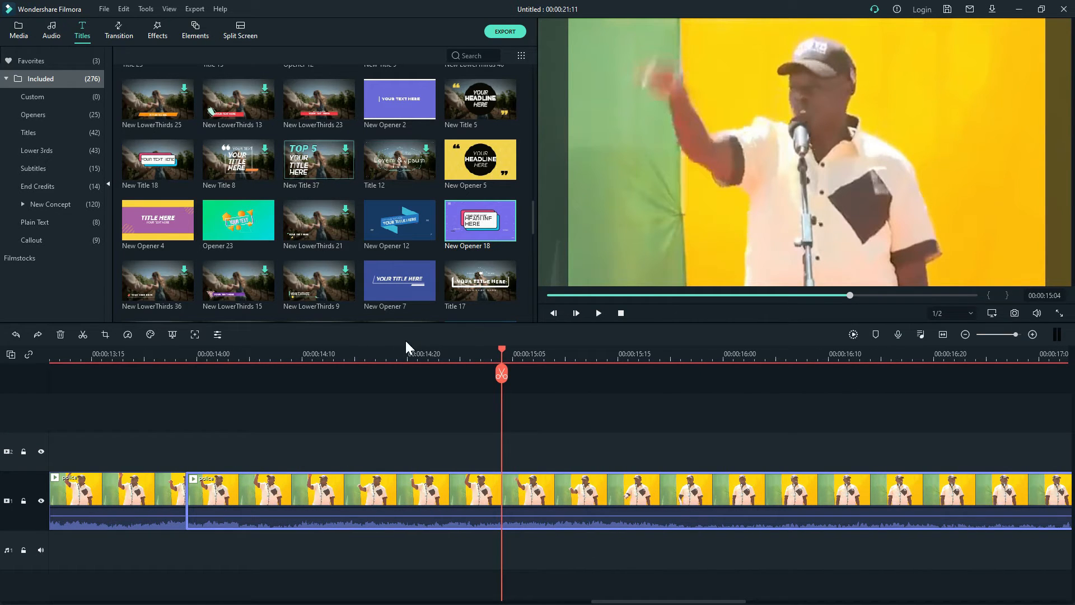
pyautogui.click(270, 350)
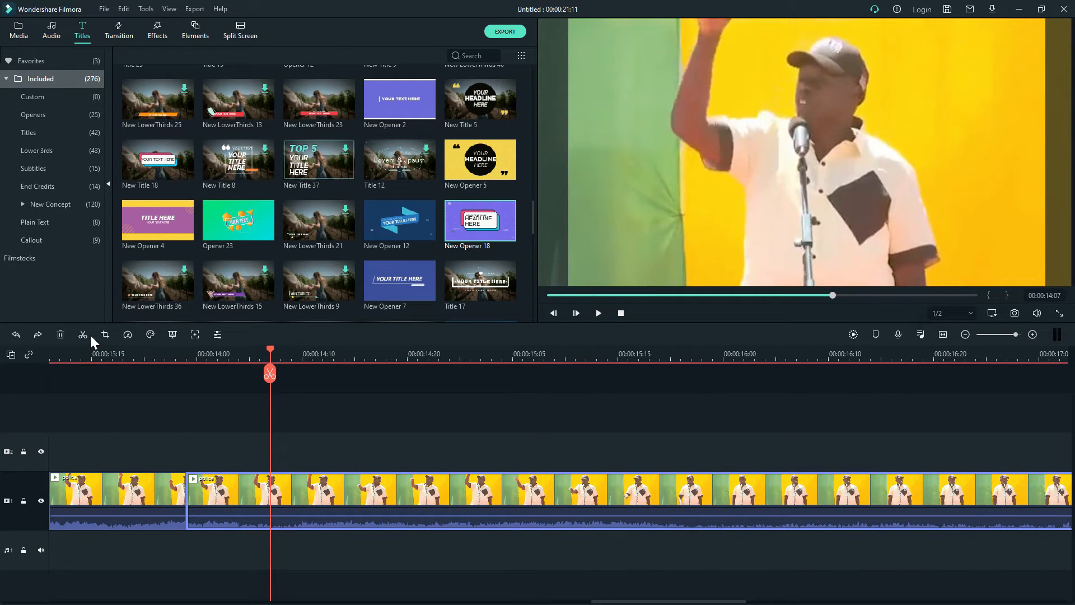
pyautogui.click(599, 314)
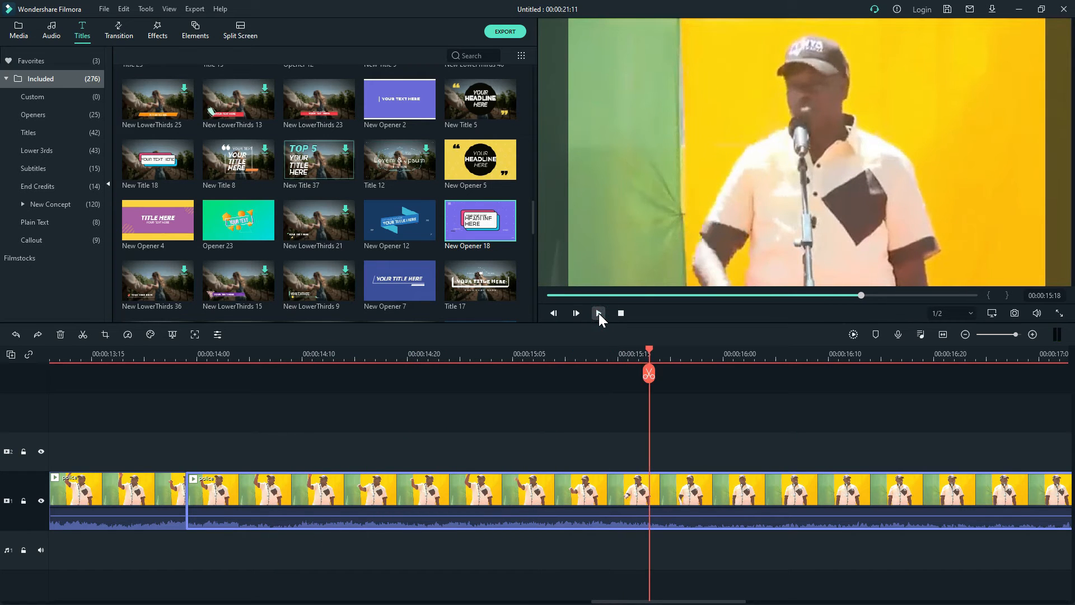
pyautogui.click(83, 334)
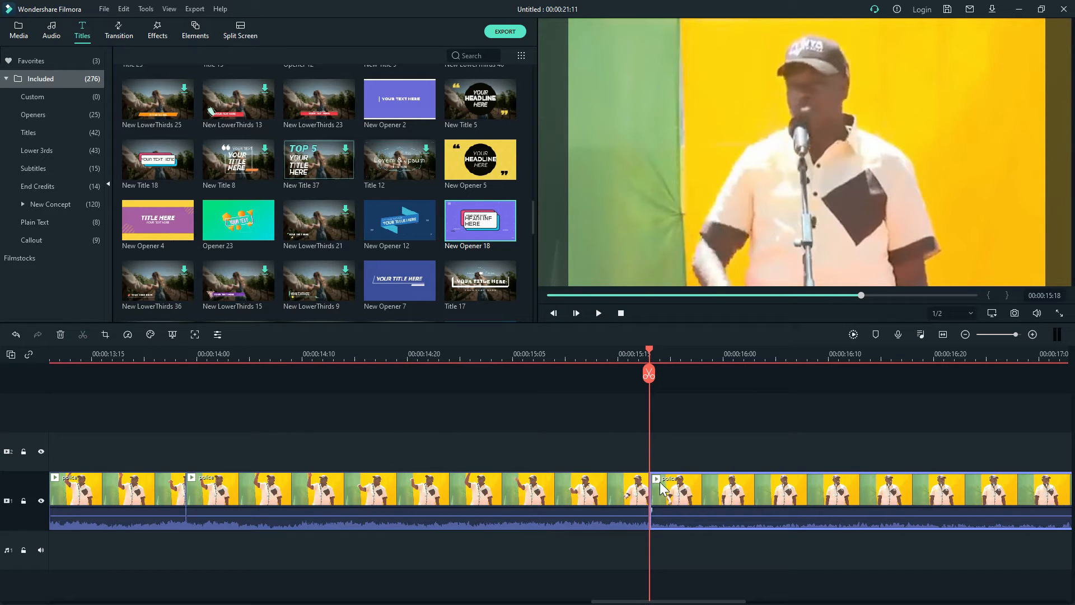
pyautogui.press('Delete')
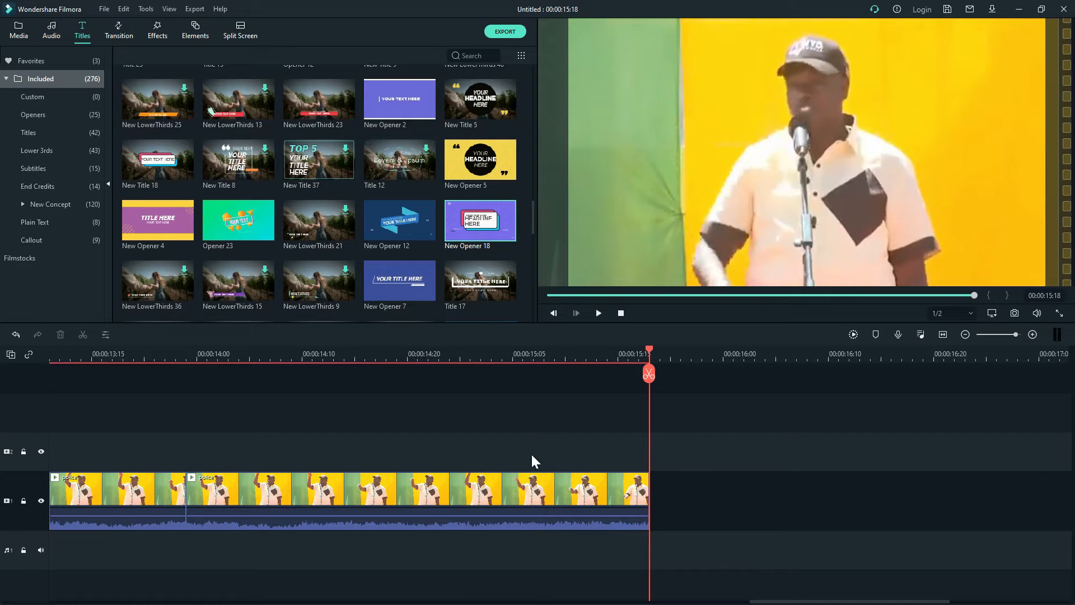
pyautogui.click(438, 427)
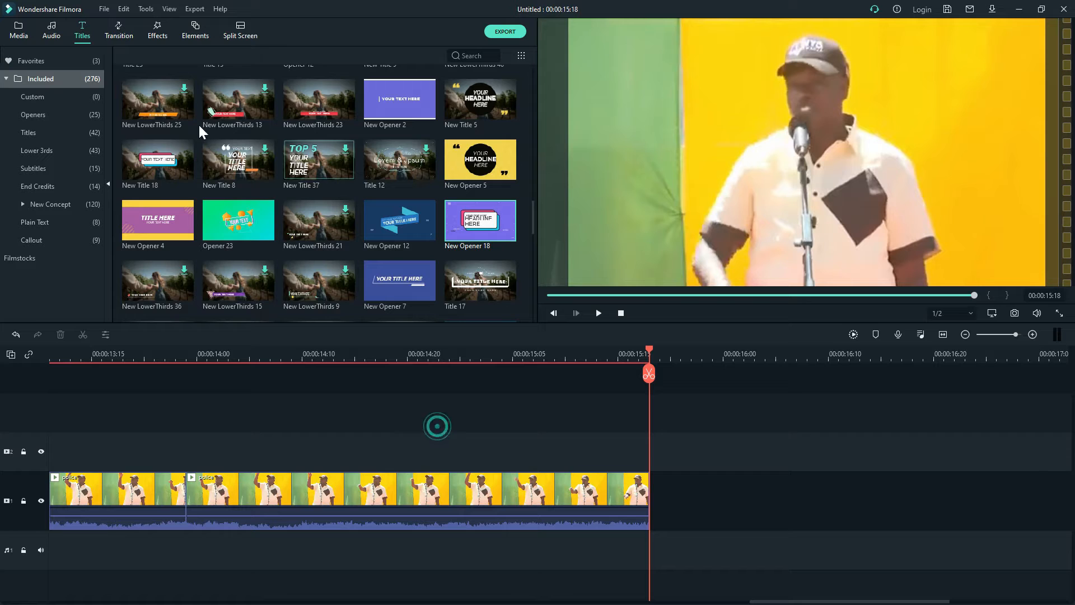
# Import the audio file "pullup plurr tiffany" from the Brand New Dj Kanji Efx Pack folder inside music on the Transcend (H:) drive.
pyautogui.click(52, 34)
pyautogui.click(22, 35)
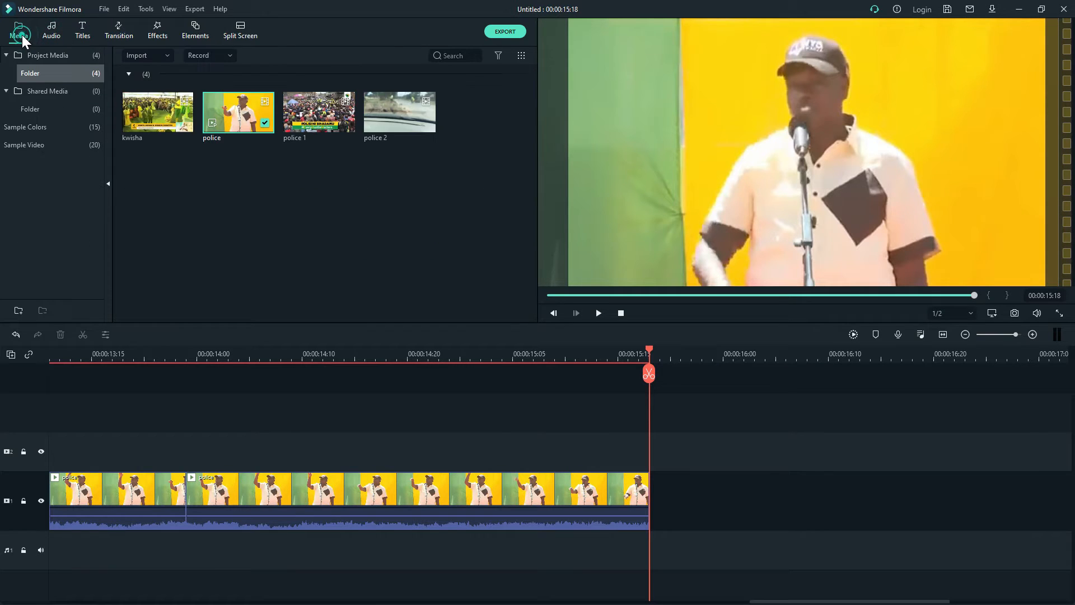
pyautogui.click(209, 184)
pyautogui.doubleClick(208, 179)
pyautogui.scroll(3, 126, 183)
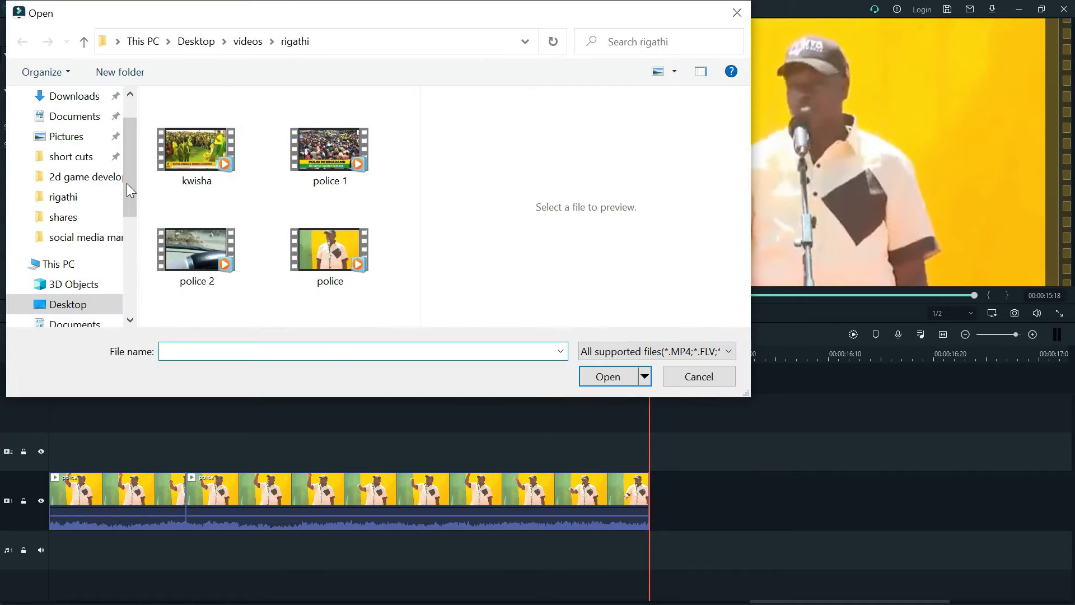
pyautogui.moveTo(129, 180); pyautogui.dragTo(130, 257)
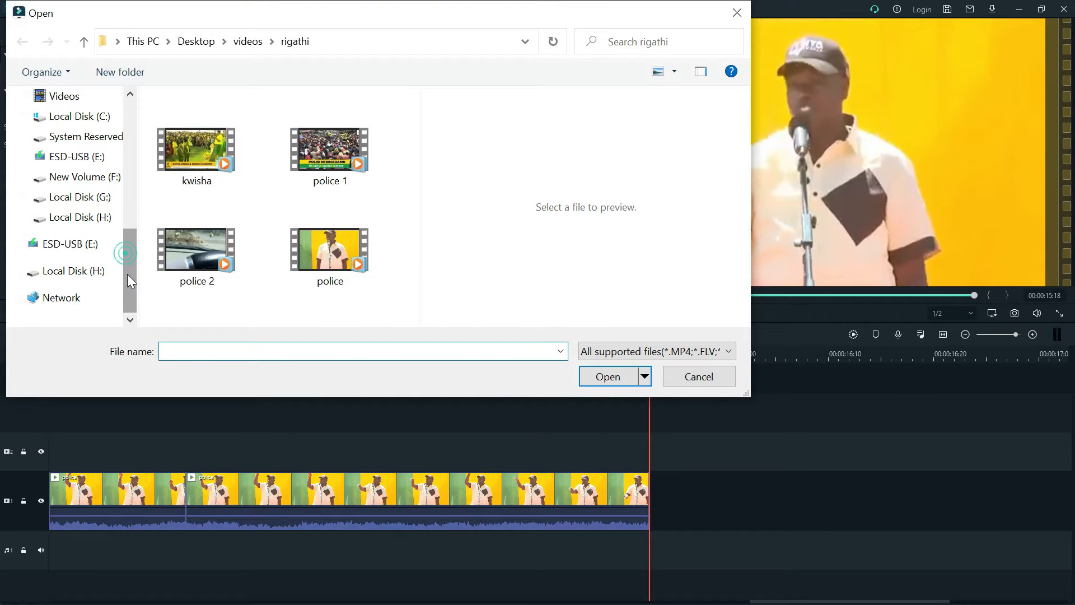
pyautogui.click(92, 275)
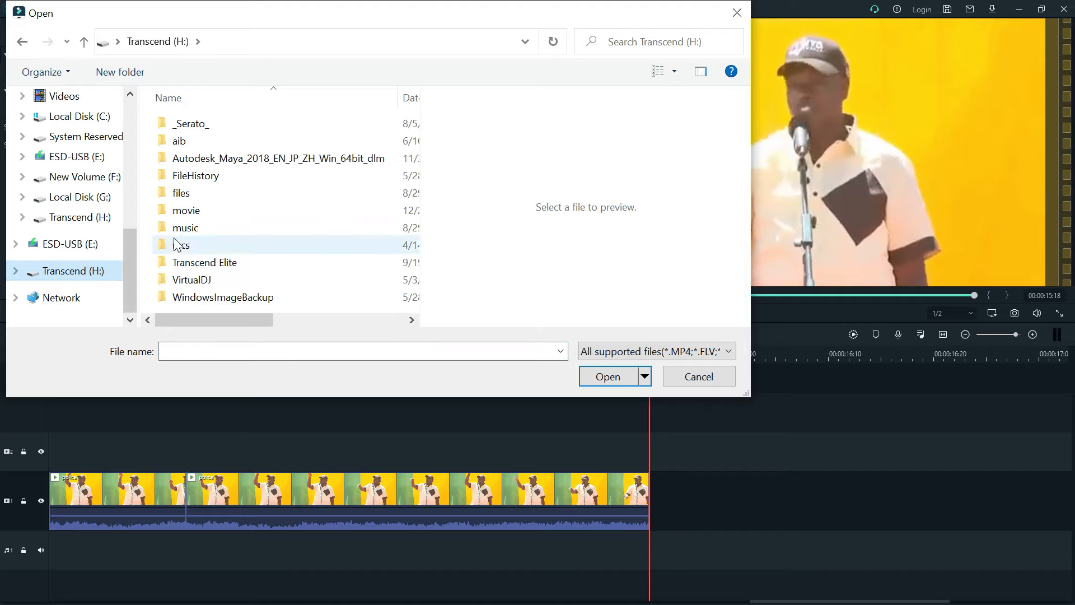
pyautogui.doubleClick(197, 229)
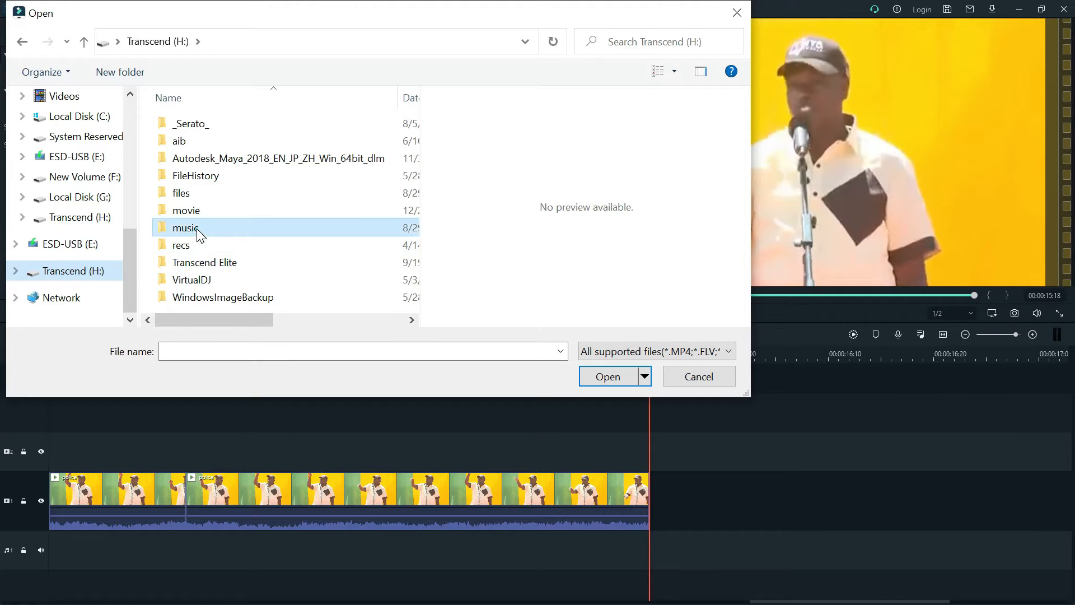
pyautogui.doubleClick(232, 124)
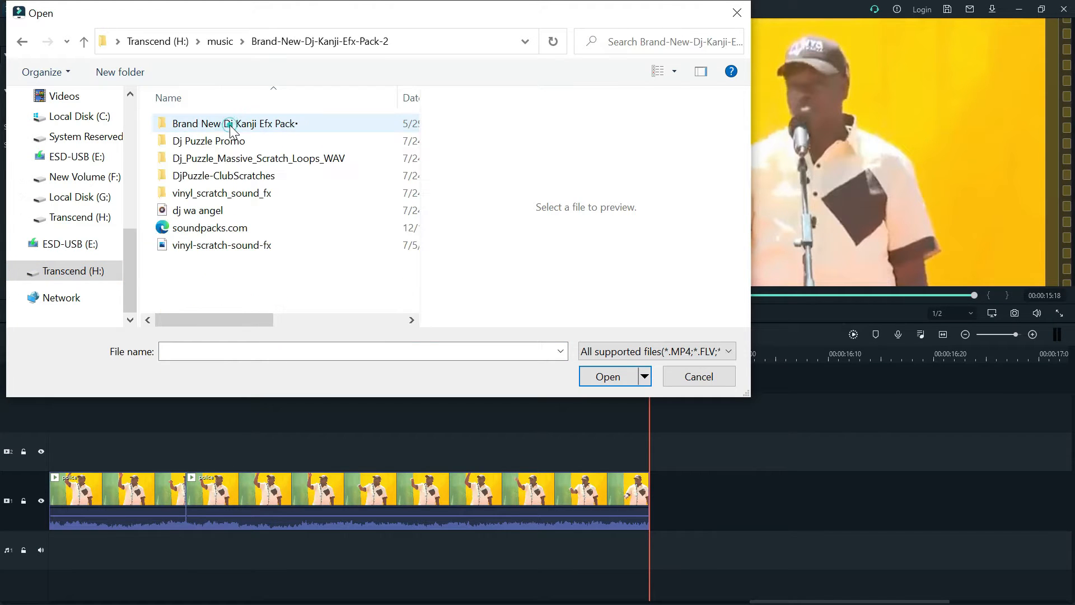
pyautogui.doubleClick(229, 130)
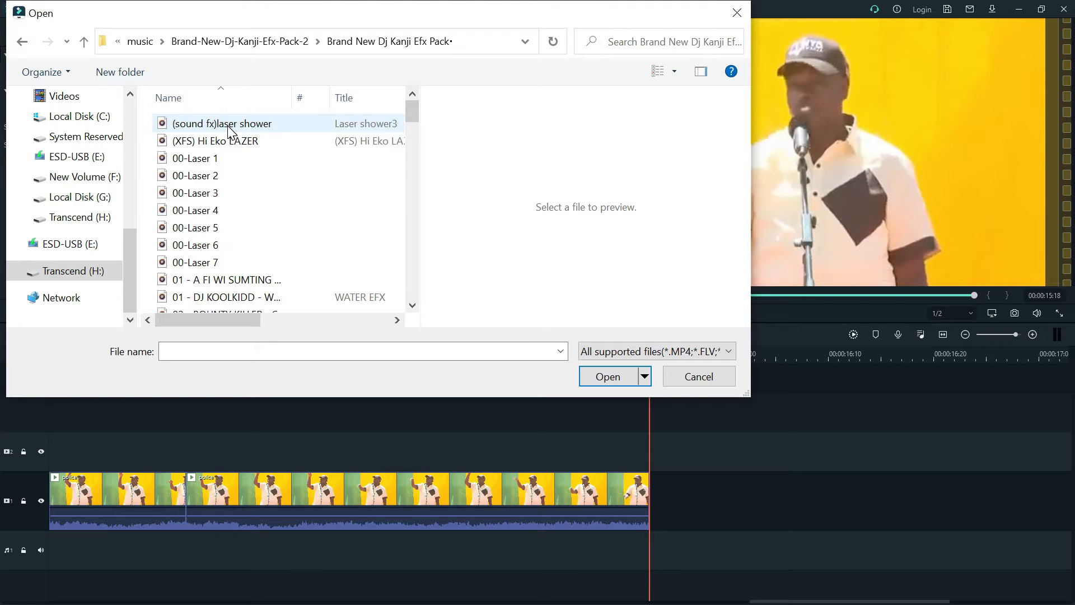
pyautogui.moveTo(415, 110); pyautogui.dragTo(437, 284)
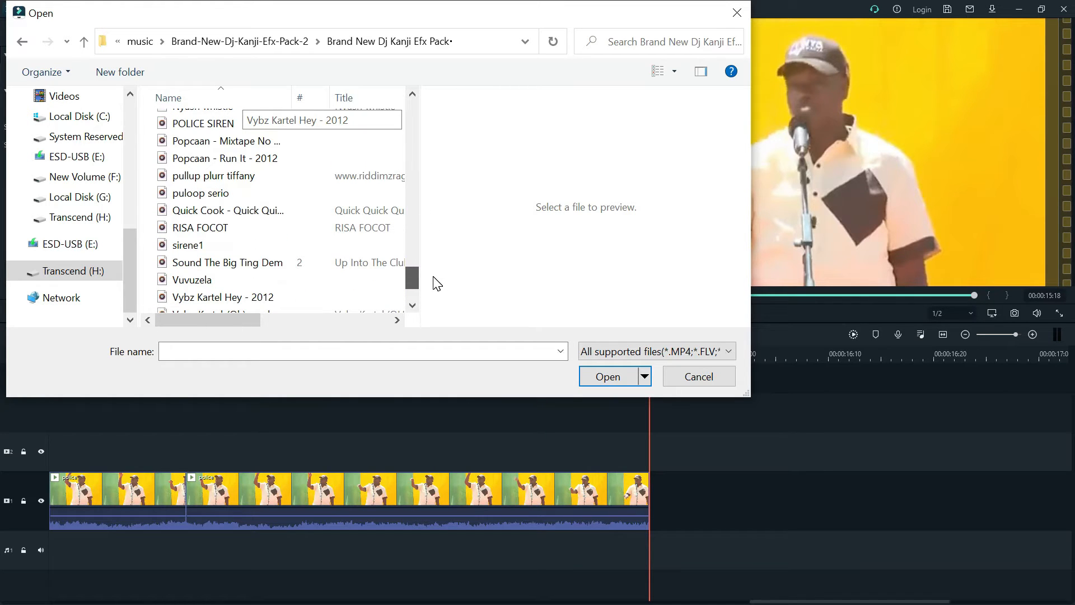
pyautogui.doubleClick(249, 178)
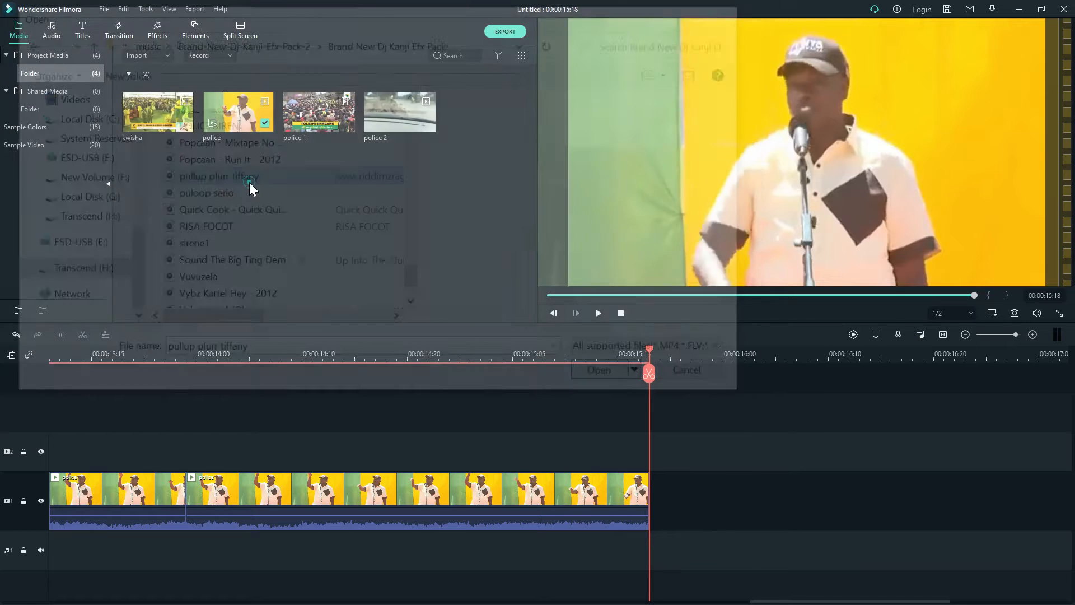
# Place the "pullup plurr tiffany" audio on the audio track, starting at the beginning of the first reversed segment.
pyautogui.moveTo(154, 218); pyautogui.dragTo(210, 358)
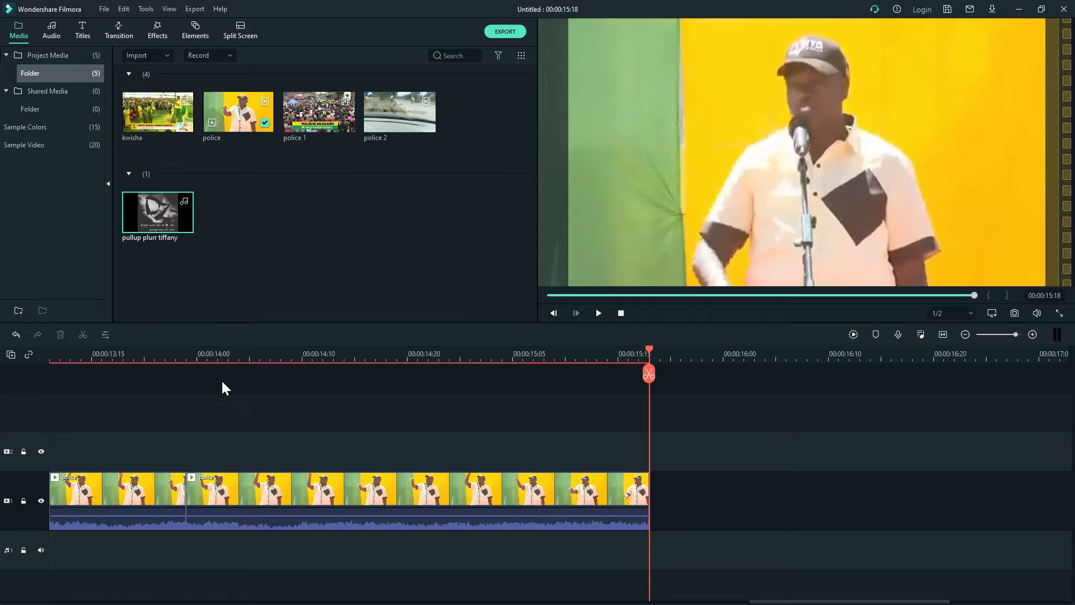
pyautogui.moveTo(871, 601); pyautogui.dragTo(717, 589)
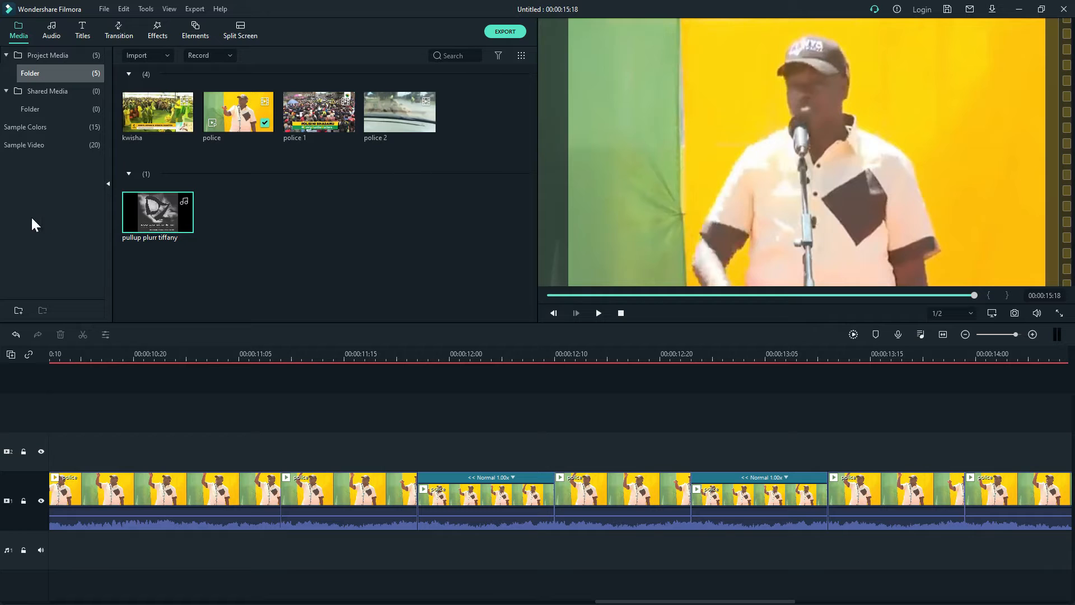
pyautogui.moveTo(147, 215); pyautogui.dragTo(439, 440)
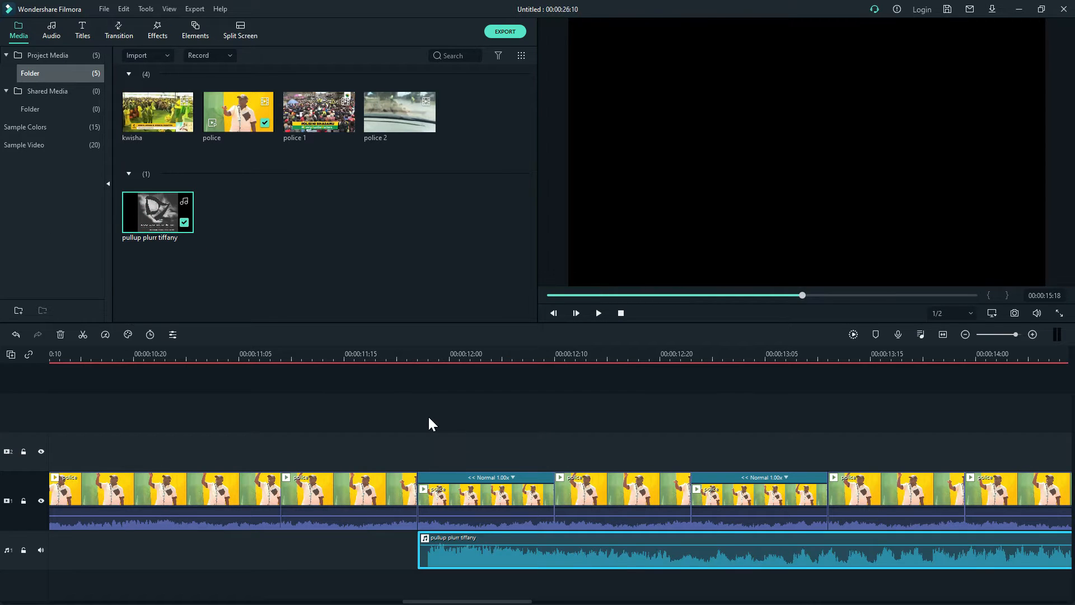
# Play the timeline from about 00:00:10:24 to review how the sound effect fits the alternating forward and reversed segments.
pyautogui.click(312, 356)
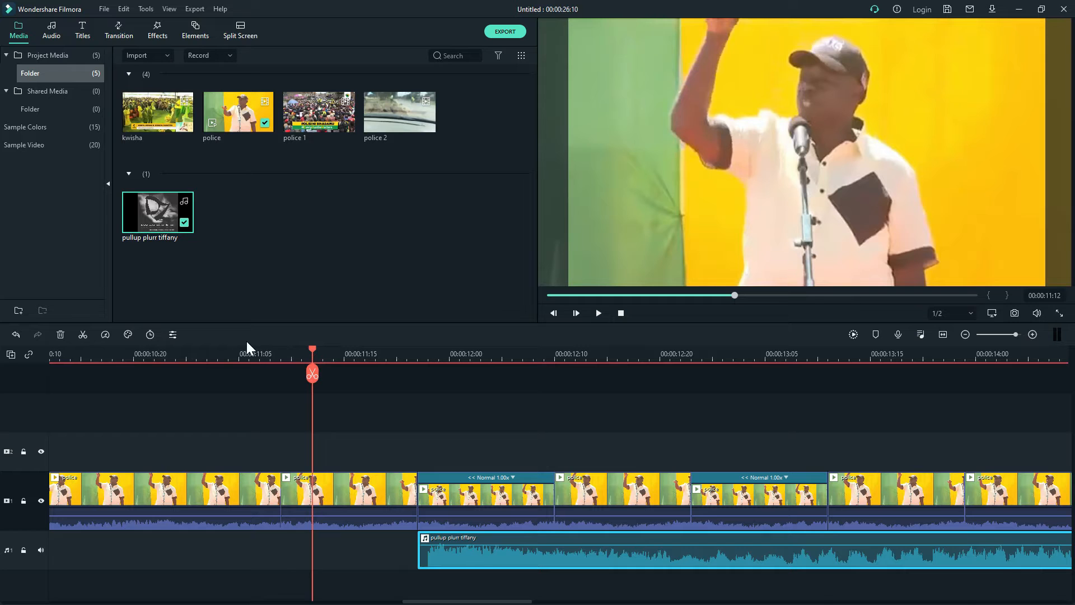
pyautogui.click(176, 355)
pyautogui.click(599, 313)
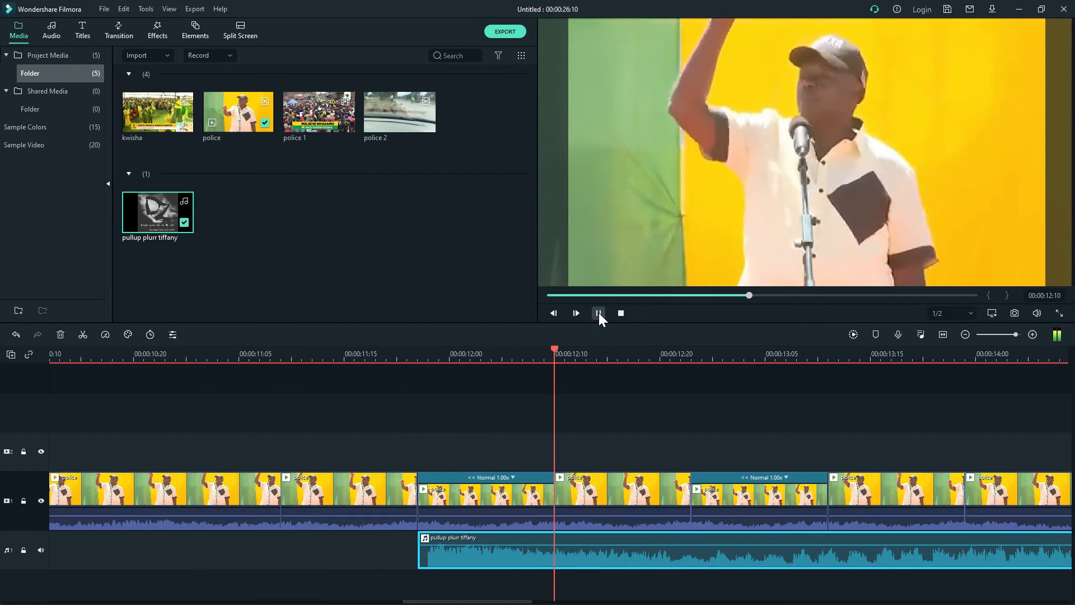
pyautogui.click(599, 313)
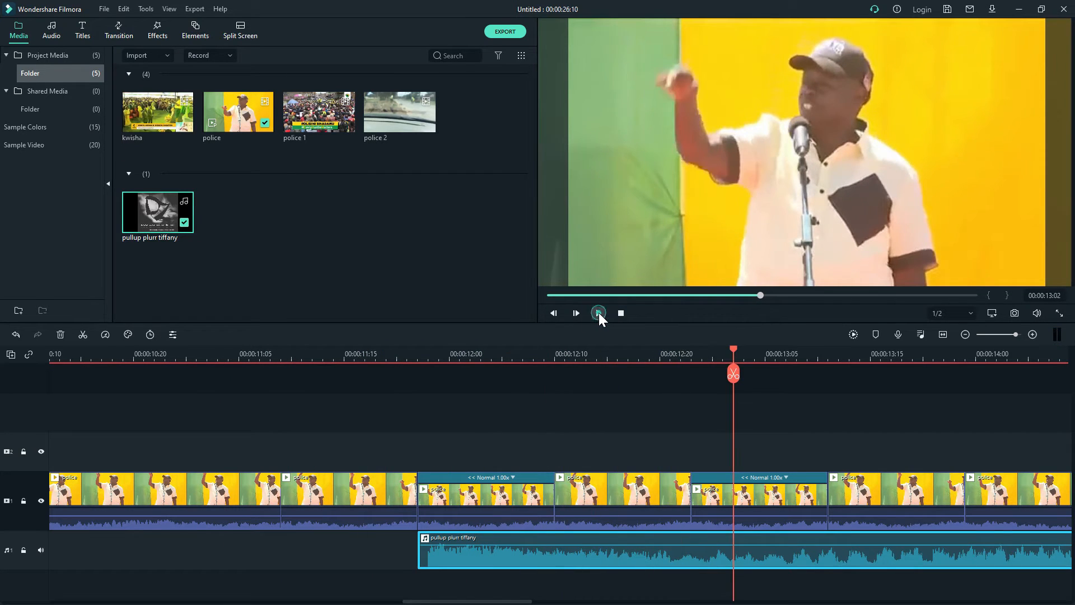
pyautogui.click(599, 313)
pyautogui.click(599, 313)
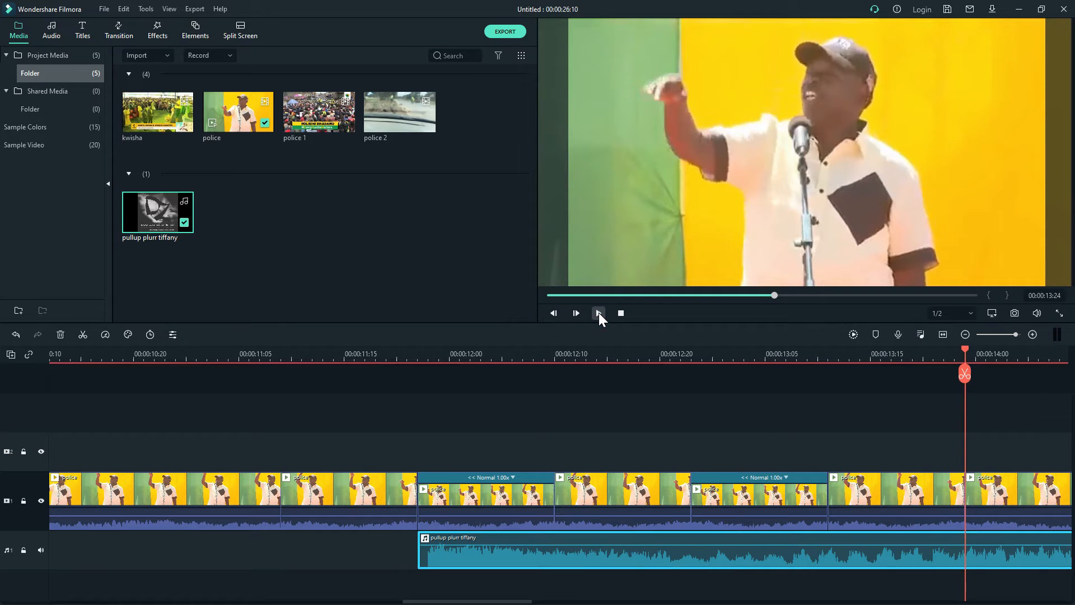
pyautogui.click(600, 313)
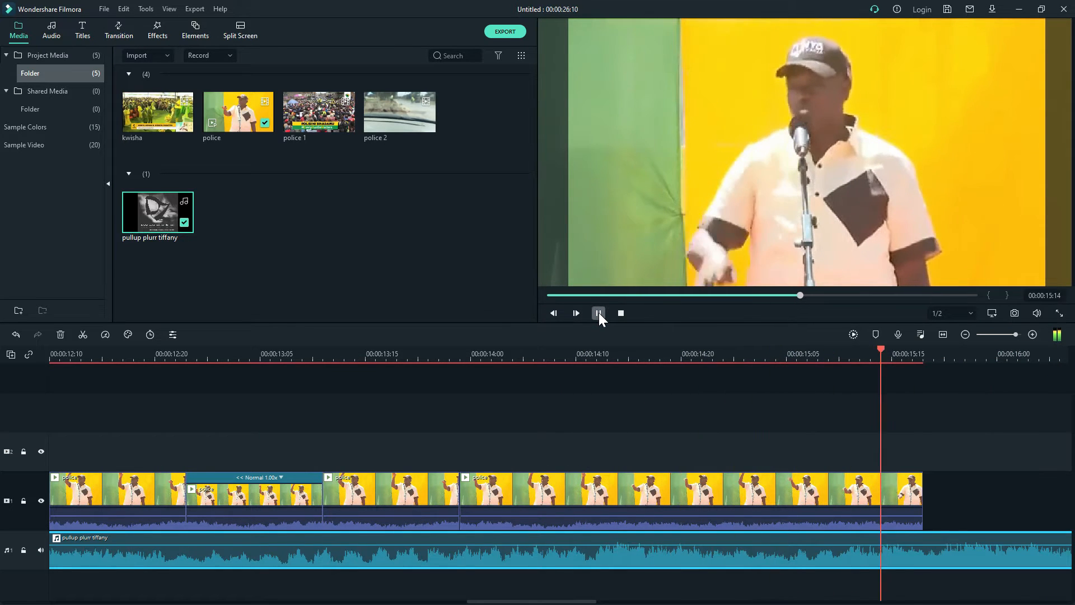
pyautogui.click(599, 313)
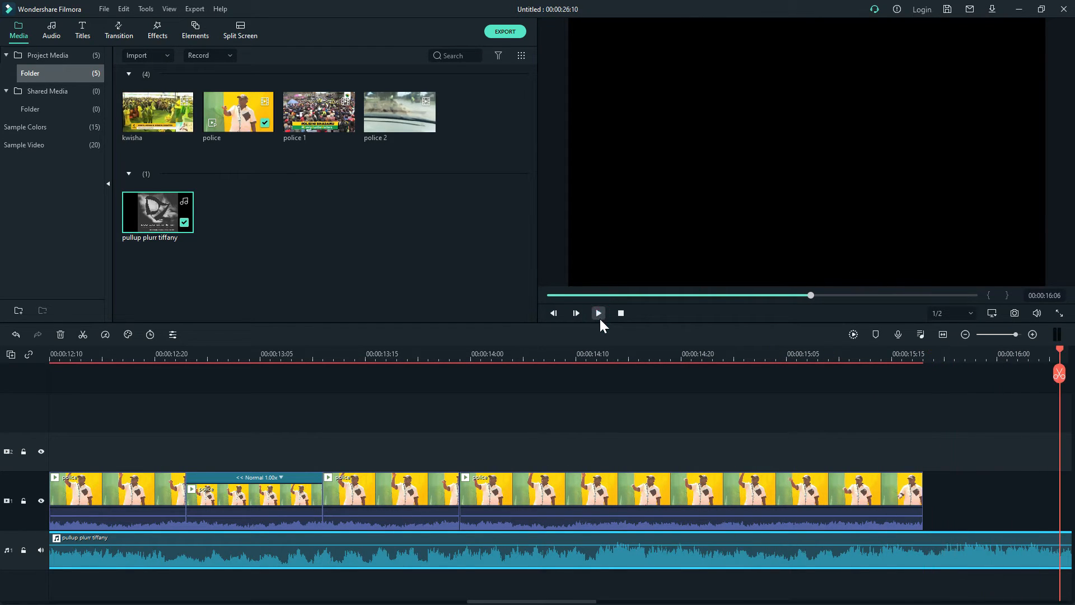
# Split the "pullup plurr tiffany" audio at 00:00:15:18, where the police footage ends, and delete the part after the cut.
pyautogui.click(920, 353)
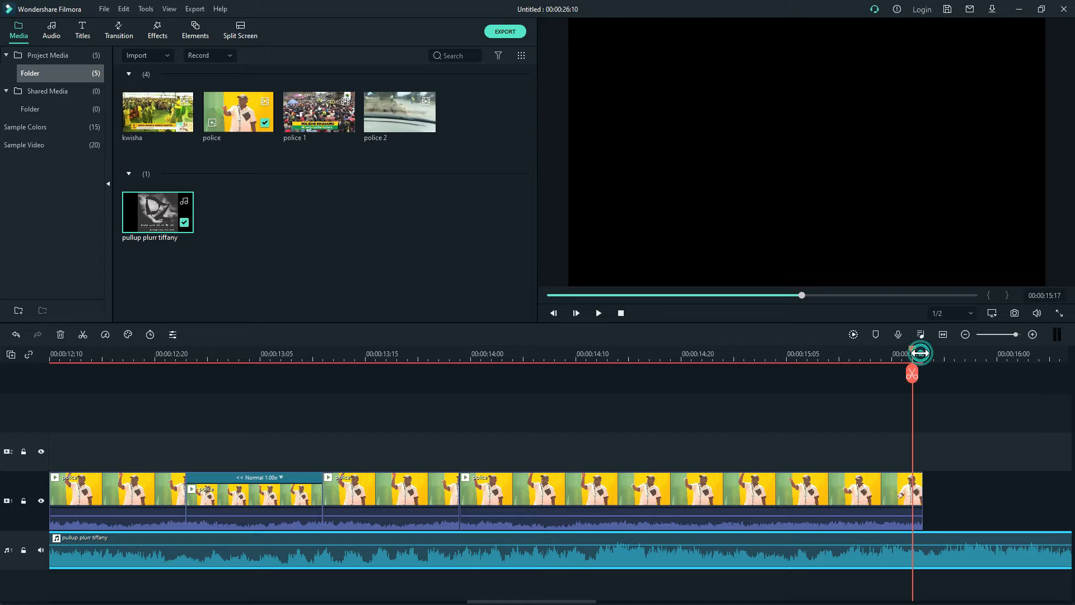
pyautogui.click(925, 353)
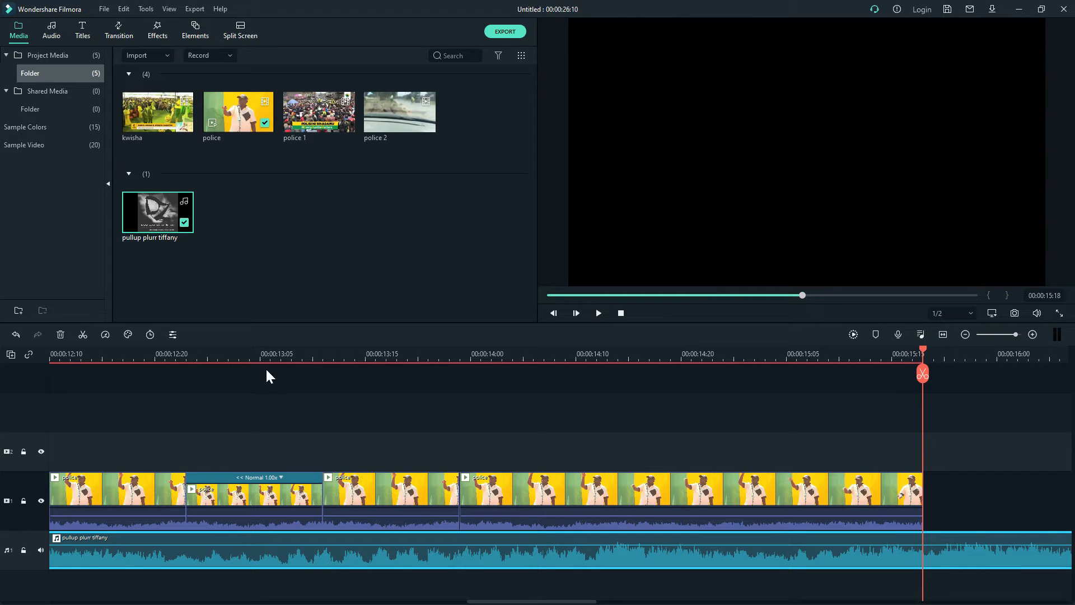
pyautogui.click(78, 335)
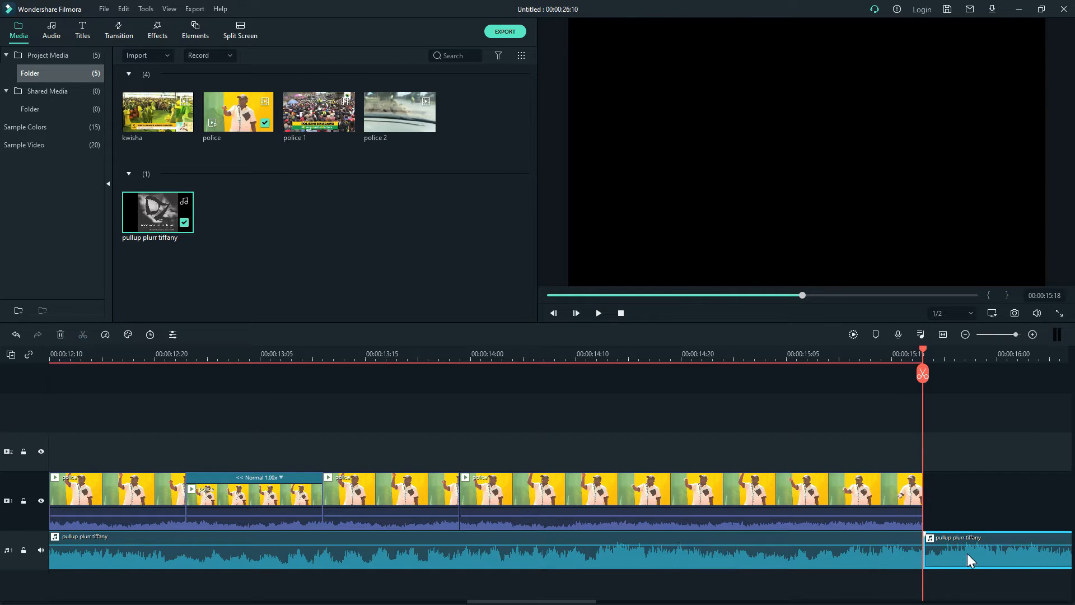
pyautogui.press('Delete')
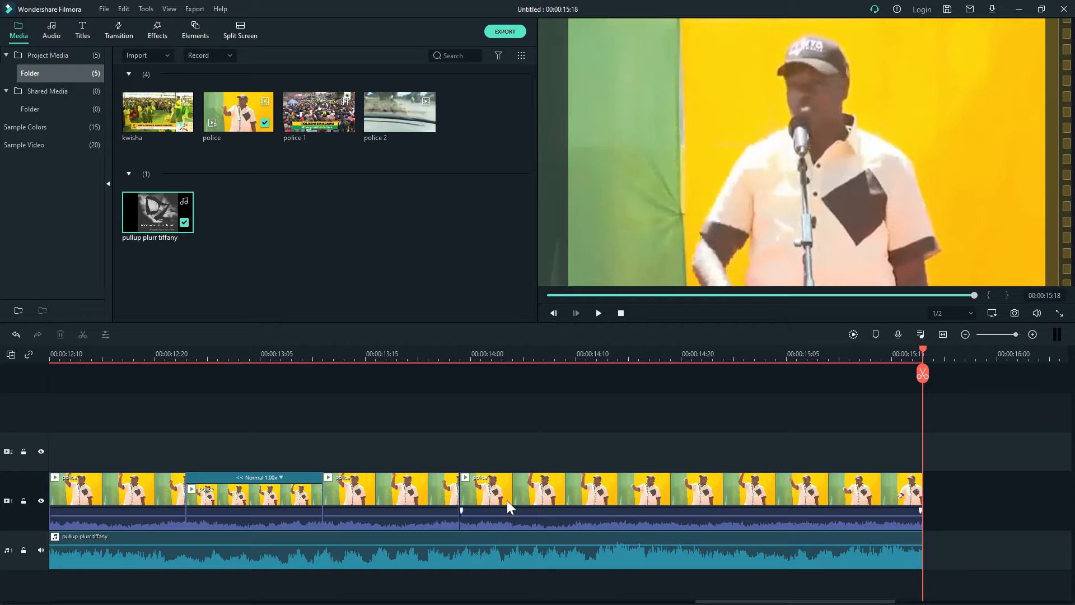
pyautogui.moveTo(713, 602); pyautogui.dragTo(566, 602)
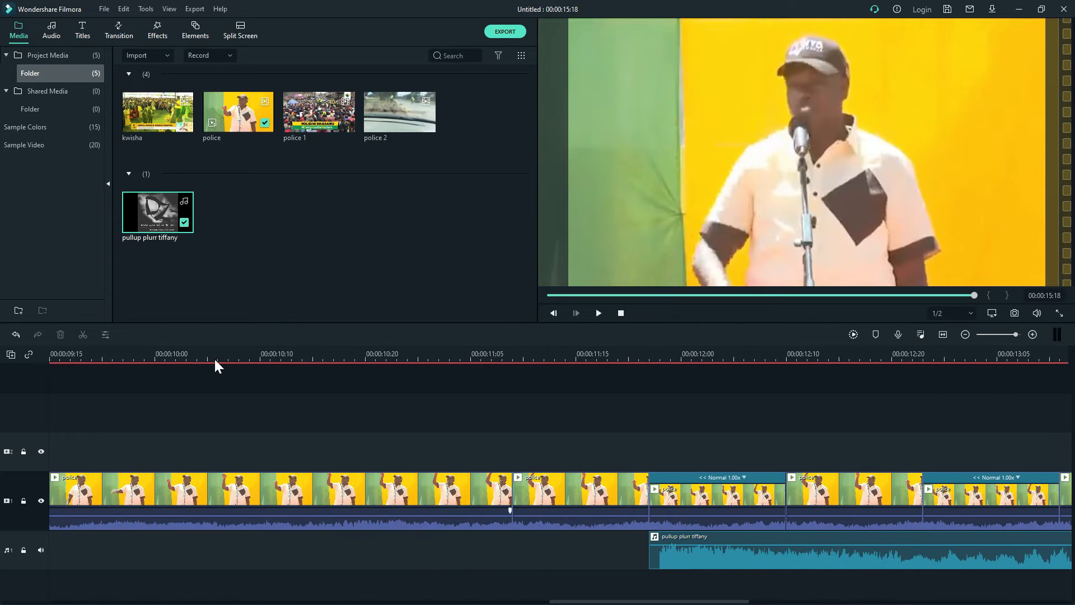
# Play the timeline from 00:00:10:02 to review the "pullup plurr tiffany" sound effect against the reversed and forward police segments.
pyautogui.click(173, 348)
pyautogui.click(597, 314)
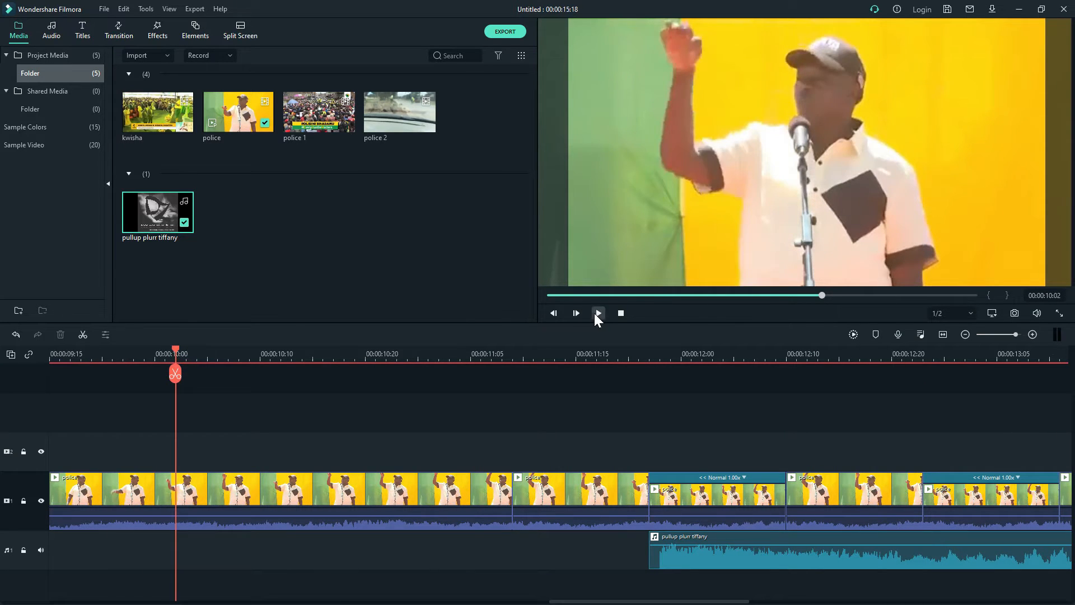
pyautogui.click(597, 313)
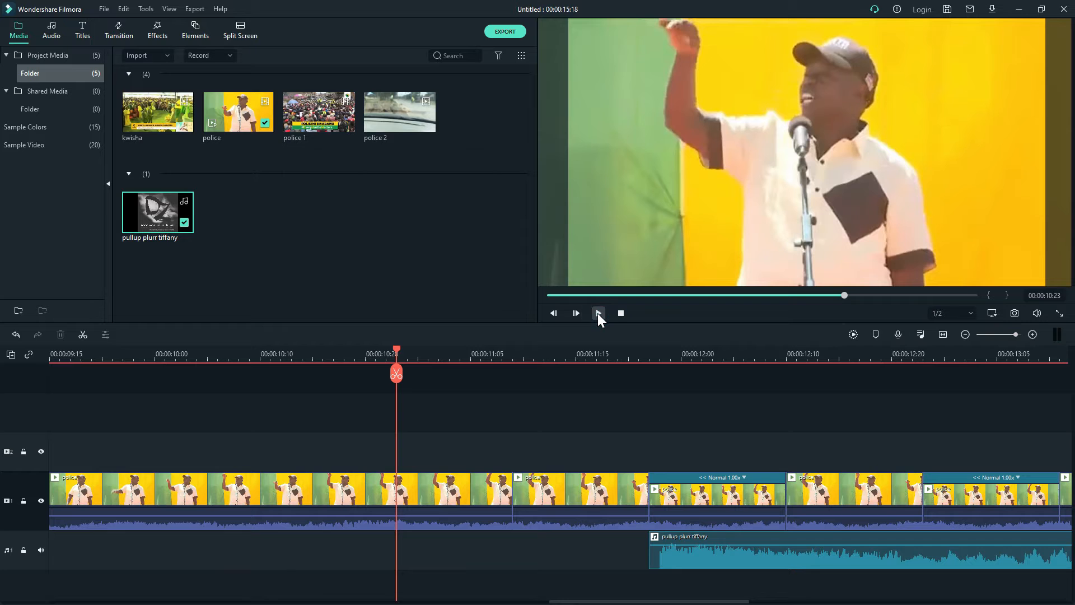
pyautogui.click(597, 314)
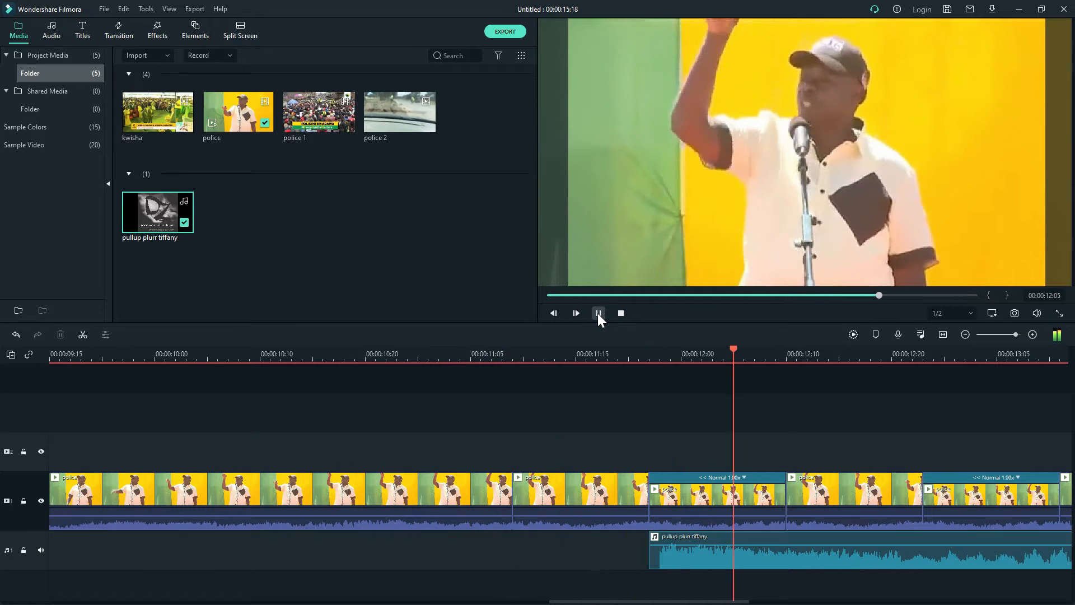
pyautogui.click(597, 314)
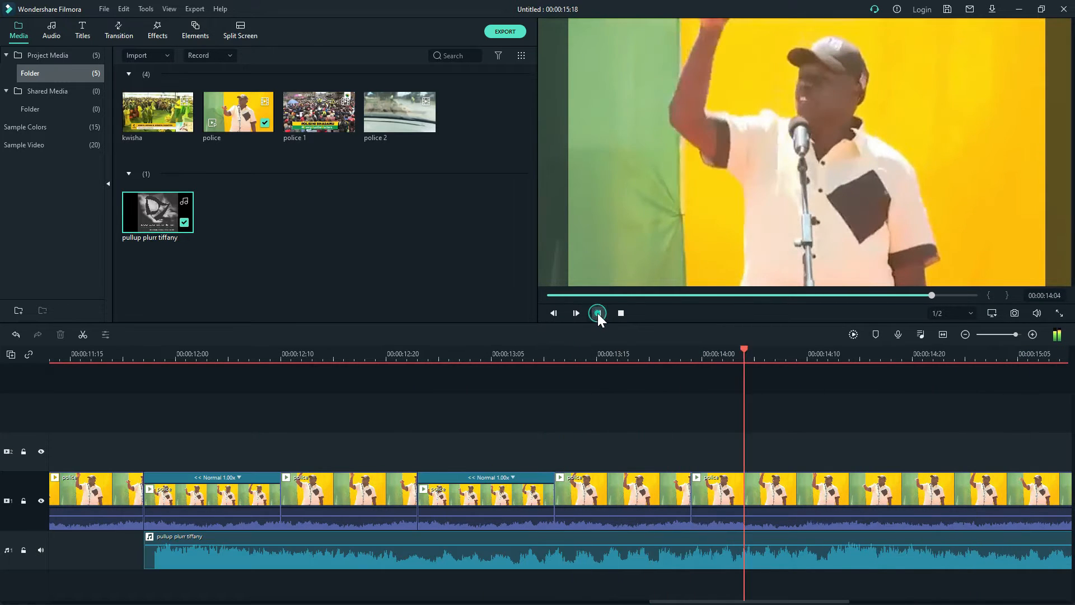
pyautogui.click(597, 314)
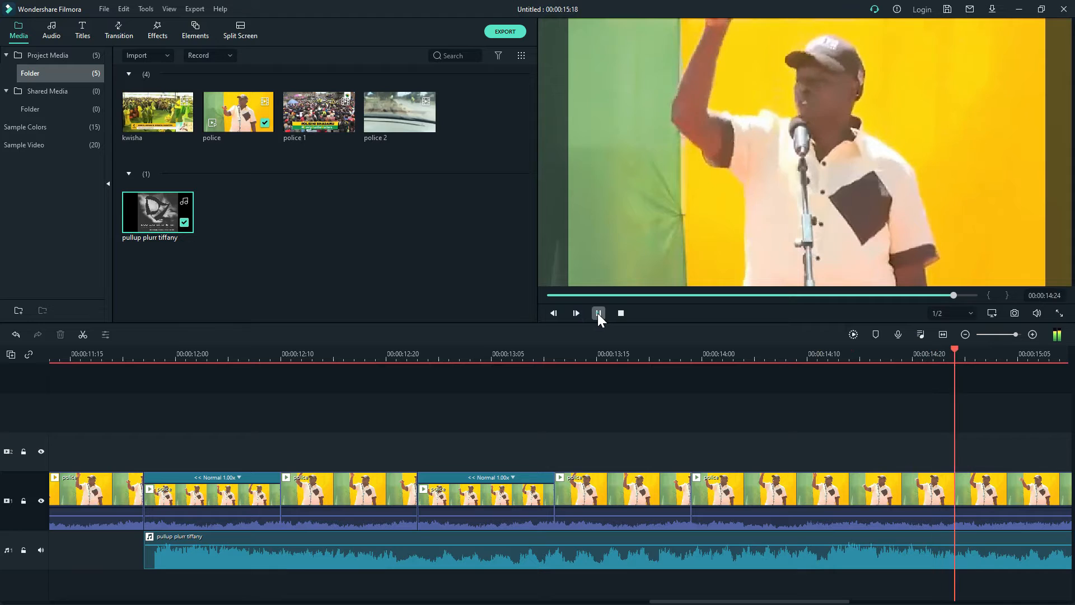
# Split the "pullup plurr tiffany" audio at 00:00:13:24, where the last long police segment begins, and delete the part after the cut.
pyautogui.click(691, 361)
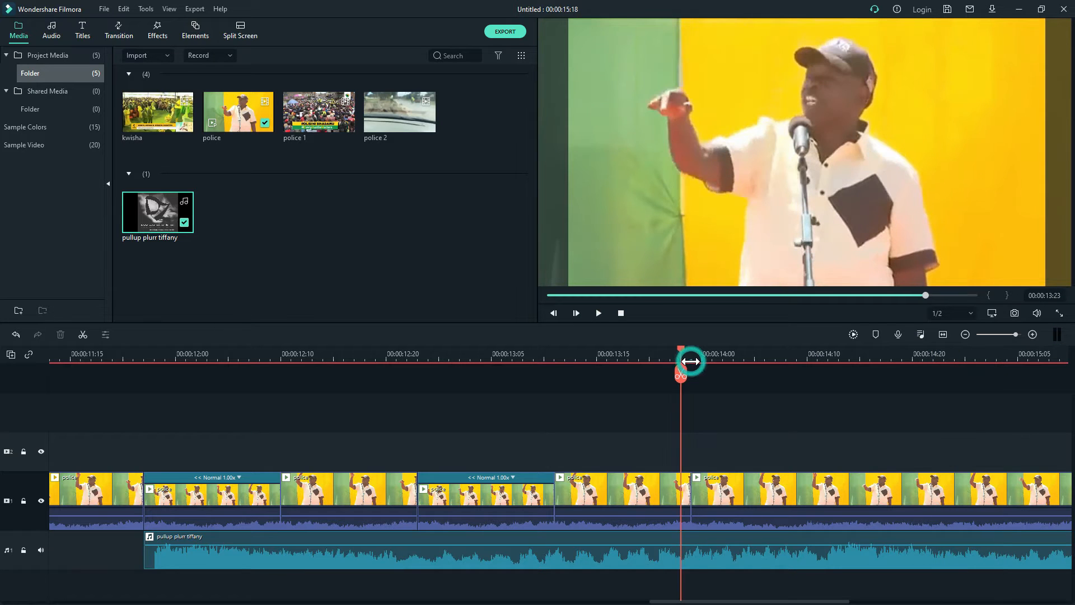
pyautogui.click(692, 361)
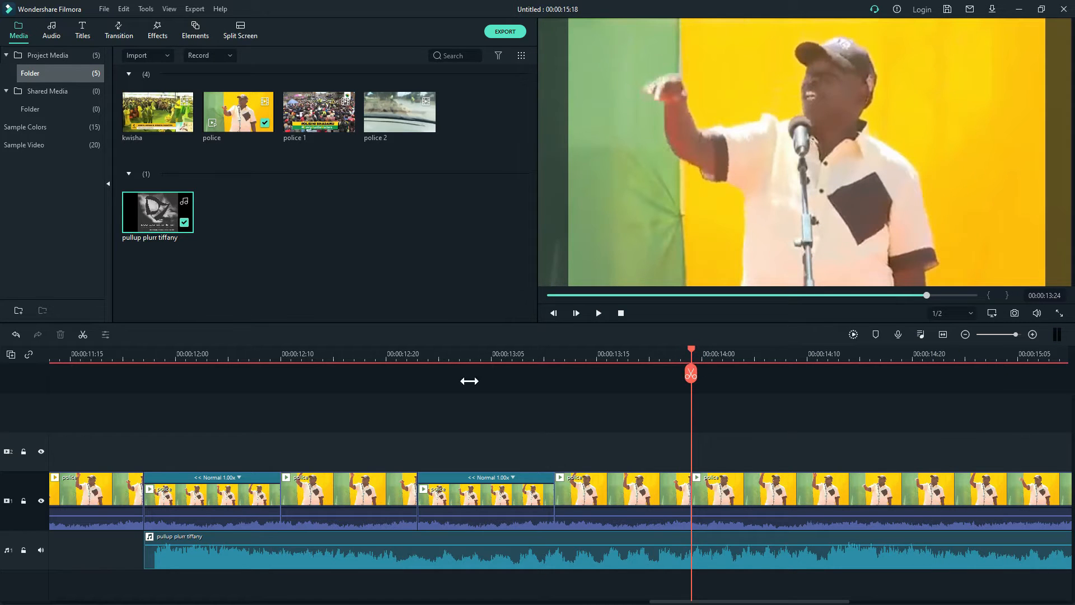
pyautogui.click(610, 555)
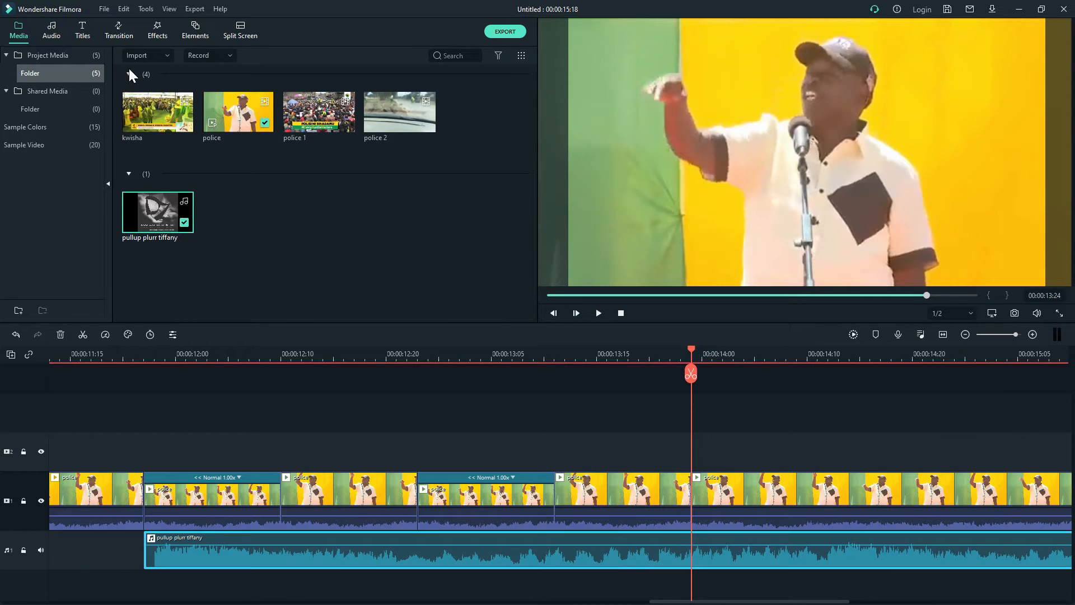
pyautogui.click(84, 333)
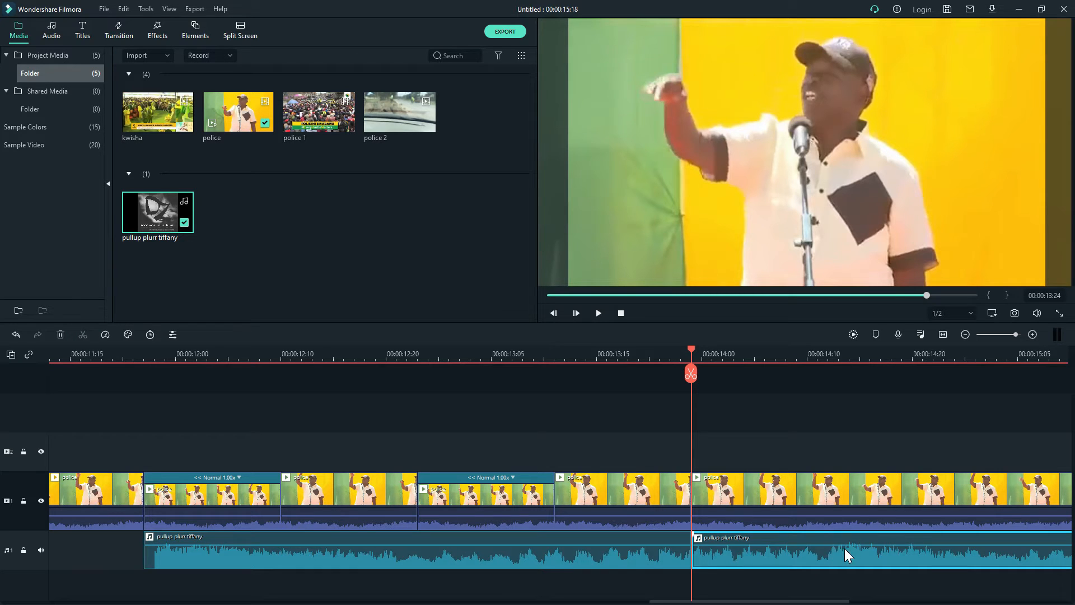
pyautogui.press('Delete')
pyautogui.moveTo(795, 601); pyautogui.dragTo(752, 602)
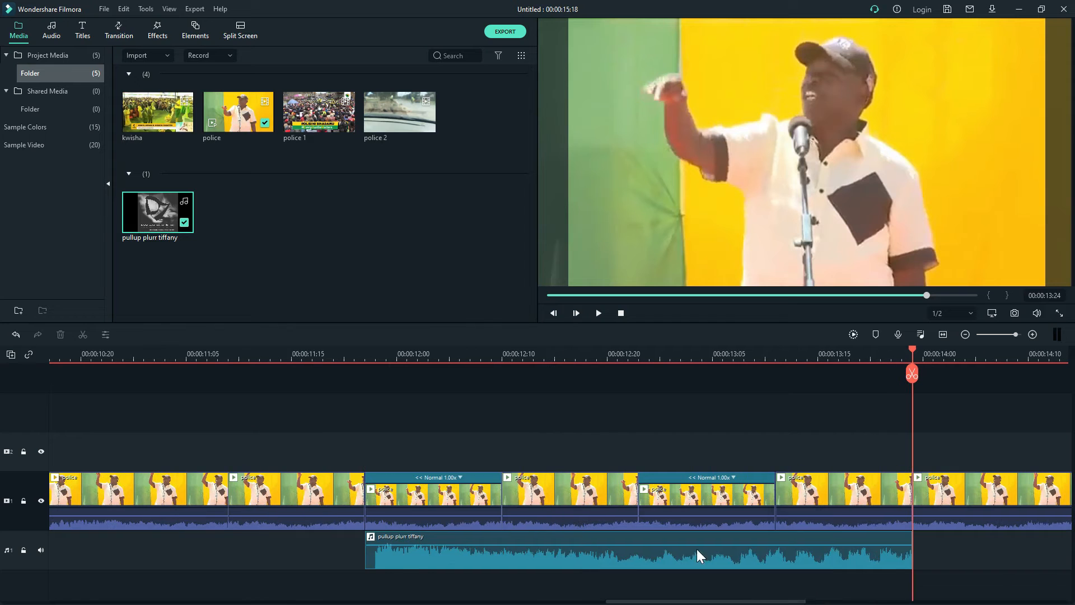
# Play the timeline from near the beginning to review the opener, the repeated gesture and the shortened sound effect.
pyautogui.click(551, 296)
pyautogui.click(598, 314)
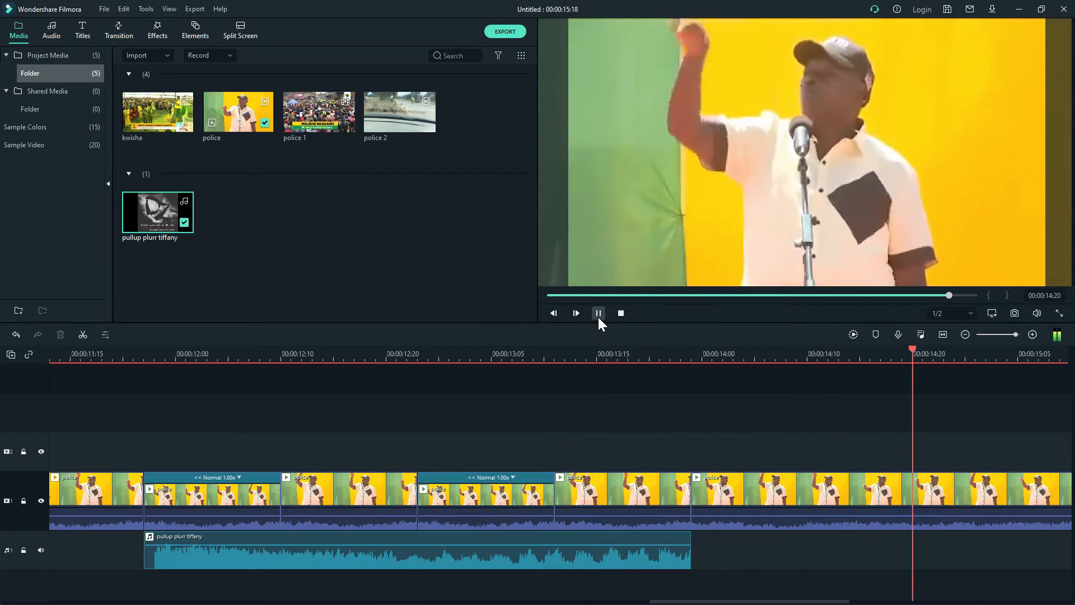
pyautogui.click(598, 315)
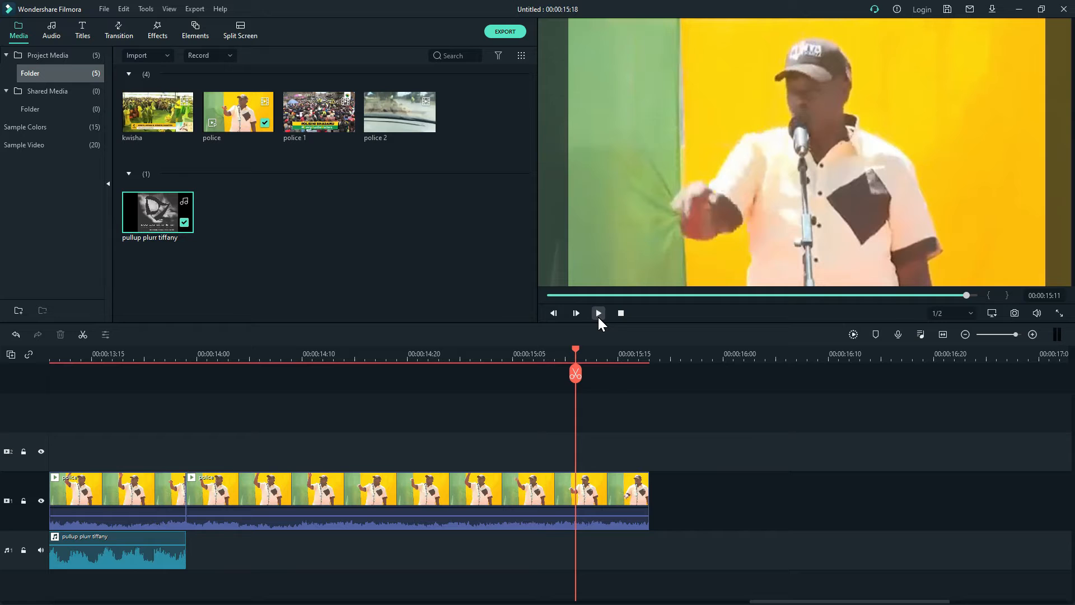
# Copy the police segments from just before the first reversed one to the end, with their sound effect, and paste them at 00:00:15:18.
pyautogui.moveTo(681, 458); pyautogui.dragTo(274, 564)
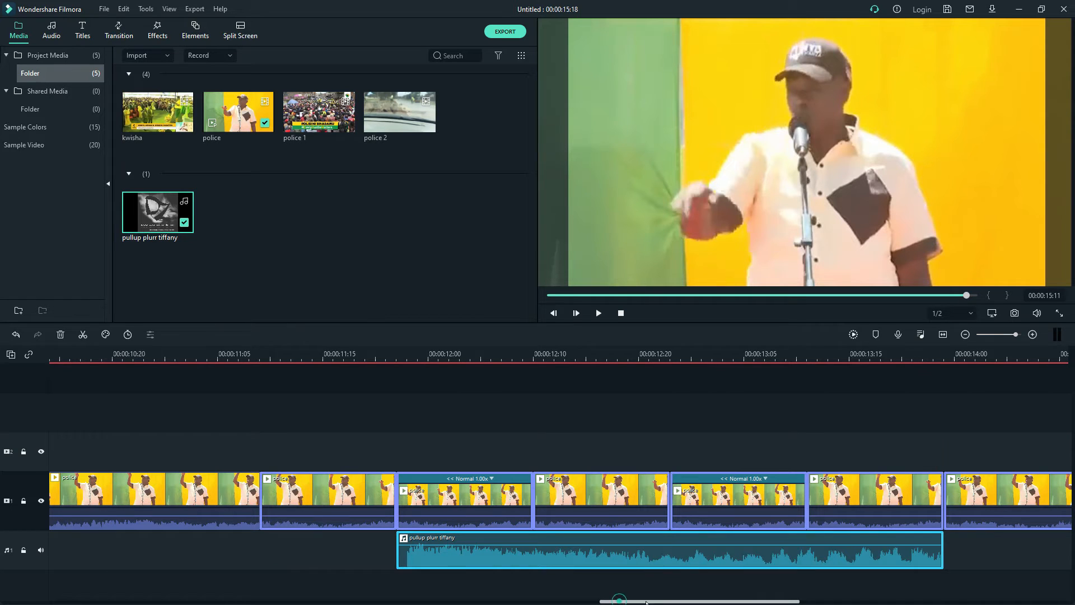
pyautogui.moveTo(700, 602); pyautogui.dragTo(839, 602)
pyautogui.click(708, 357)
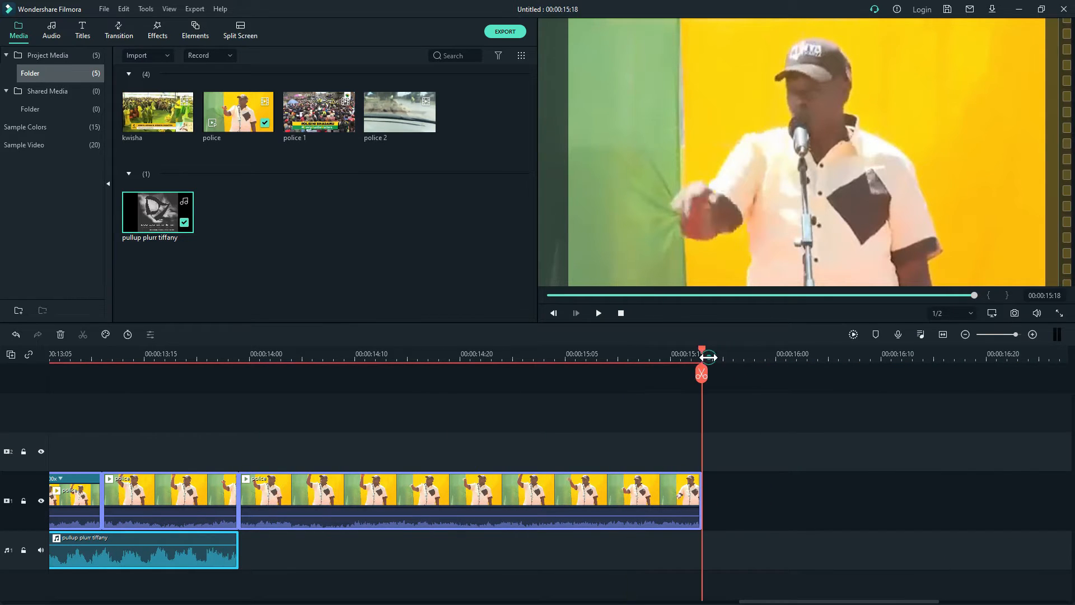
pyautogui.hotkey('ctrl', 'v')
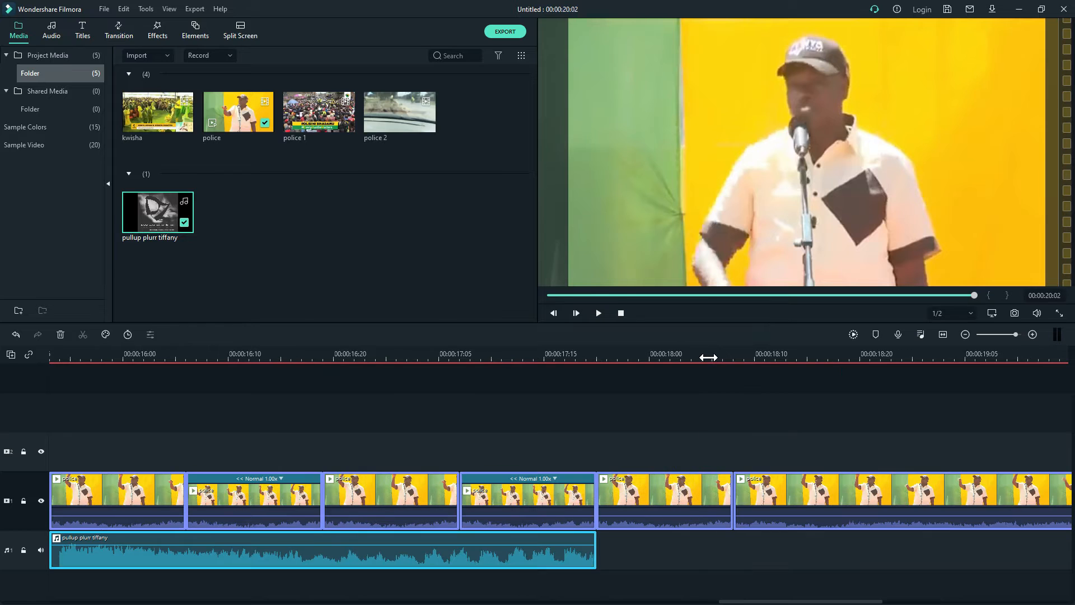
# Play the timeline from 00:00:01:06 through the pasted police segments to review the repeated sequence.
pyautogui.click(577, 294)
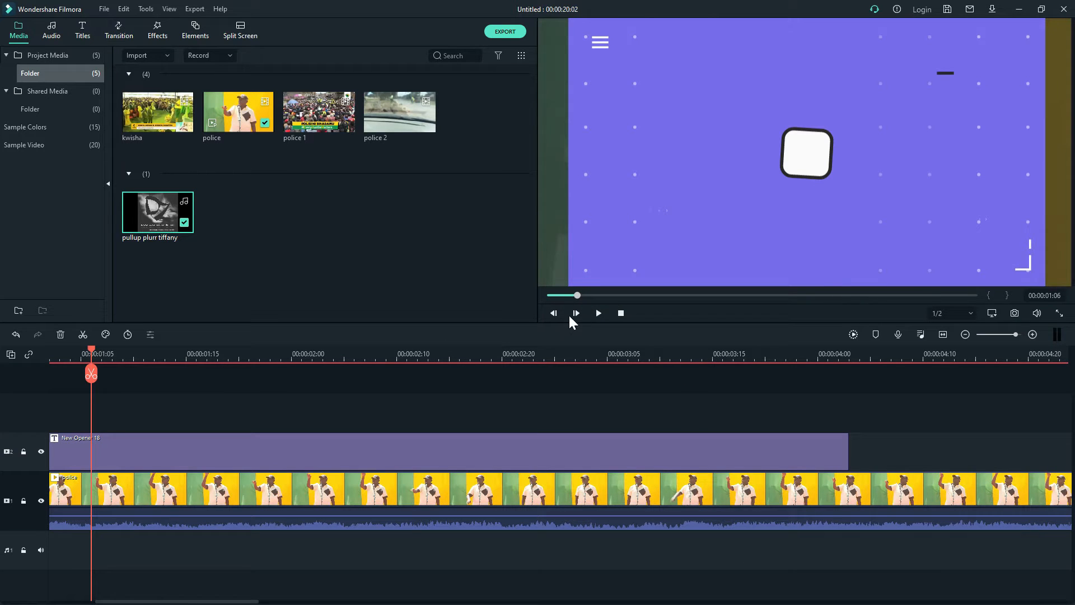
pyautogui.click(599, 314)
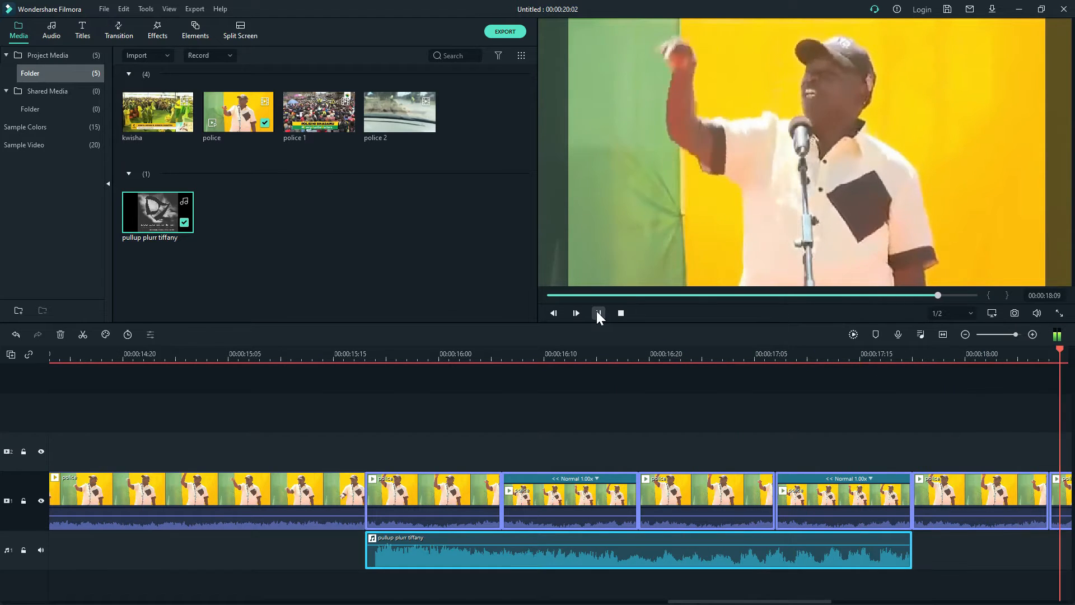
pyautogui.click(599, 313)
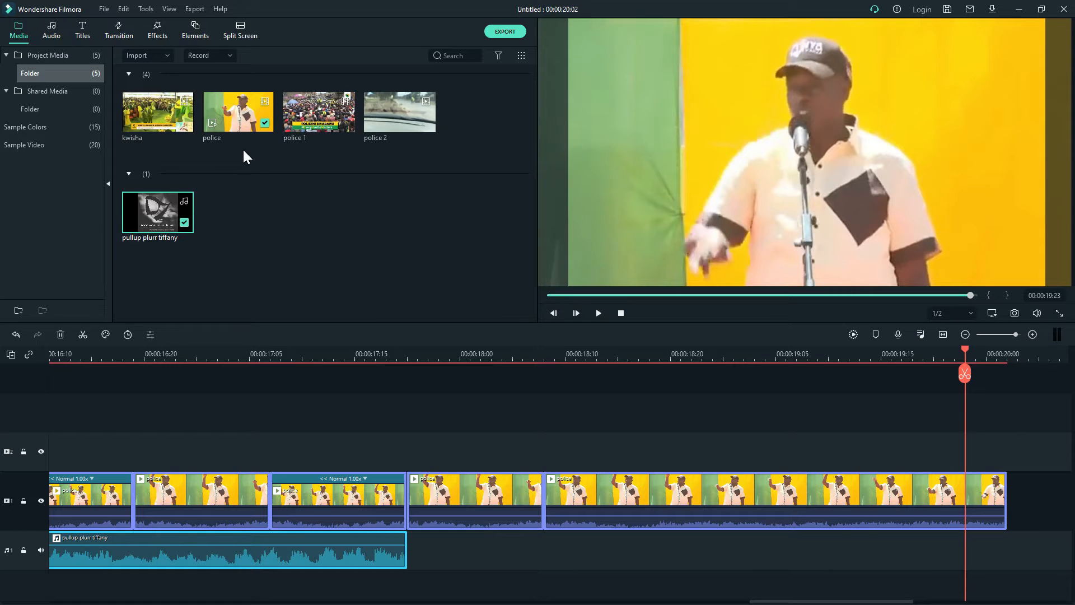
# Add the "kwisha" clip to the video track directly after the last police segment and play through it.
pyautogui.moveTo(140, 118); pyautogui.dragTo(1013, 494)
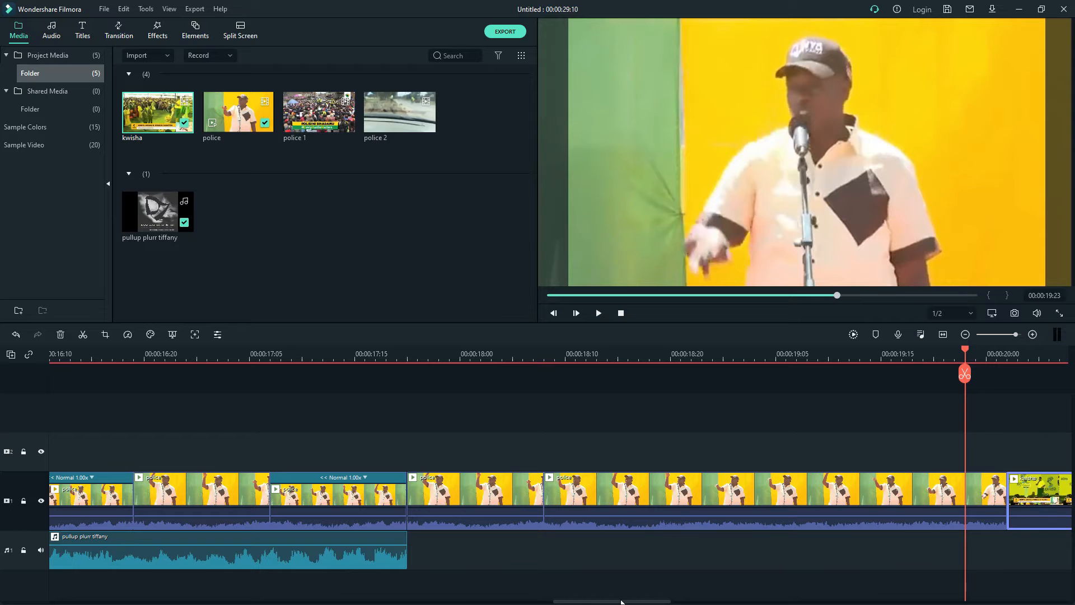
pyautogui.moveTo(617, 602); pyautogui.dragTo(687, 602)
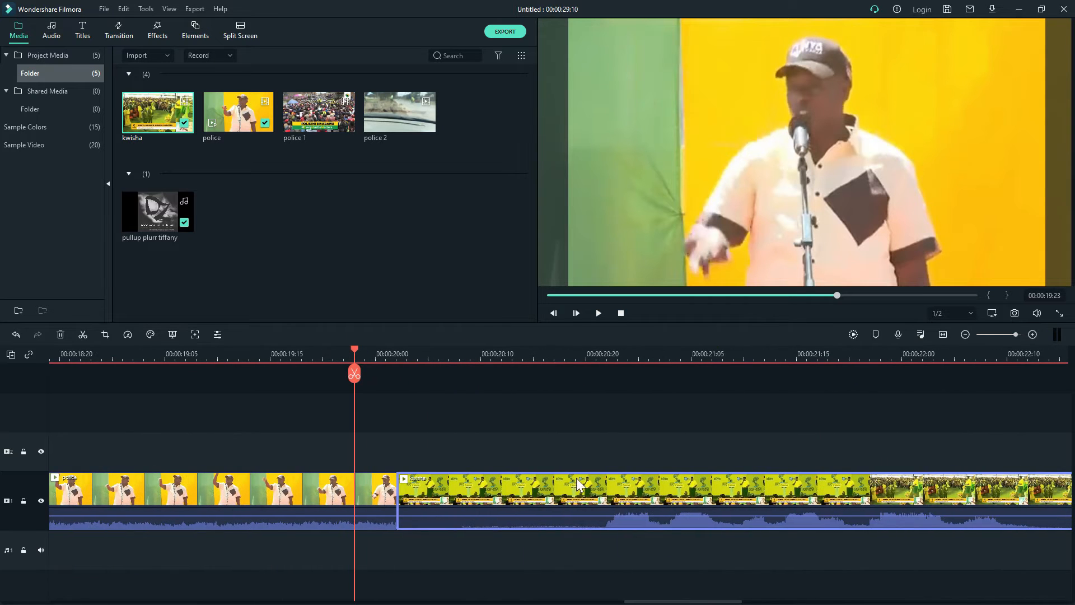
pyautogui.click(600, 313)
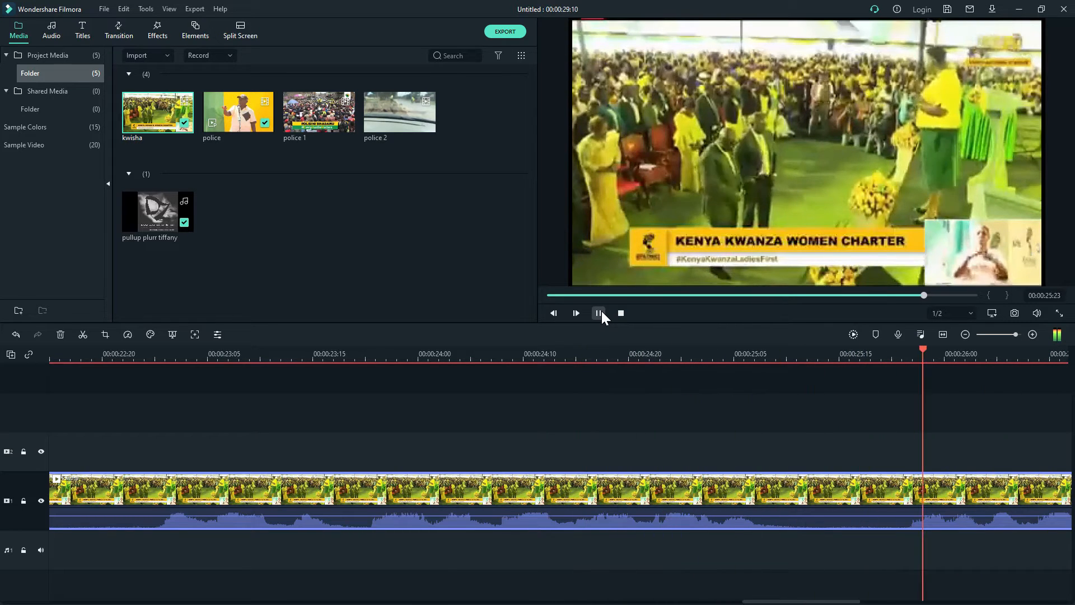
pyautogui.click(600, 314)
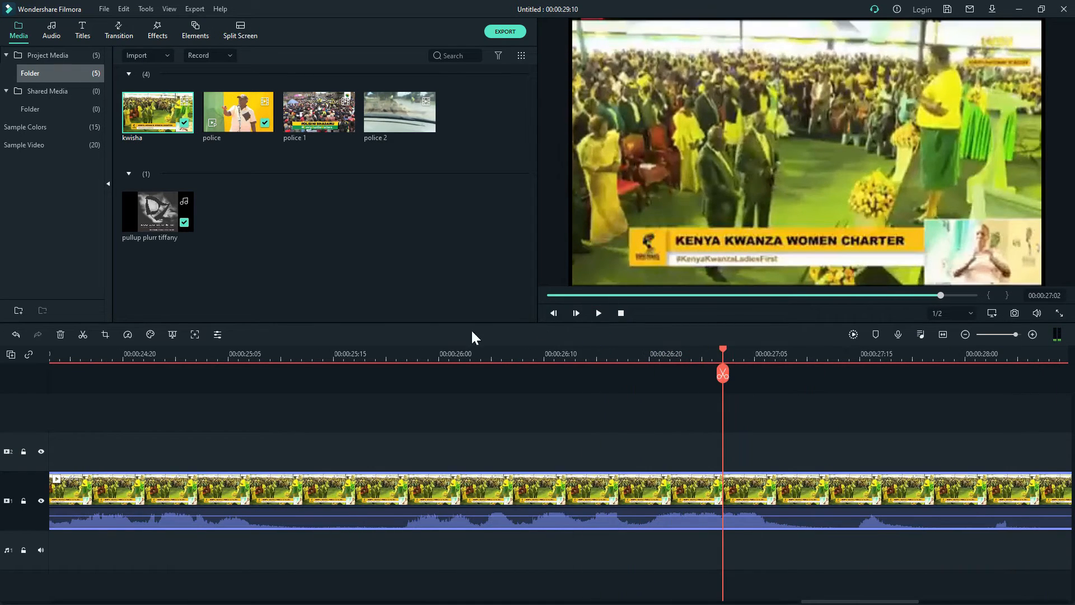
# Find where the wanted part of the "kwisha" clip begins, cut the clip at 00:00:23:20 and delete everything before the cut.
pyautogui.click(382, 353)
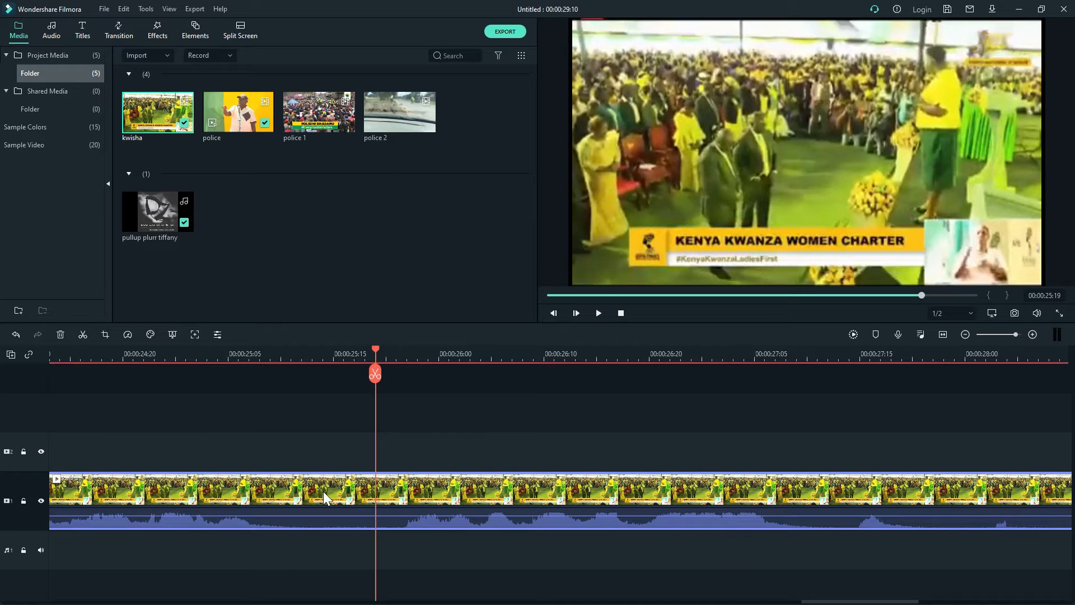
pyautogui.moveTo(377, 347); pyautogui.dragTo(26, 396)
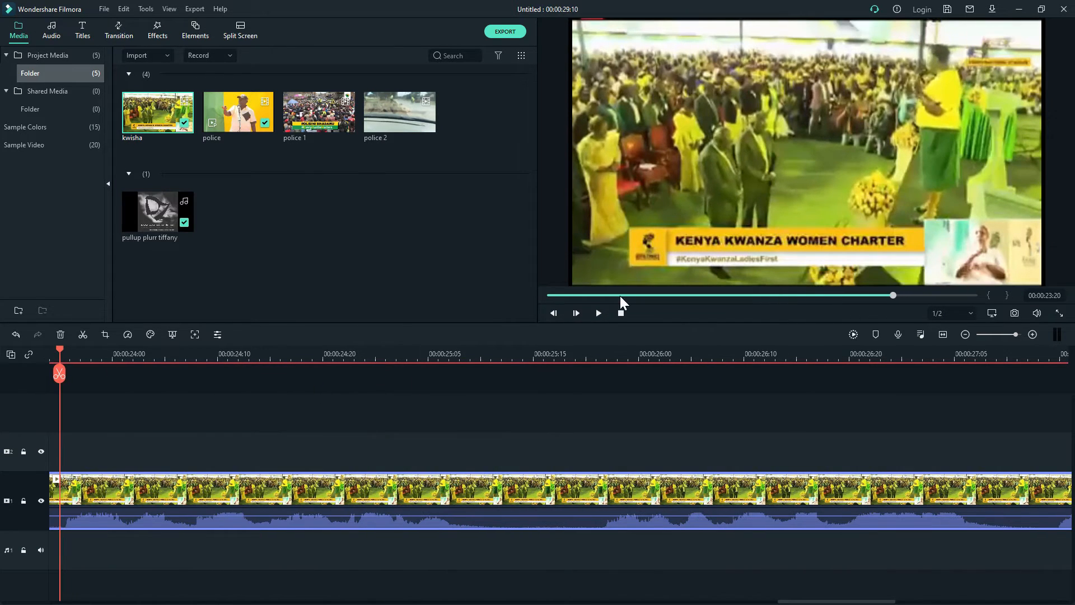
pyautogui.click(600, 309)
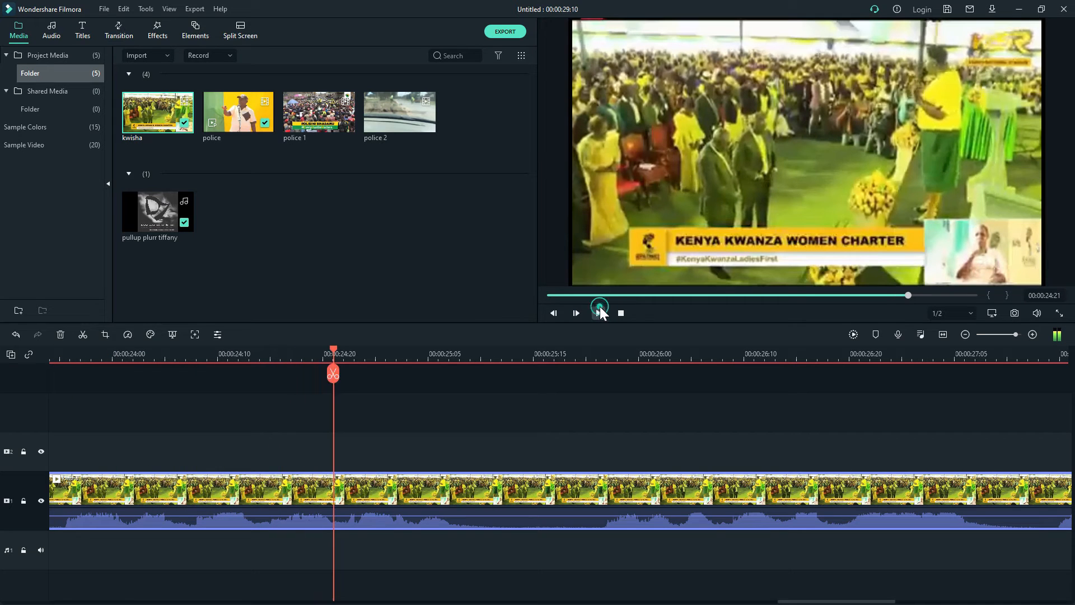
pyautogui.click(60, 357)
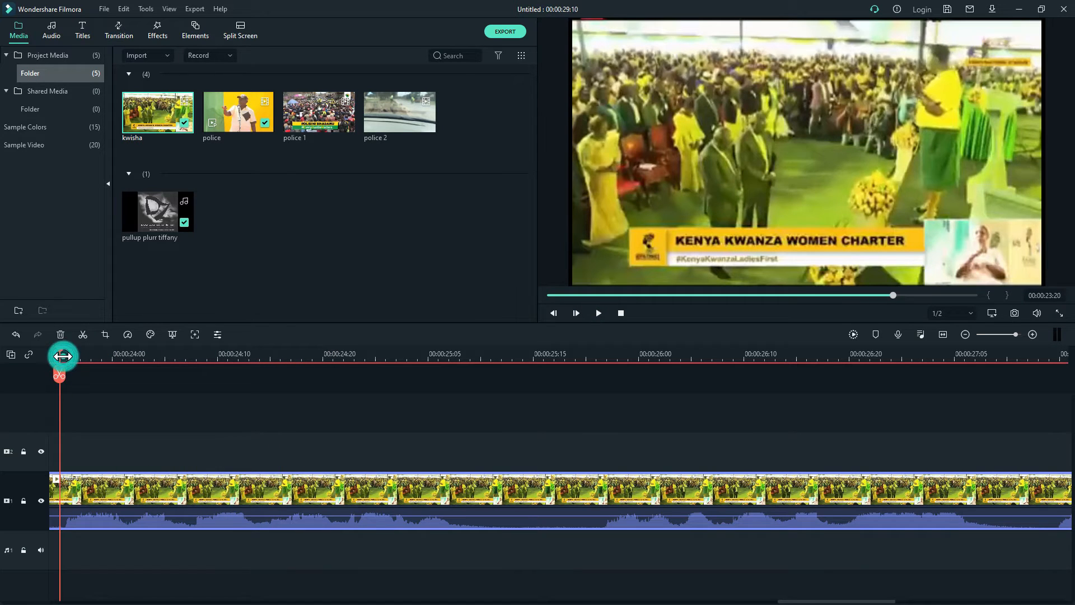
pyautogui.click(51, 518)
pyautogui.press('Delete')
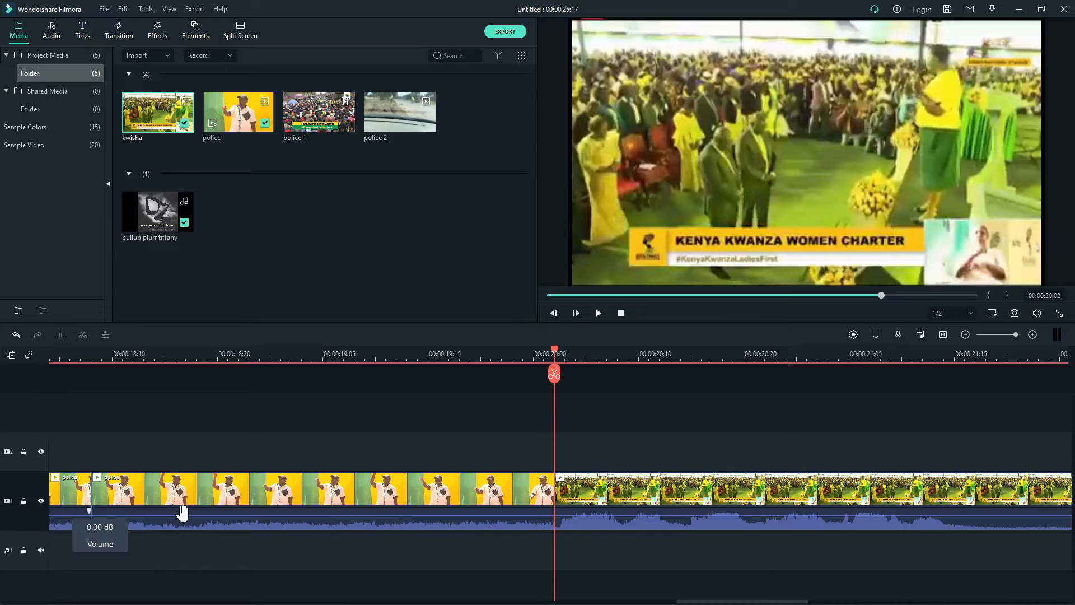
# Play the shortened "kwisha" clip to find its end point, split it at 00:00:23:19 and delete the part after the cut.
pyautogui.moveTo(546, 355); pyautogui.dragTo(428, 356)
pyautogui.click(599, 313)
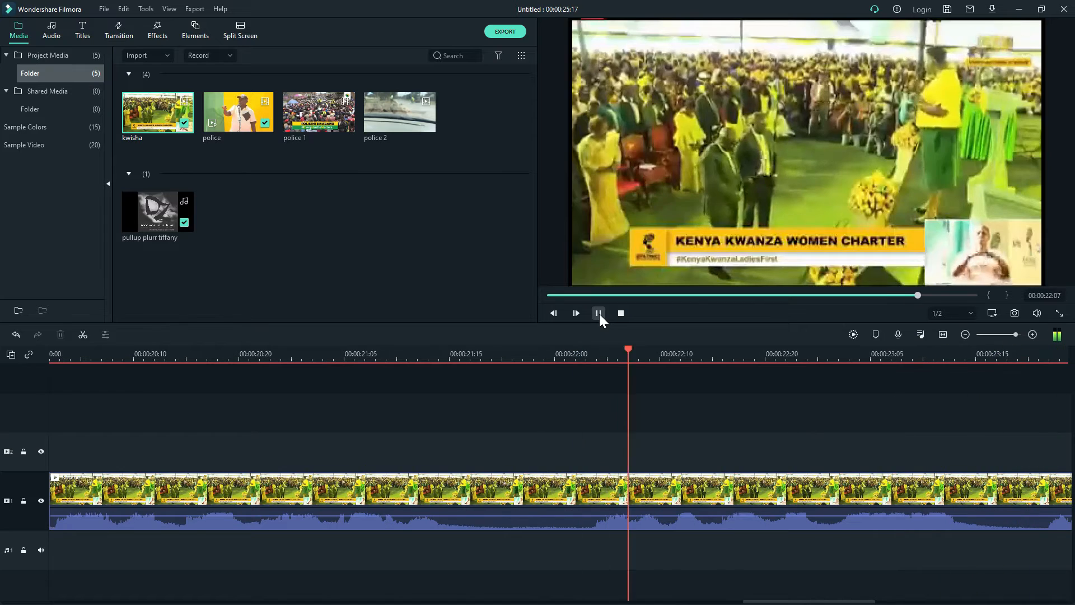
pyautogui.click(598, 313)
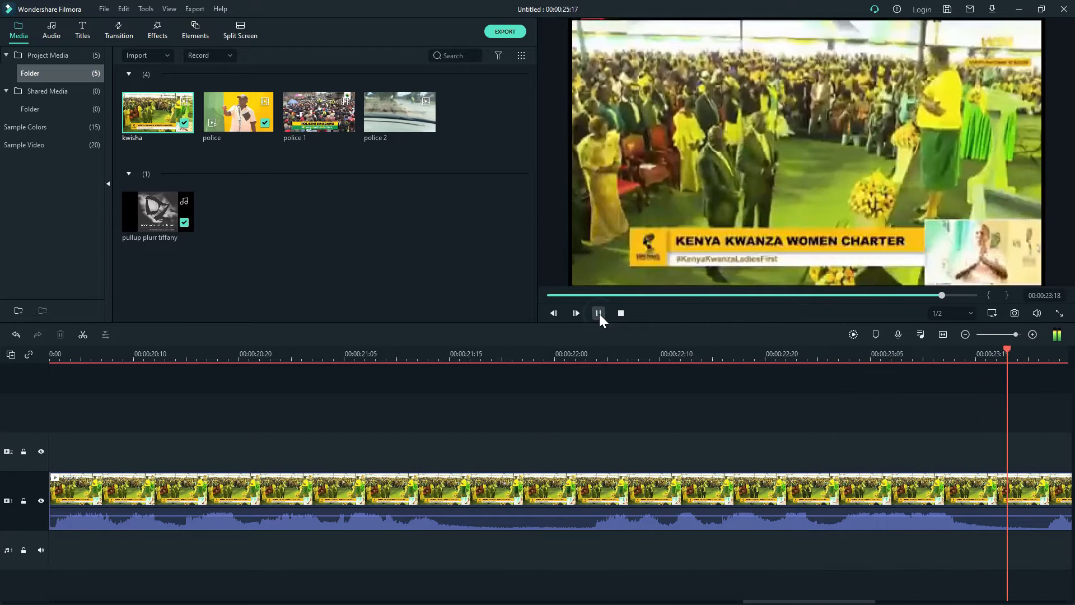
pyautogui.moveTo(588, 356); pyautogui.dragTo(524, 354)
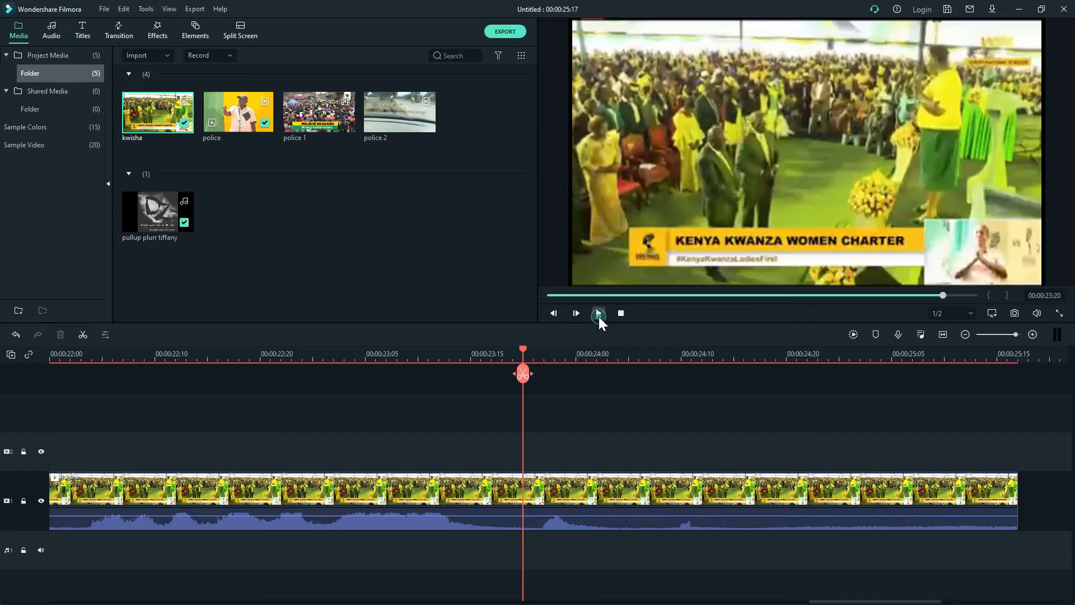
pyautogui.click(598, 313)
pyautogui.click(598, 314)
pyautogui.click(520, 355)
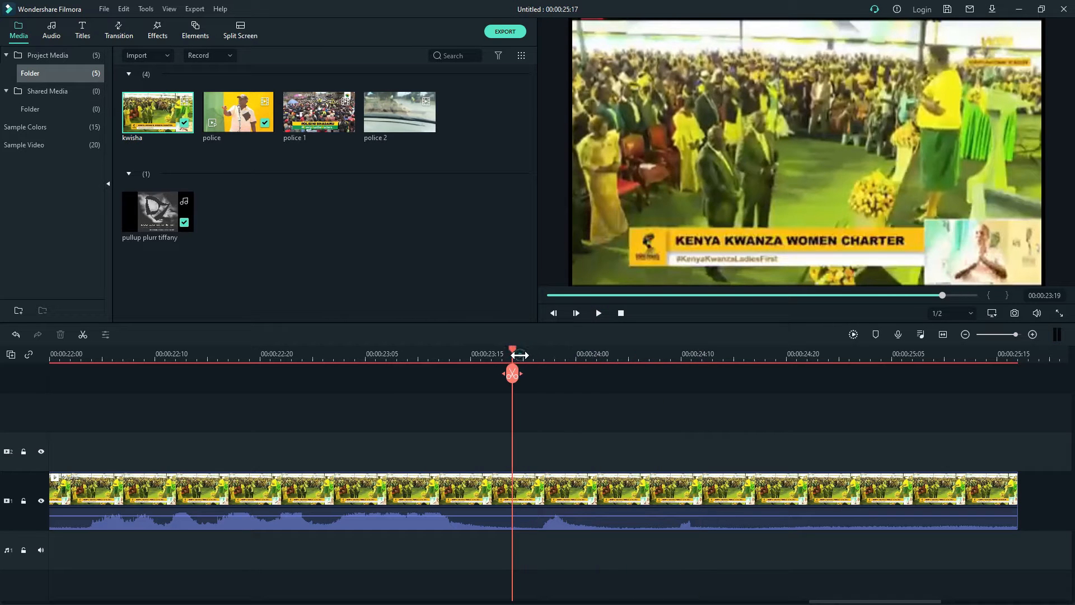
pyautogui.click(83, 334)
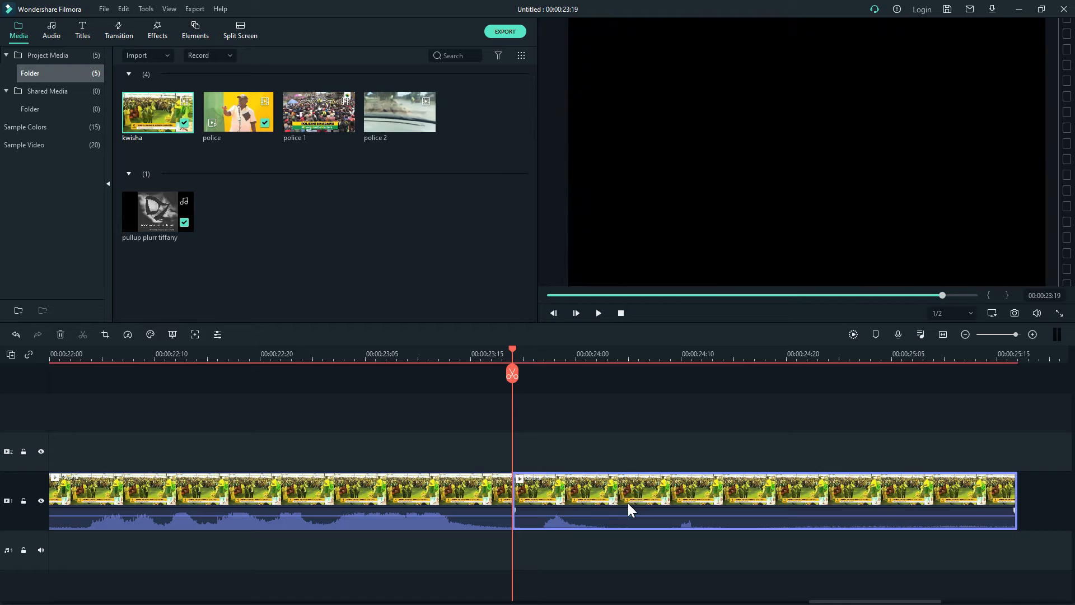
pyautogui.press('Delete')
# Enlarge the "kwisha" clip in the preview and reposition it so it fills the frame and its lower banner falls outside.
pyautogui.click(760, 227)
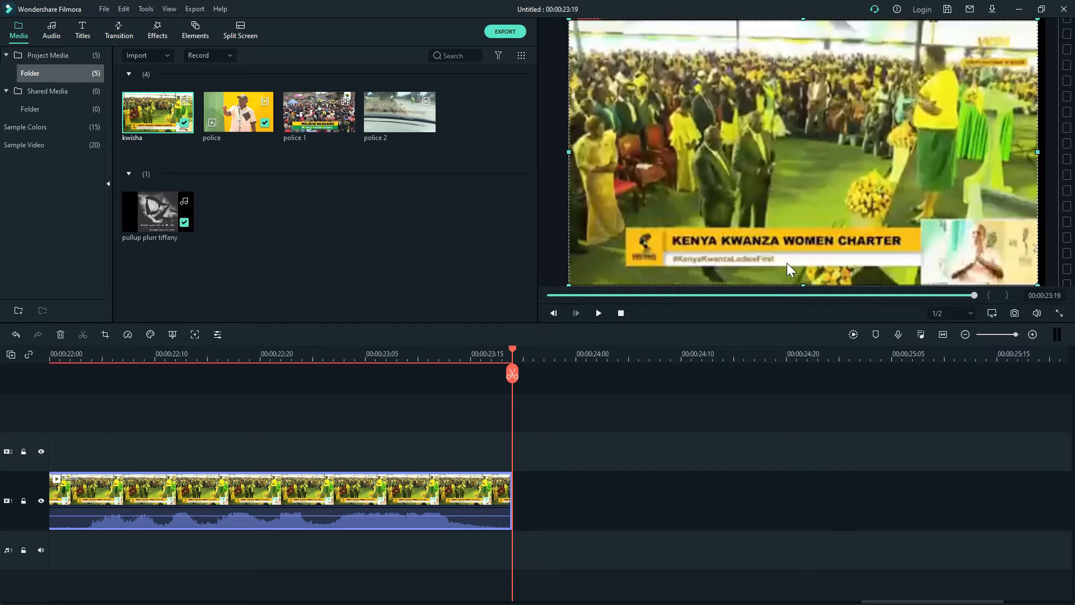
pyautogui.moveTo(570, 284); pyautogui.dragTo(506, 363)
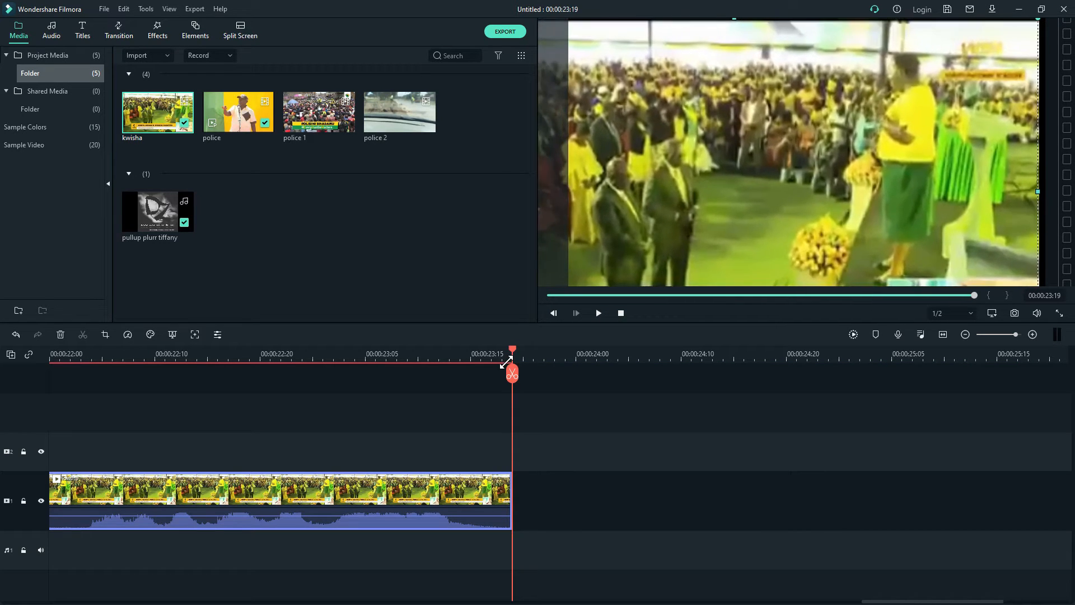
pyautogui.moveTo(637, 219); pyautogui.dragTo(697, 225)
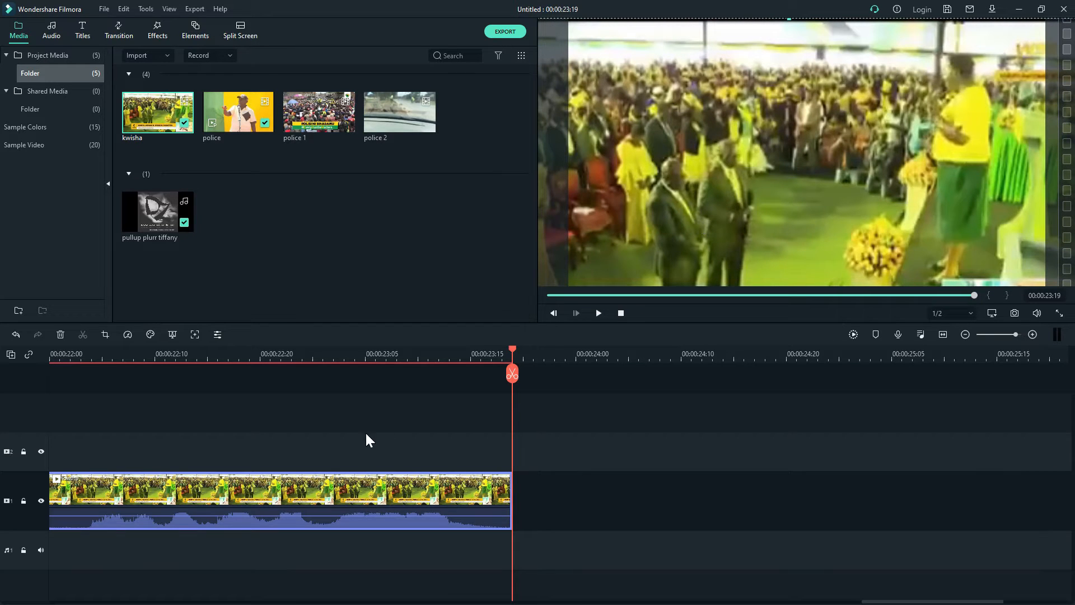
# Play the timeline from about 00:00:17:07 through the "kwisha" clip to review the transition out of the police segments.
pyautogui.moveTo(514, 352); pyautogui.dragTo(2, 423)
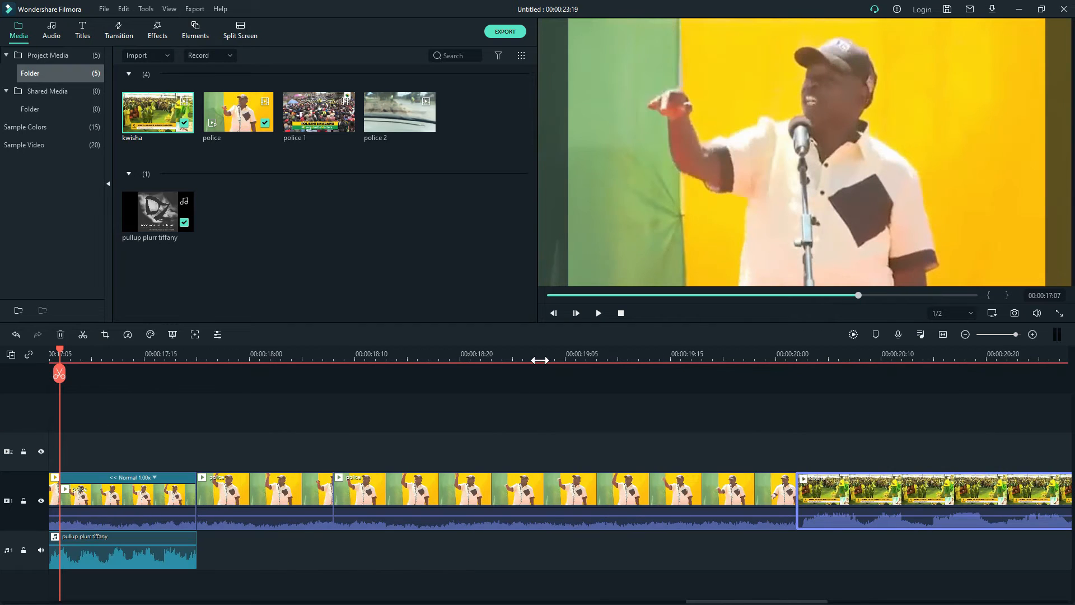
pyautogui.click(599, 314)
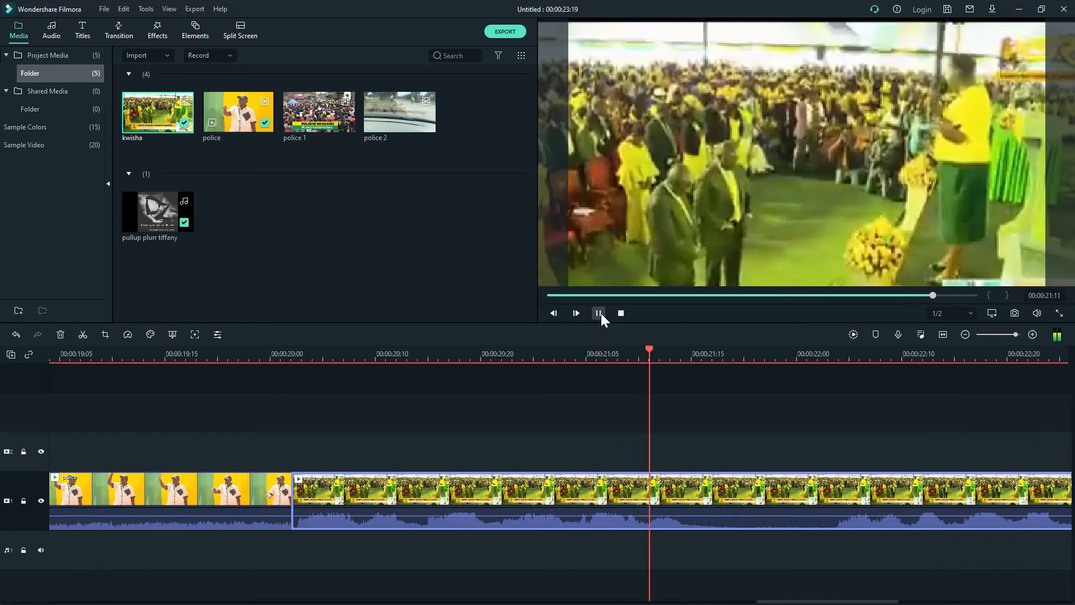
pyautogui.click(599, 314)
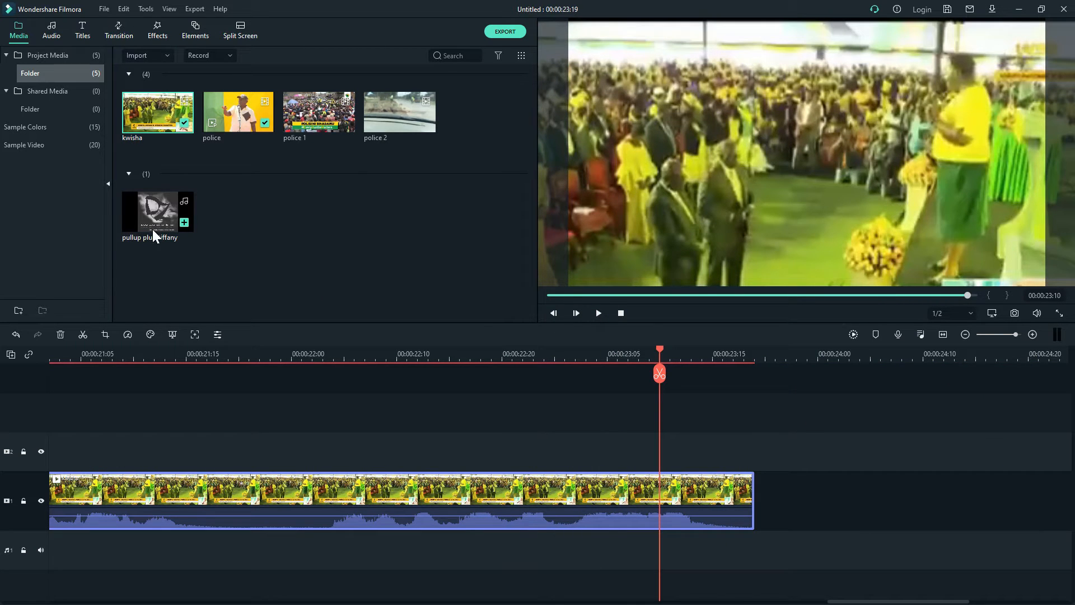
# Import the sound effect "04-Konshes - set it" and place it on the audio track beneath the "kwisha" clip.
pyautogui.doubleClick(297, 227)
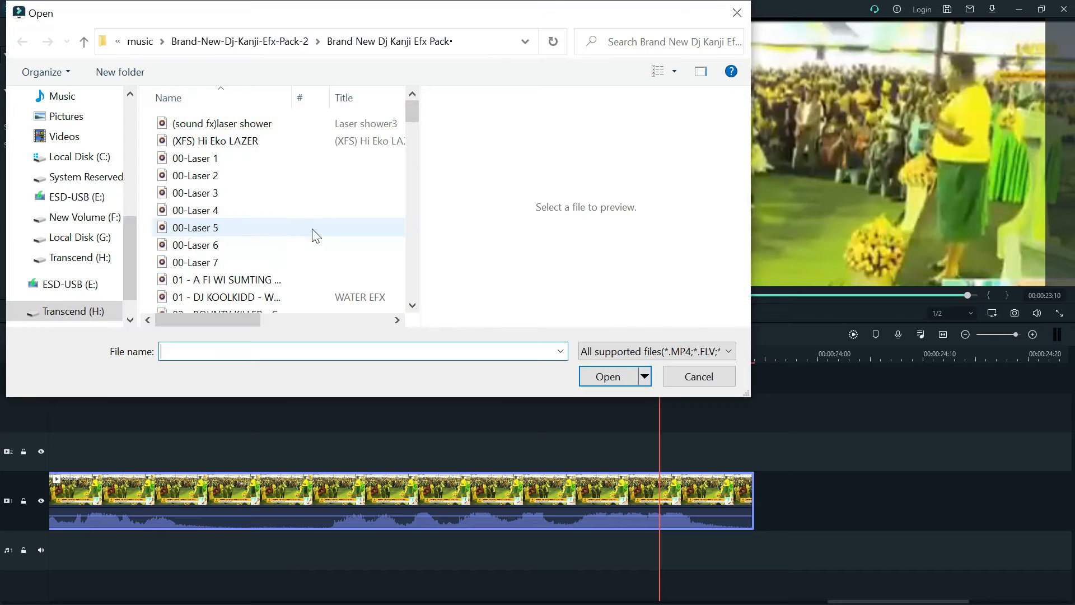
pyautogui.moveTo(415, 109); pyautogui.dragTo(415, 137)
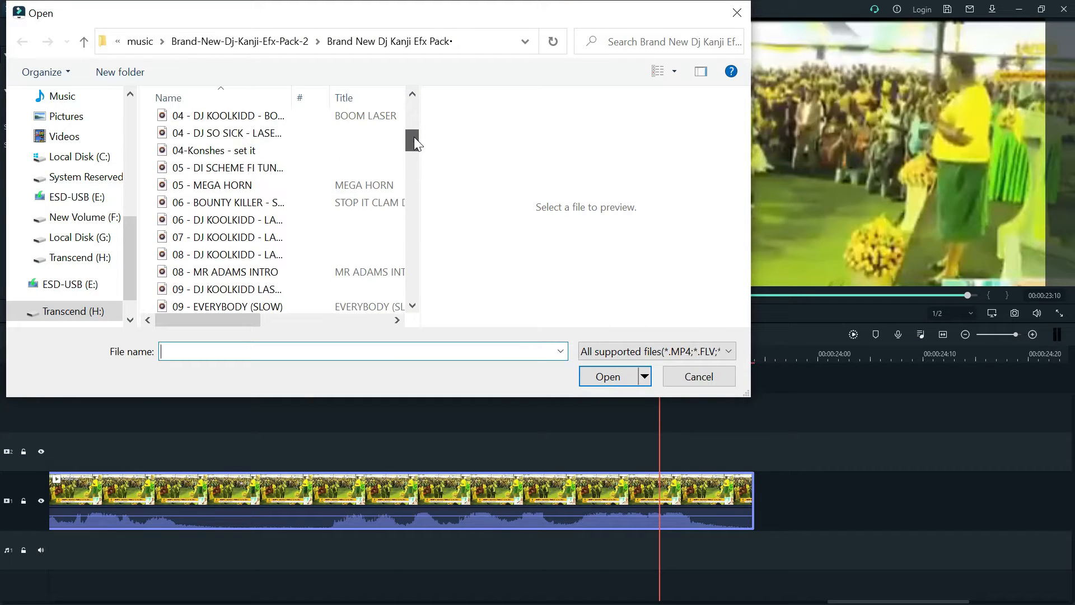
pyautogui.click(248, 151)
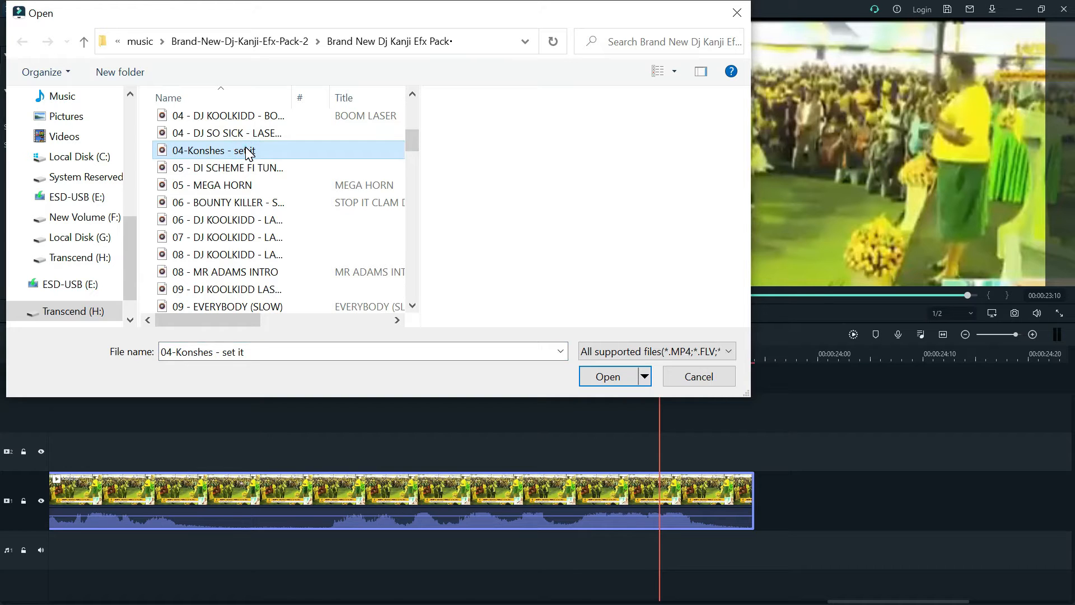
pyautogui.doubleClick(247, 151)
pyautogui.moveTo(169, 310); pyautogui.dragTo(157, 552)
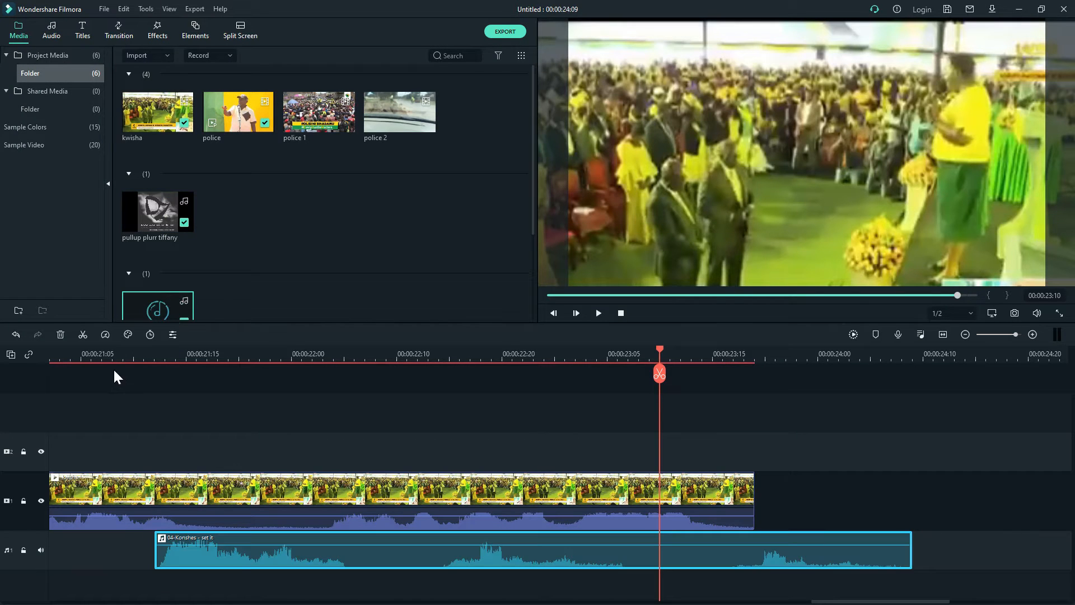
# Listen to the "04-Konshes - set it" sound effect and move it to start together with the "kwisha" clip.
pyautogui.click(102, 352)
pyautogui.click(596, 317)
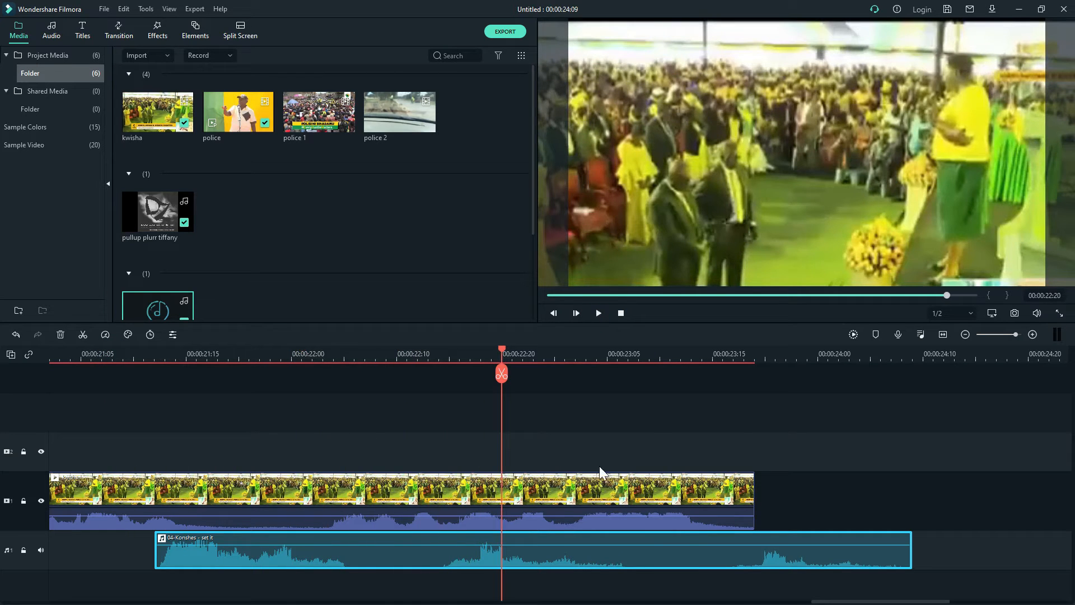
pyautogui.scroll(6, 839, 602)
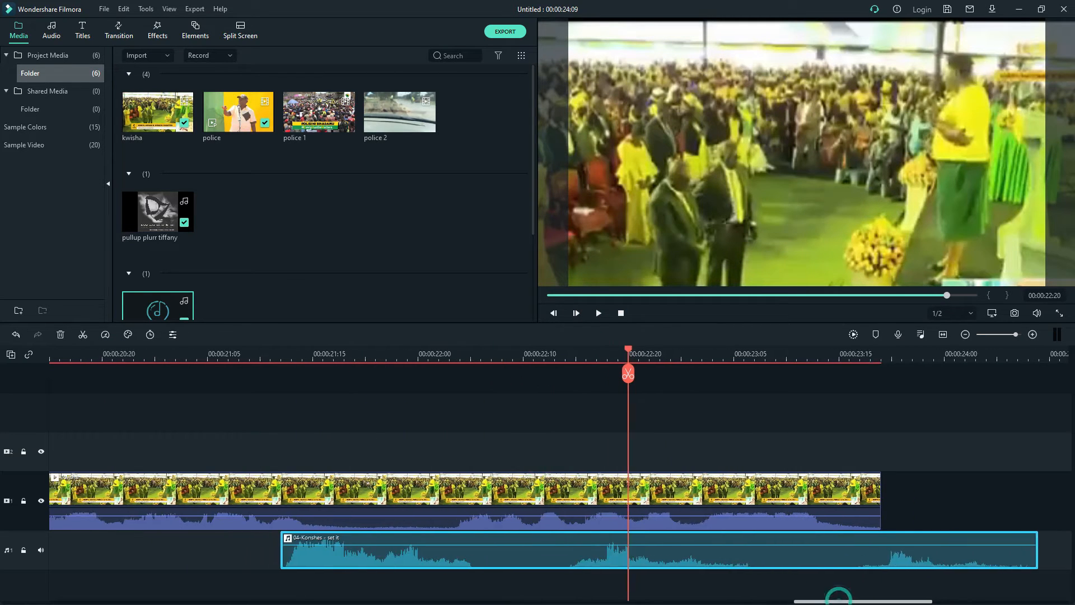
pyautogui.moveTo(660, 509); pyautogui.dragTo(743, 504)
pyautogui.moveTo(842, 549); pyautogui.dragTo(472, 552)
pyautogui.moveTo(601, 485); pyautogui.dragTo(516, 493)
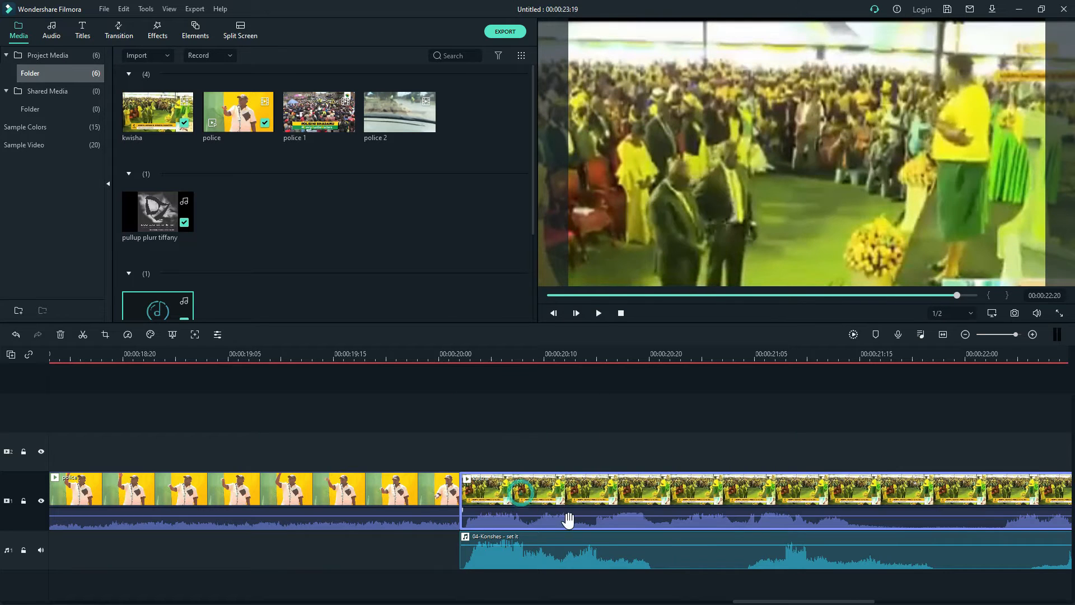
# Play the aligned sound effect, split it at 00:00:20:21 after its first burst and delete the rest.
pyautogui.click(599, 314)
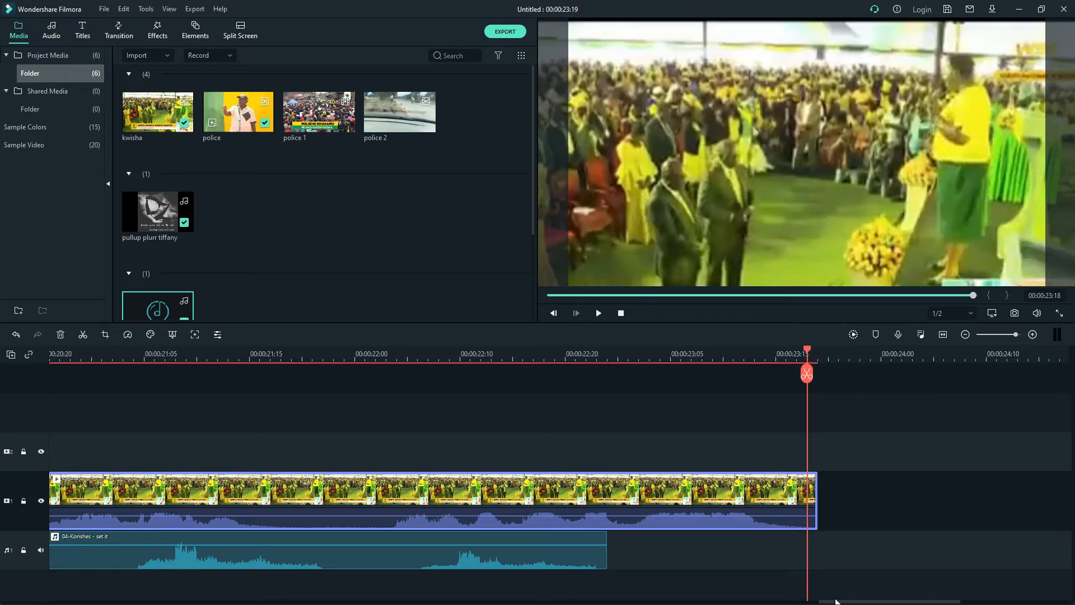
pyautogui.moveTo(838, 601); pyautogui.dragTo(787, 601)
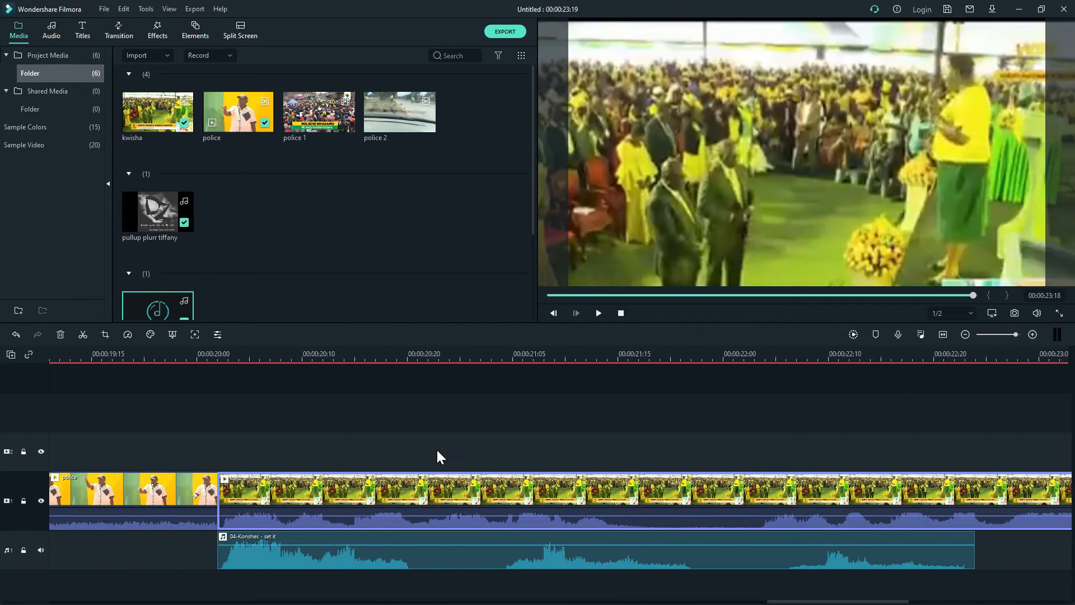
pyautogui.click(419, 354)
pyautogui.click(481, 559)
pyautogui.click(83, 333)
pyautogui.press('Delete')
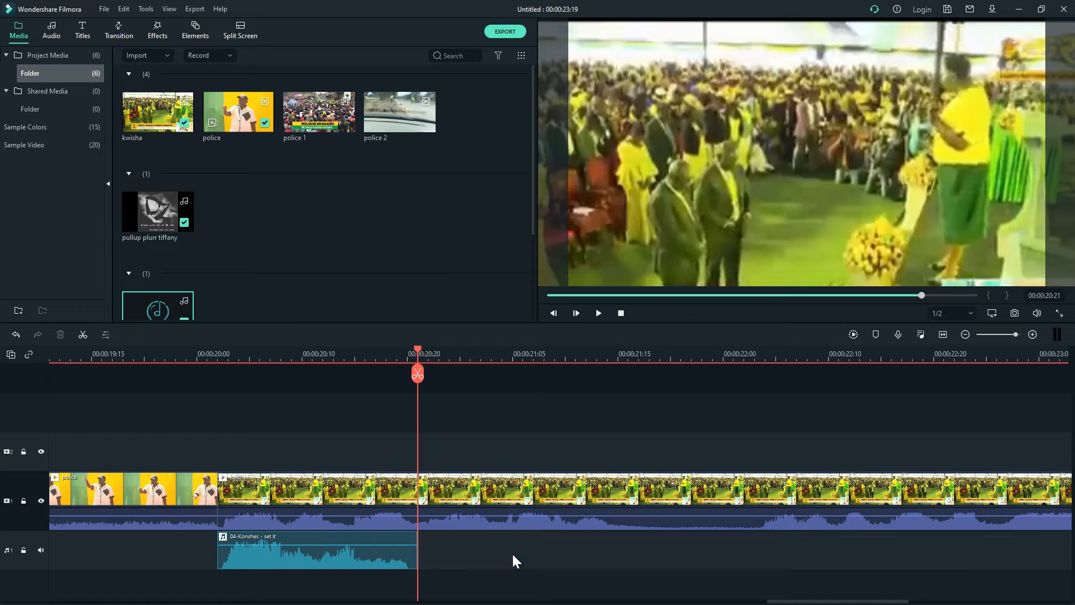
# Replay the end of the last police segment and the "kwisha" clip to check how the shortened sound effect fits.
pyautogui.click(155, 354)
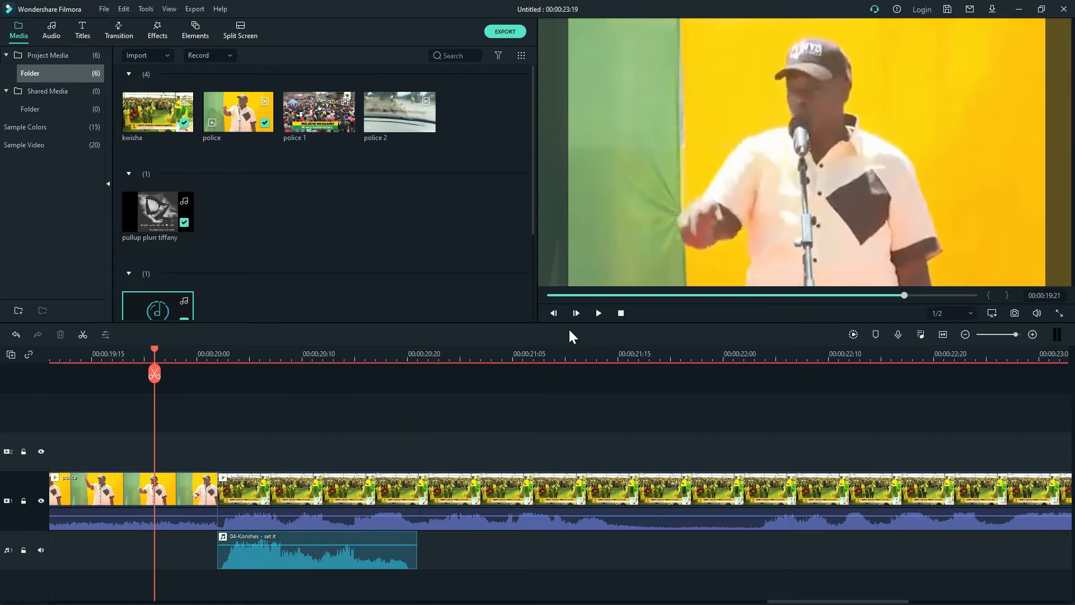
pyautogui.click(598, 313)
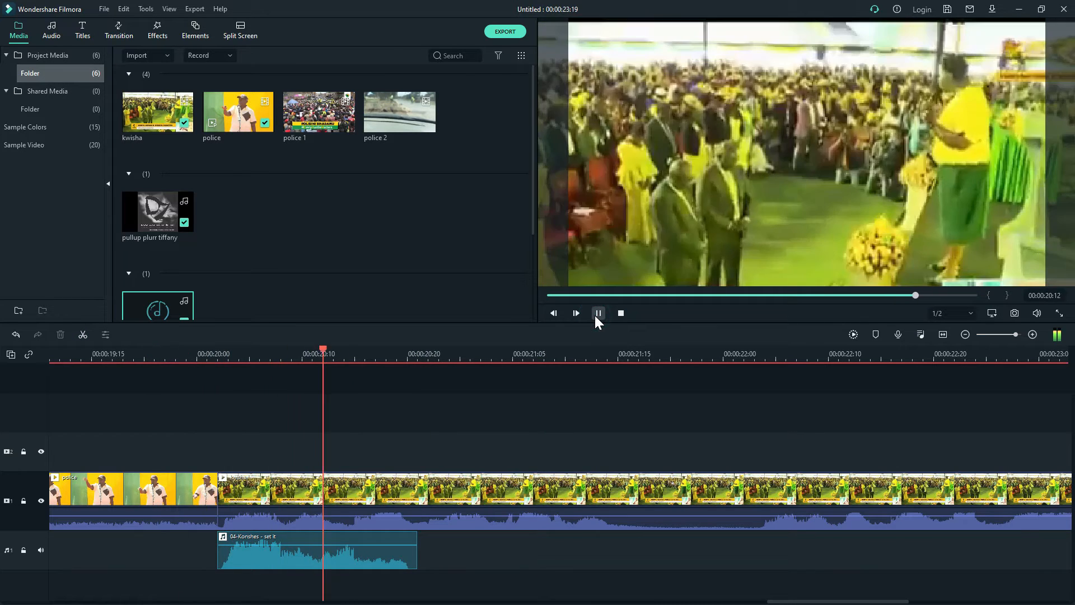
pyautogui.click(597, 315)
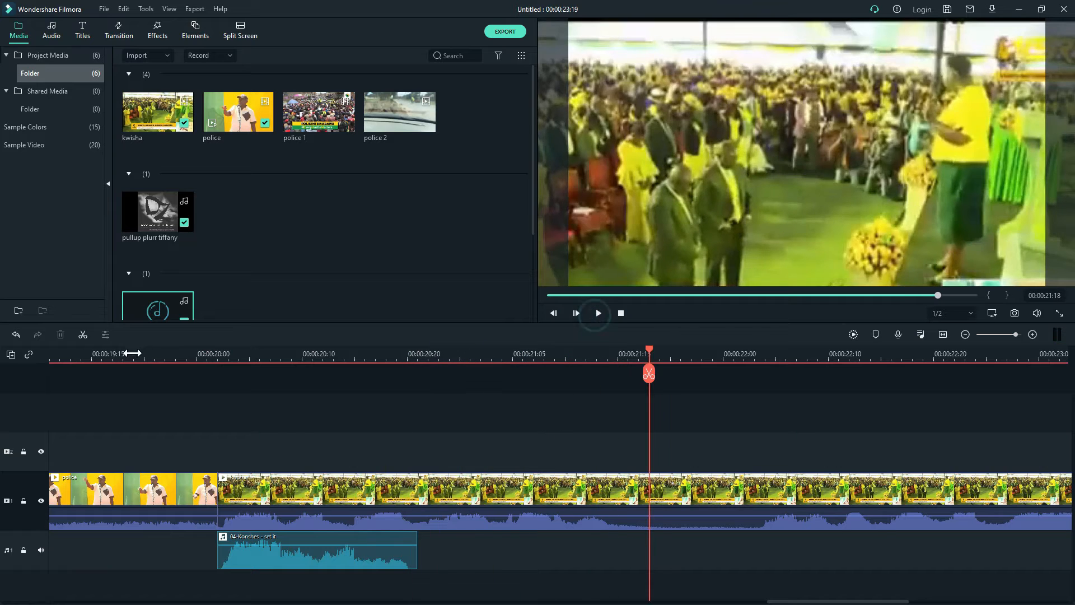
pyautogui.click(85, 356)
pyautogui.click(55, 356)
pyautogui.click(598, 313)
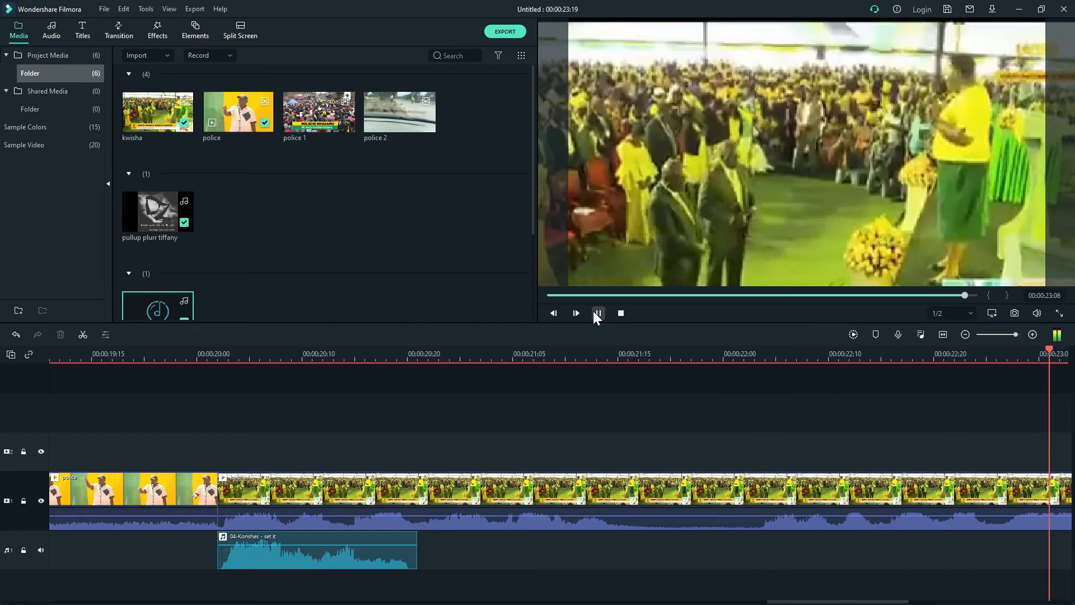
pyautogui.click(597, 313)
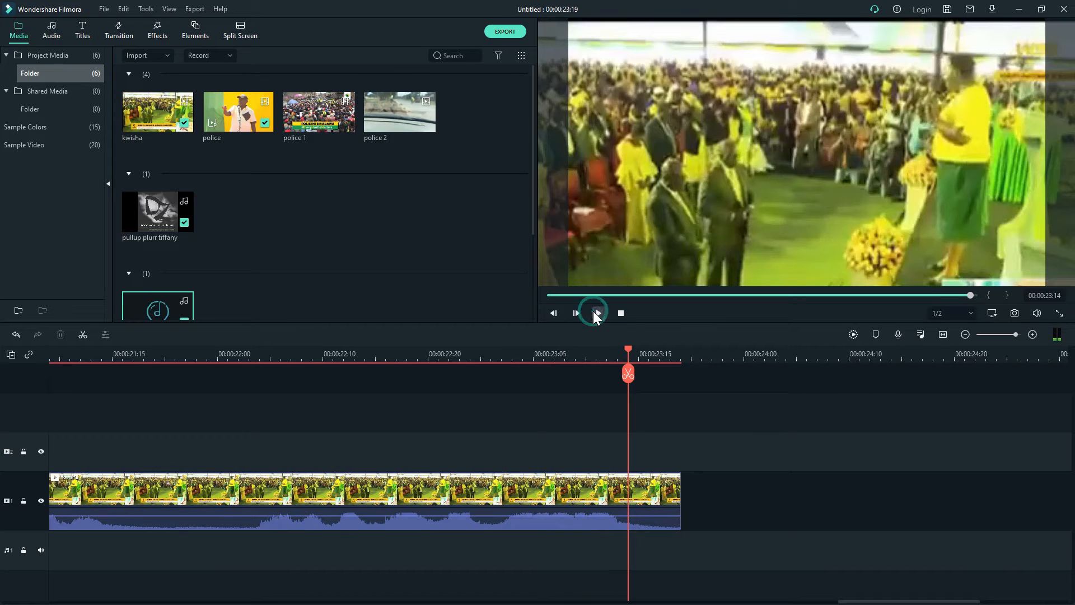
pyautogui.click(550, 308)
pyautogui.click(597, 313)
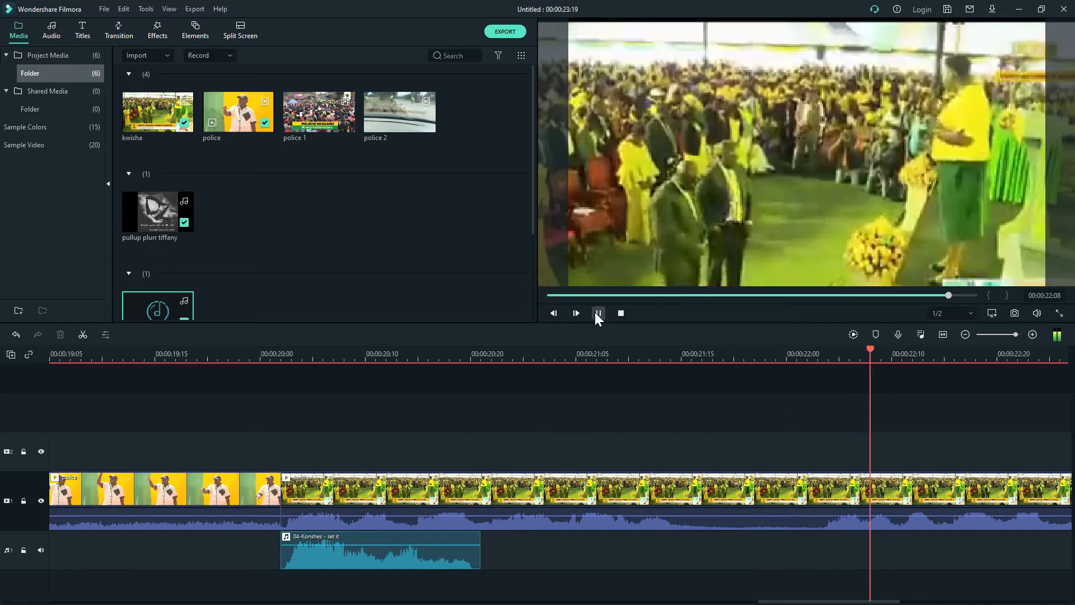
pyautogui.click(598, 313)
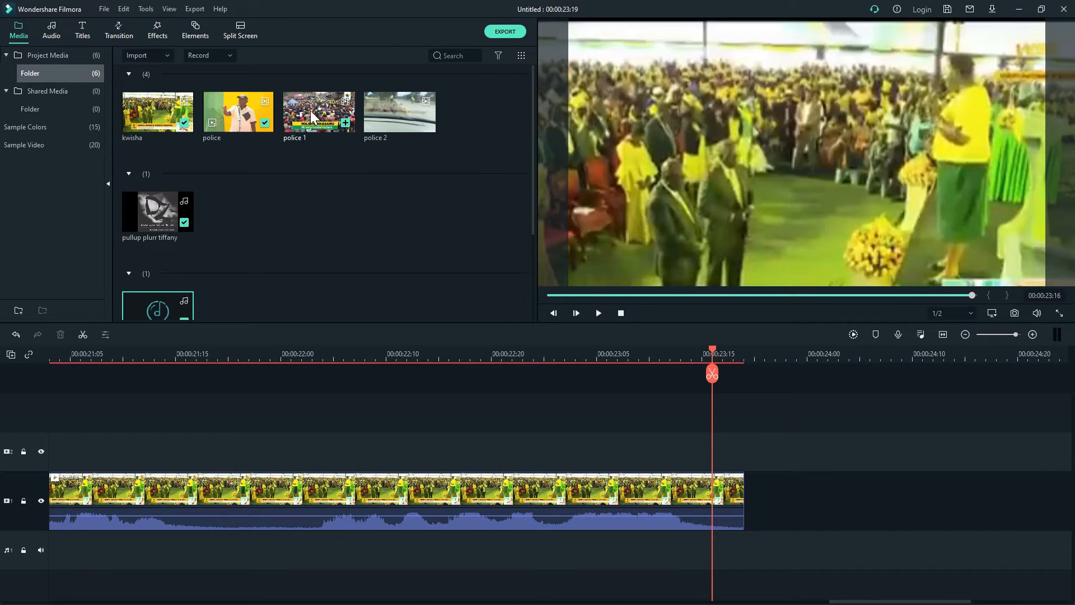
# Add the "police 1" clip to the video track directly after the "kwisha" clip and play through it.
pyautogui.moveTo(310, 110); pyautogui.dragTo(753, 494)
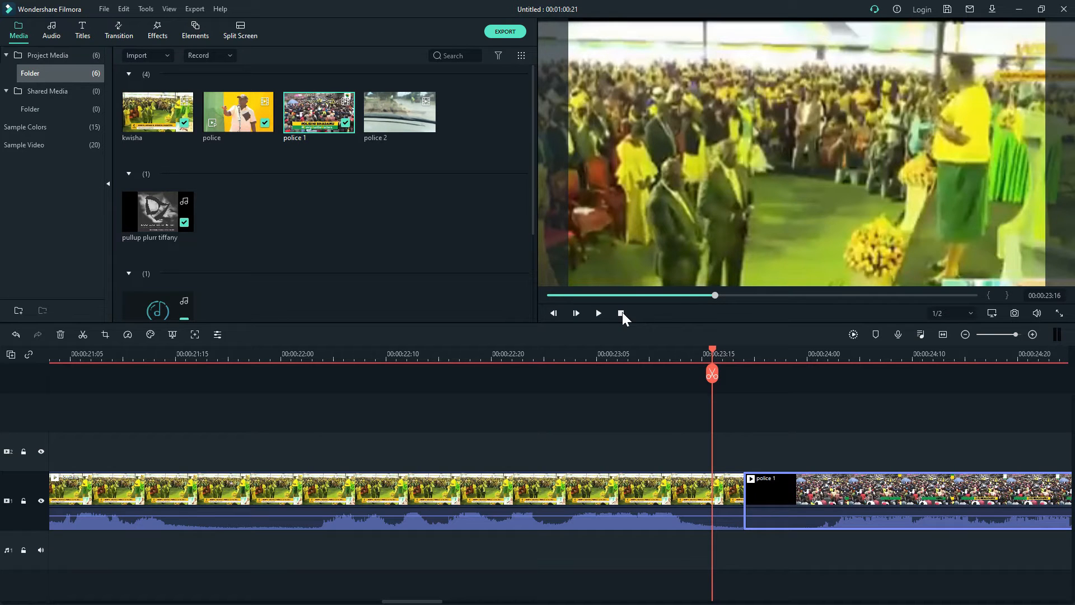
pyautogui.click(599, 313)
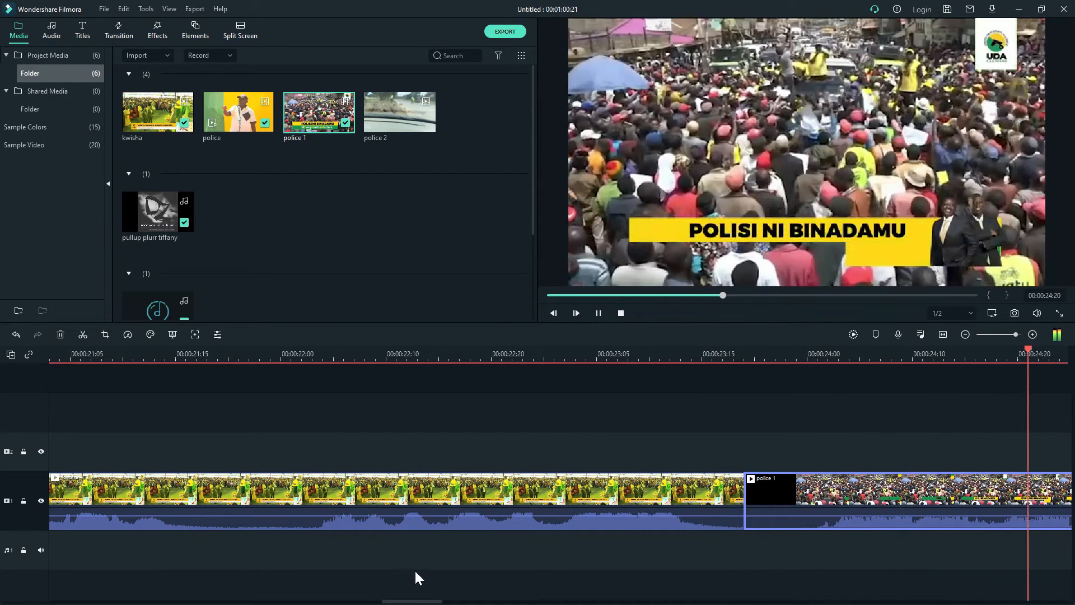
pyautogui.moveTo(410, 601); pyautogui.dragTo(451, 601)
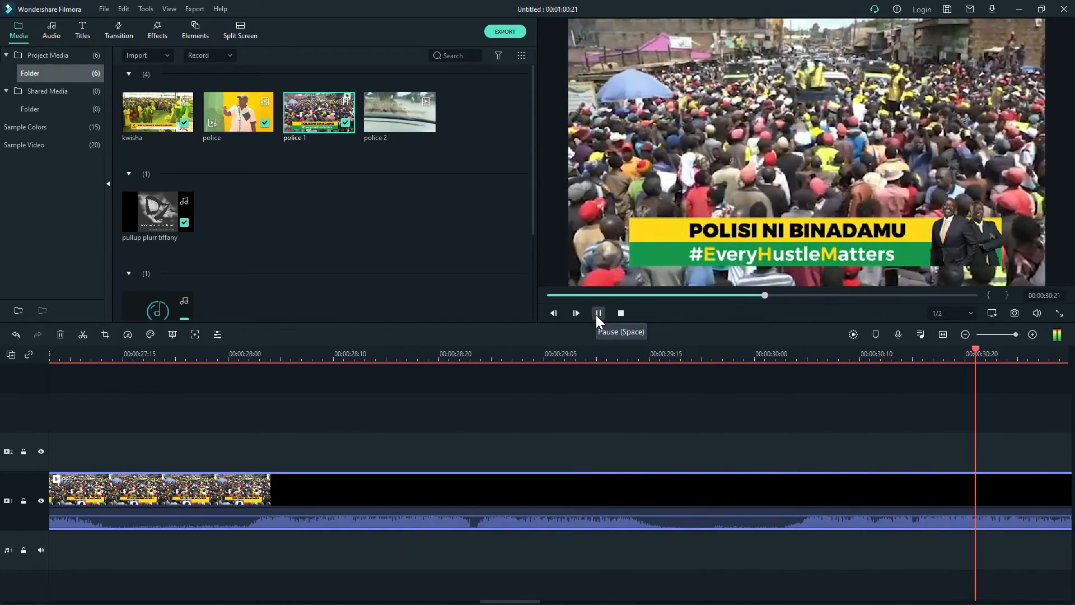
pyautogui.click(598, 317)
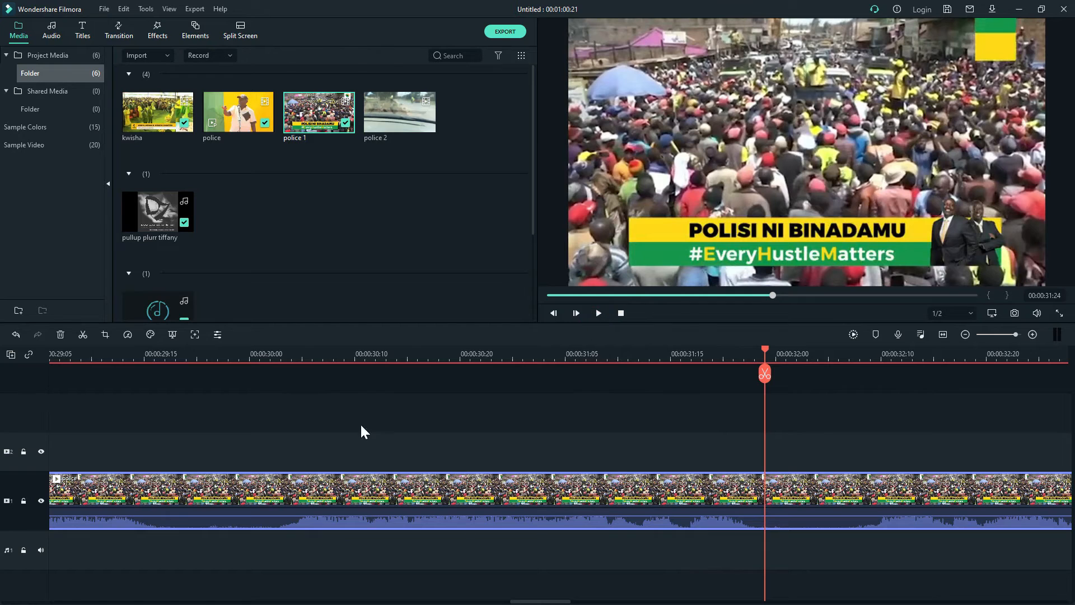
# Split the "police 1" clip at 00:00:29:20 and 00:00:34:02 and delete the section between the two cuts.
pyautogui.click(197, 355)
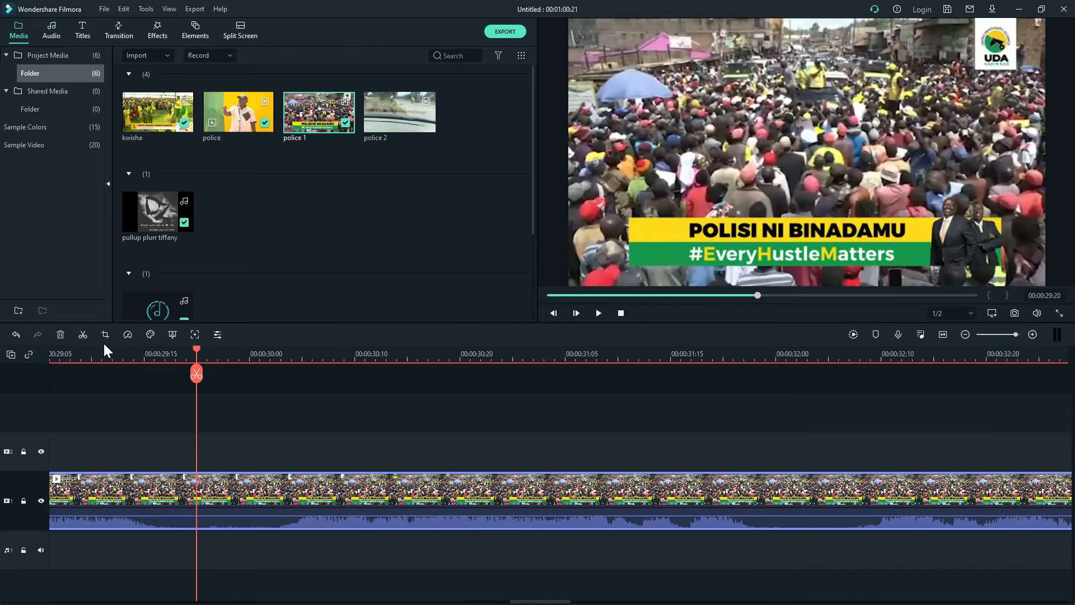
pyautogui.click(85, 336)
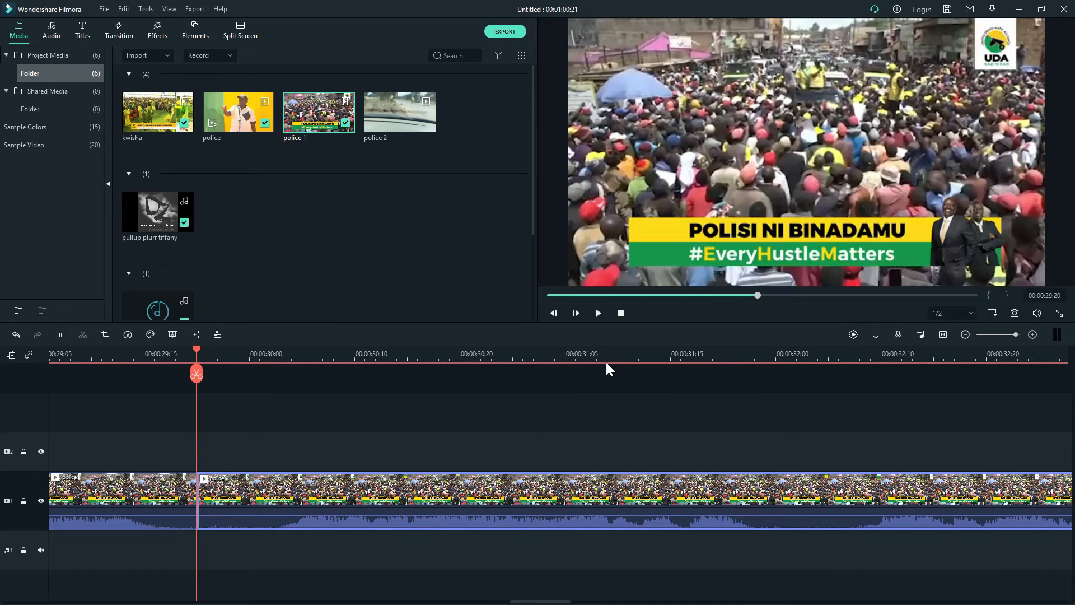
pyautogui.click(598, 313)
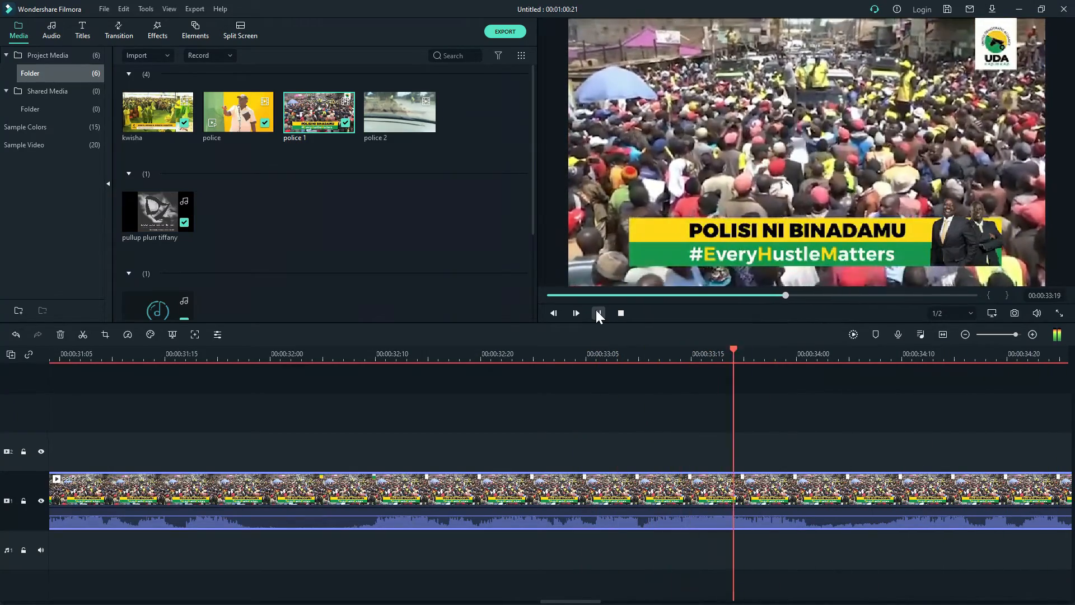
pyautogui.click(598, 314)
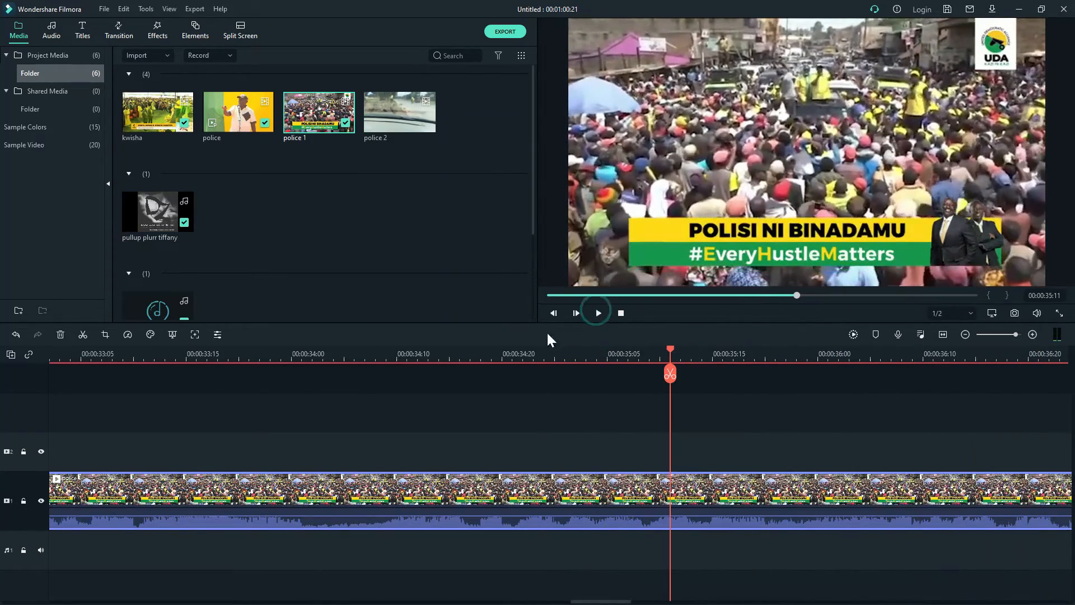
pyautogui.click(228, 355)
pyautogui.click(598, 314)
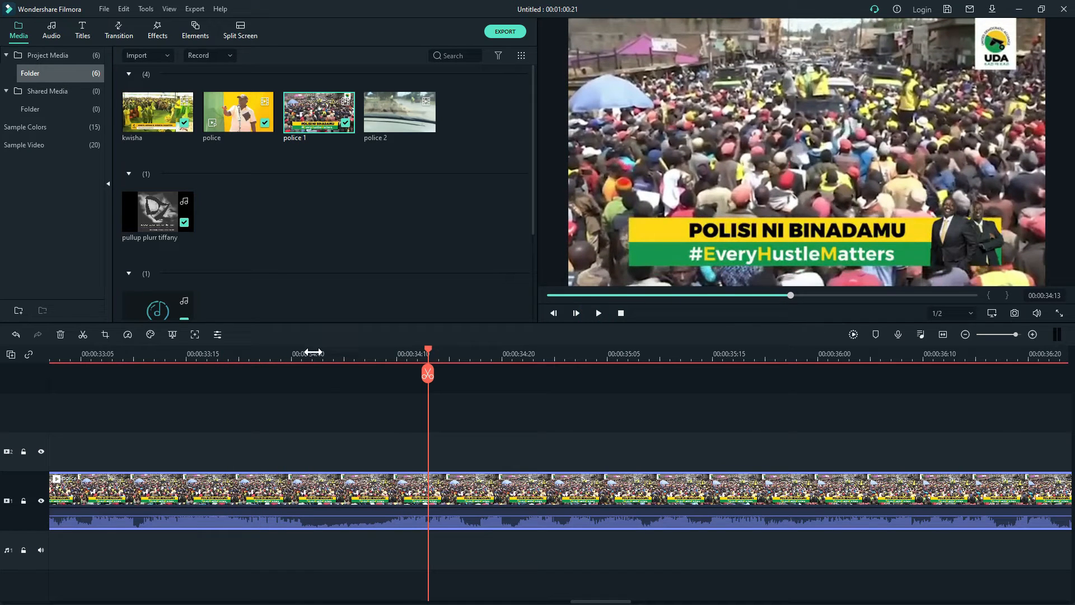
pyautogui.click(313, 360)
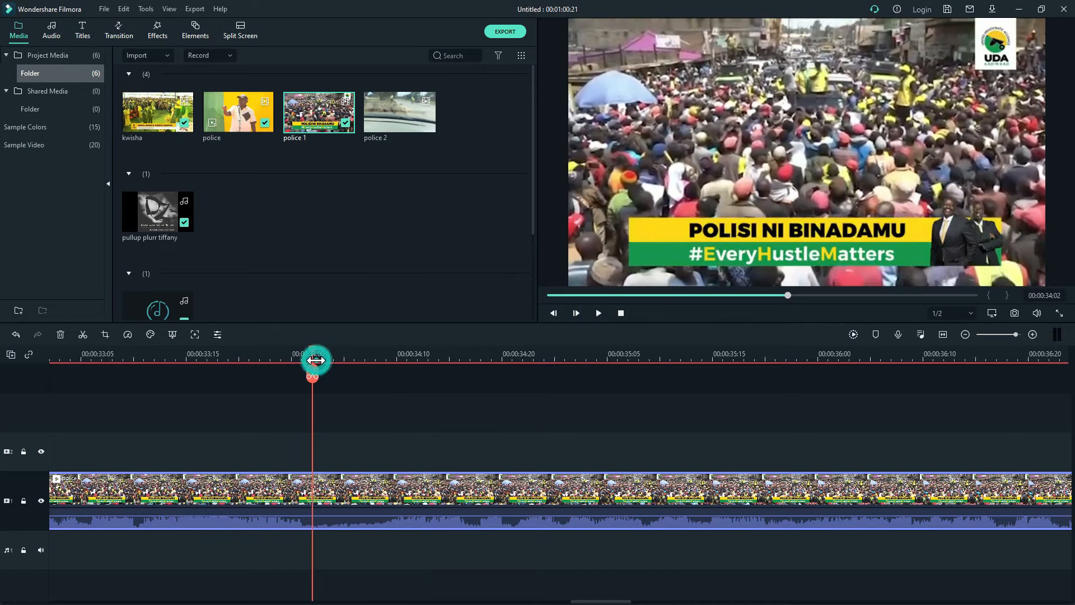
pyautogui.click(83, 334)
pyautogui.click(143, 494)
pyautogui.press('Delete')
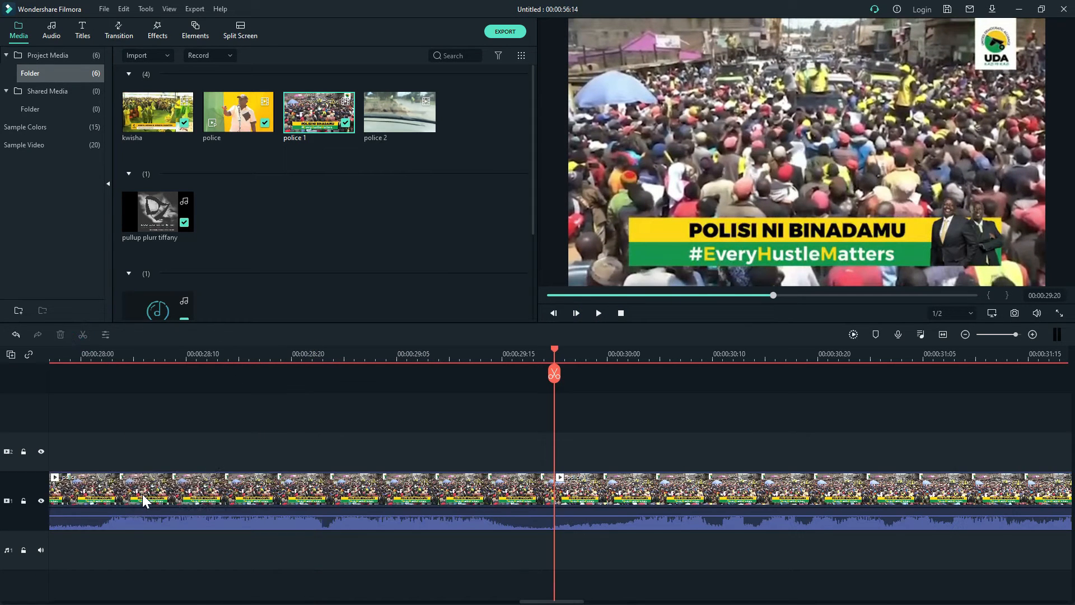
# Play across the join in the "police 1" clip to find its end point and split it at 00:00:33:02.
pyautogui.click(126, 354)
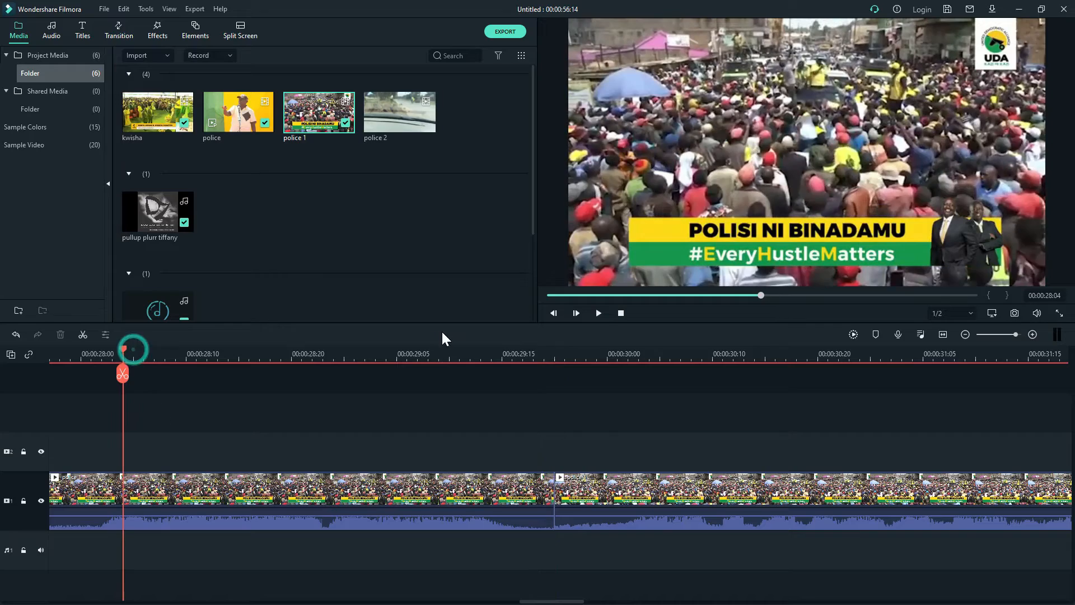
pyautogui.click(598, 314)
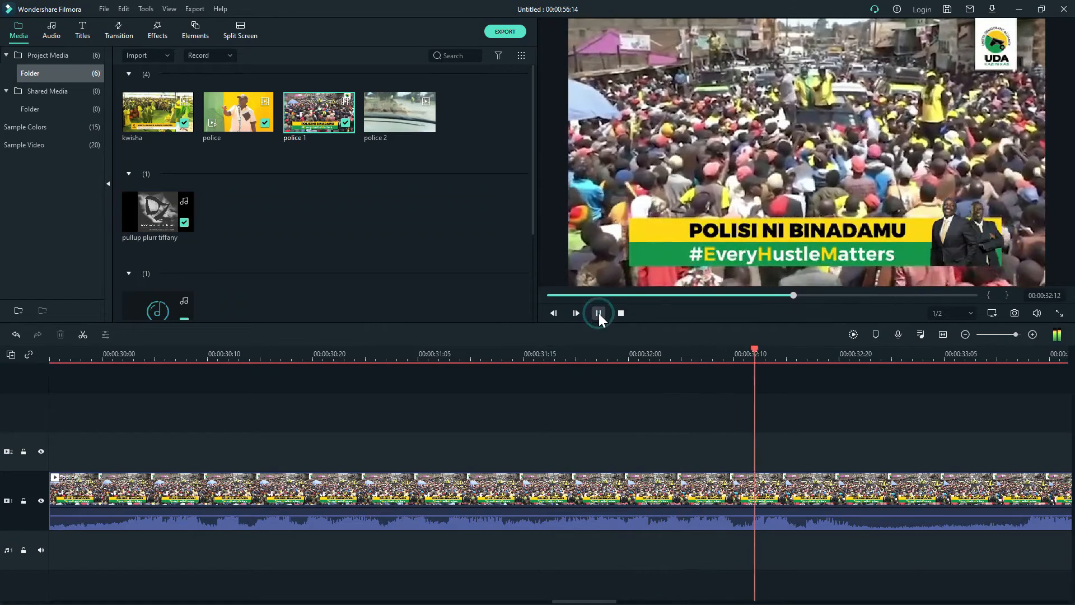
pyautogui.click(598, 313)
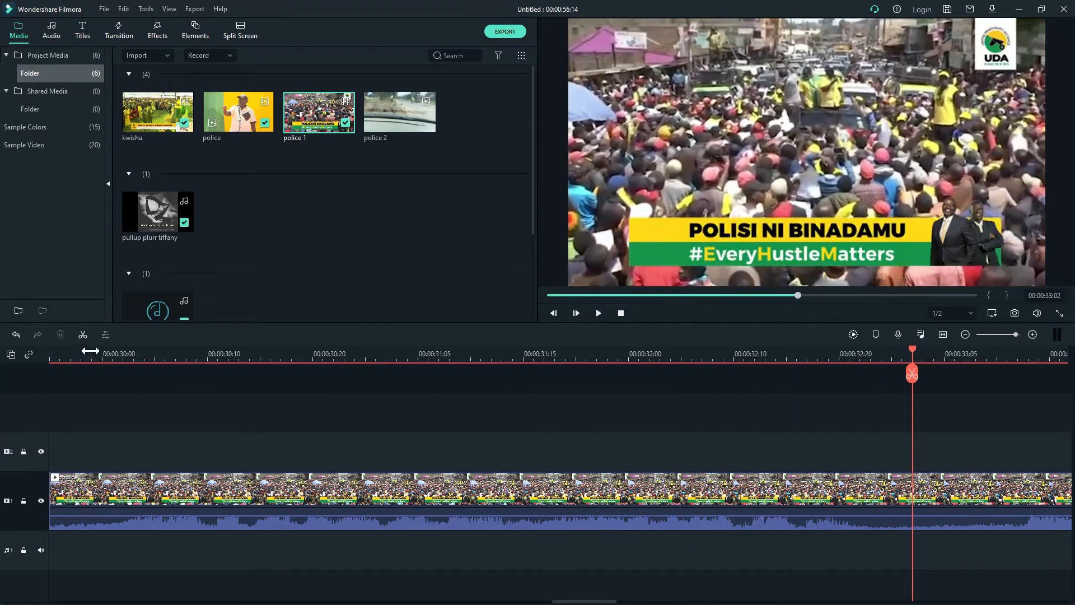
pyautogui.click(83, 335)
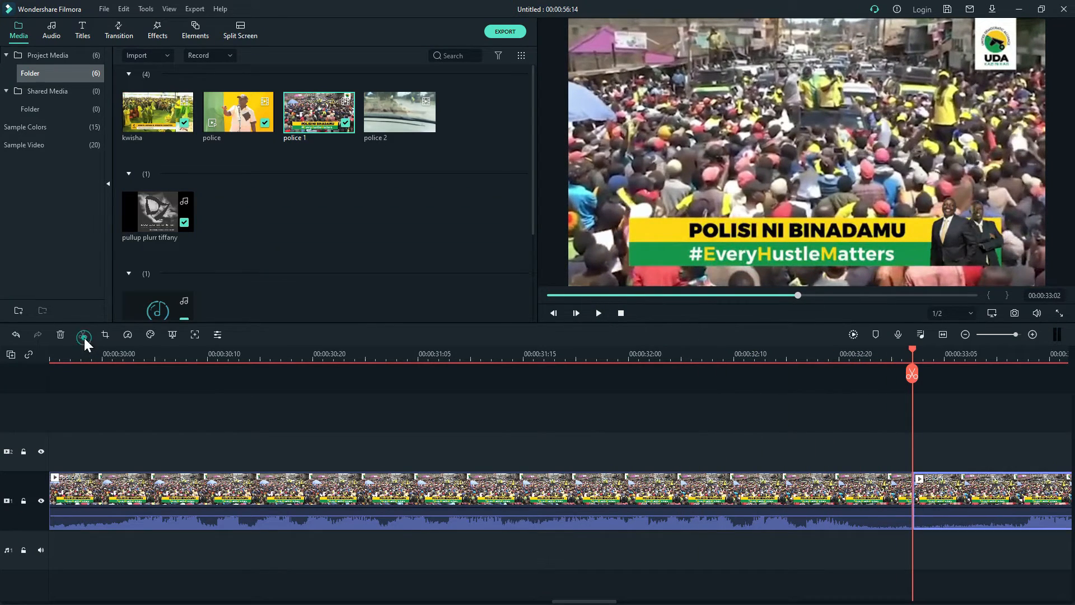
# Play on through the "police 1" clip, split it at 00:00:41:23 and delete the section from 00:00:33:02 to that cut.
pyautogui.click(599, 314)
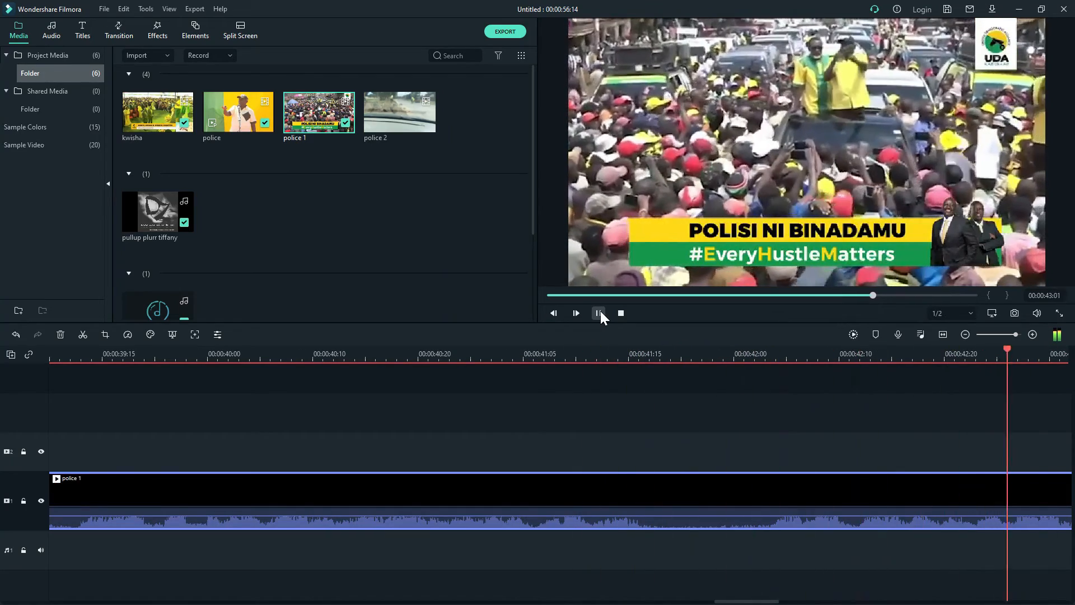
pyautogui.click(600, 314)
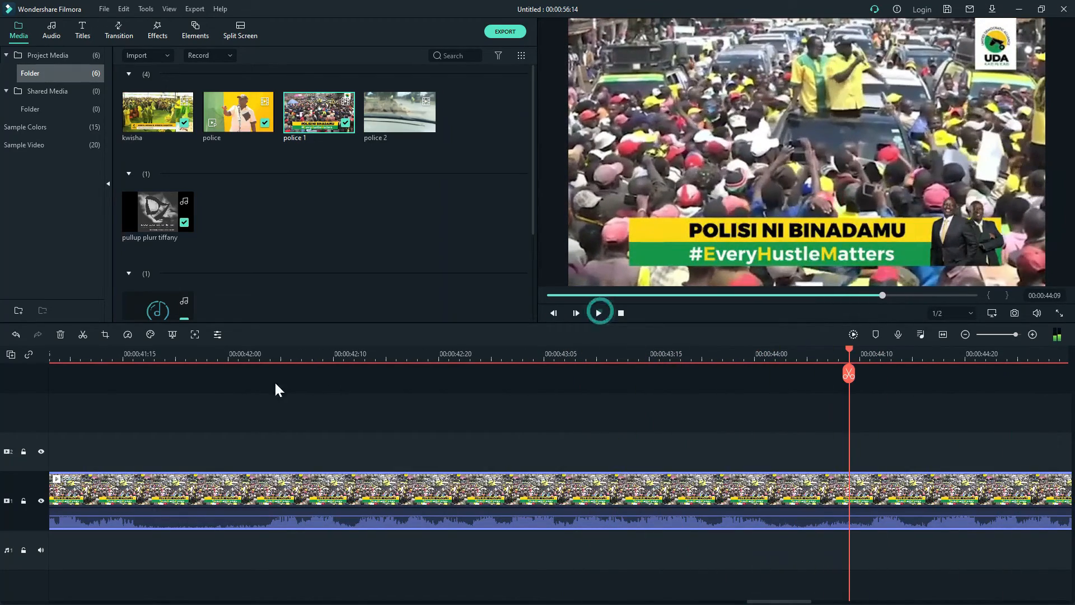
pyautogui.click(207, 359)
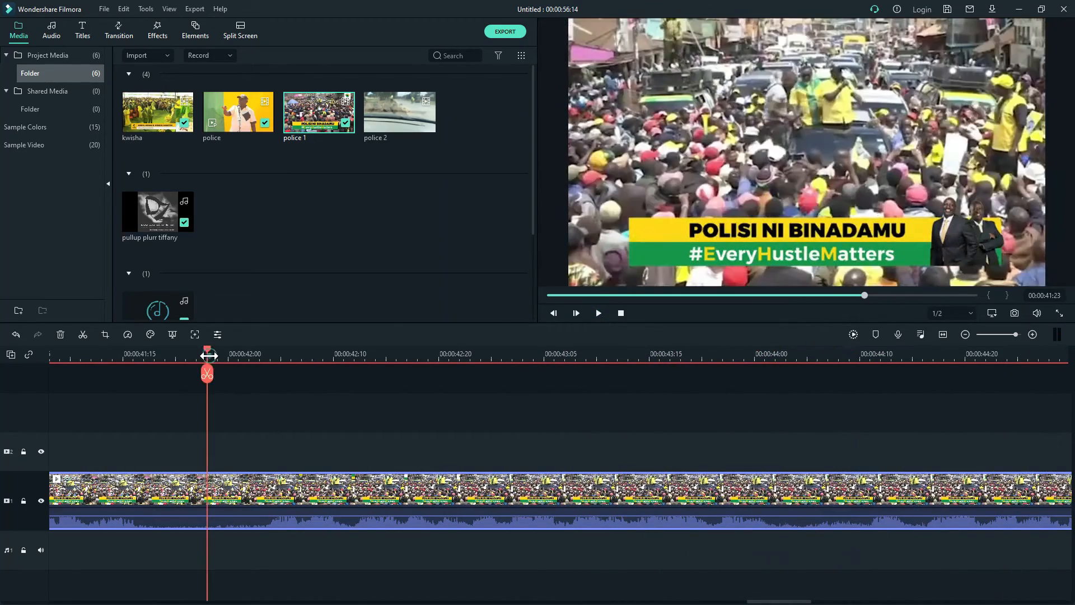
pyautogui.click(84, 334)
pyautogui.click(114, 515)
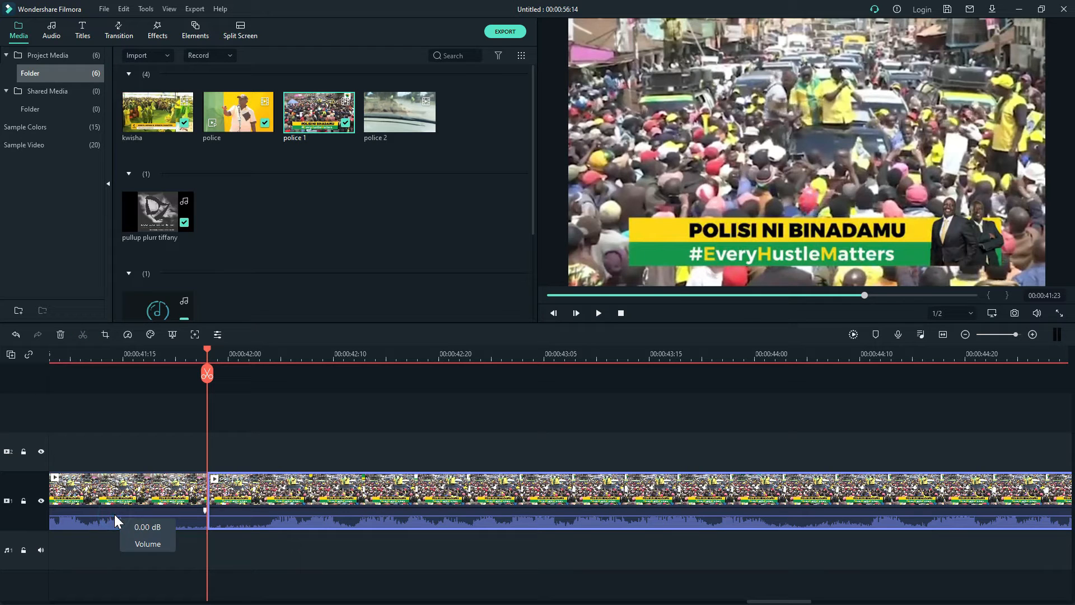
pyautogui.click(134, 490)
pyautogui.press('Delete')
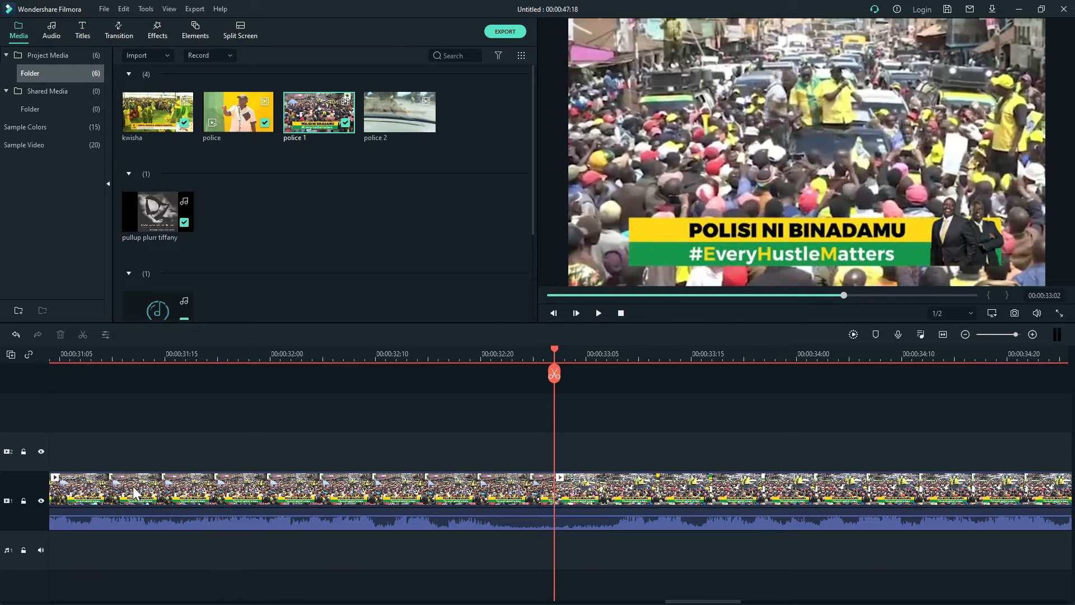
# Play across the join in "police 1" from 00:00:31:23, split the clip at 00:00:35:04 and delete everything after the cut.
pyautogui.click(248, 348)
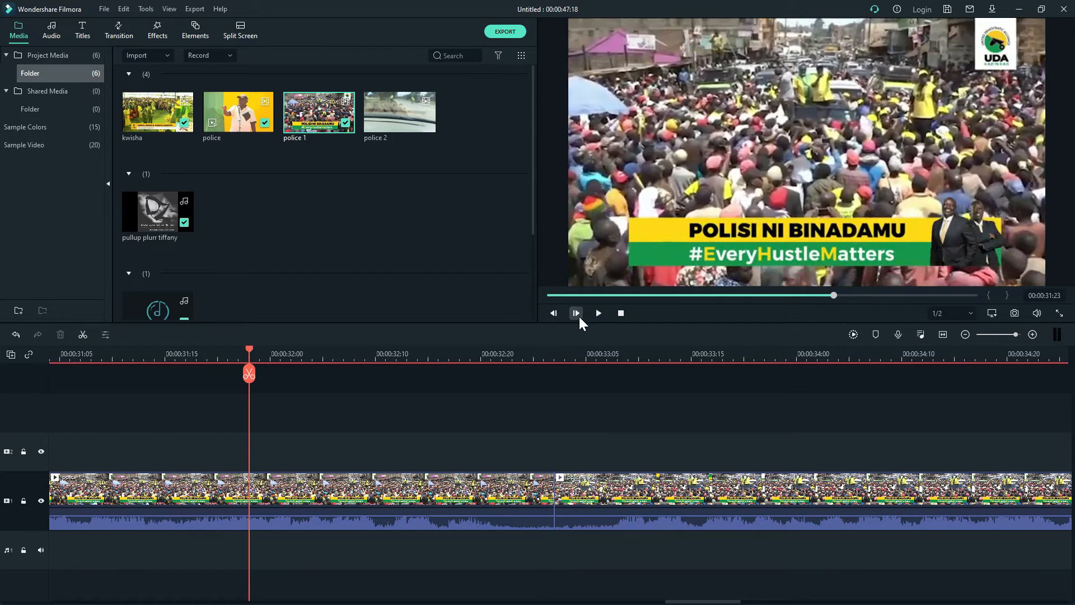
pyautogui.click(598, 313)
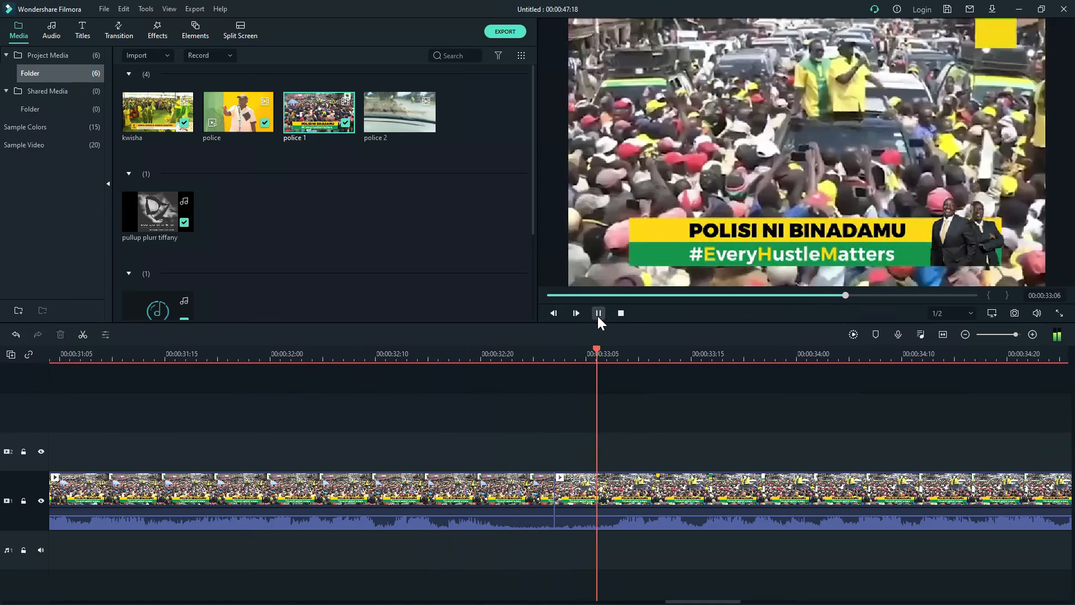
pyautogui.click(597, 318)
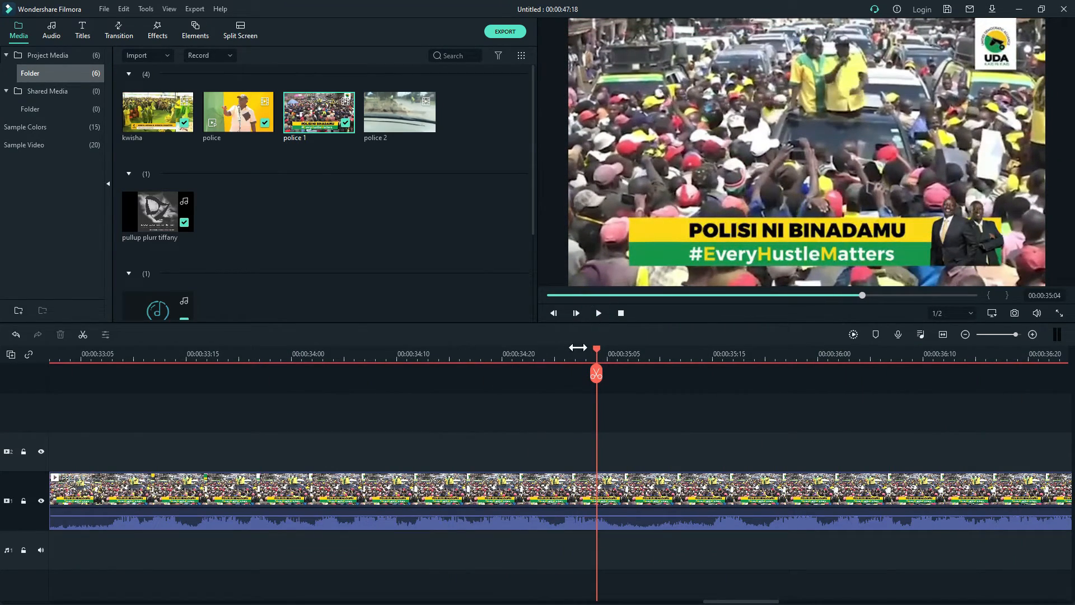
pyautogui.click(83, 334)
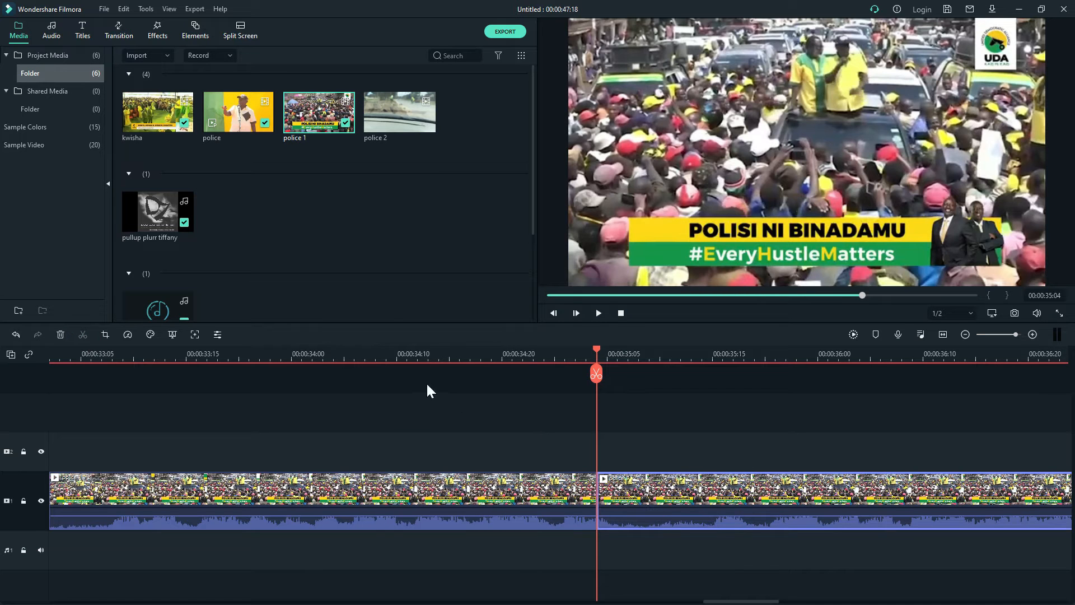
pyautogui.click(599, 313)
pyautogui.click(620, 313)
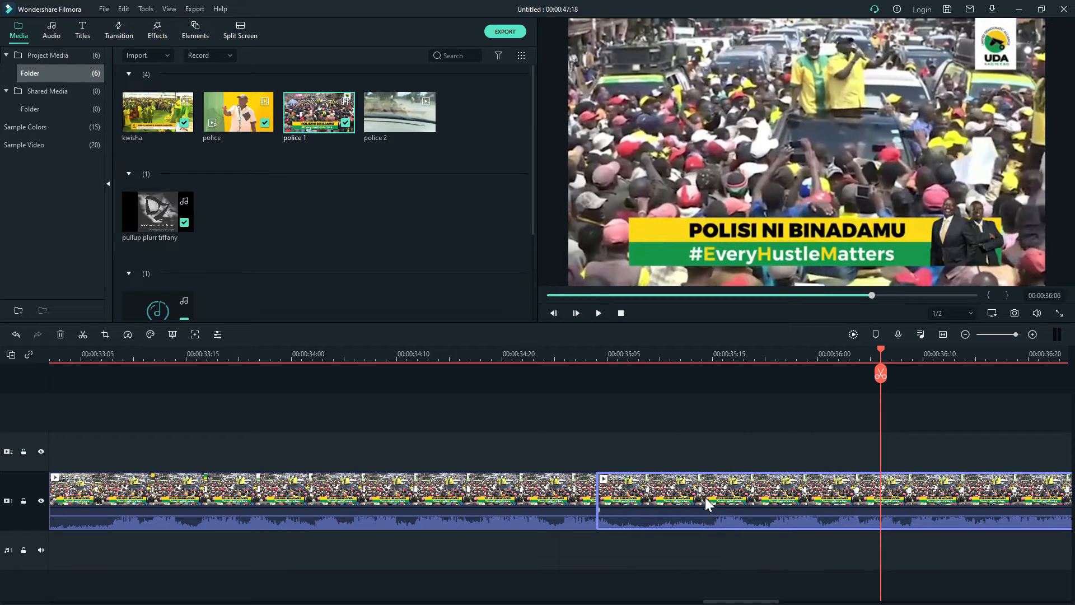
pyautogui.press('Delete')
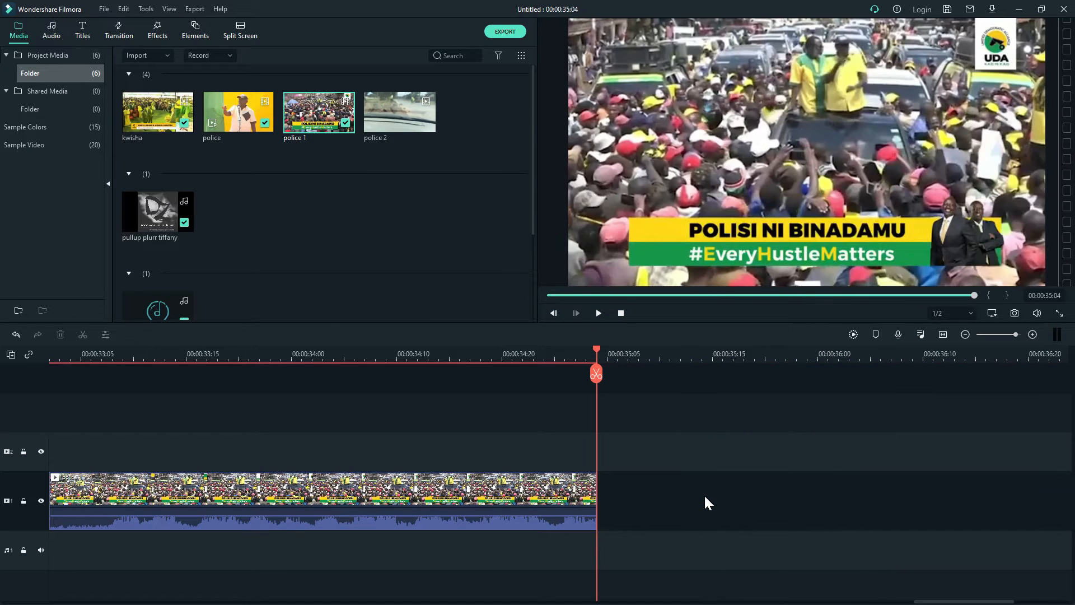
# Import "02 - BOUNTY KILLER - STOP IT CALM DUNG 2012" and place it on the audio track at the end of the "police 1" clip.
pyautogui.doubleClick(273, 247)
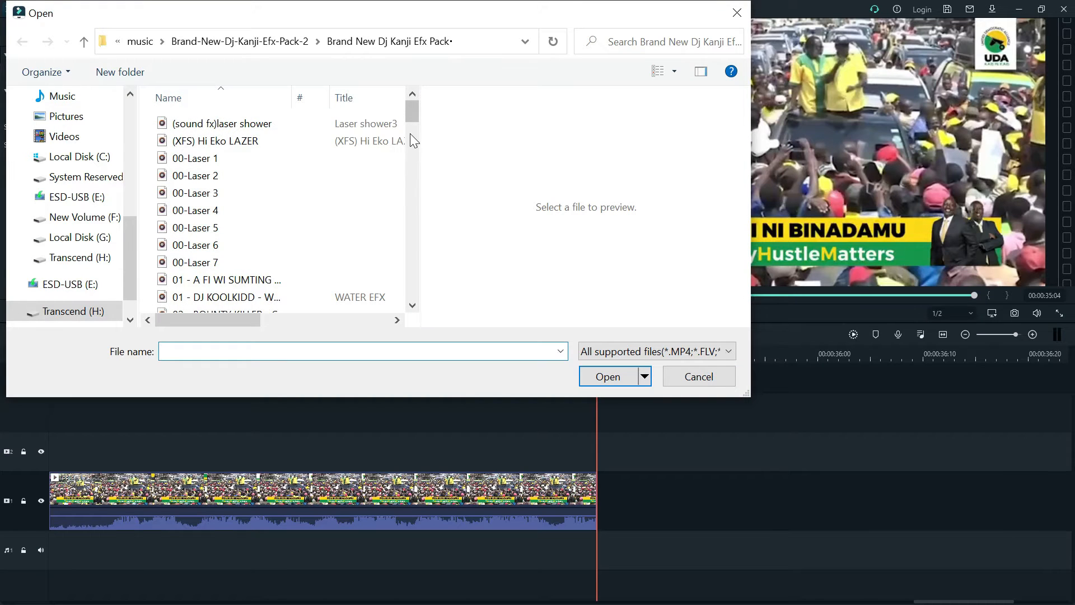
pyautogui.moveTo(411, 112); pyautogui.dragTo(412, 130)
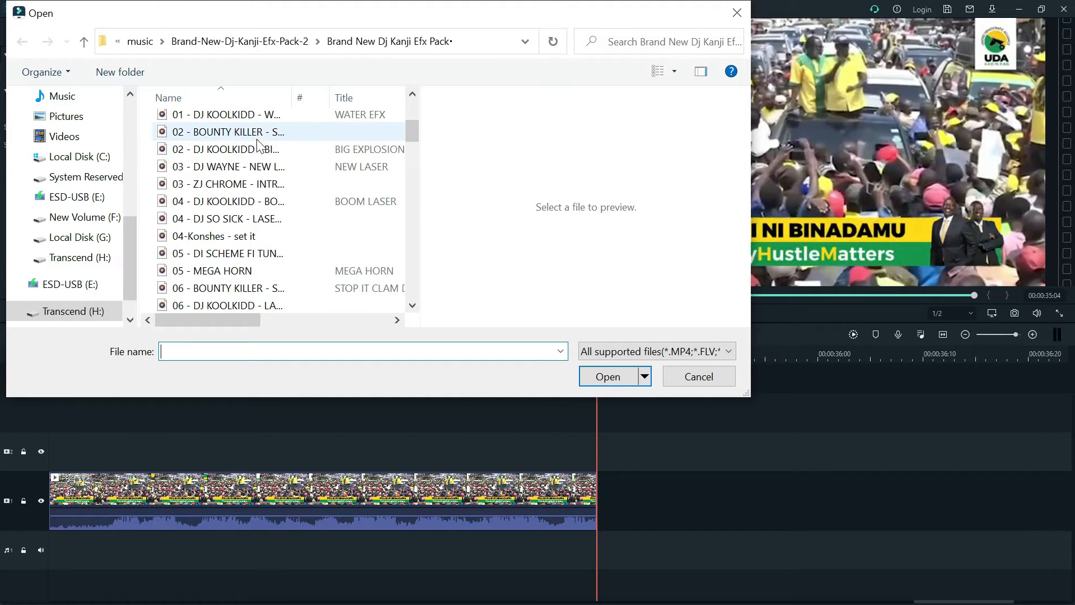
pyautogui.moveTo(291, 100); pyautogui.dragTo(352, 101)
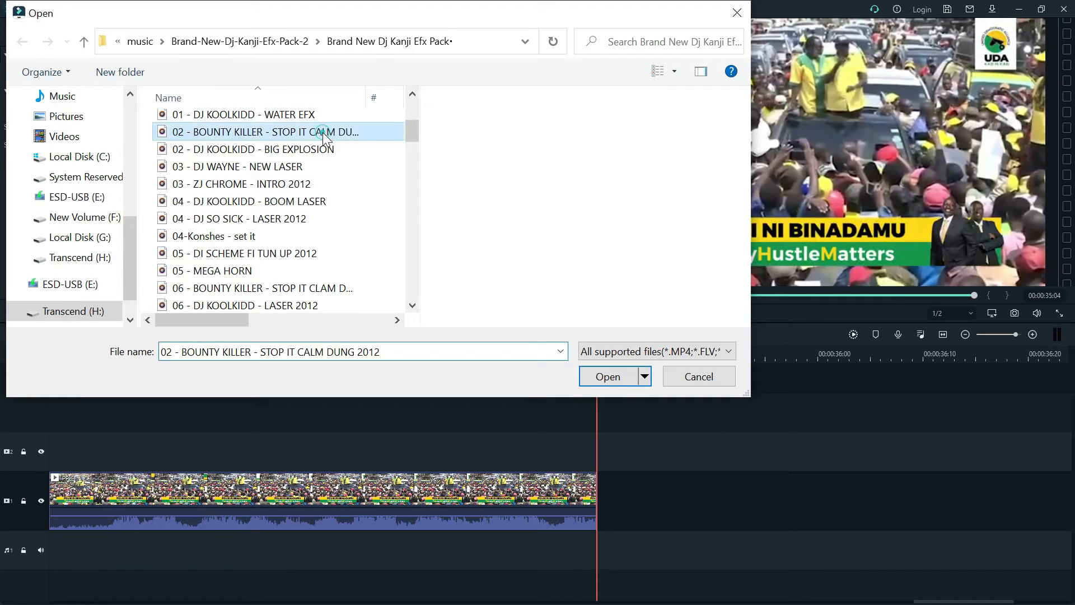
pyautogui.doubleClick(321, 130)
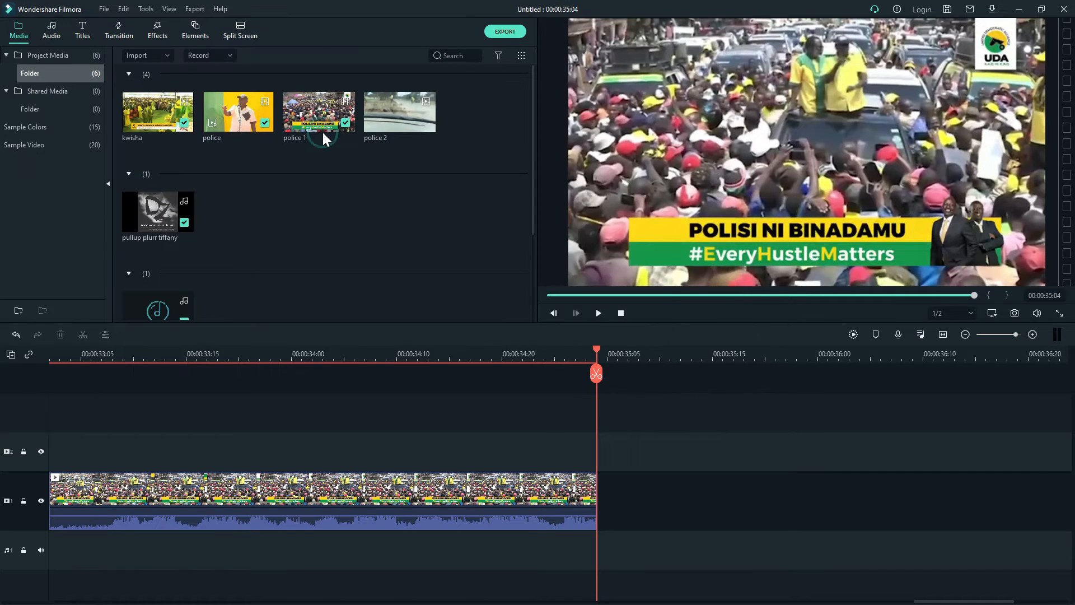
pyautogui.moveTo(445, 319); pyautogui.dragTo(602, 481)
pyautogui.moveTo(600, 442); pyautogui.dragTo(599, 456)
# Play the Bounty Killer sound effect through to its end.
pyautogui.click(599, 313)
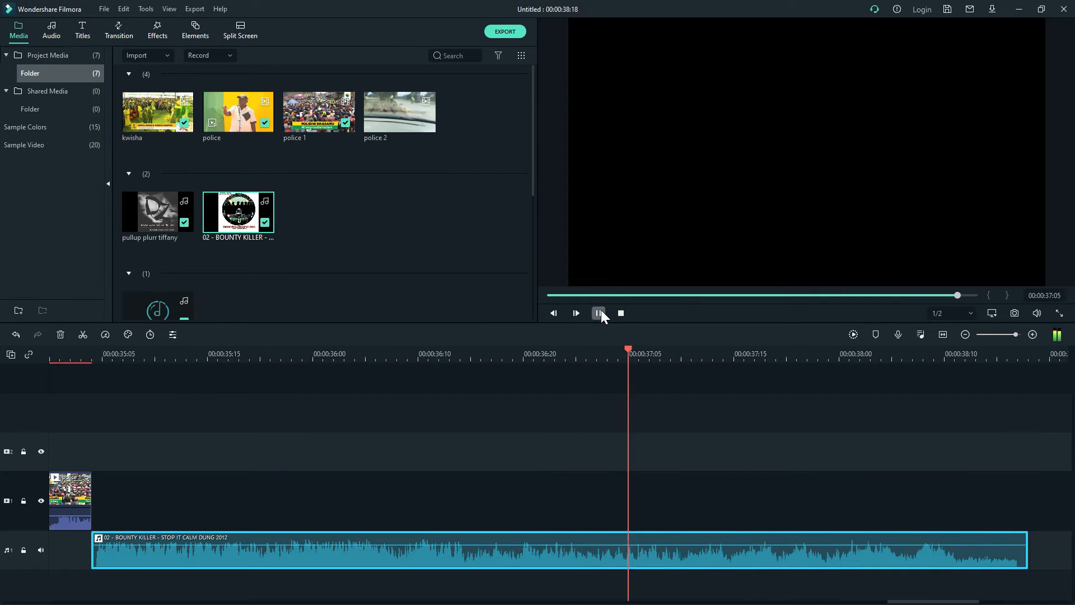
pyautogui.click(600, 313)
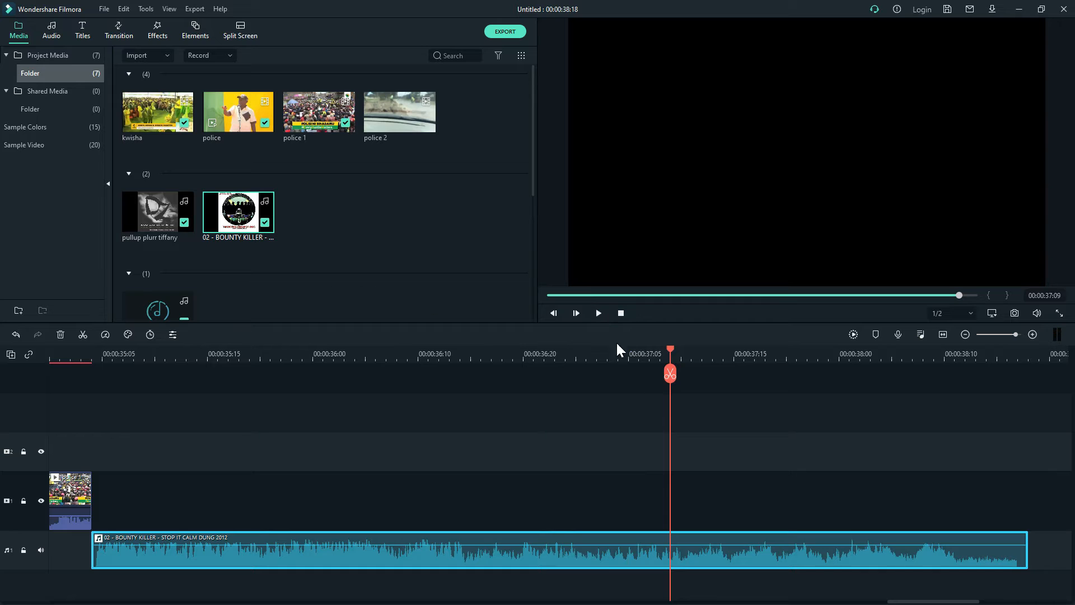
pyautogui.click(600, 314)
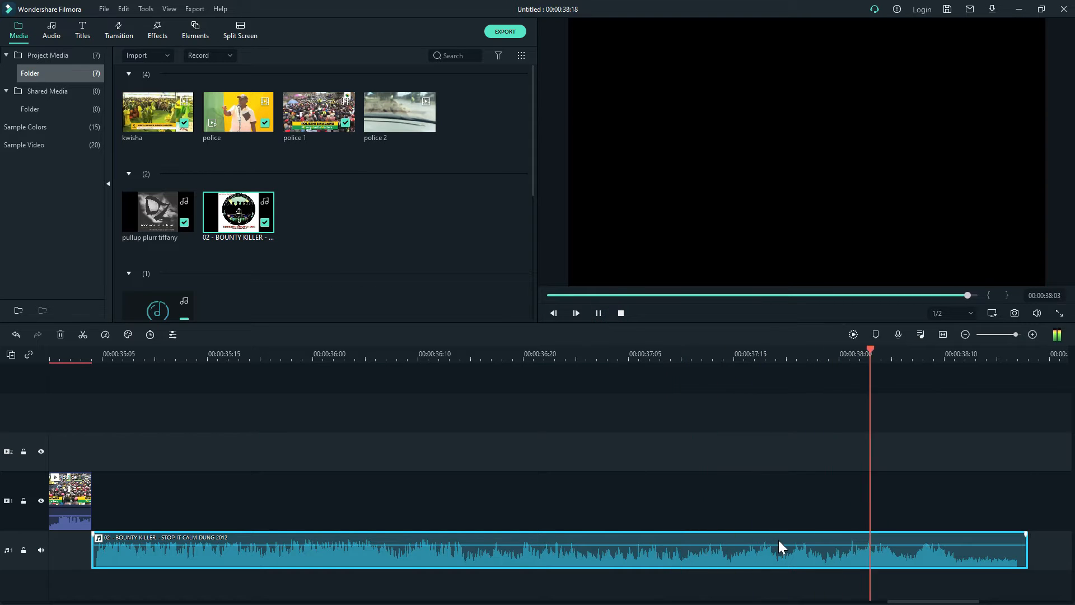
pyautogui.click(607, 339)
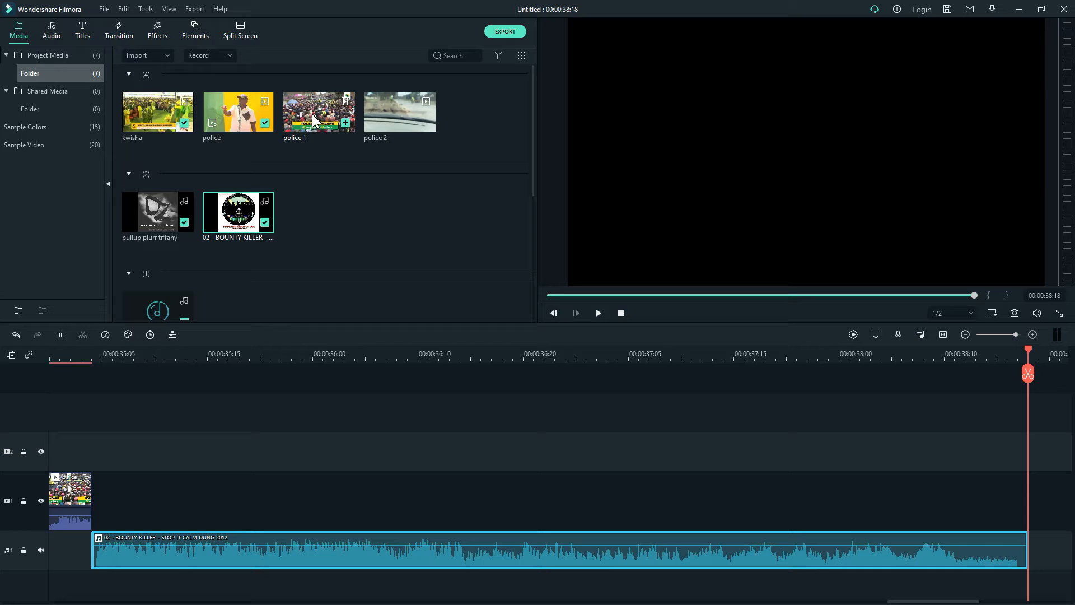
# Paste a copy of the last "police 1" segment at 00:00:35:04 above the Bounty Killer sound effect and mute the copy.
pyautogui.click(69, 502)
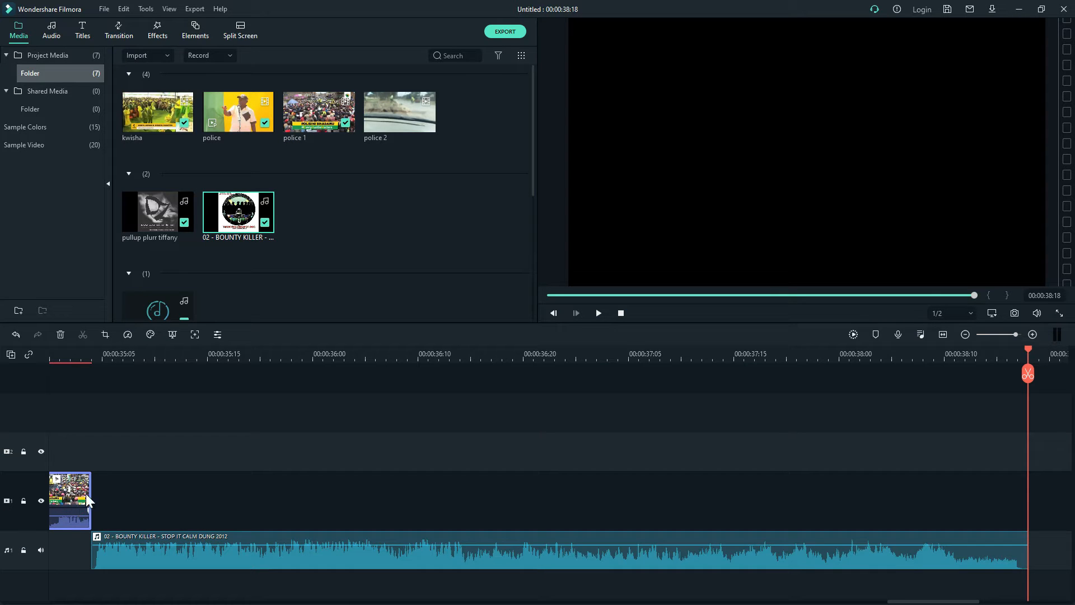
pyautogui.click(95, 354)
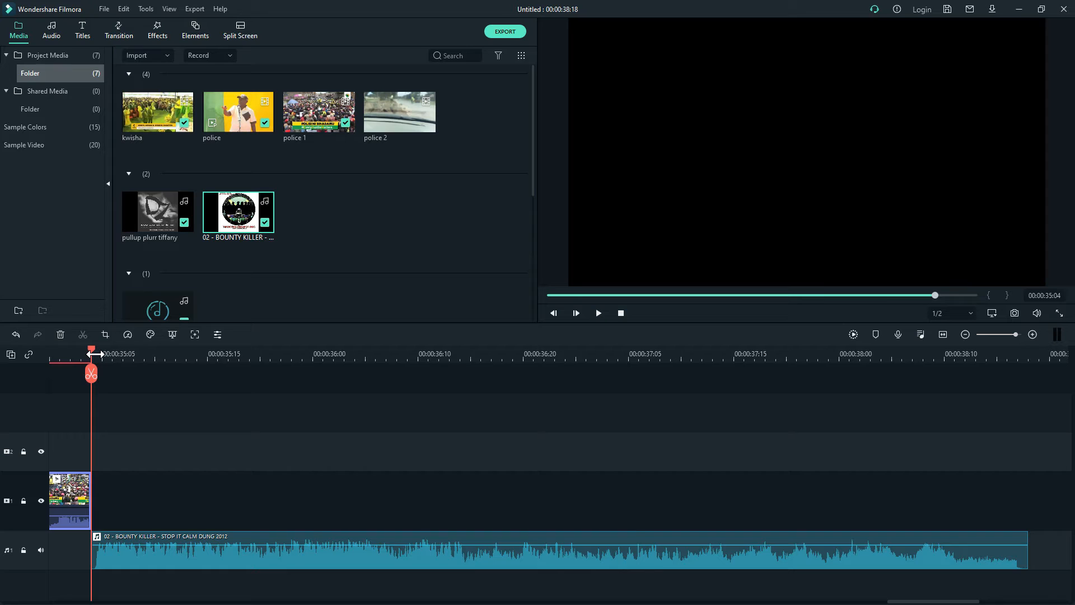
pyautogui.hotkey('ctrl', 'v')
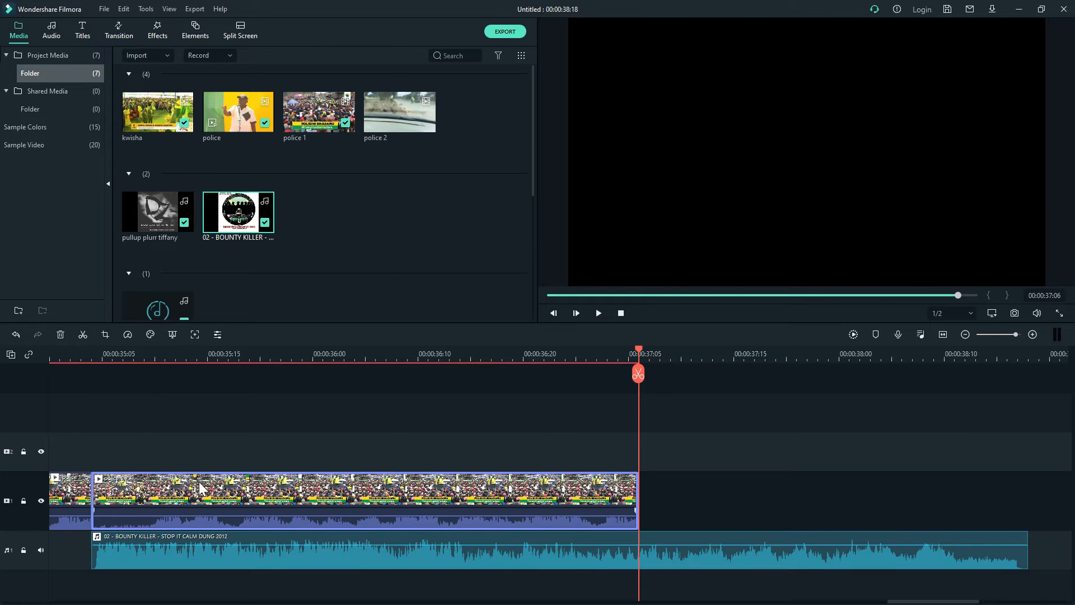
pyautogui.rightClick(200, 485)
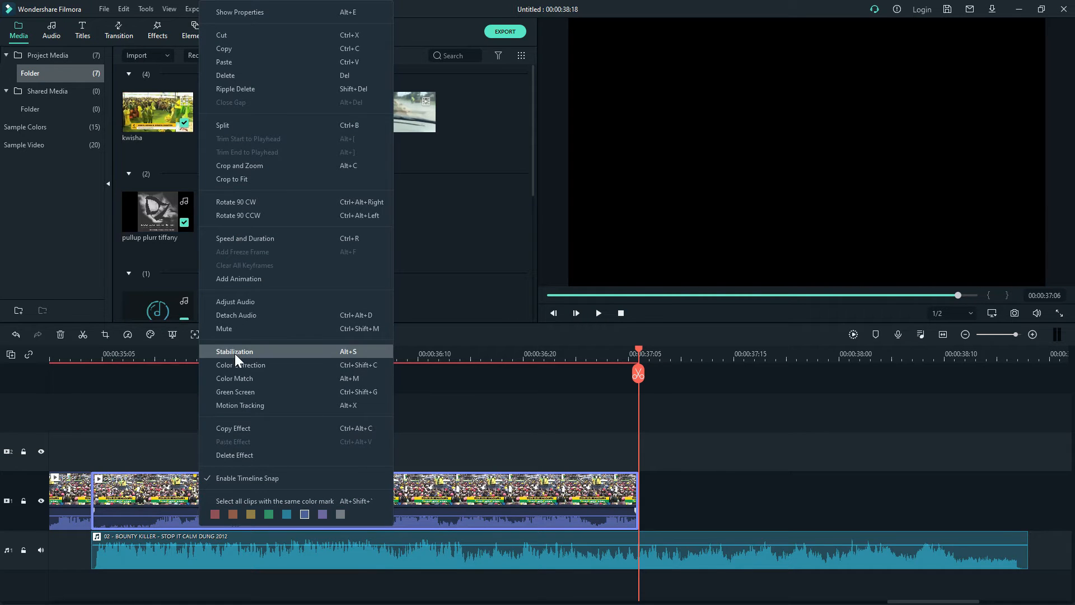
pyautogui.click(237, 323)
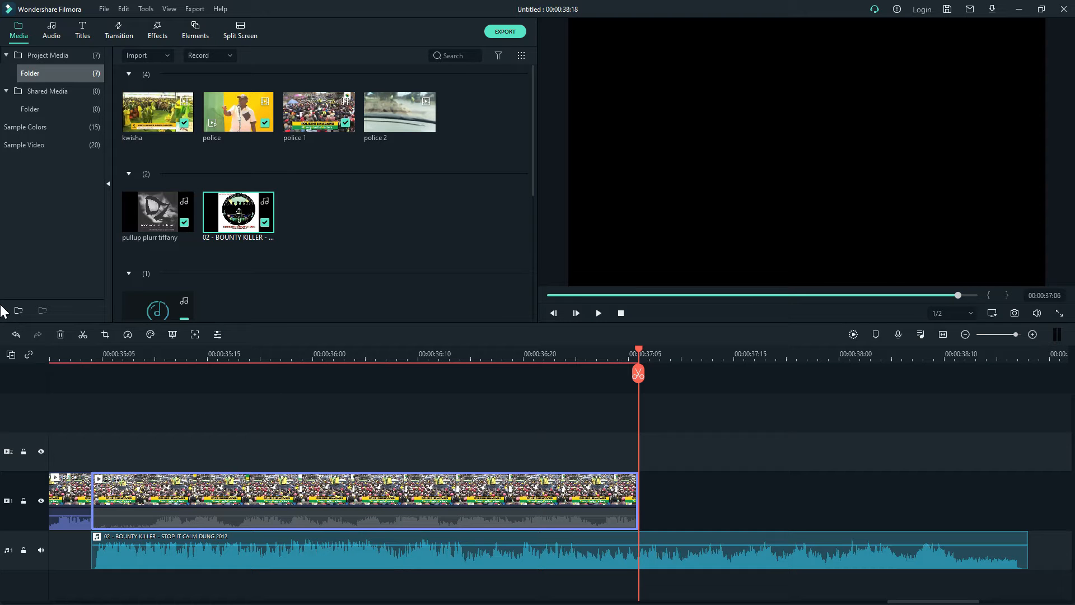
# Play the muted segment with the Bounty Killer sound effect, split the sound at 00:00:37:06 where the video ends and delete the remainder.
pyautogui.click(60, 354)
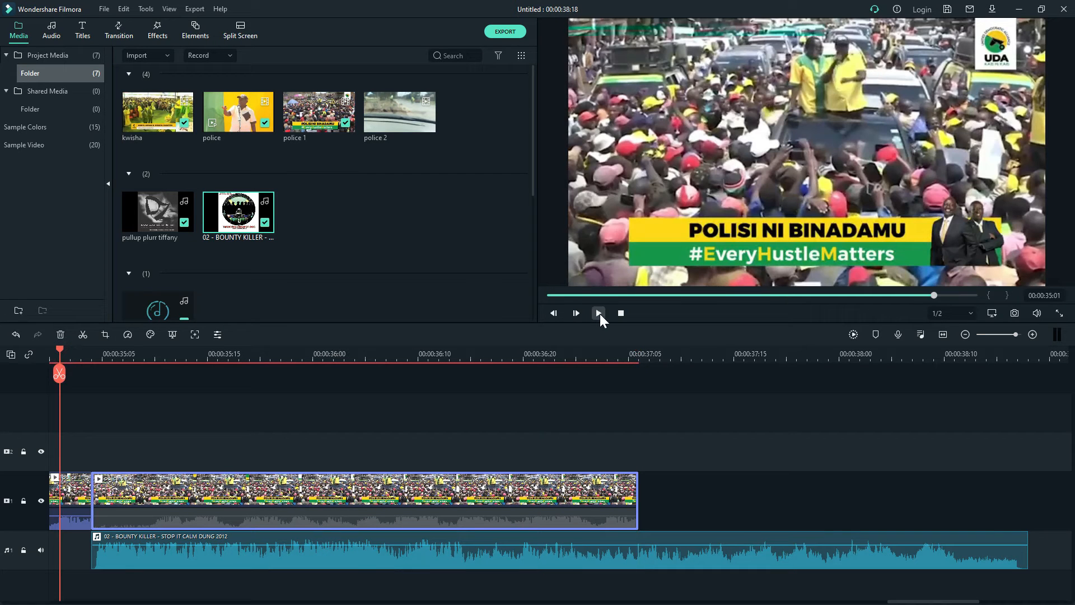
pyautogui.click(599, 314)
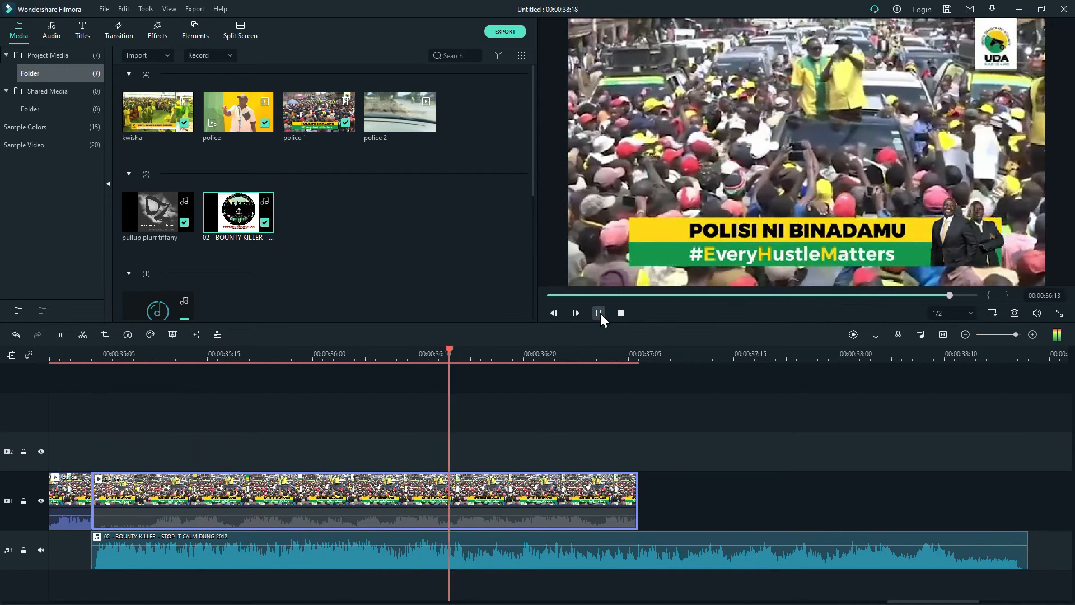
pyautogui.click(598, 313)
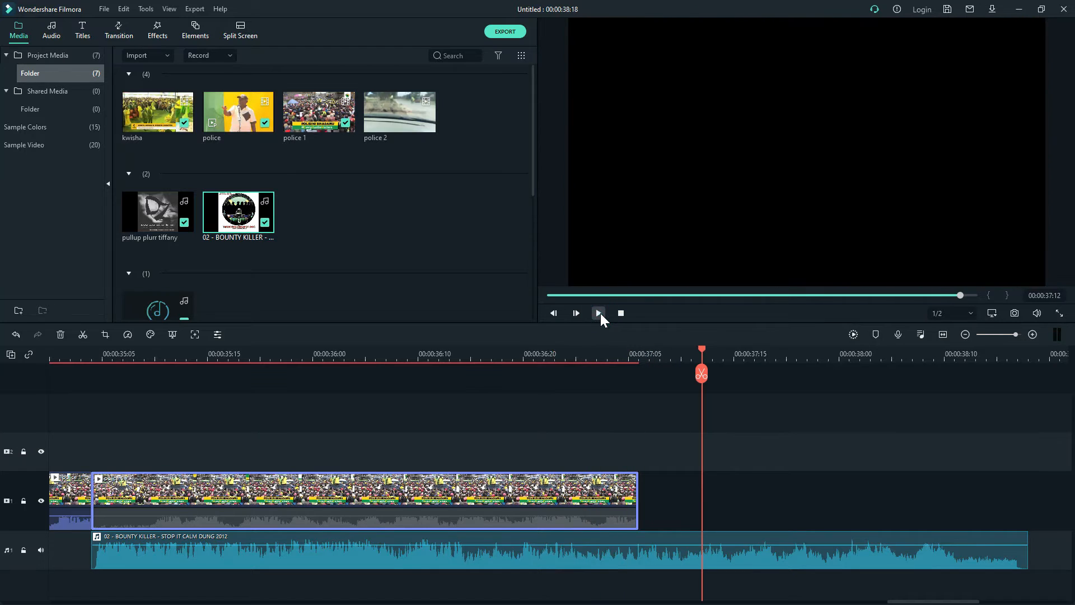
pyautogui.click(628, 359)
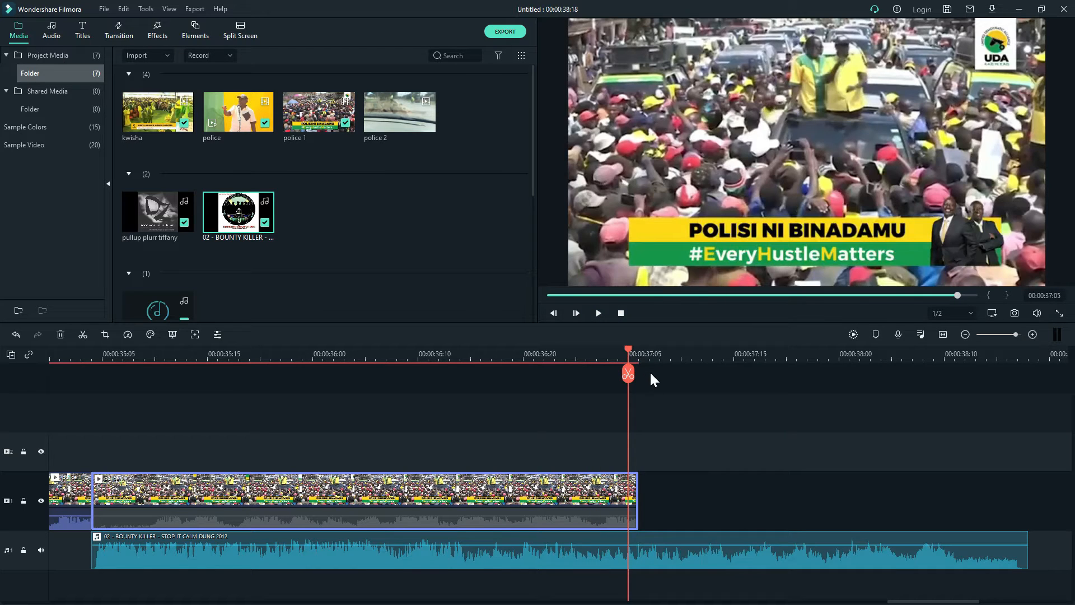
pyautogui.click(642, 360)
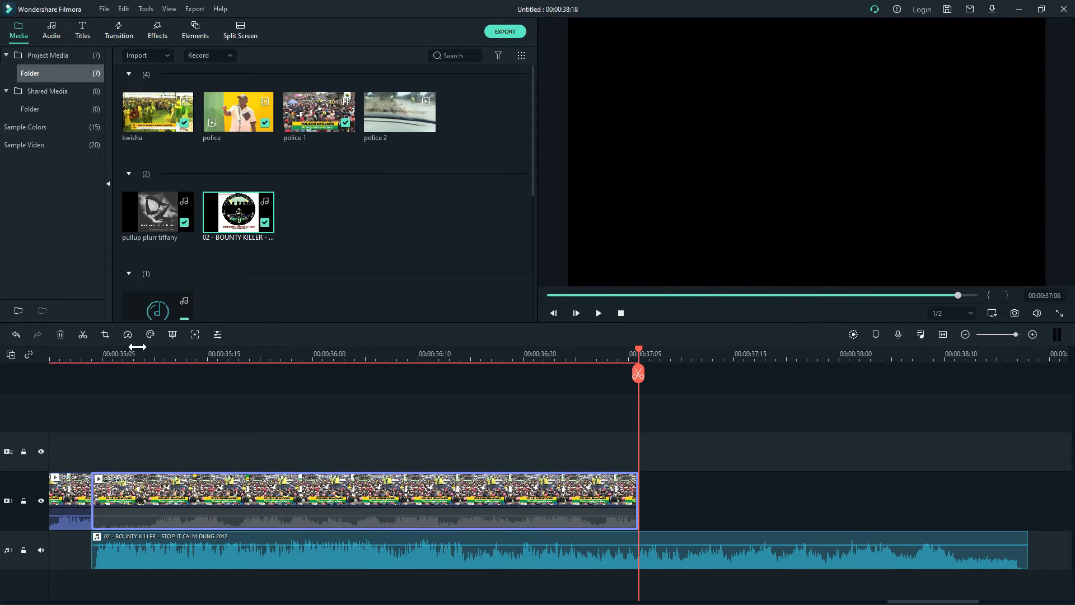
pyautogui.click(85, 334)
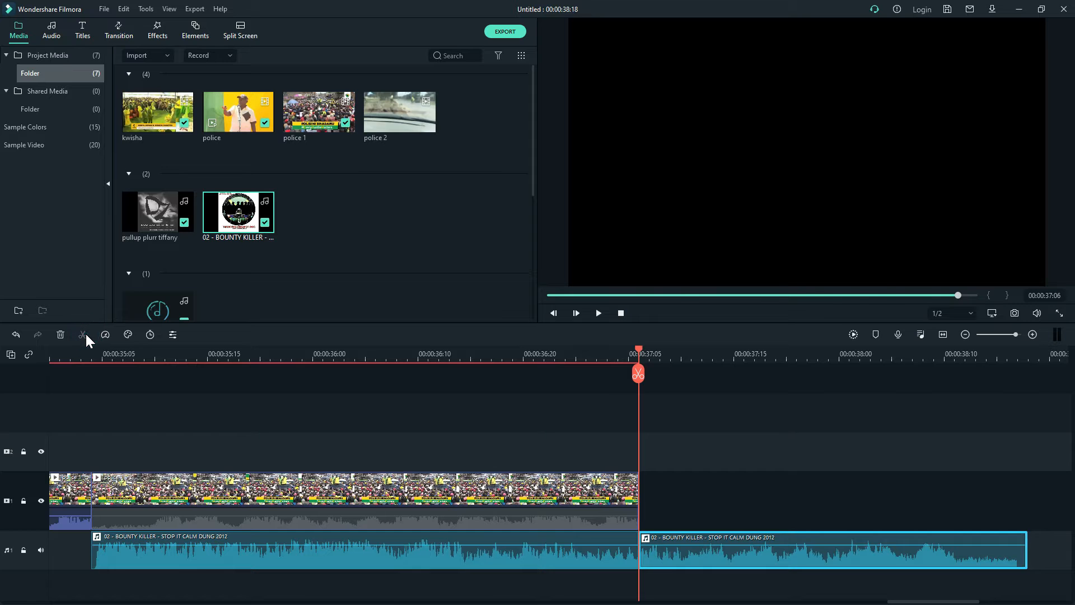
pyautogui.press('Delete')
# Import "POLICE SIREN" from the effects pack folder and place it on the audio track directly after the shortened Bounty Killer sound.
pyautogui.doubleClick(322, 203)
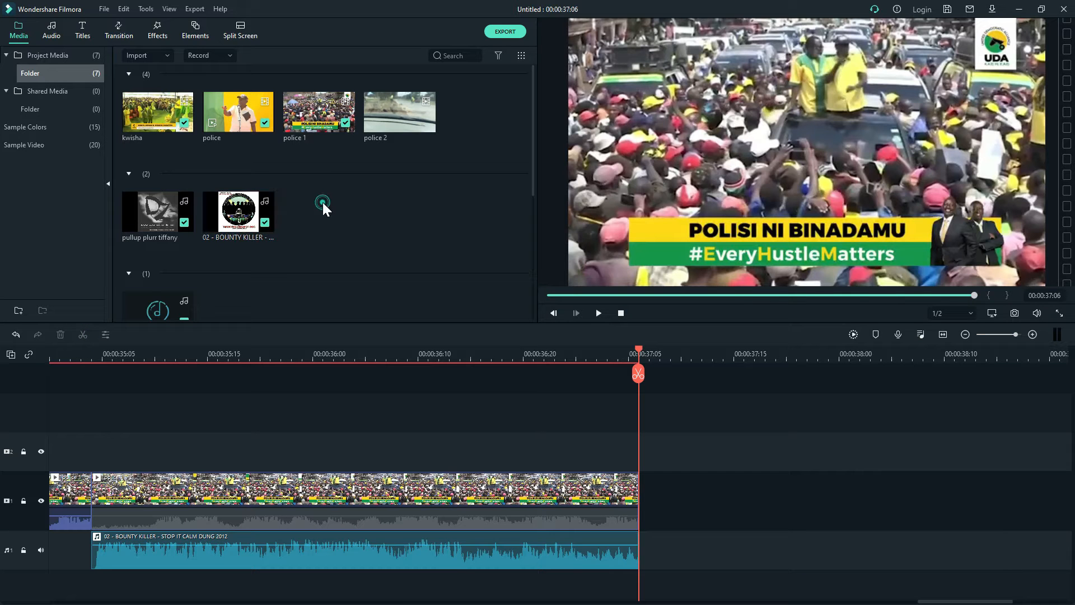
pyautogui.moveTo(408, 112); pyautogui.dragTo(442, 279)
pyautogui.moveTo(186, 180); pyautogui.dragTo(686, 559)
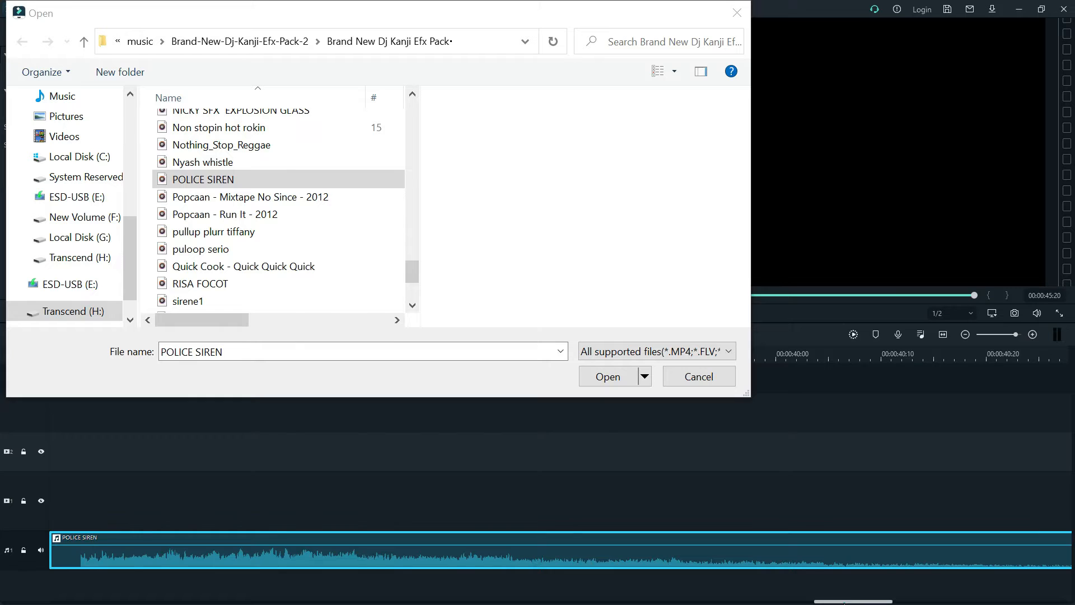
pyautogui.moveTo(845, 602); pyautogui.dragTo(829, 602)
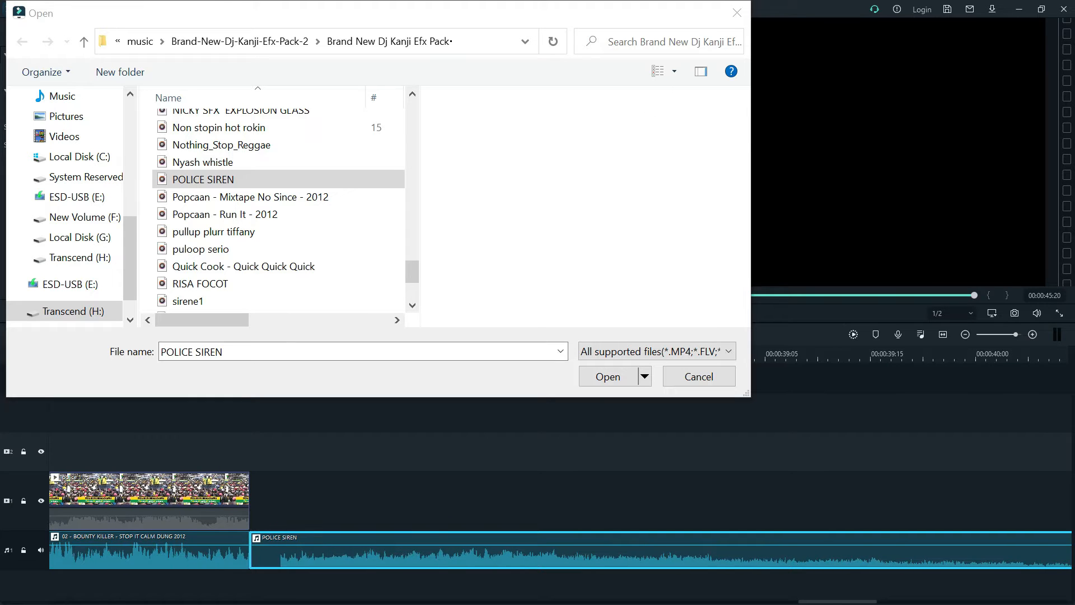
pyautogui.click(730, 16)
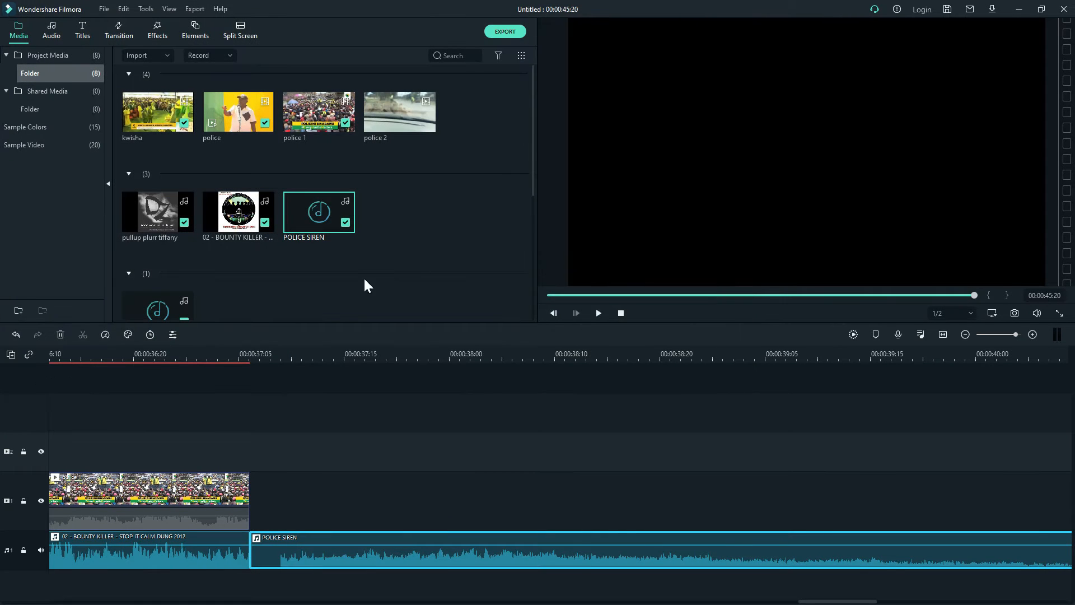
# Play from 00:00:37:04 into the "POLICE SIREN" sound and delete the siren from the audio track.
pyautogui.click(228, 352)
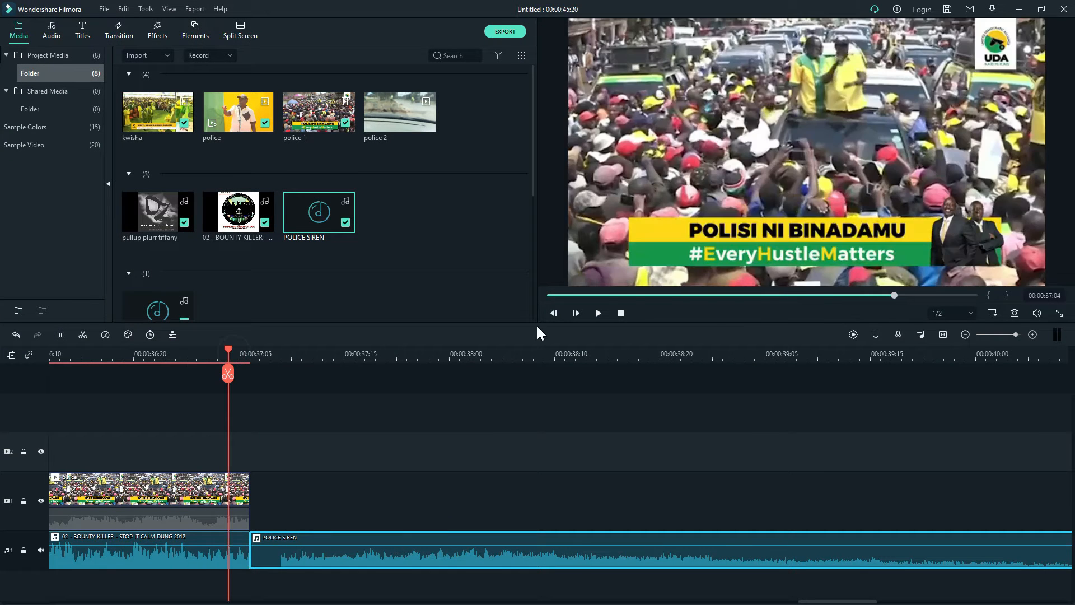
pyautogui.click(599, 314)
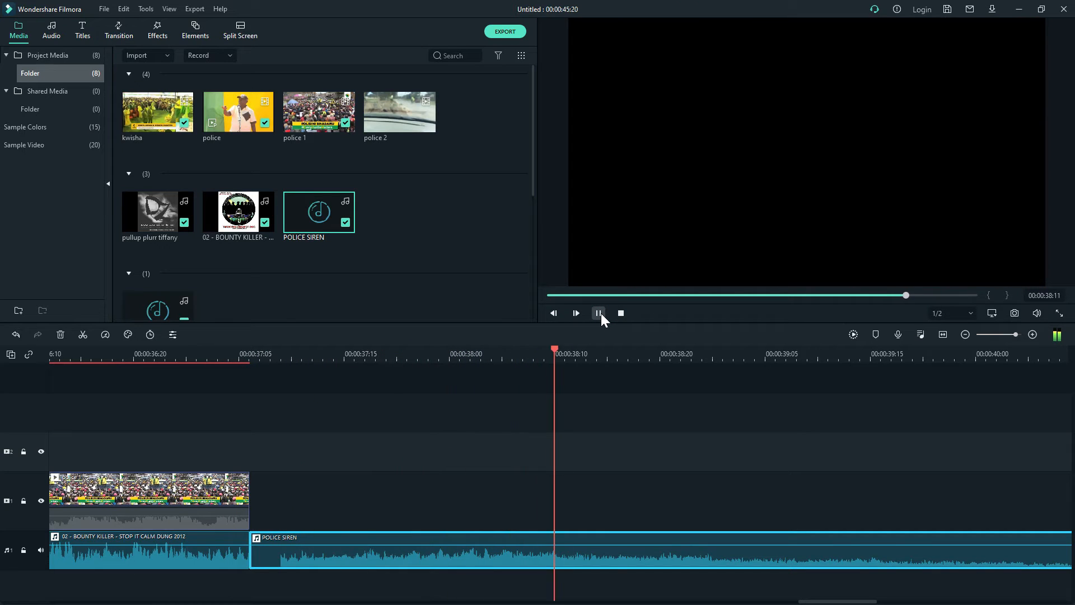
pyautogui.click(600, 314)
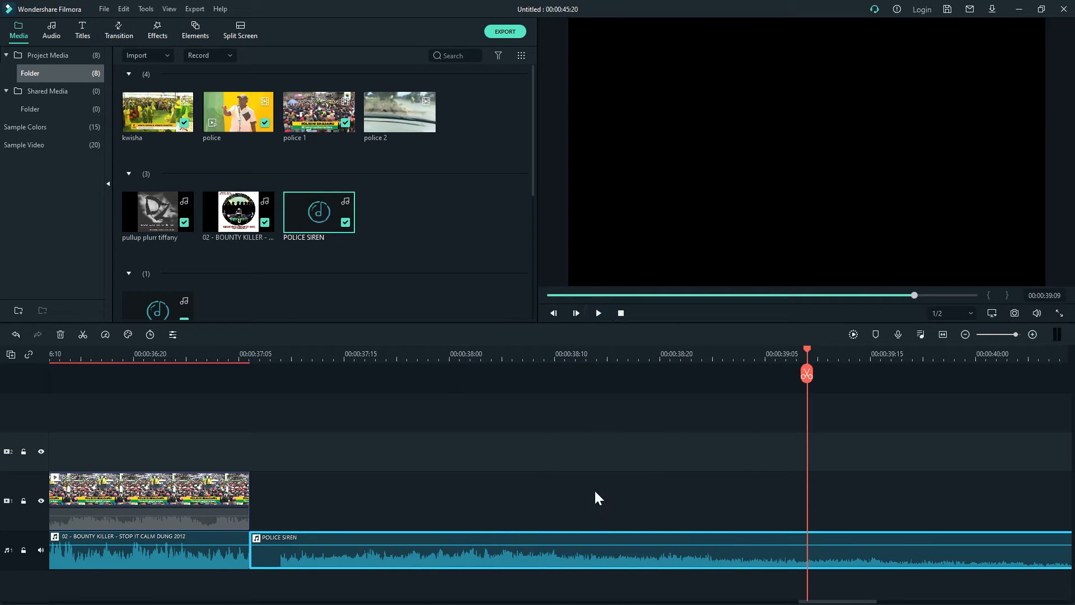
pyautogui.press('Delete')
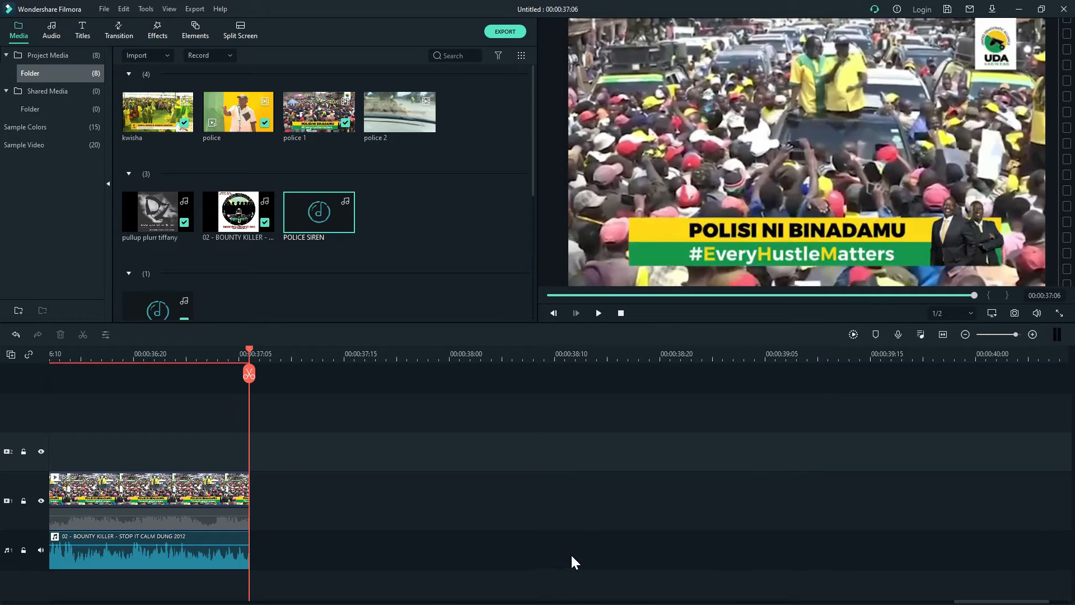
# Enlarge the last muted "police 1" segment and reposition its picture so the banner and UDA logo fall outside the frame.
pyautogui.click(654, 229)
pyautogui.moveTo(568, 284); pyautogui.dragTo(528, 313)
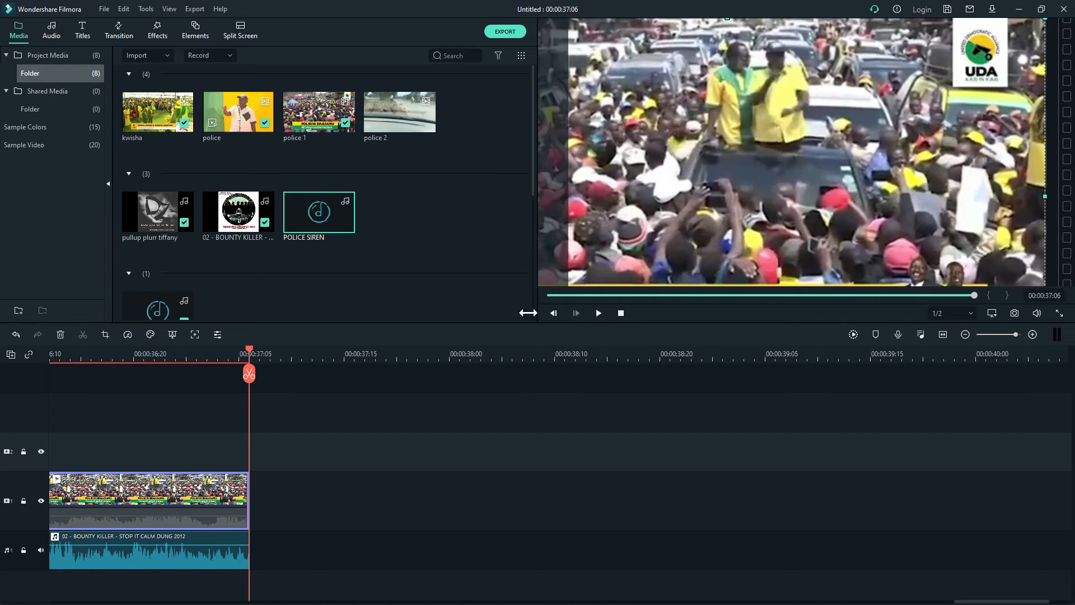
pyautogui.moveTo(630, 204); pyautogui.dragTo(726, 223)
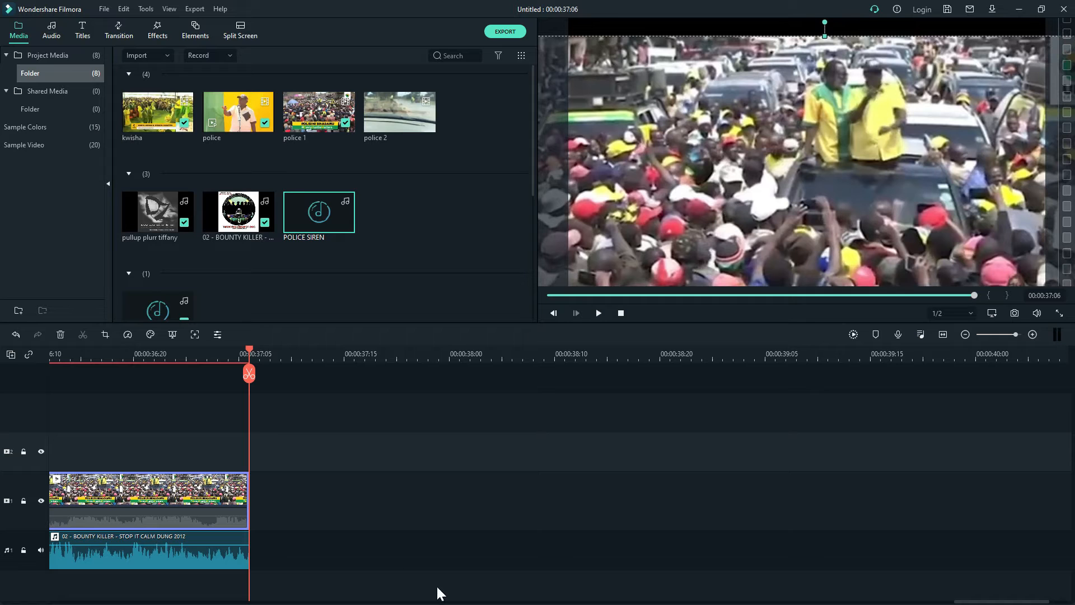
# Enlarge and reposition the "police 1" segment at 00:00:27:19 so its banner and logo fall outside the frame.
pyautogui.click(867, 295)
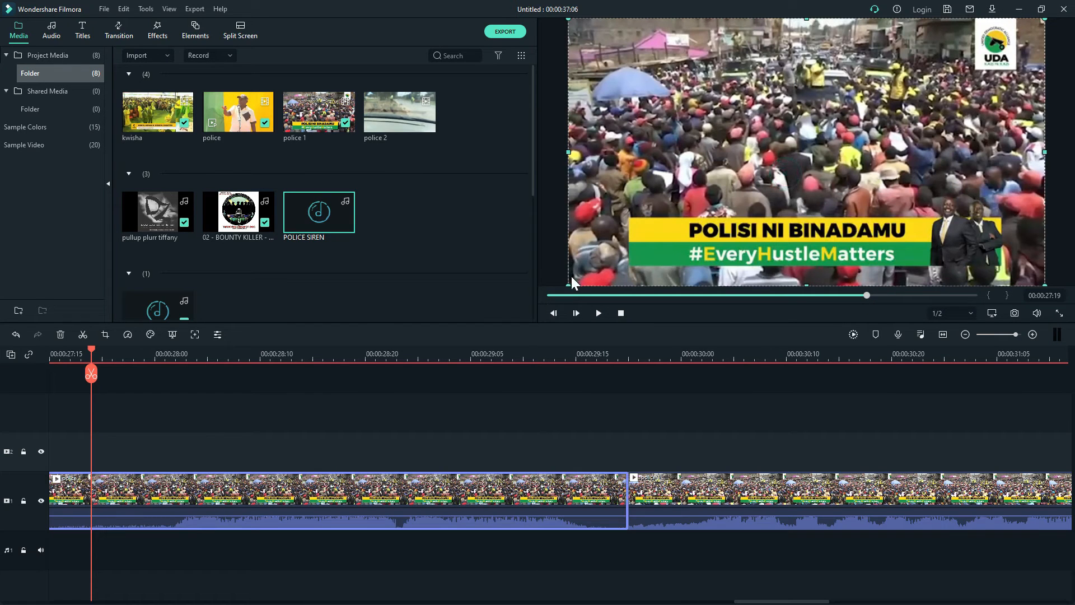
pyautogui.moveTo(570, 284); pyautogui.dragTo(538, 331)
pyautogui.moveTo(661, 171); pyautogui.dragTo(742, 172)
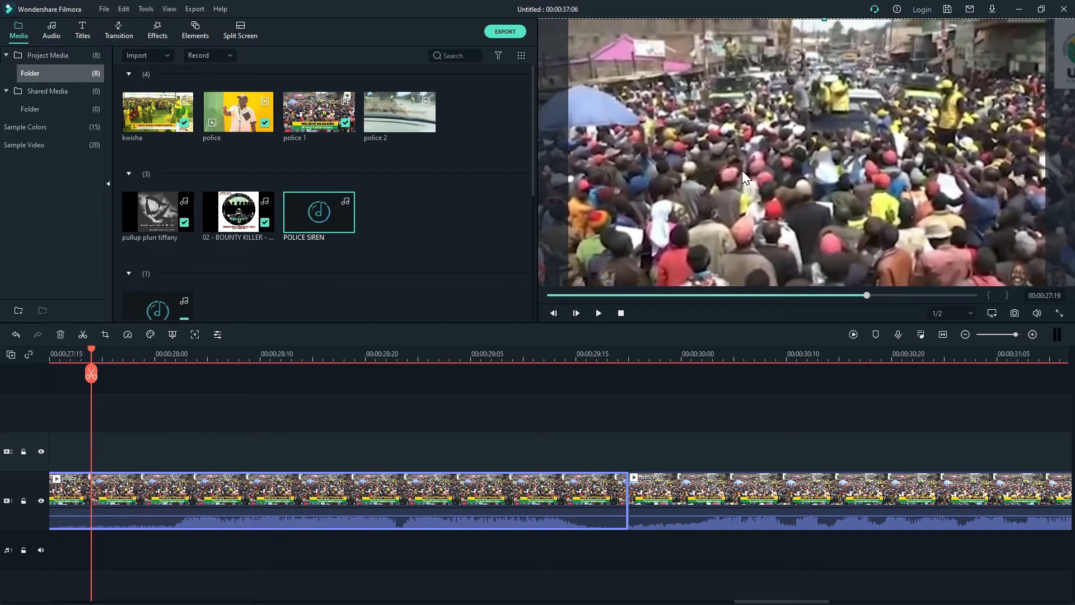
# Play the project from the beginning into the muted segment with the Bounty Killer sound effect.
pyautogui.click(552, 294)
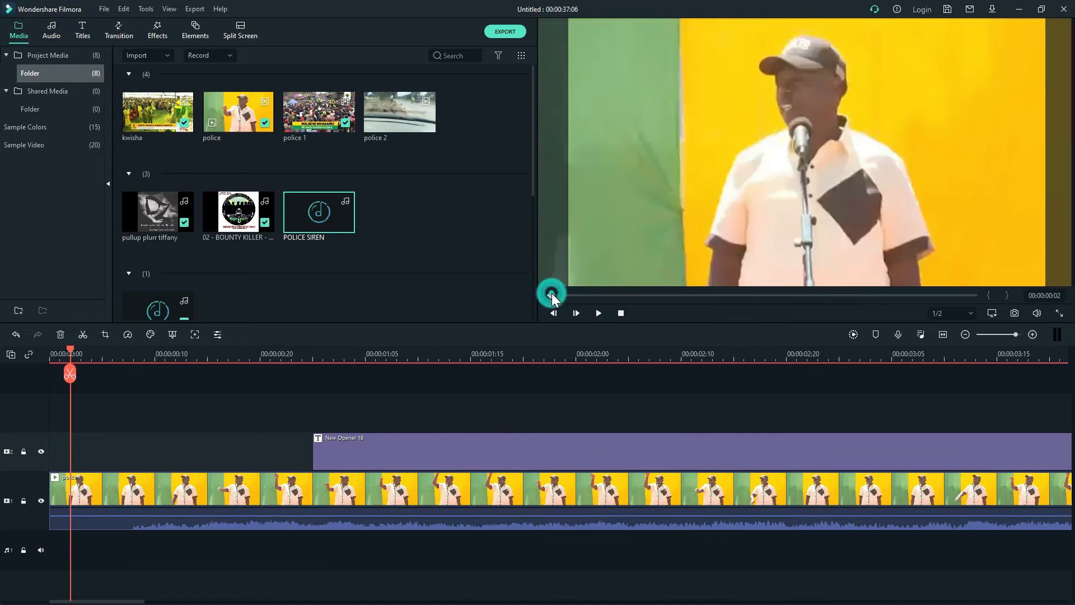
pyautogui.click(597, 317)
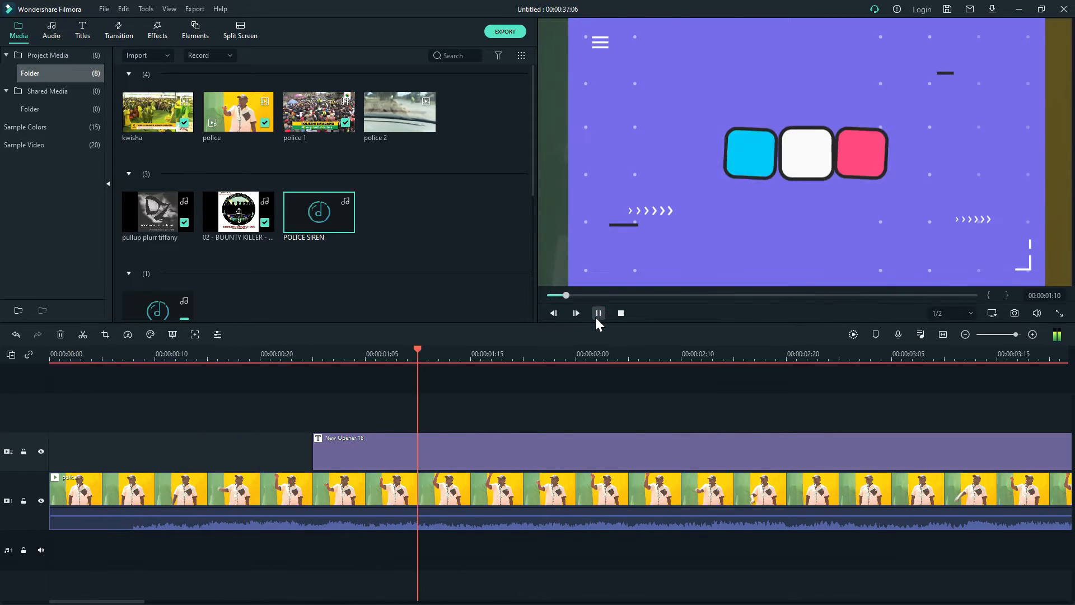
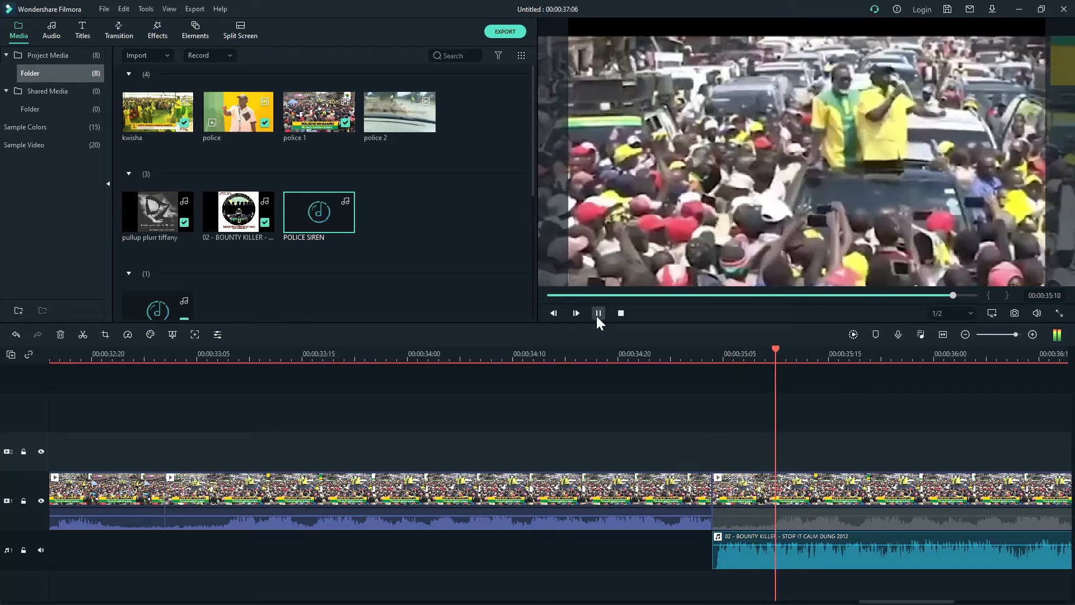
pyautogui.click(596, 316)
# Enlarge and reposition the "police 1" segment just before the Bounty Killer sound, at 00:00:33:17, to push its banner and logo out of frame.
pyautogui.click(427, 493)
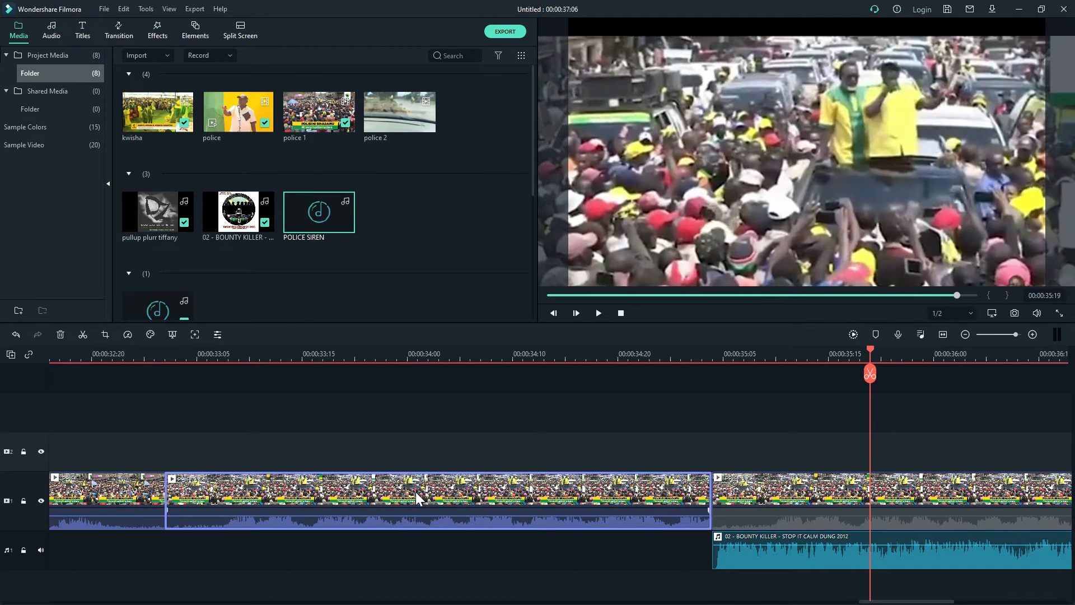
pyautogui.click(329, 355)
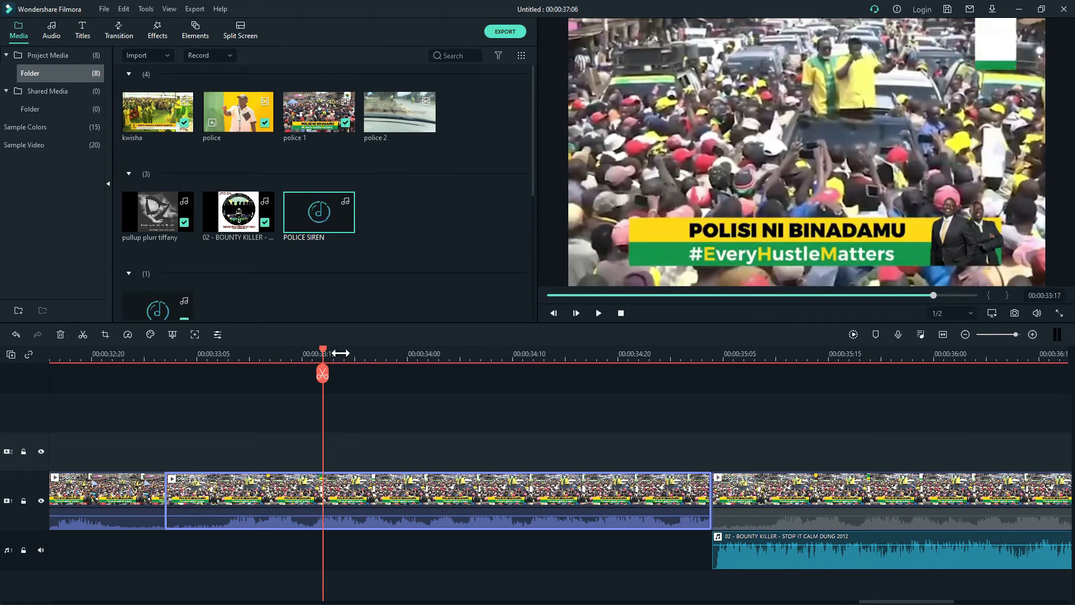
pyautogui.click(600, 270)
pyautogui.moveTo(568, 285); pyautogui.dragTo(719, 230)
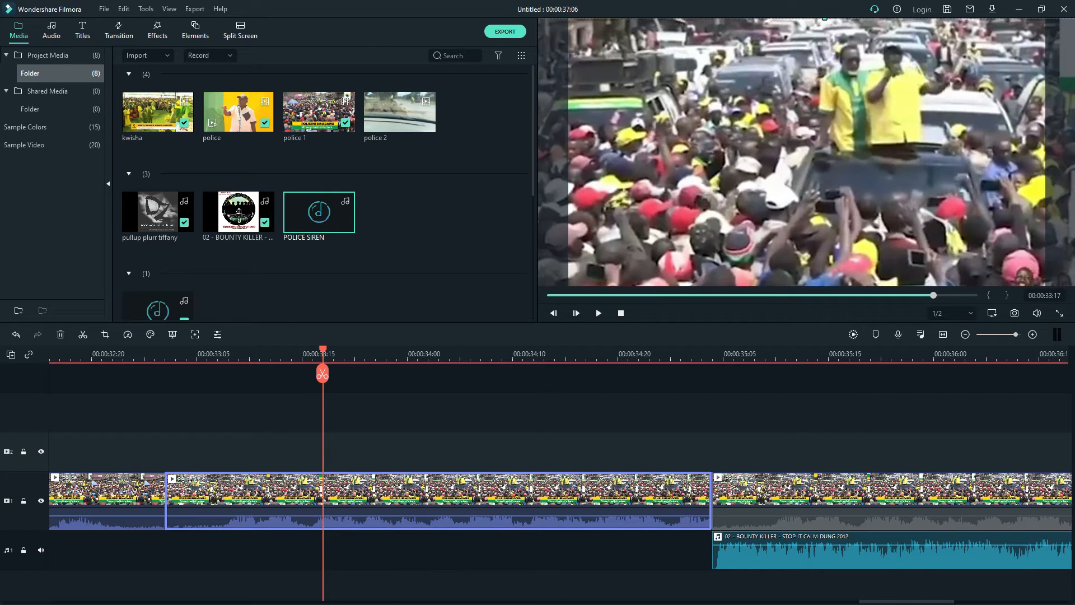
# Enlarge and reposition the preceding "police 1" segment at 00:00:32:17 so its banner and logo fall outside the frame.
pyautogui.moveTo(909, 602); pyautogui.dragTo(894, 602)
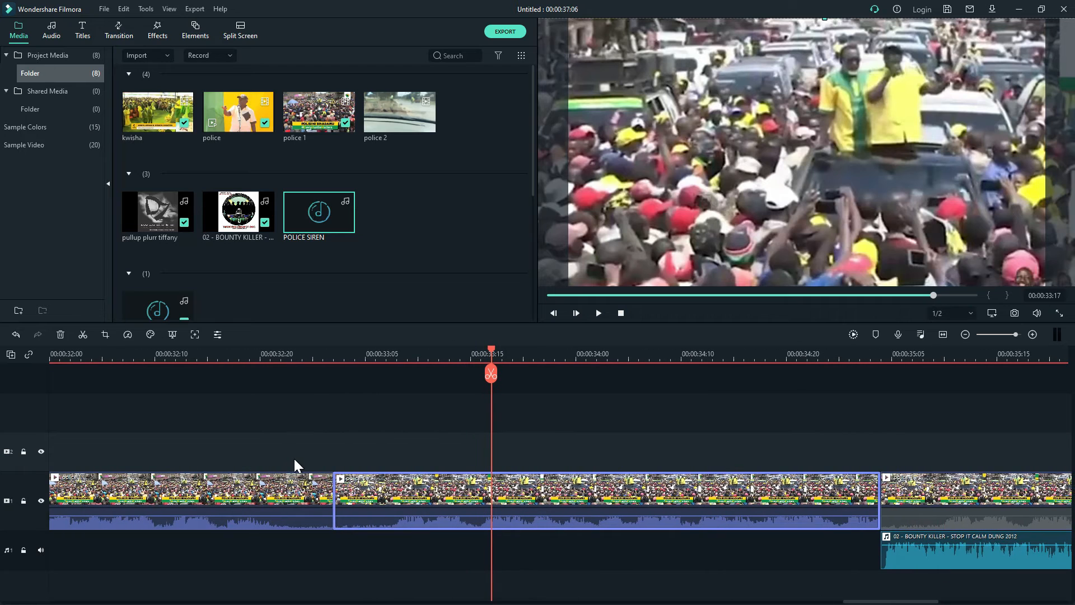
pyautogui.click(228, 357)
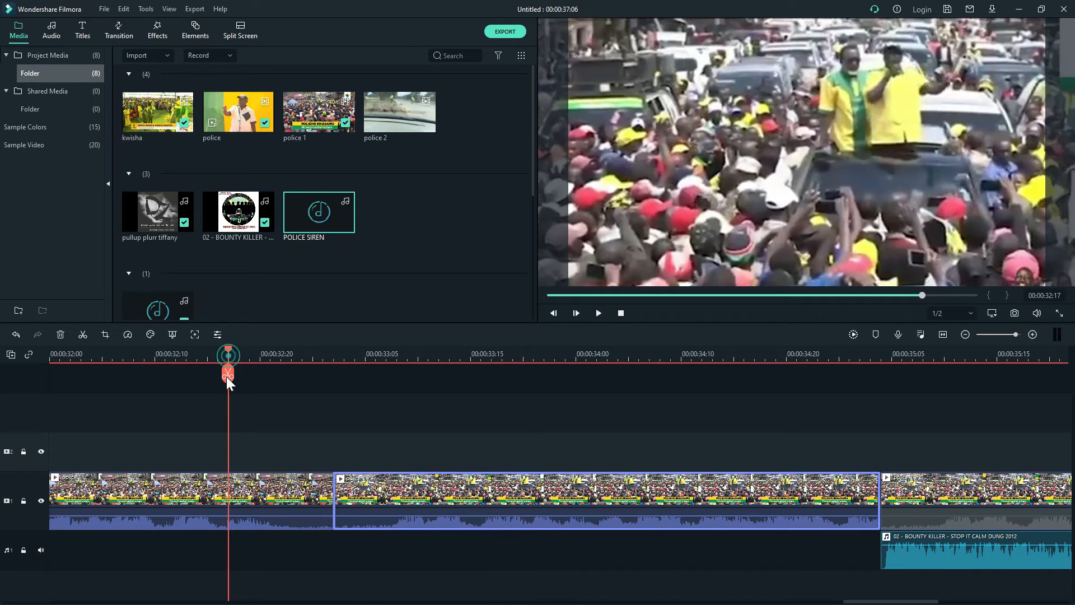
pyautogui.click(257, 486)
pyautogui.moveTo(570, 285); pyautogui.dragTo(540, 343)
pyautogui.moveTo(631, 193); pyautogui.dragTo(701, 213)
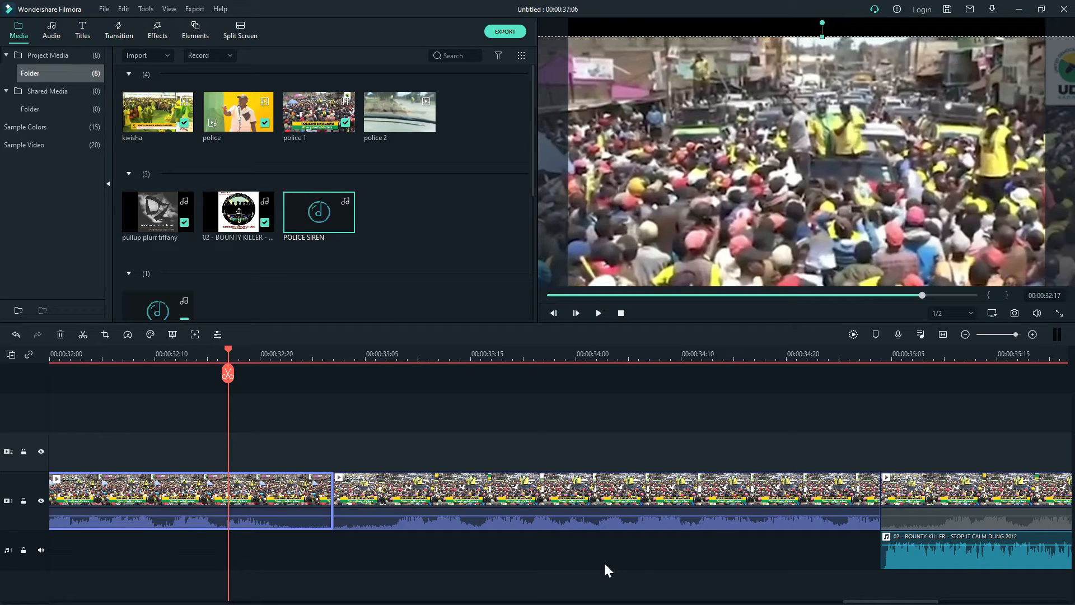
# Scrub back through the first "police 1" segment from 00:00:28:24 to 00:00:25:06 to check its framing.
pyautogui.moveTo(911, 601); pyautogui.dragTo(788, 601)
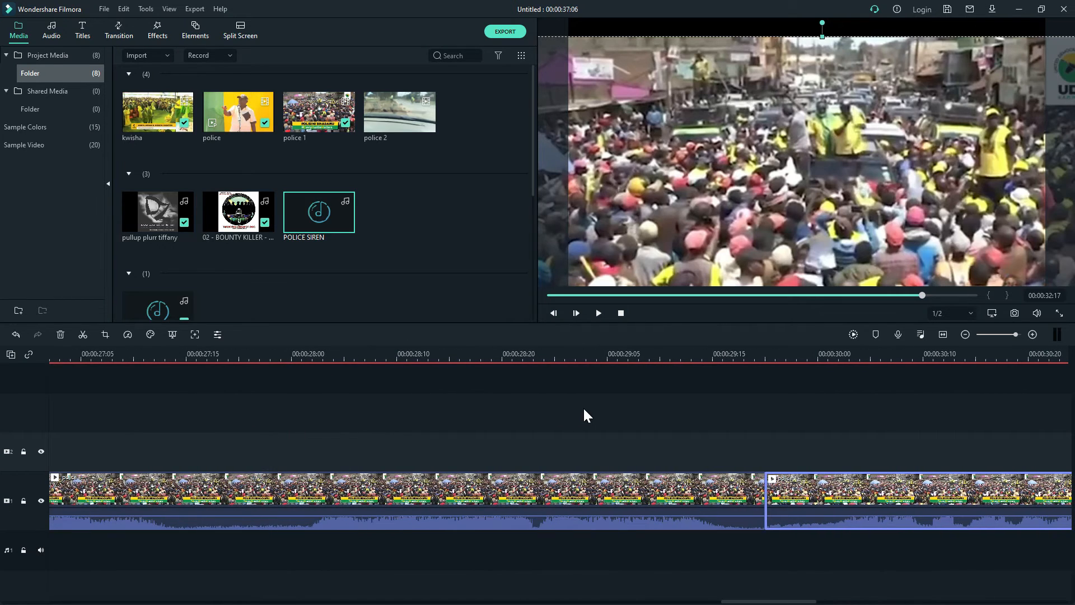
pyautogui.click(544, 357)
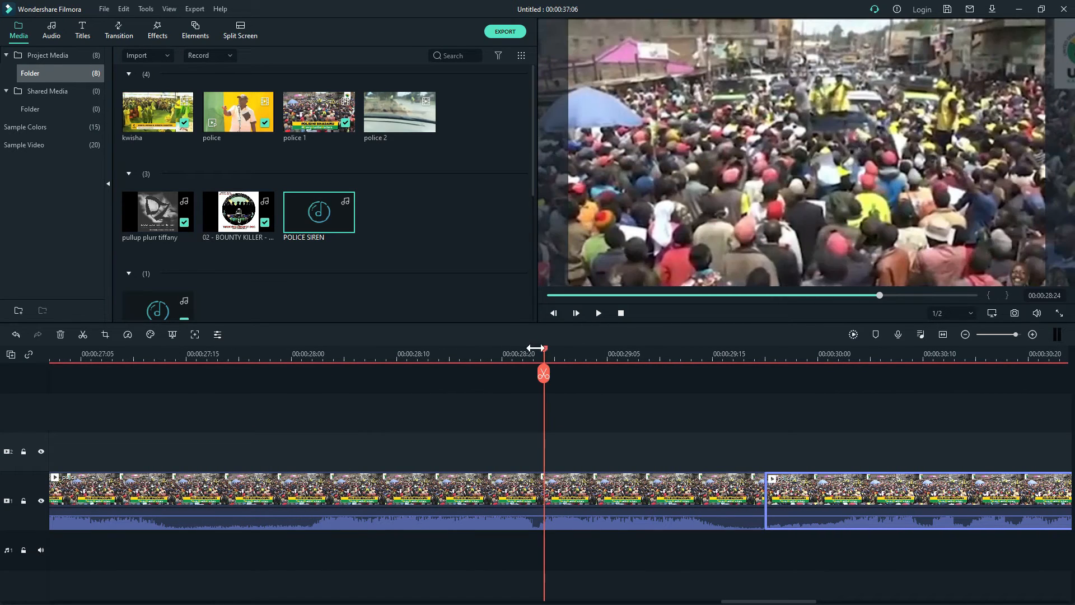
pyautogui.moveTo(545, 351); pyautogui.dragTo(8, 415)
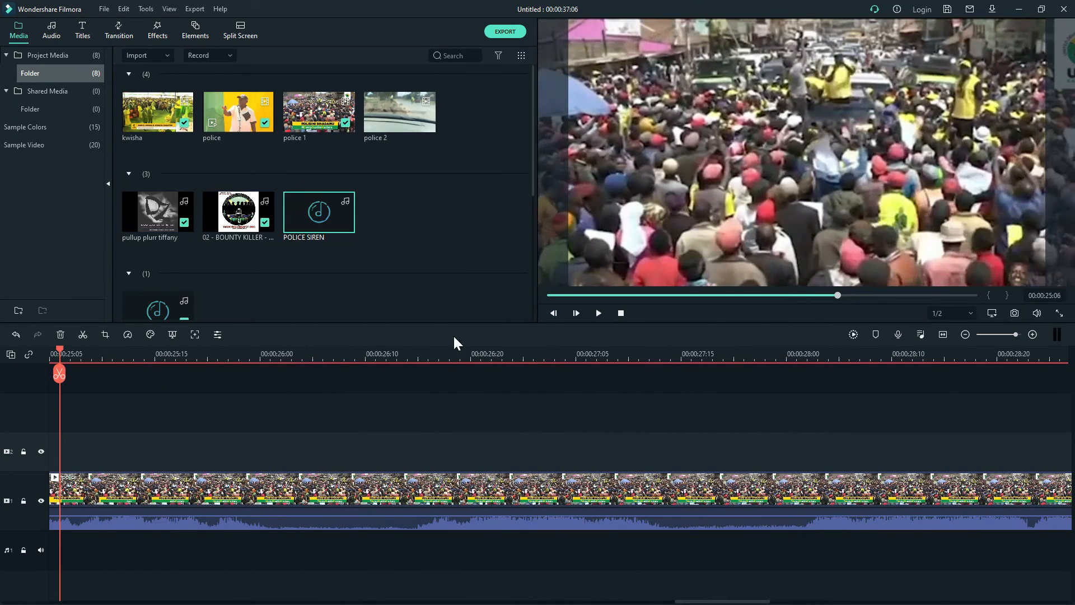
# Play the project from the beginning through the "kwisha" clip and pause at 00:00:24:23 in the first "police 1" segment.
pyautogui.click(549, 294)
pyautogui.click(598, 313)
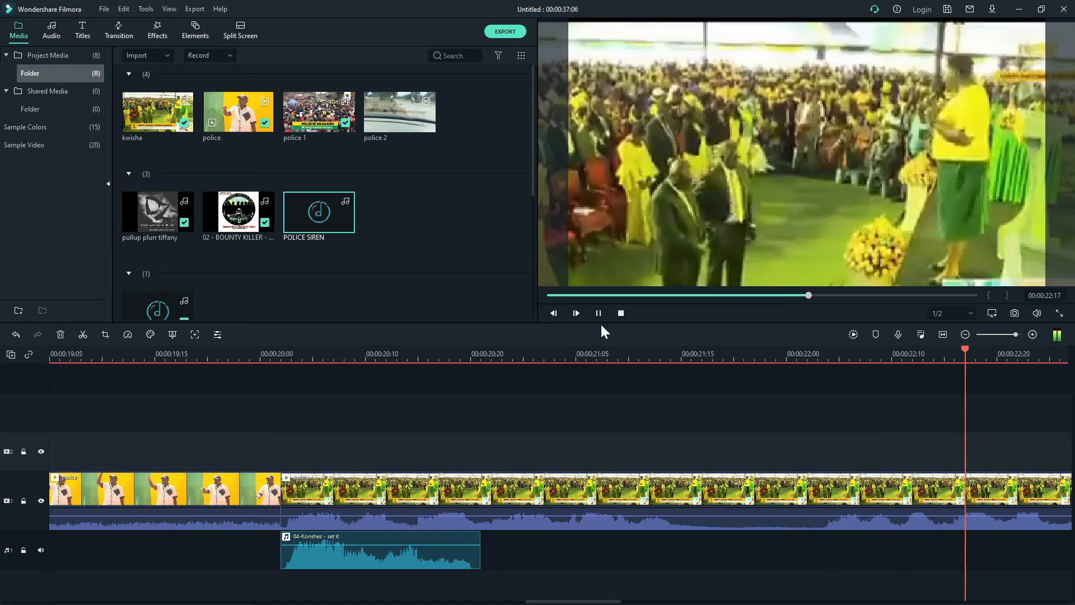
pyautogui.click(599, 313)
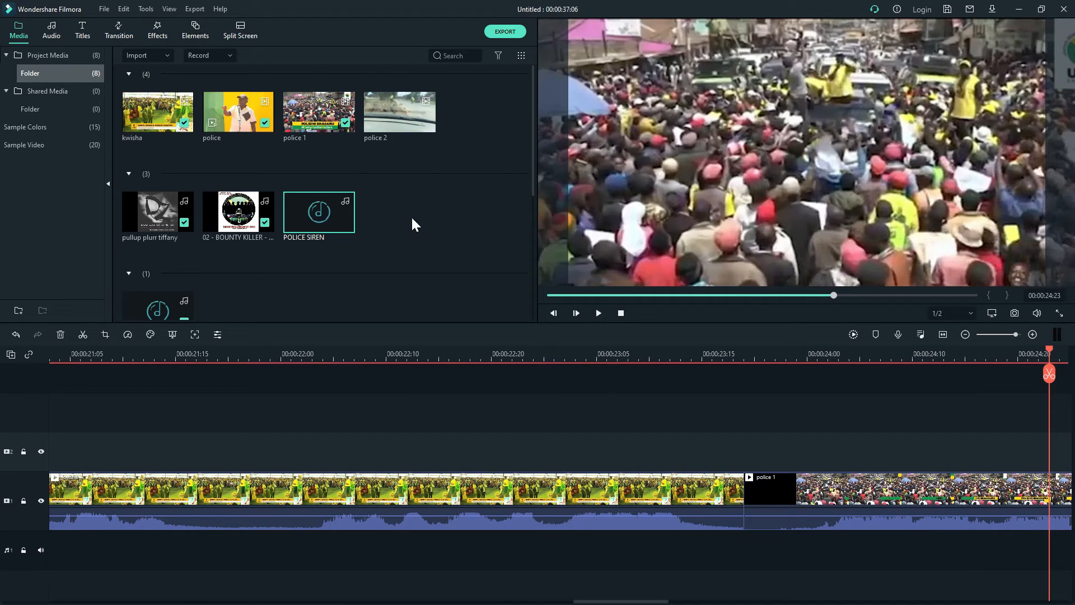
# Open the media import dialog on the "Brand New Dj Kanji Efx Pack" folder.
pyautogui.doubleClick(412, 235)
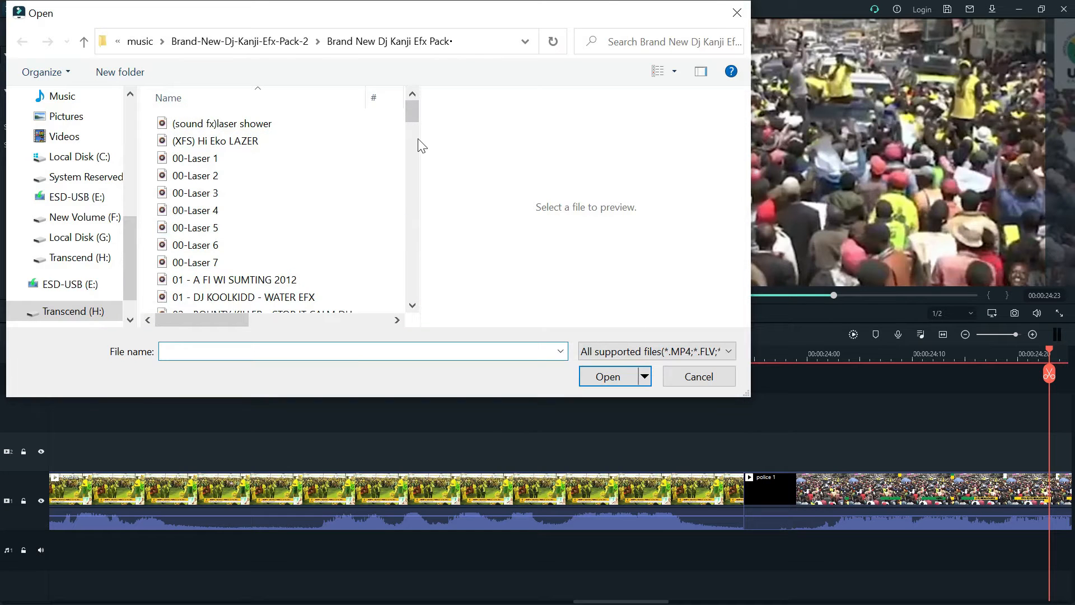
# Import the 05 - MEGA HORN sound file and place it on audio track 1 at about 00:00:23:12, overlapping the cut before police 1.
pyautogui.moveTo(412, 116); pyautogui.dragTo(412, 136)
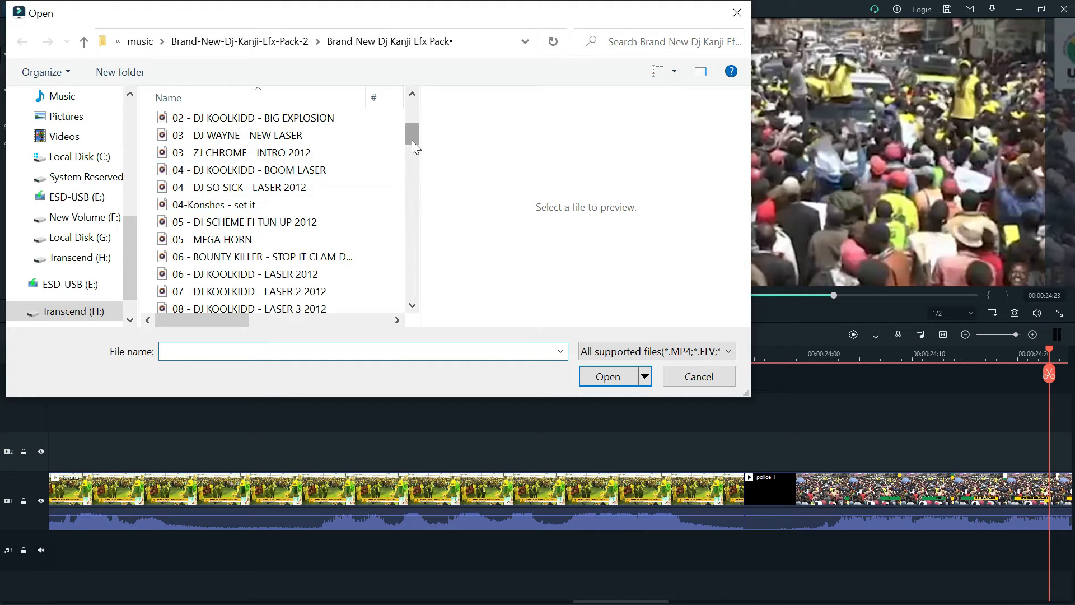
pyautogui.doubleClick(245, 244)
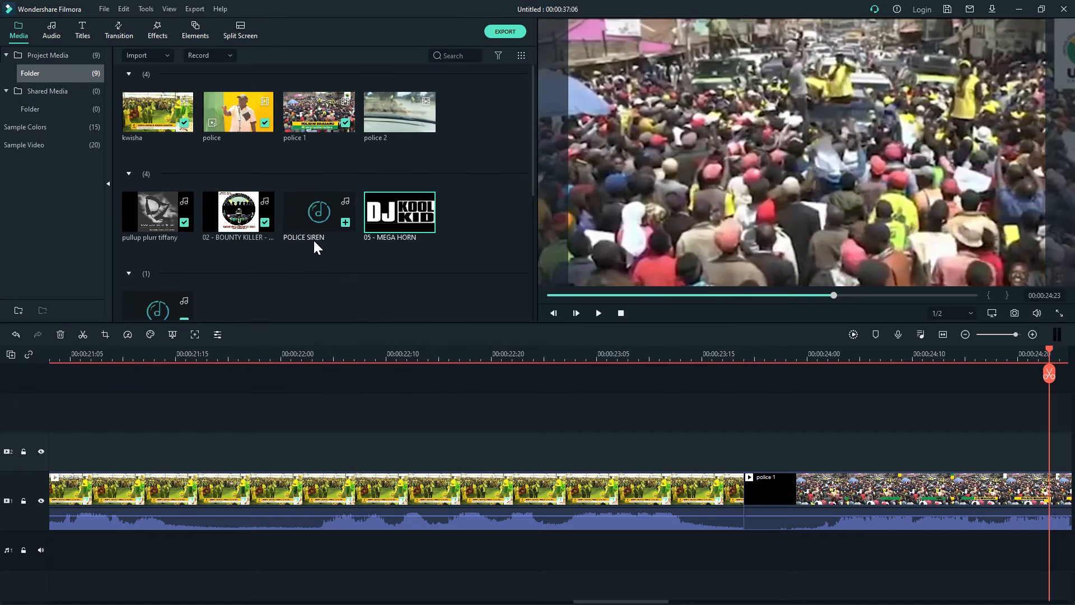
pyautogui.moveTo(384, 222); pyautogui.dragTo(684, 509)
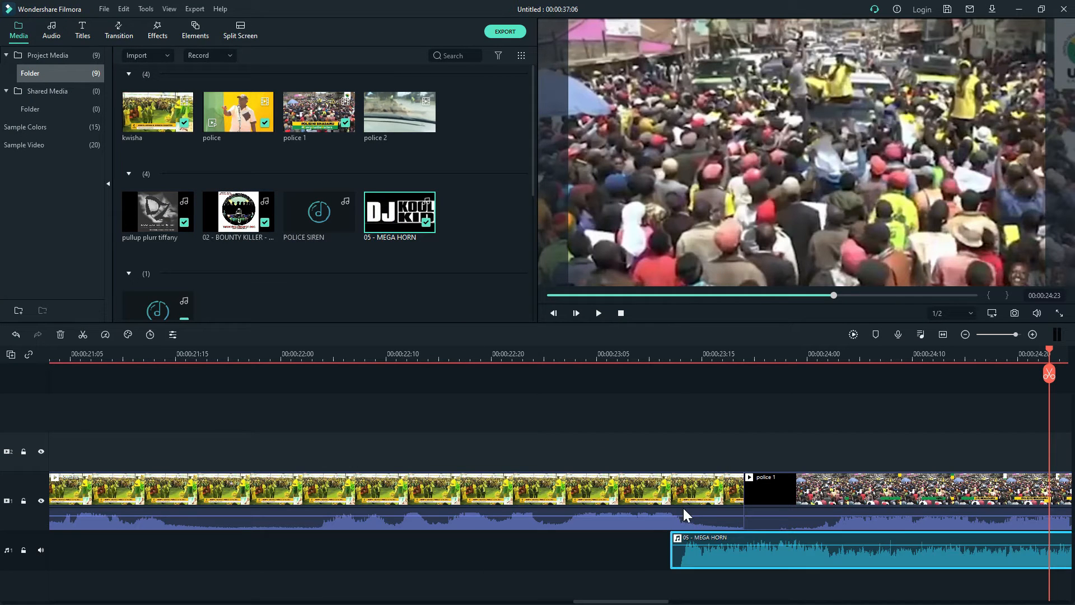
# Play back the cut into the police 1 clip to check how the horn sound fits.
pyautogui.click(526, 353)
pyautogui.click(598, 313)
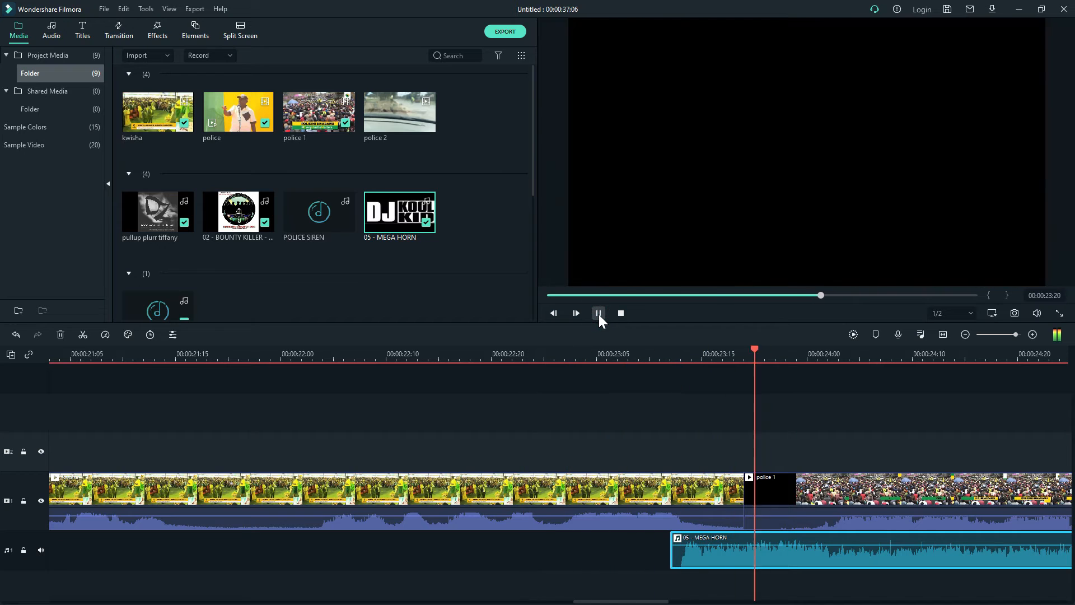
pyautogui.click(599, 313)
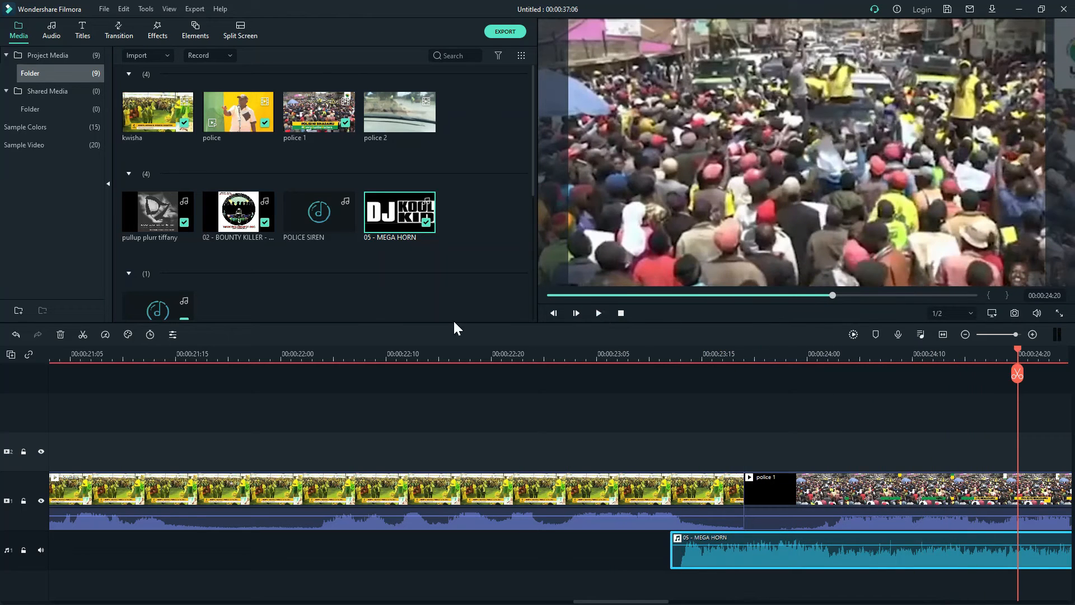
pyautogui.click(384, 353)
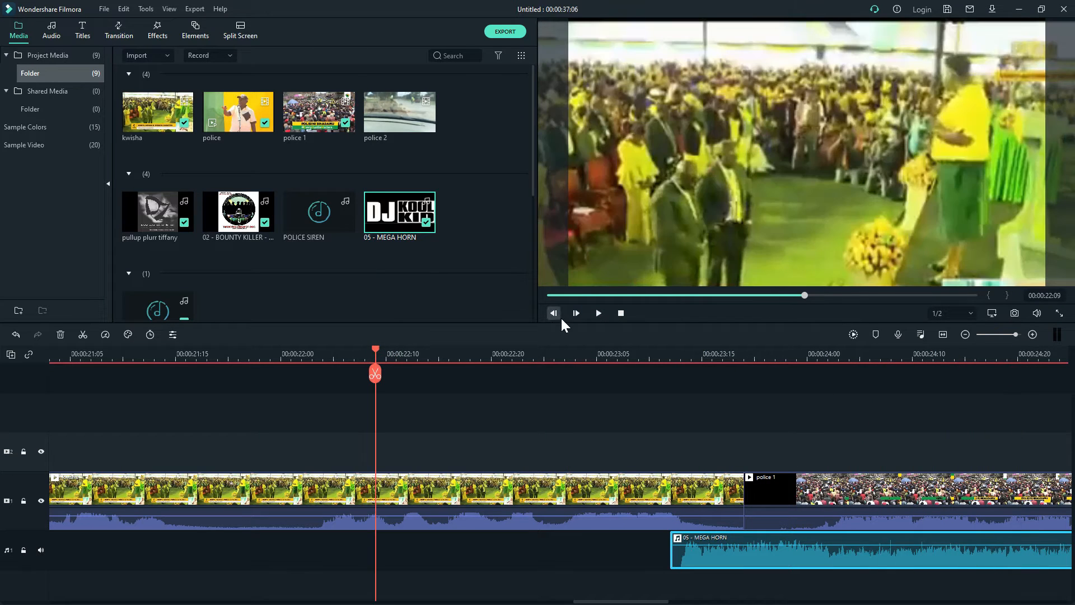
pyautogui.click(592, 312)
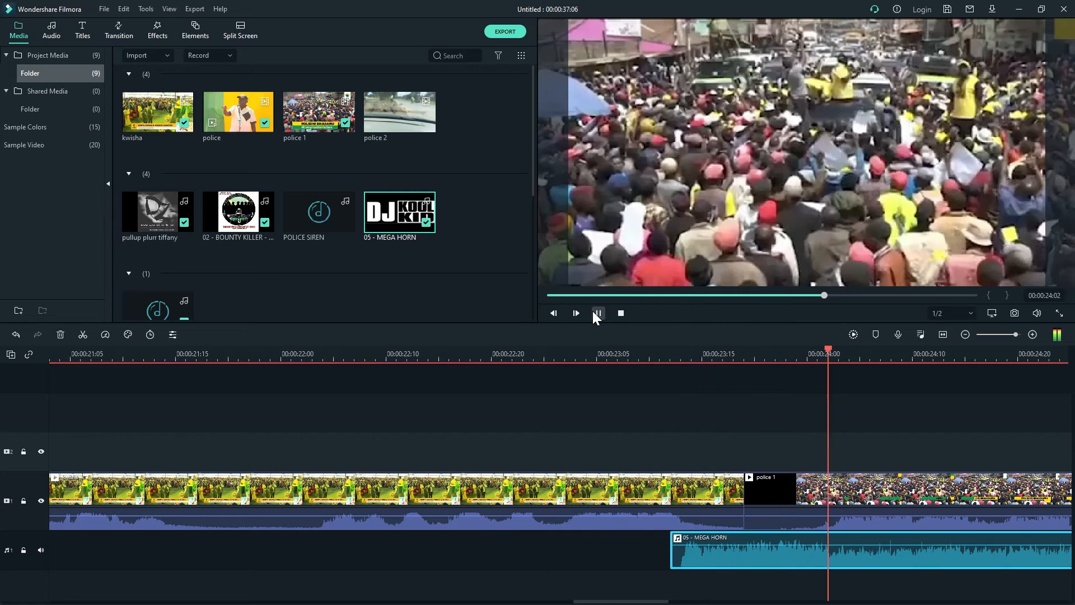
pyautogui.click(597, 313)
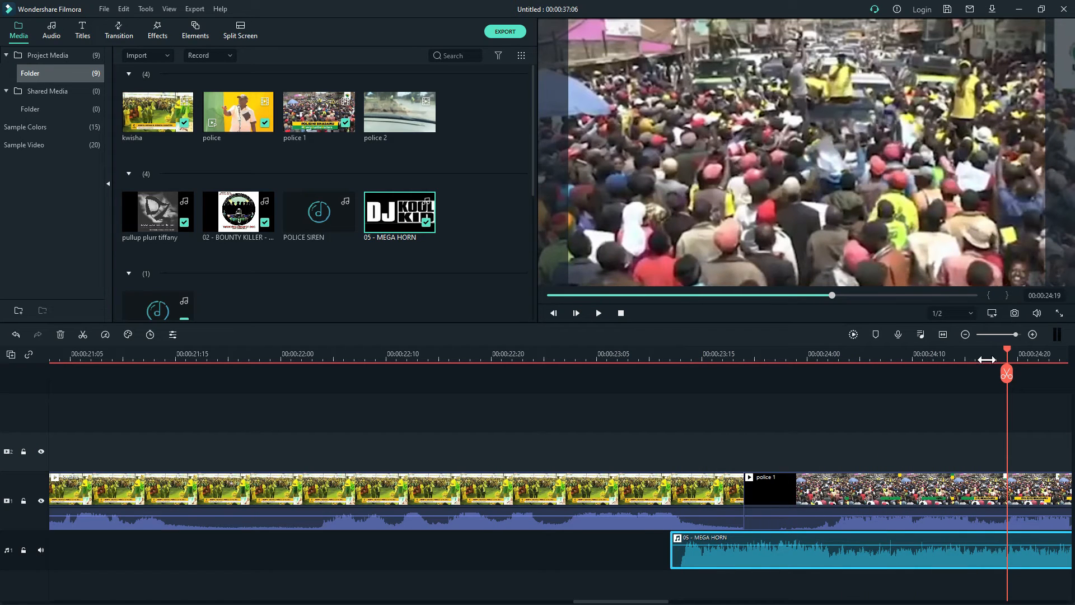
# Move the police 1 clip later to start at about 00:00:24:09, leaving a gap of about 15 frames before it.
pyautogui.moveTo(1006, 351); pyautogui.dragTo(778, 405)
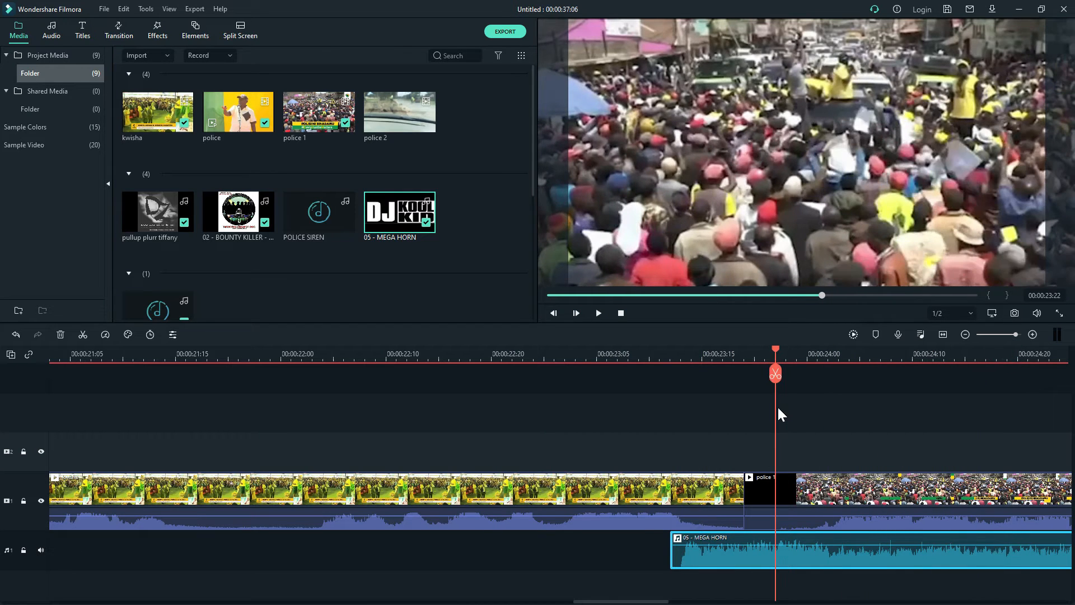
pyautogui.moveTo(776, 348); pyautogui.dragTo(691, 359)
pyautogui.moveTo(787, 486); pyautogui.dragTo(942, 472)
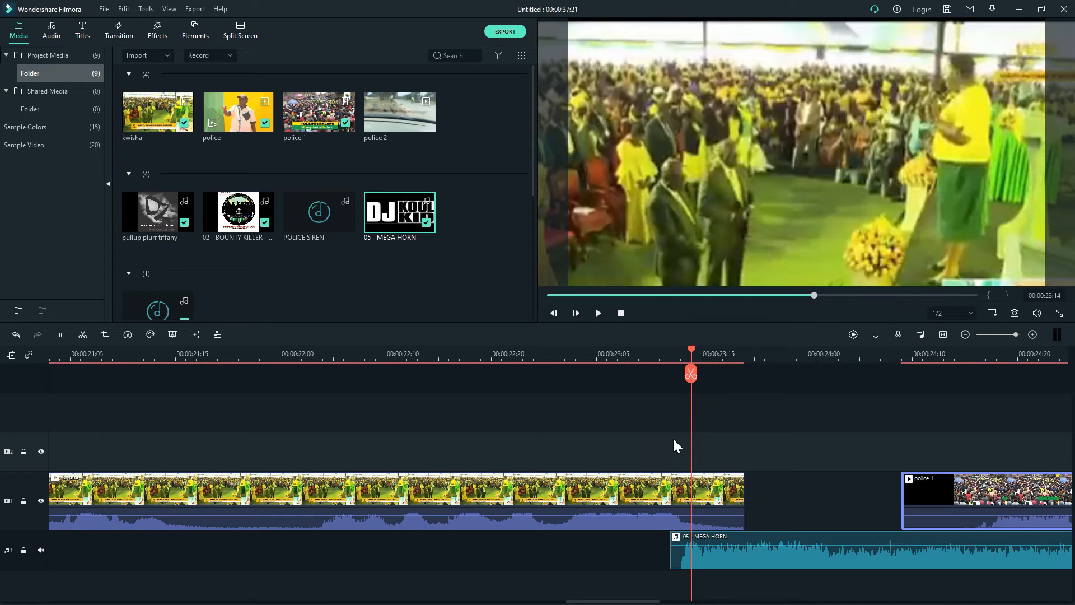
# Play back the gap before police 1 several times to check the horn sound's timing.
pyautogui.moveTo(690, 349); pyautogui.dragTo(468, 385)
pyautogui.click(598, 313)
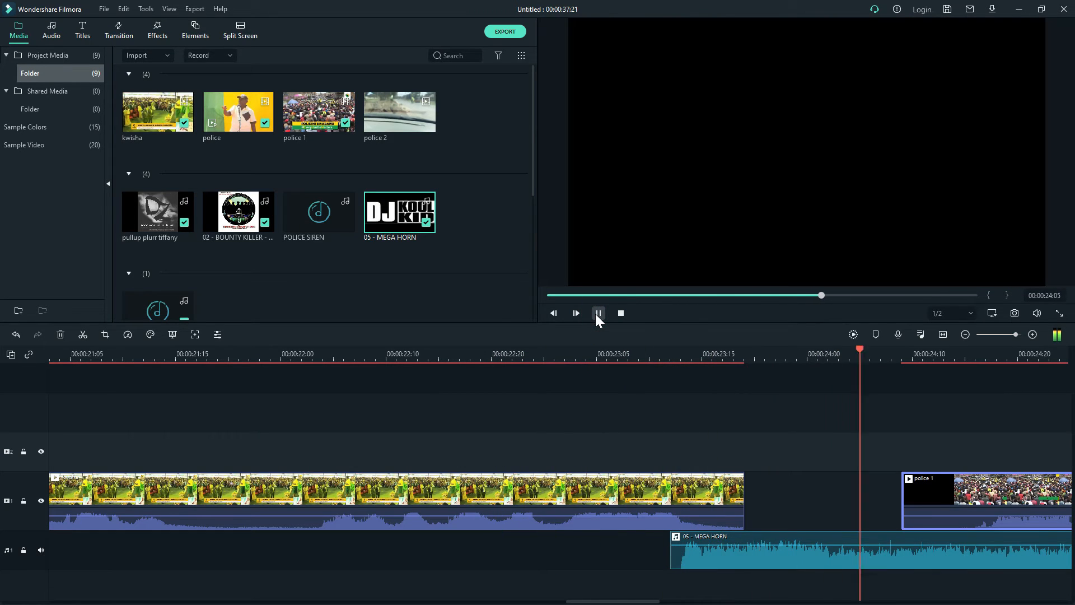
pyautogui.click(597, 313)
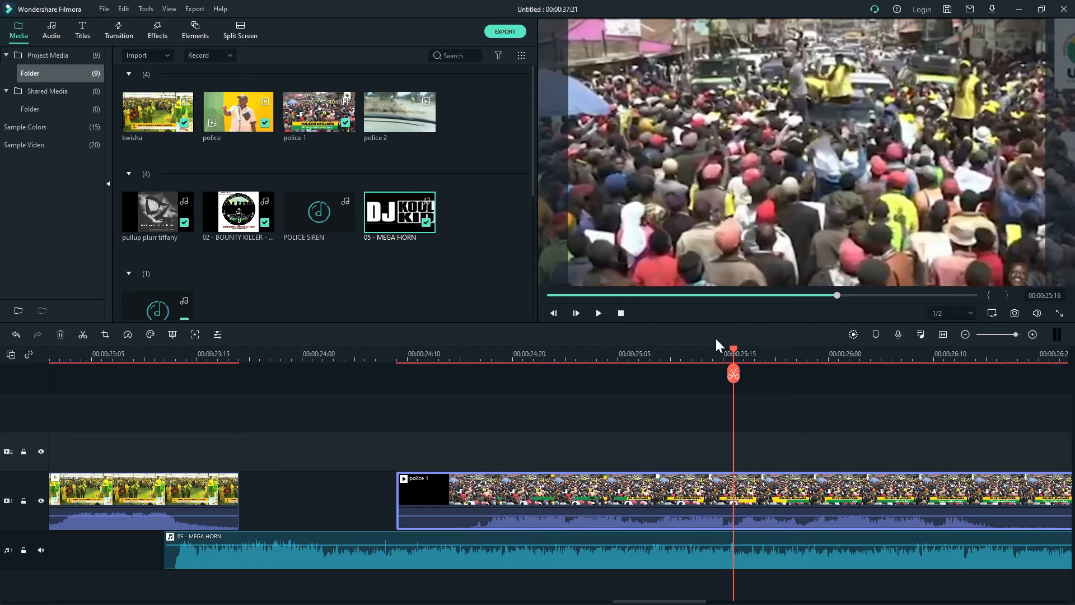
pyautogui.moveTo(731, 350); pyautogui.dragTo(156, 415)
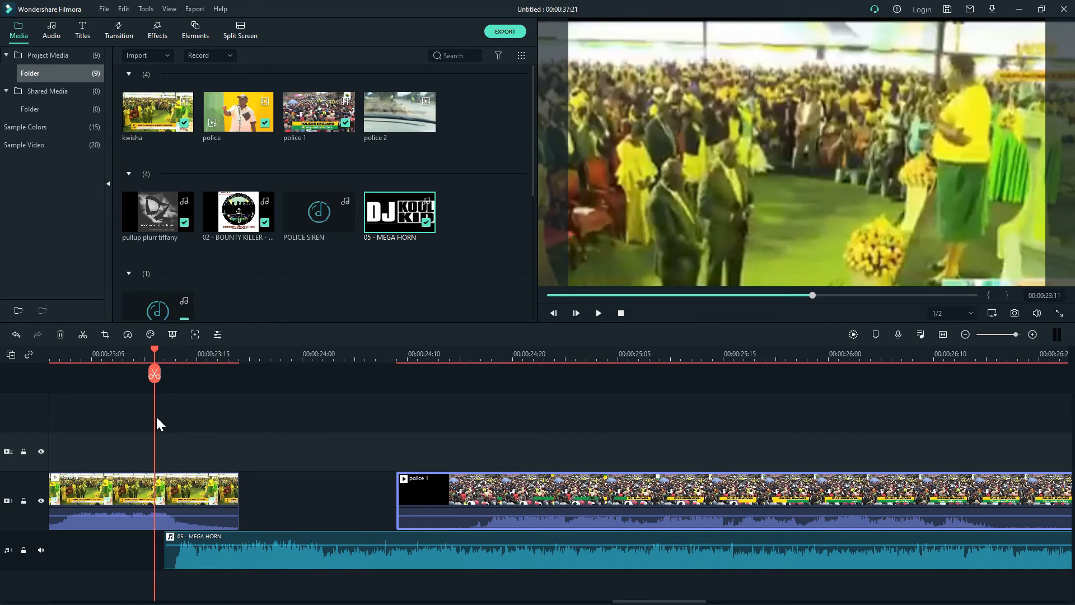
pyautogui.click(598, 314)
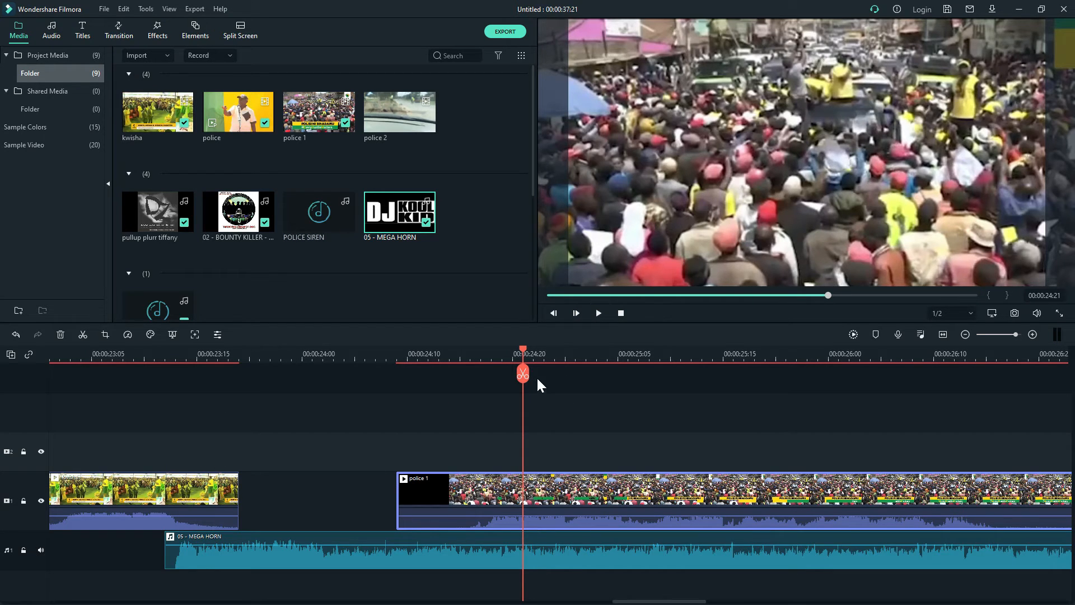
pyautogui.moveTo(523, 357); pyautogui.dragTo(39, 419)
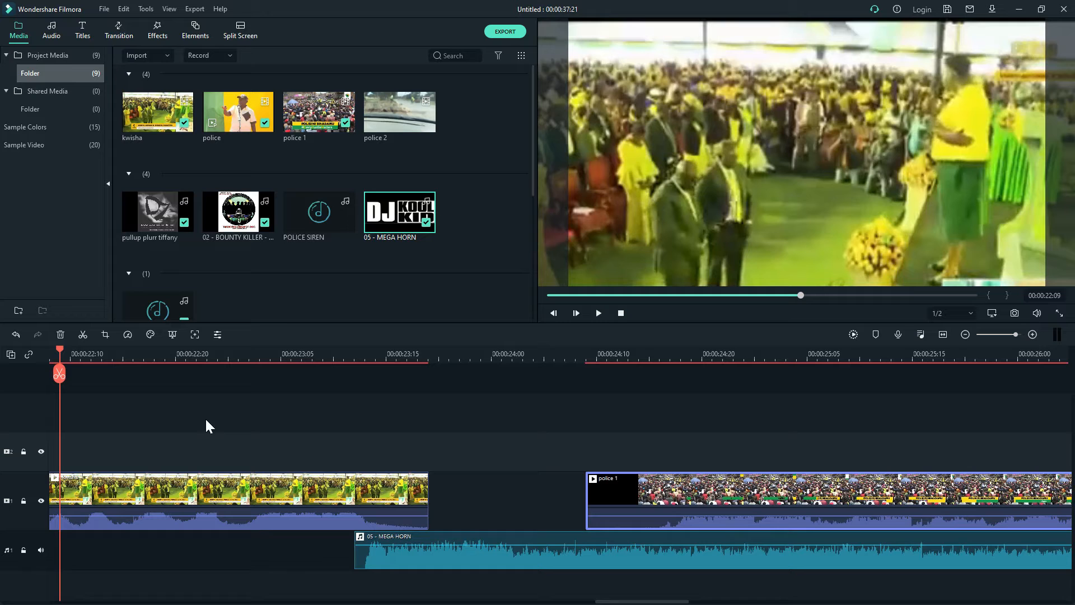
pyautogui.click(599, 313)
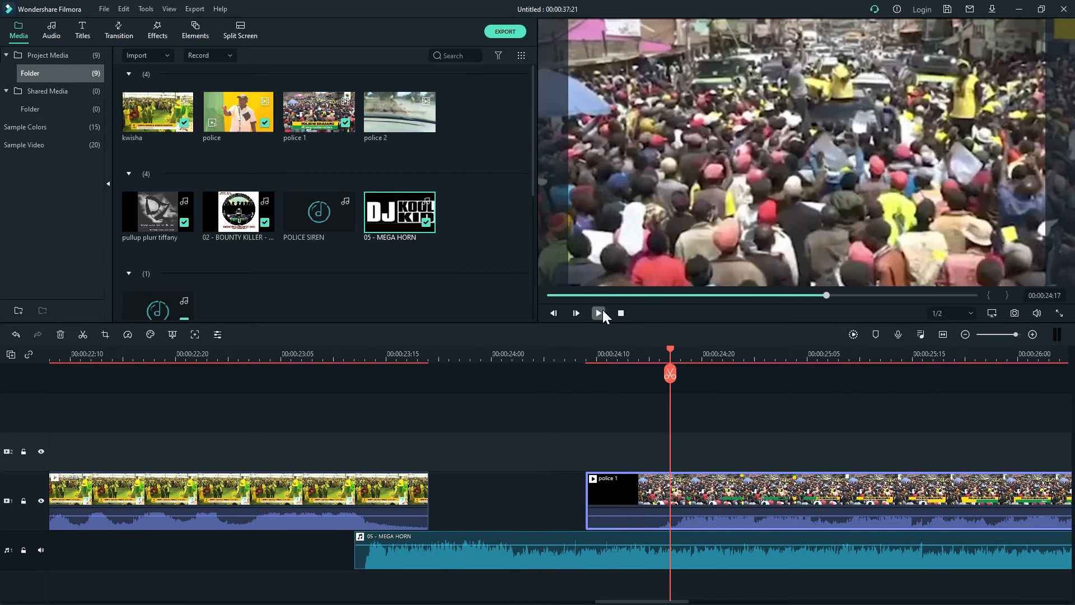
pyautogui.click(599, 312)
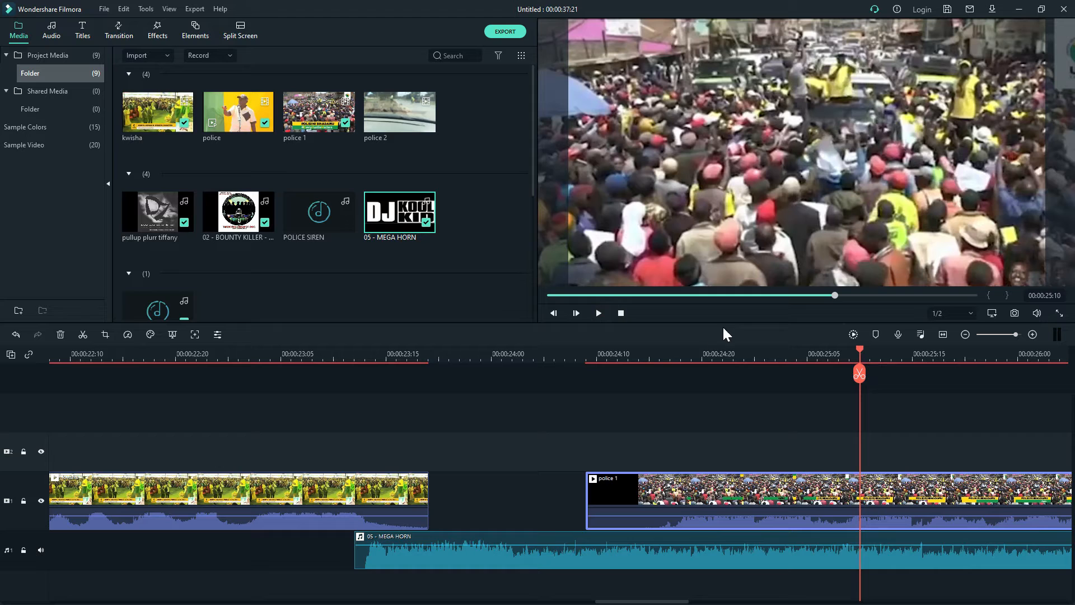
# Split the police 1 clip and the MEGA HORN audio at 00:00:24:16 and delete the horn audio after the split.
pyautogui.click(661, 360)
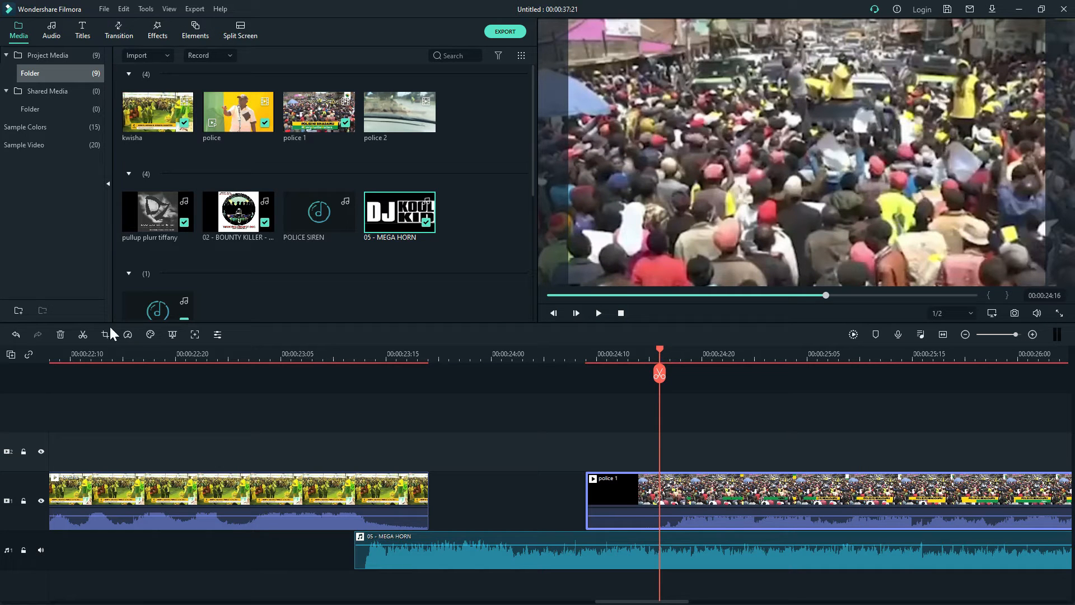
pyautogui.click(82, 334)
pyautogui.click(721, 554)
pyautogui.click(82, 335)
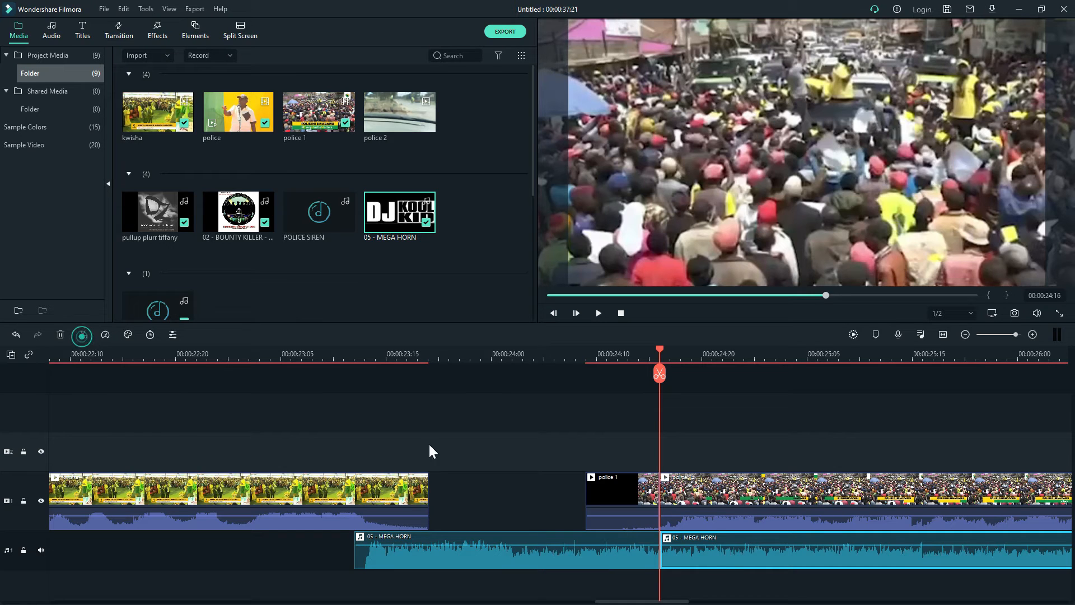
pyautogui.press('Delete')
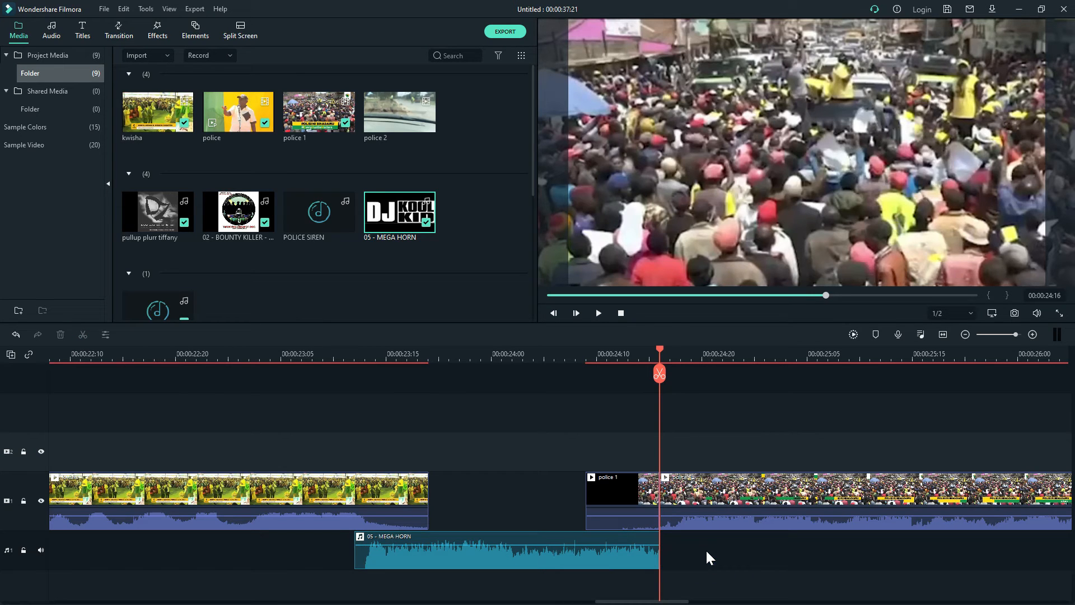
# Play back the section around the gap to check the trimmed horn sound.
pyautogui.moveTo(659, 351); pyautogui.dragTo(306, 401)
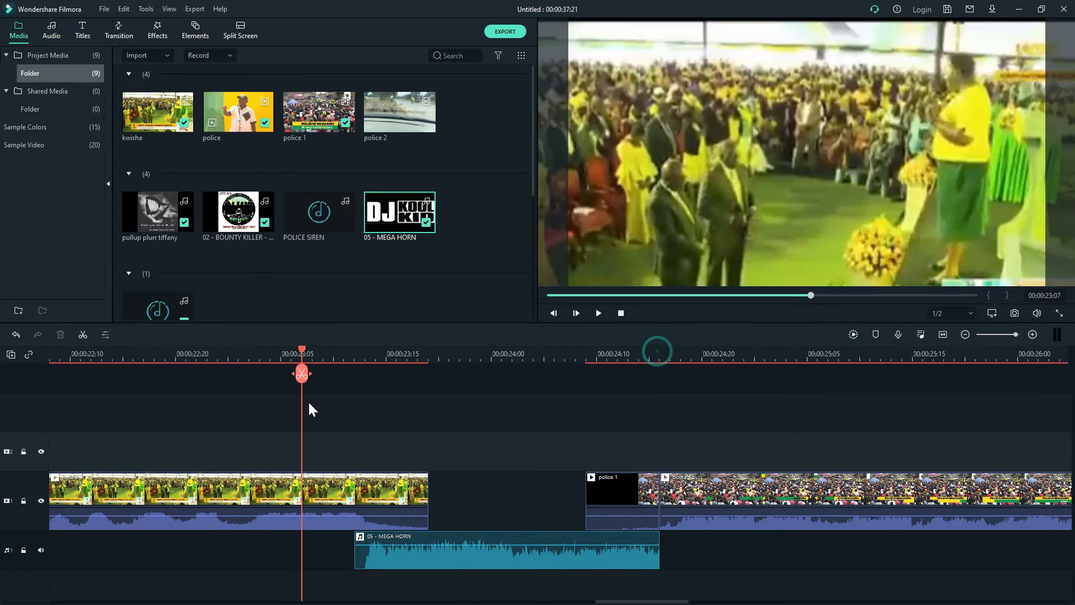
pyautogui.click(598, 313)
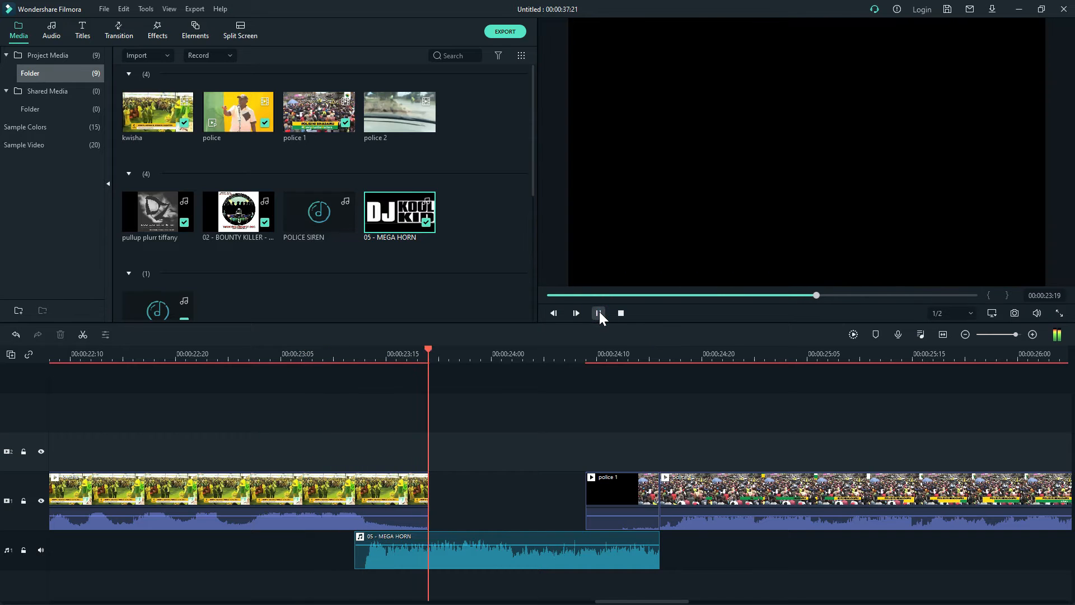
pyautogui.click(599, 313)
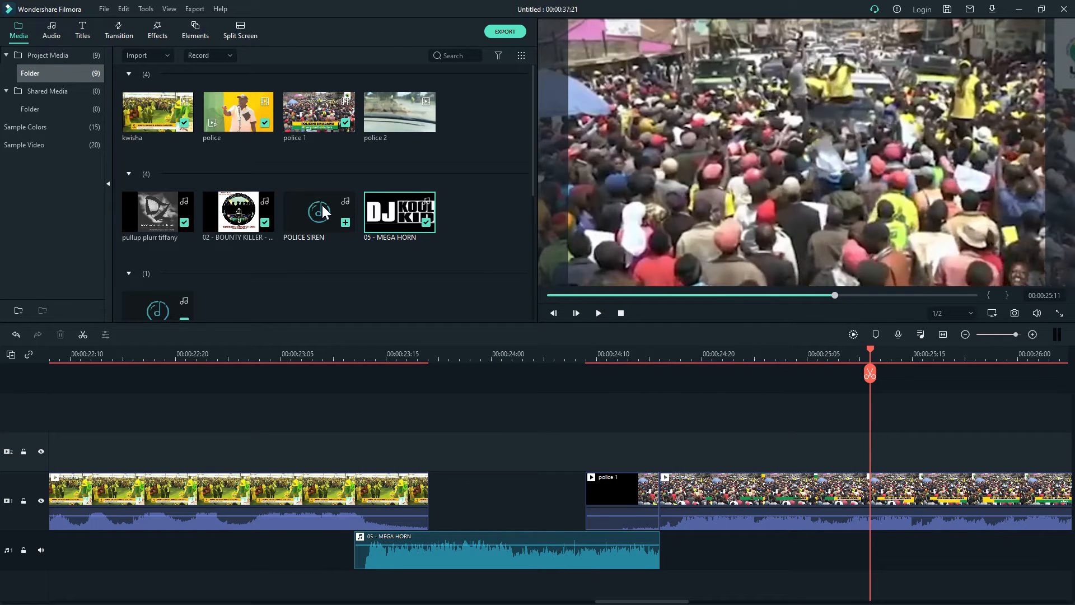
# Apply the Warp Zoom 3 transition from the included transitions to the short first segment of police 1.
pyautogui.click(122, 36)
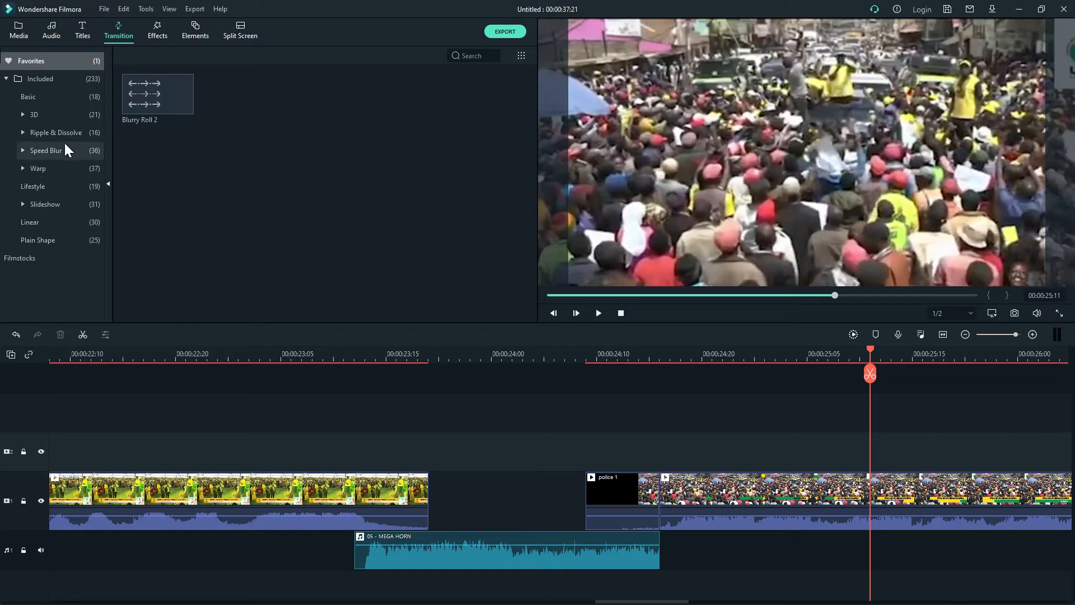
pyautogui.click(65, 84)
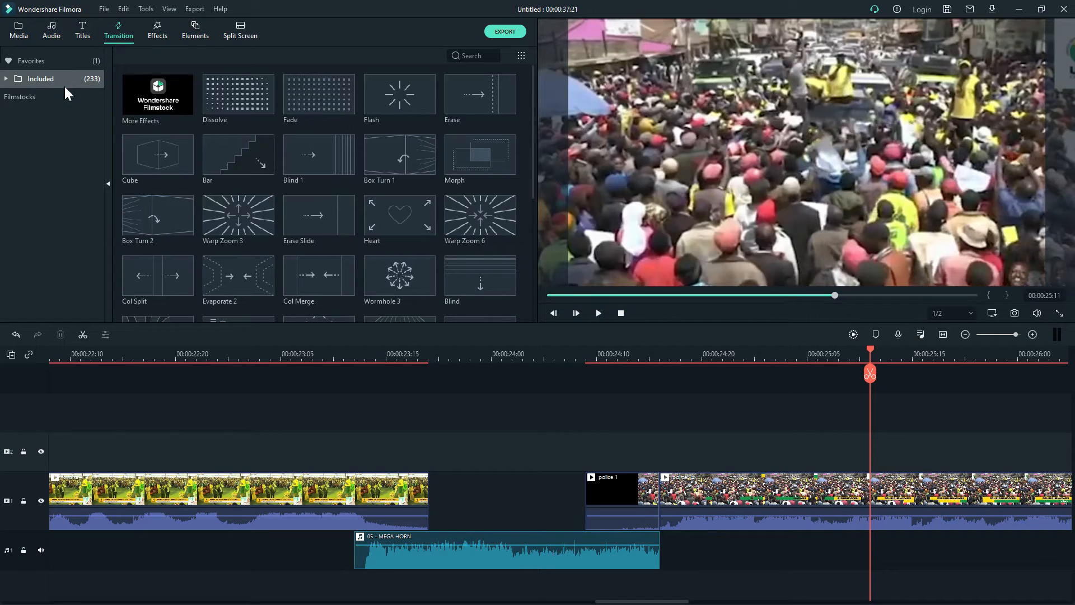
pyautogui.moveTo(230, 203); pyautogui.dragTo(579, 496)
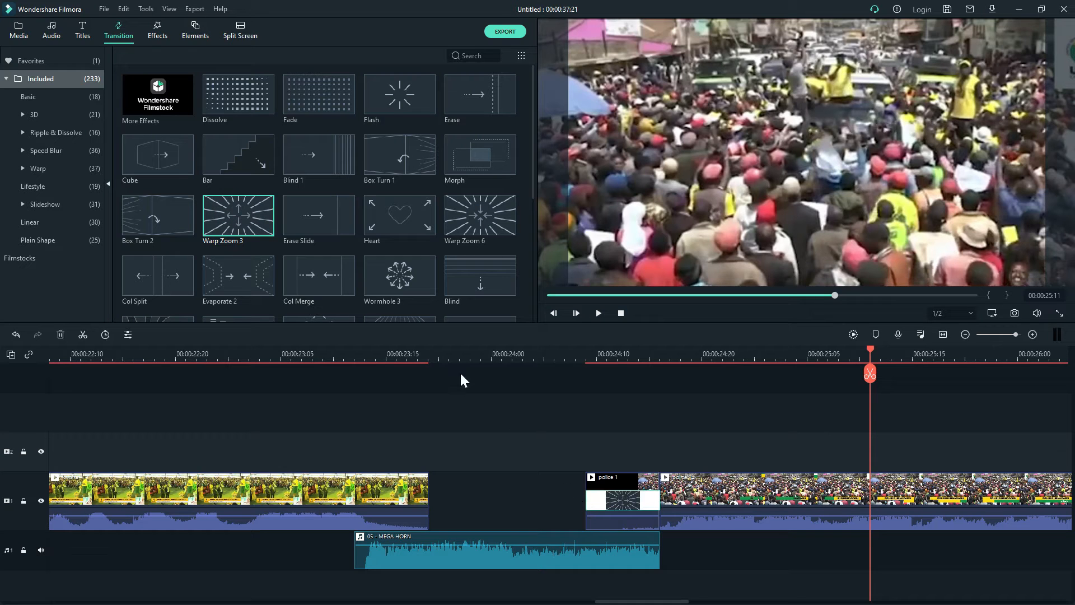
# Try the Warp Zoom 3 transition on the clip before the gap, preview it and remove it.
pyautogui.click(397, 353)
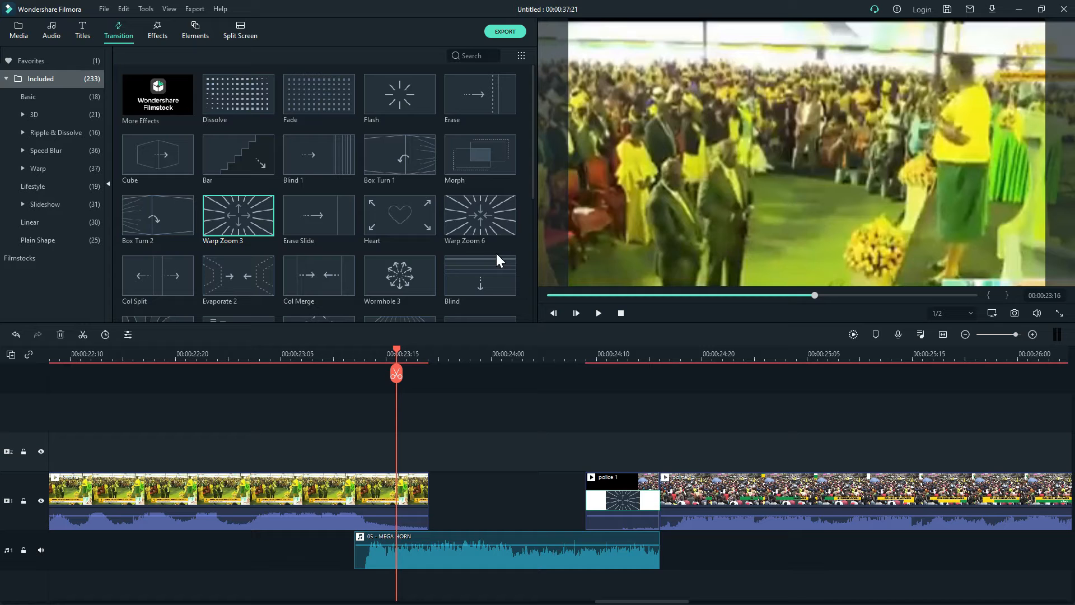
pyautogui.moveTo(478, 157); pyautogui.dragTo(438, 413)
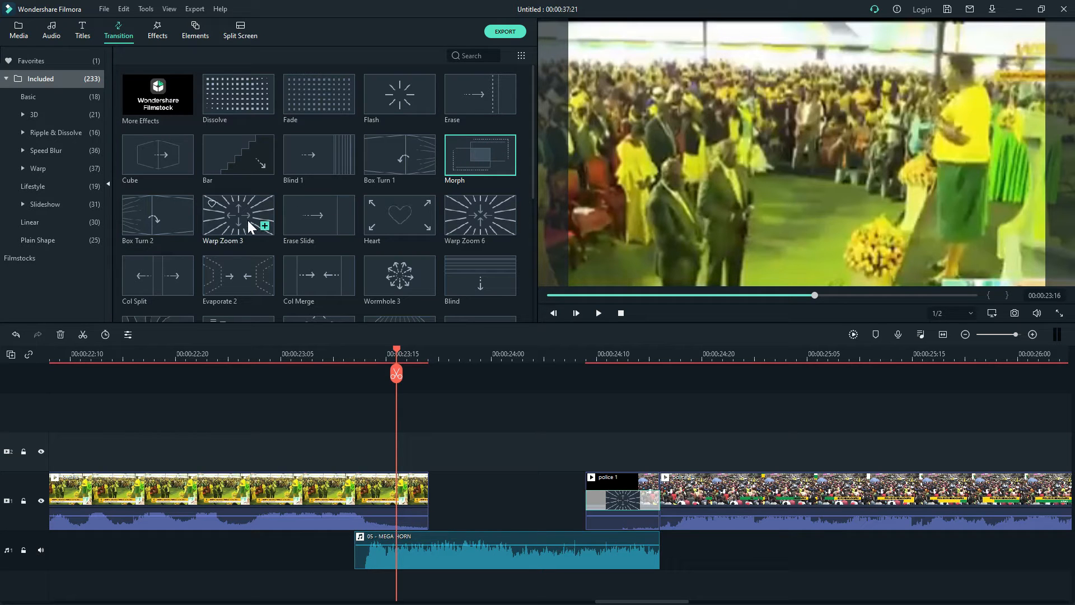
pyautogui.moveTo(240, 218); pyautogui.dragTo(393, 495)
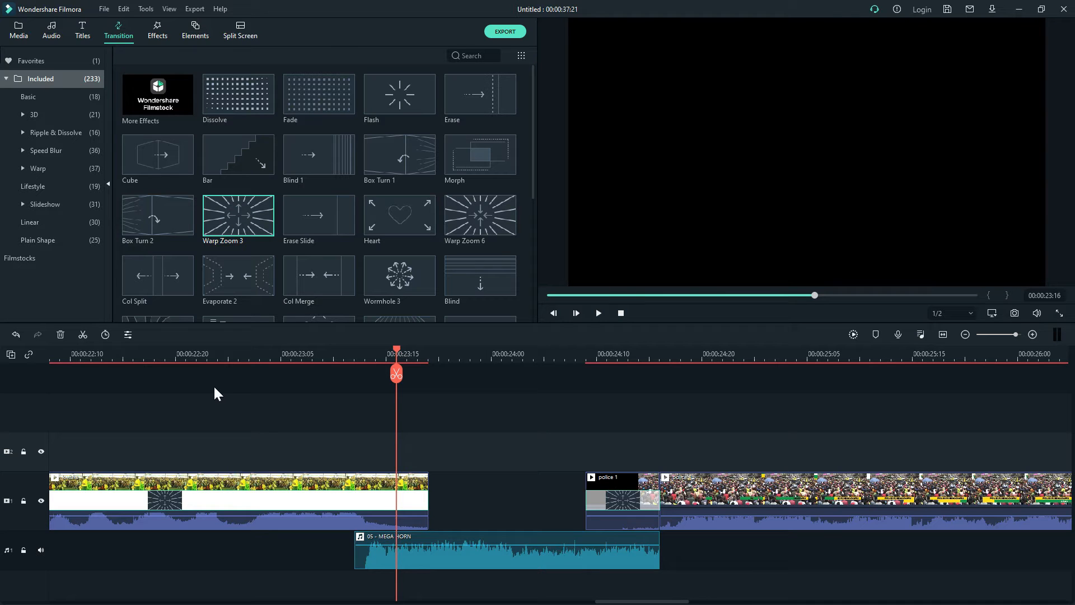
pyautogui.click(143, 350)
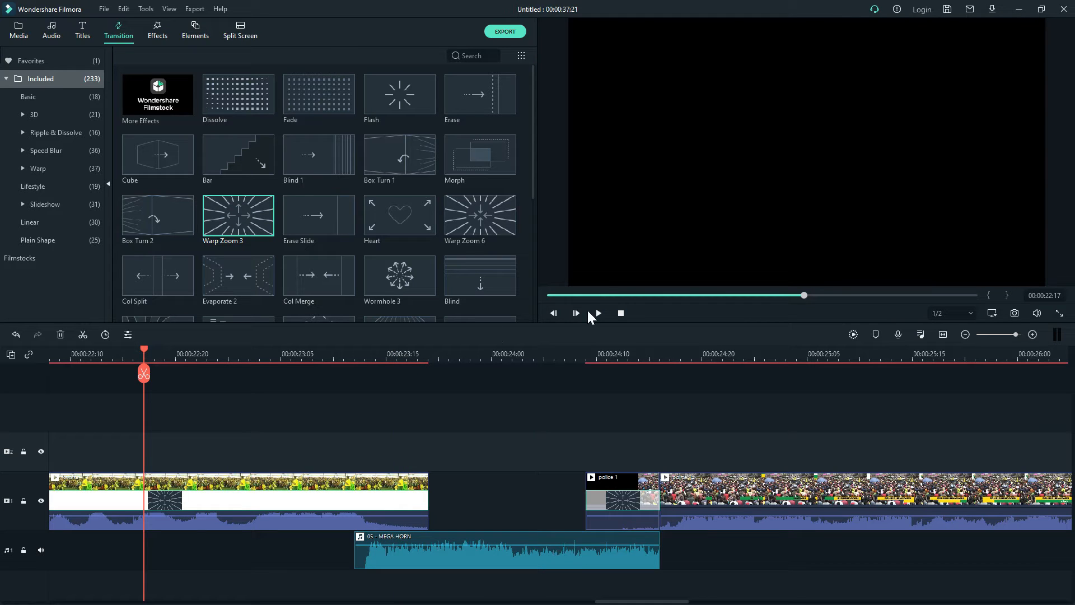
pyautogui.click(596, 314)
pyautogui.click(596, 315)
pyautogui.click(346, 507)
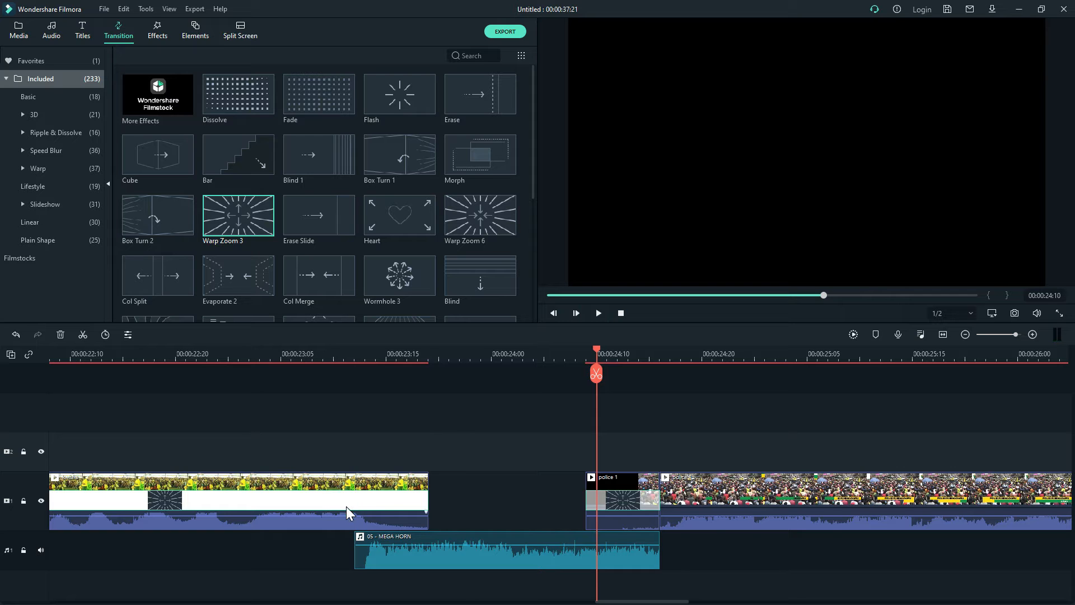
# Play back from the clip before the gap into police 1 to review the remaining transition.
pyautogui.click(72, 359)
pyautogui.click(598, 314)
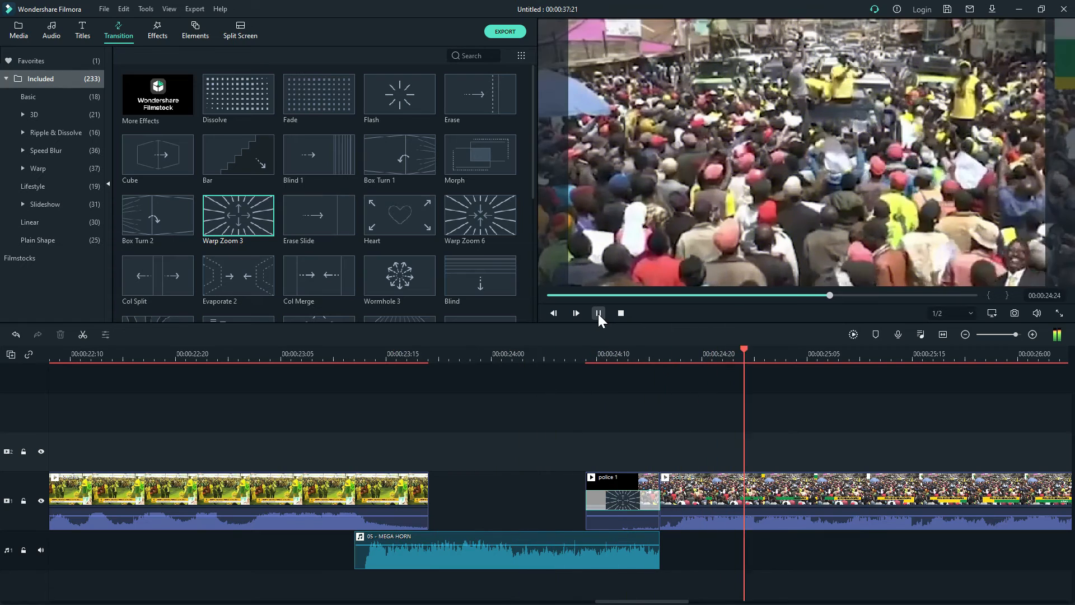
pyautogui.click(598, 314)
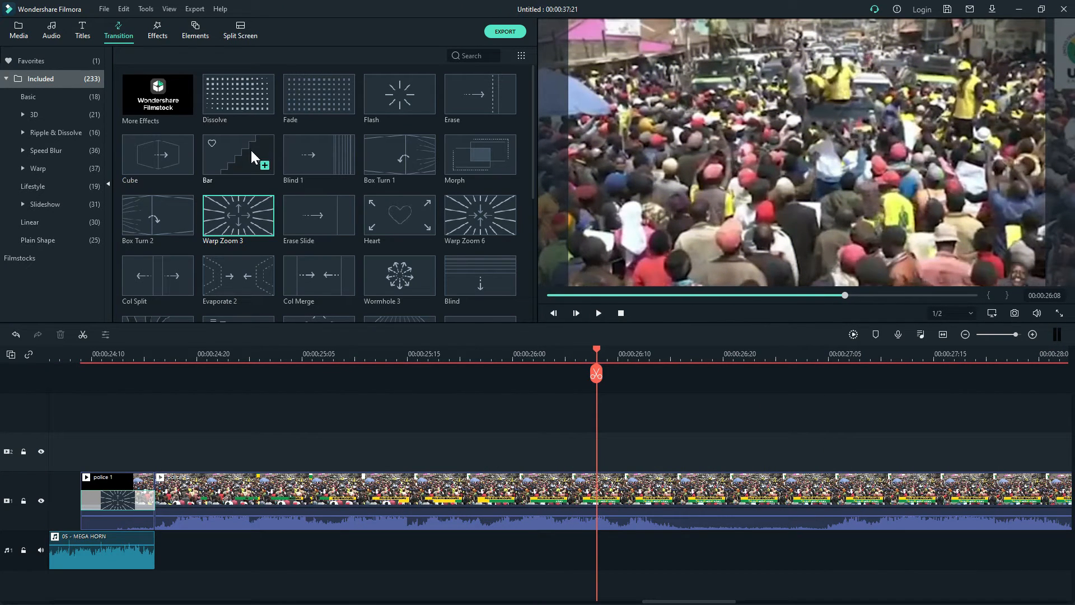
# Apply the Heart transition to the start of the second police 1 segment and return the playhead to 00:00:21:19.
pyautogui.moveTo(395, 216); pyautogui.dragTo(160, 510)
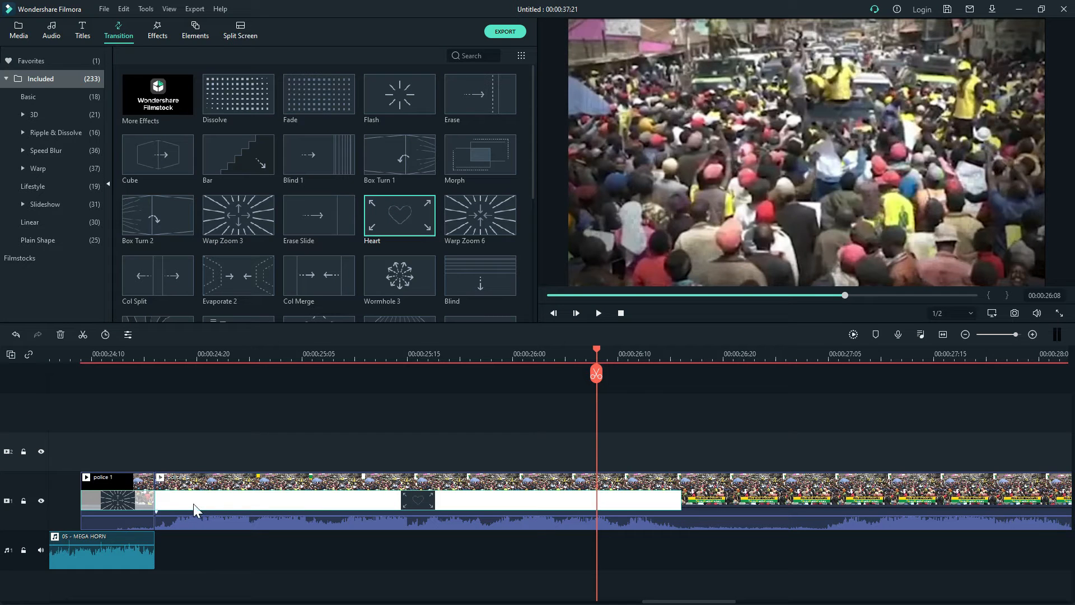
pyautogui.click(794, 295)
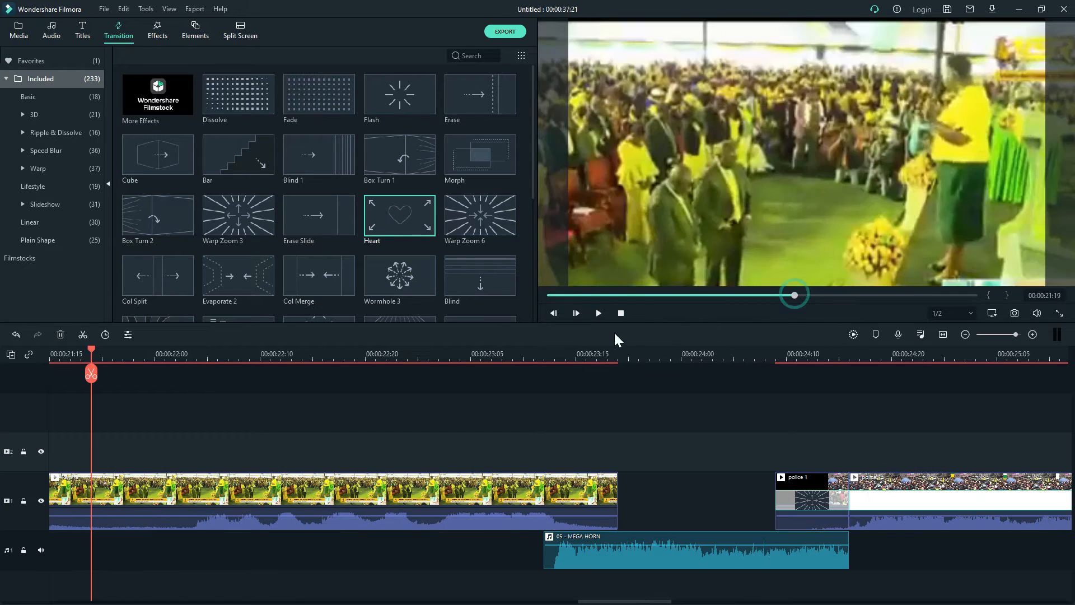
# Play back from 00:00:21:19 into the second police 1 segment to review its Heart transition.
pyautogui.click(598, 313)
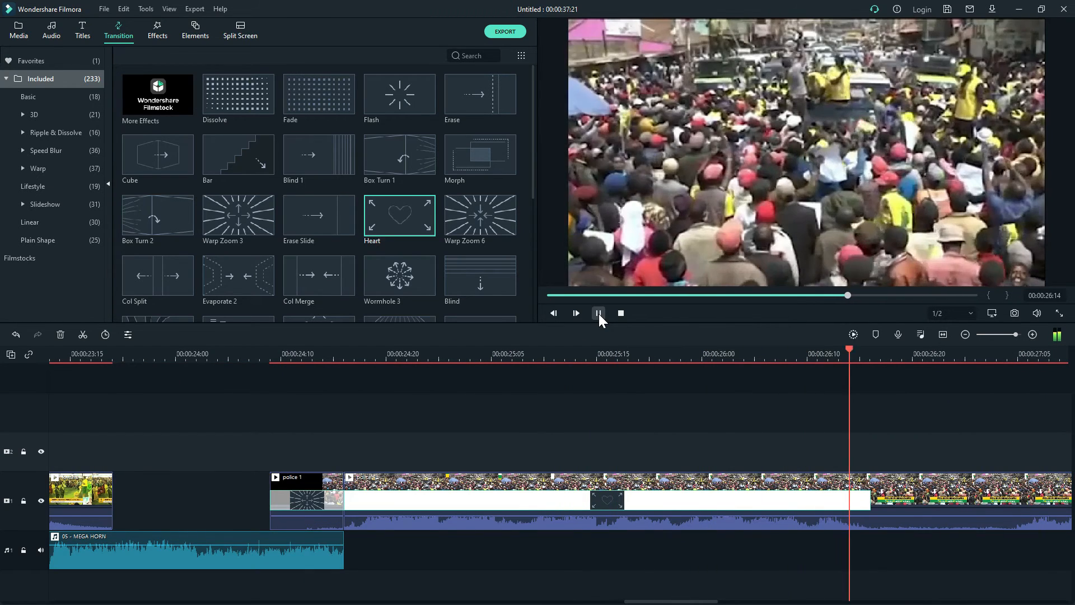
pyautogui.click(599, 313)
# Apply the Warp Zoom 6 transition at the cut near 00:00:20:00 between the speaker clip and the yellow crowd clip, and preview it.
pyautogui.moveTo(697, 602); pyautogui.dragTo(567, 602)
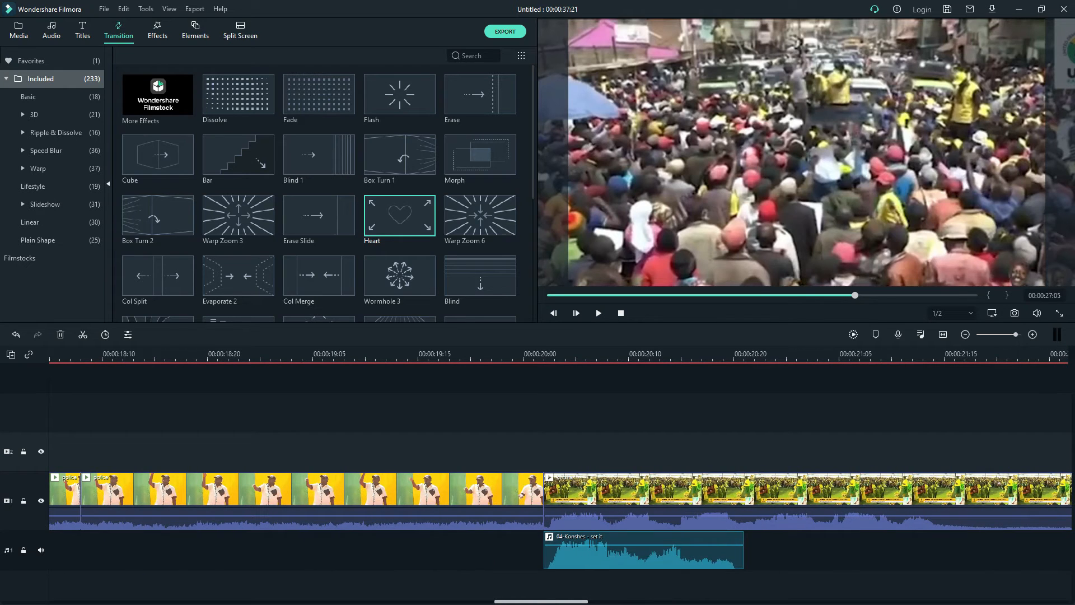
pyautogui.moveTo(414, 233)
pyautogui.moveTo(509, 421); pyautogui.dragTo(523, 490)
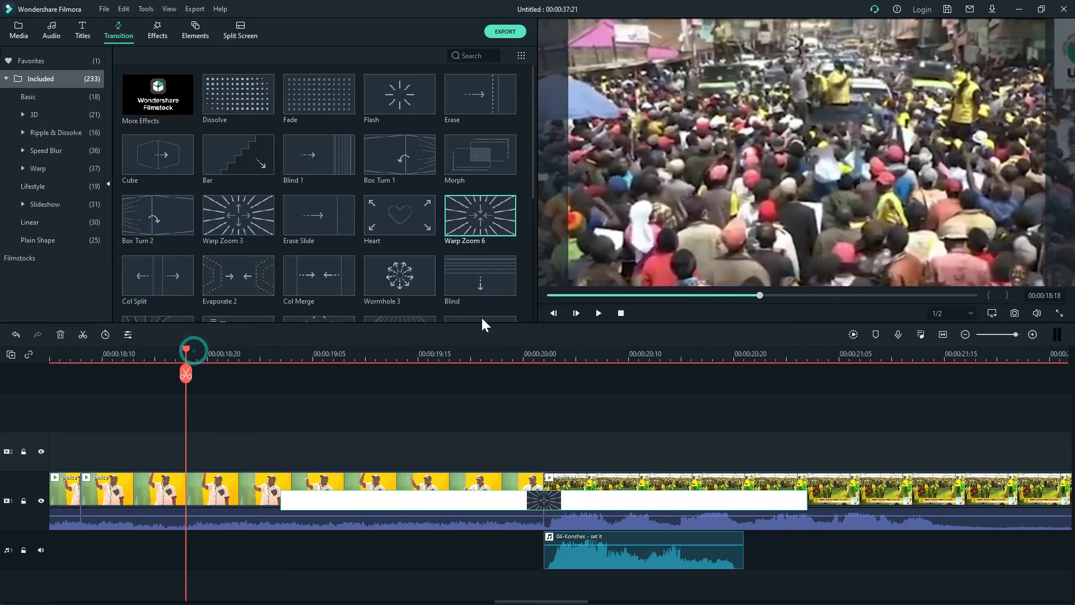
pyautogui.click(596, 312)
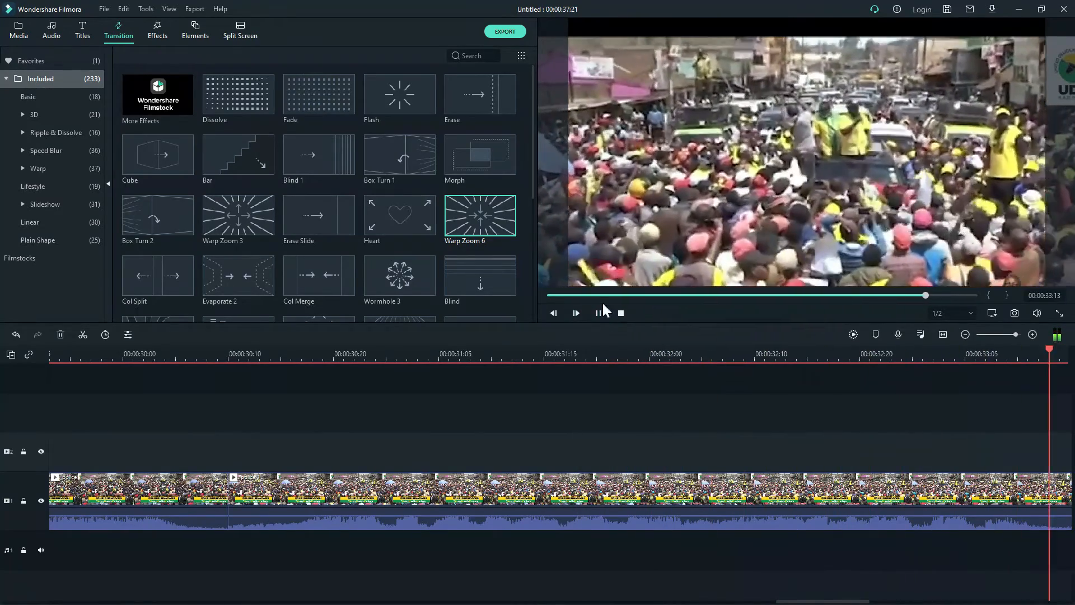
pyautogui.click(601, 313)
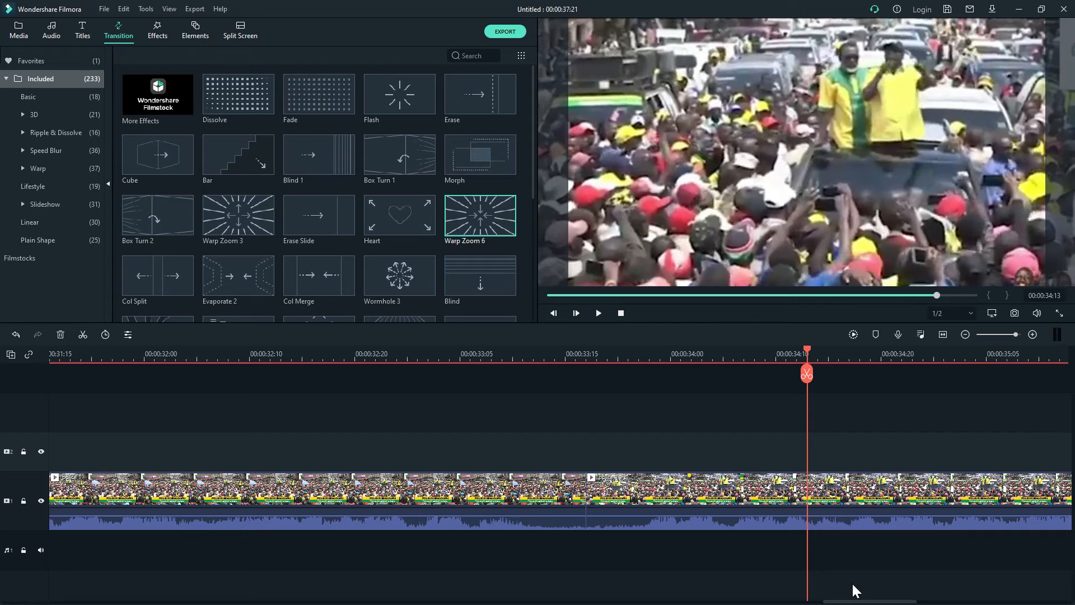
# Apply the Warp Zoom 3 transition to the start of the first police clip at 00:00:00:00 and preview it.
pyautogui.moveTo(865, 602); pyautogui.dragTo(92, 602)
pyautogui.click(53, 354)
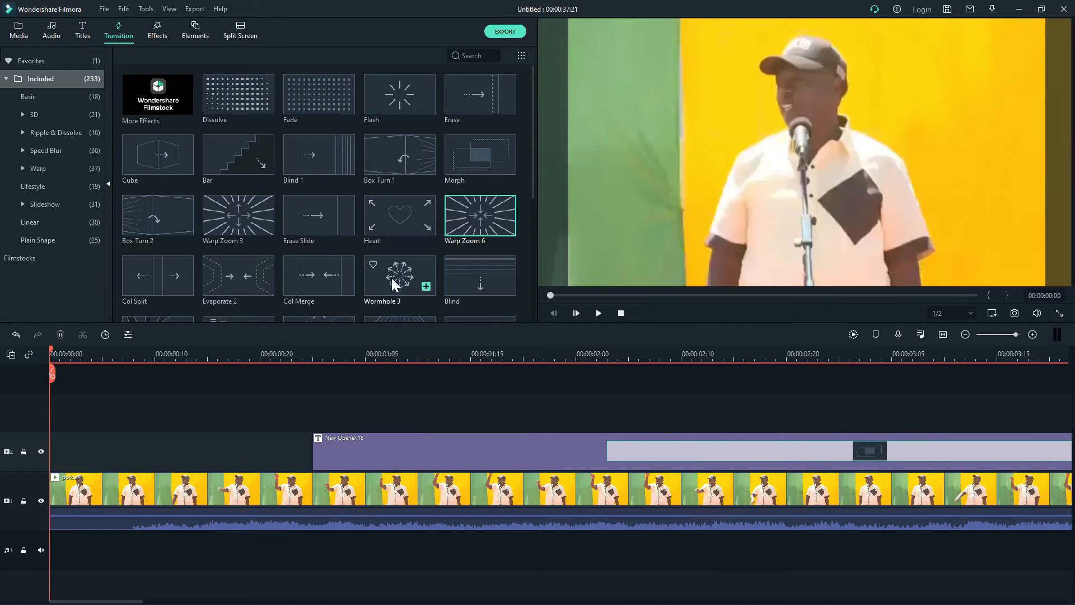
pyautogui.moveTo(234, 216); pyautogui.dragTo(60, 422)
pyautogui.moveTo(87, 465); pyautogui.dragTo(83, 500)
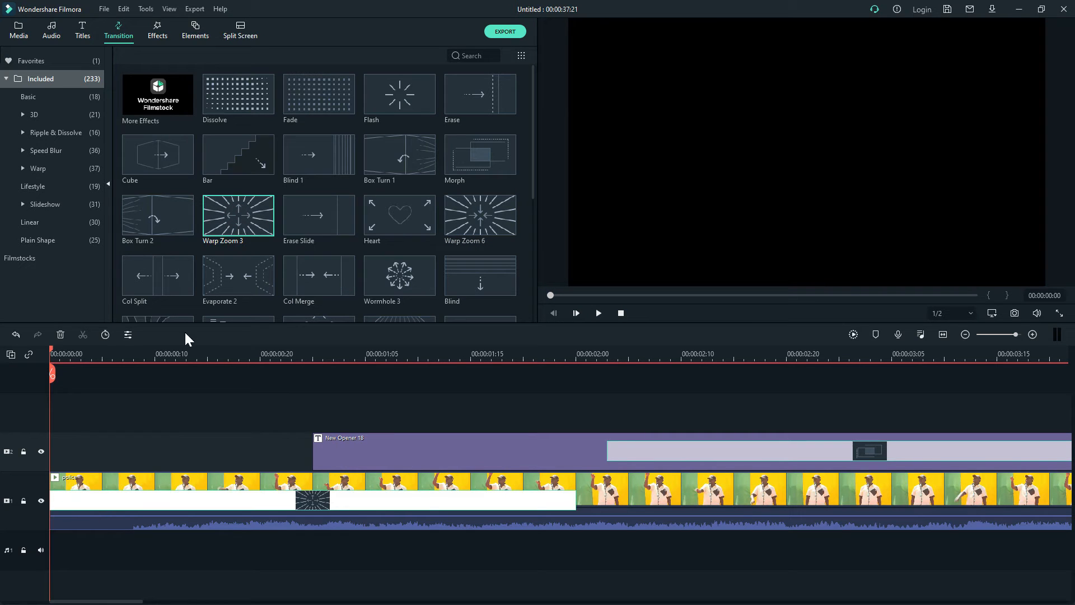
pyautogui.click(598, 313)
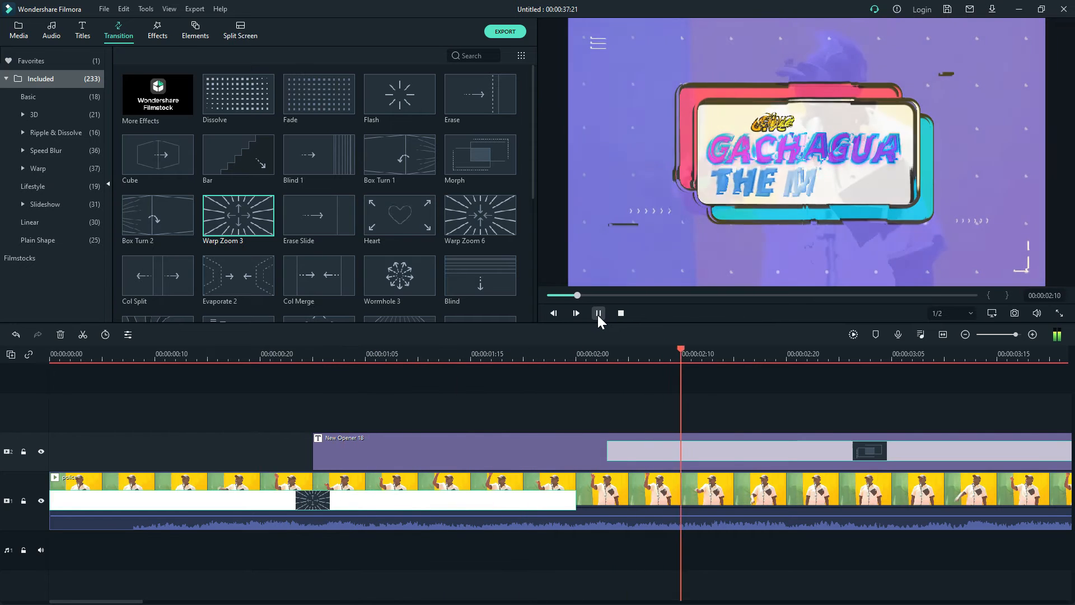
pyautogui.click(598, 313)
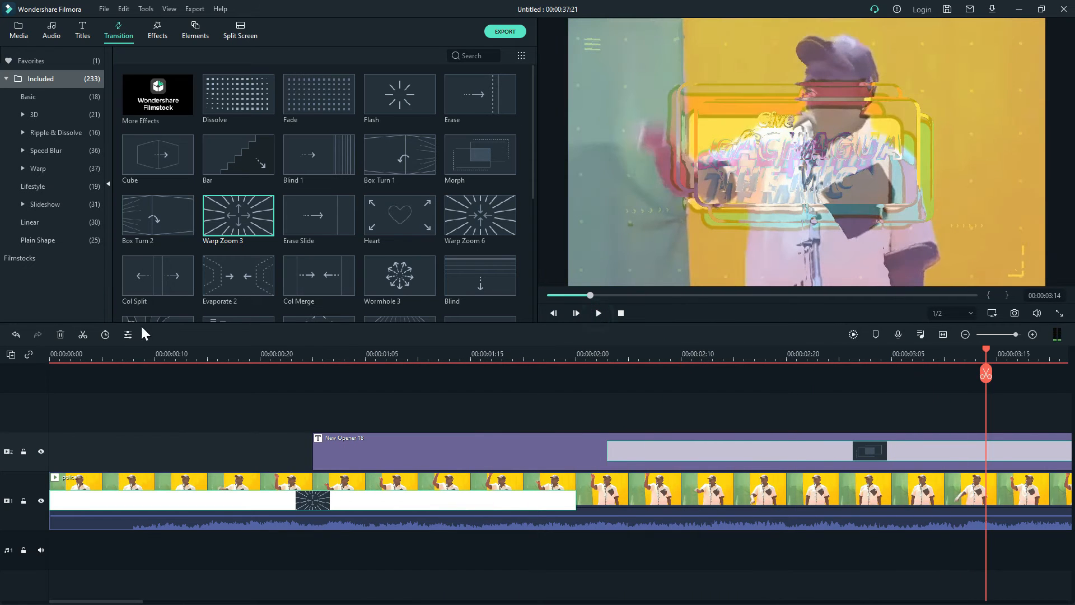
# Replay the video from the beginning to review the opening transition, the title and the speech up to about eight seconds.
pyautogui.click(51, 355)
pyautogui.click(599, 315)
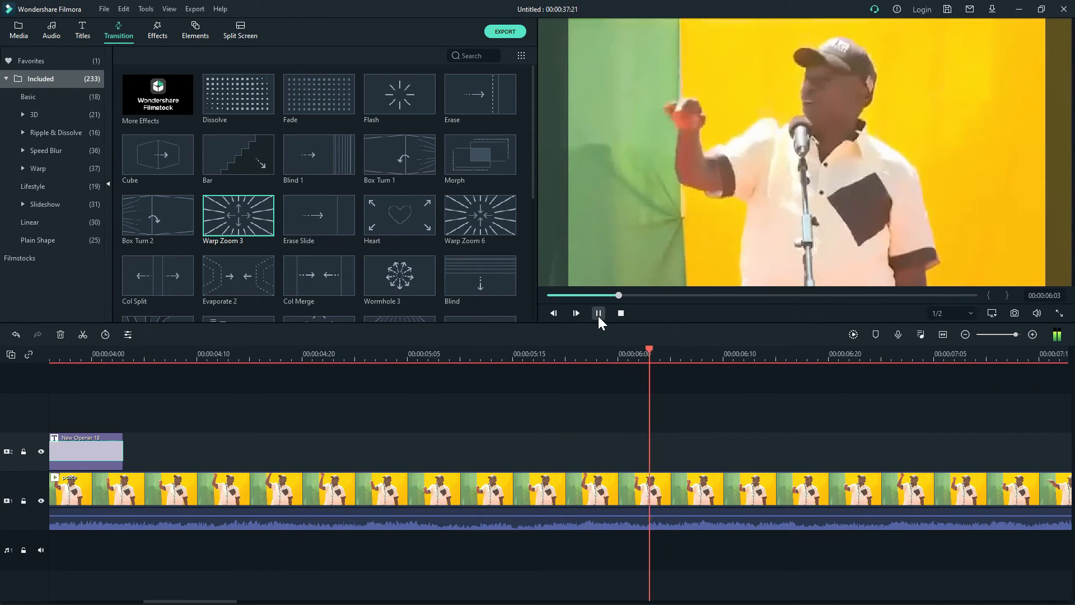
pyautogui.click(599, 317)
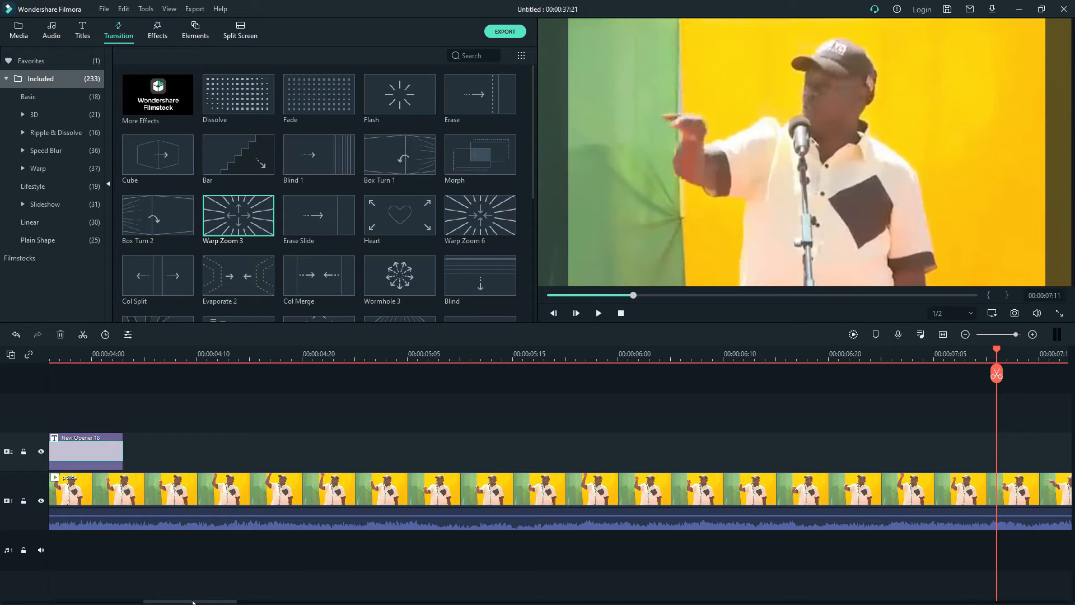
pyautogui.moveTo(191, 602); pyautogui.dragTo(250, 602)
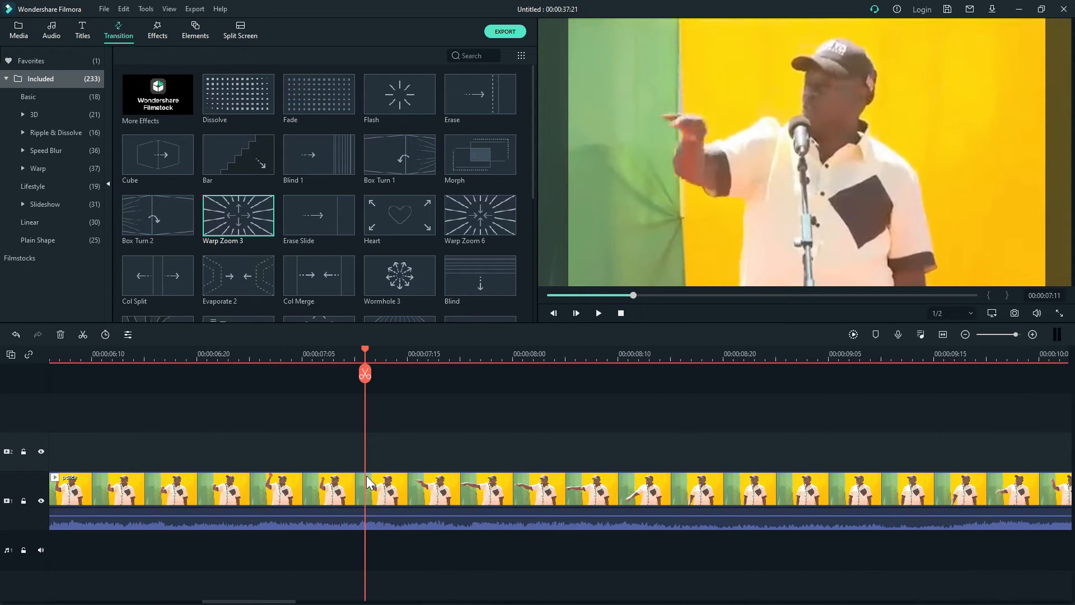
pyautogui.click(599, 315)
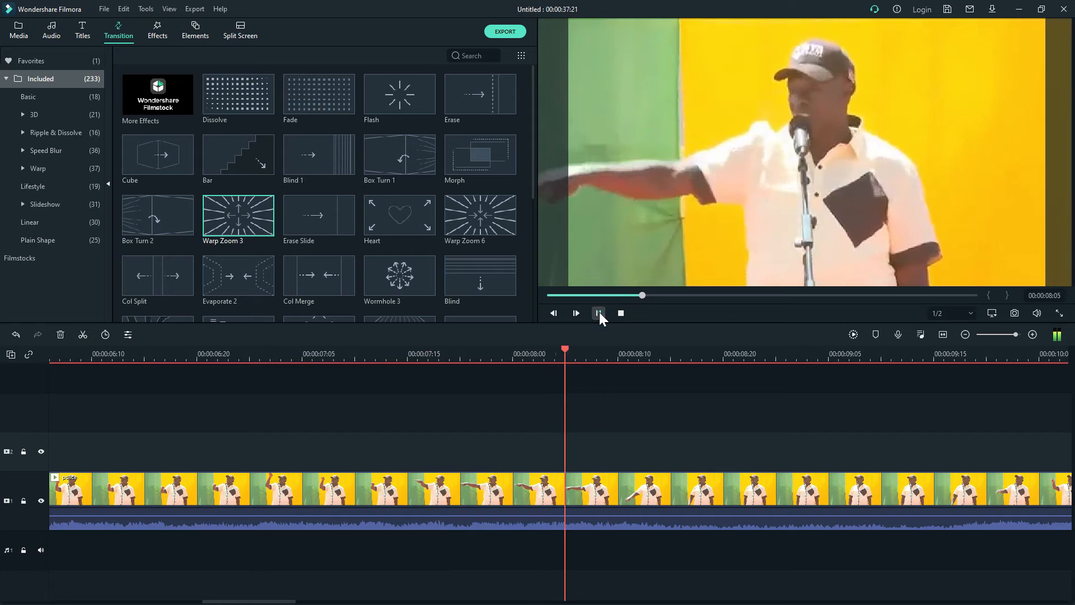
pyautogui.click(599, 315)
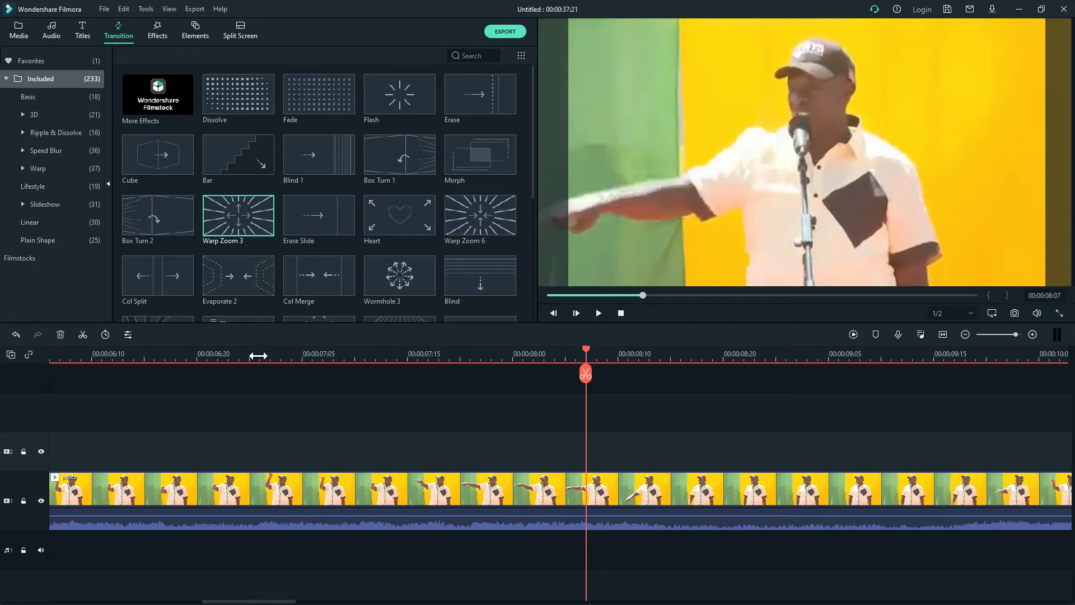
# Replay the passage of the first police clip between about six and eight seconds repeatedly to check the speech.
pyautogui.click(199, 357)
pyautogui.click(597, 315)
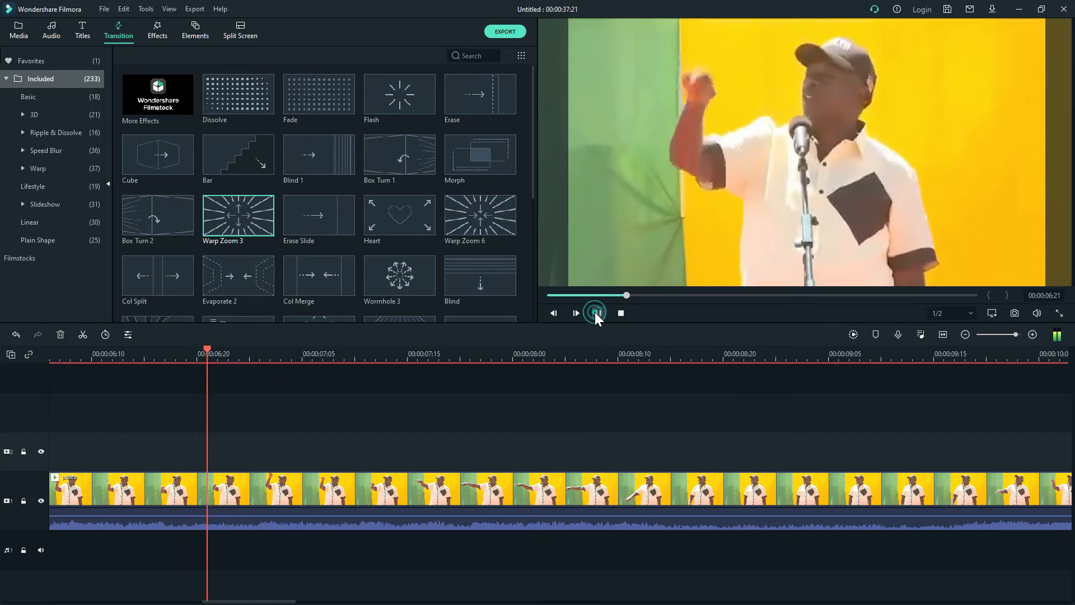
pyautogui.click(597, 315)
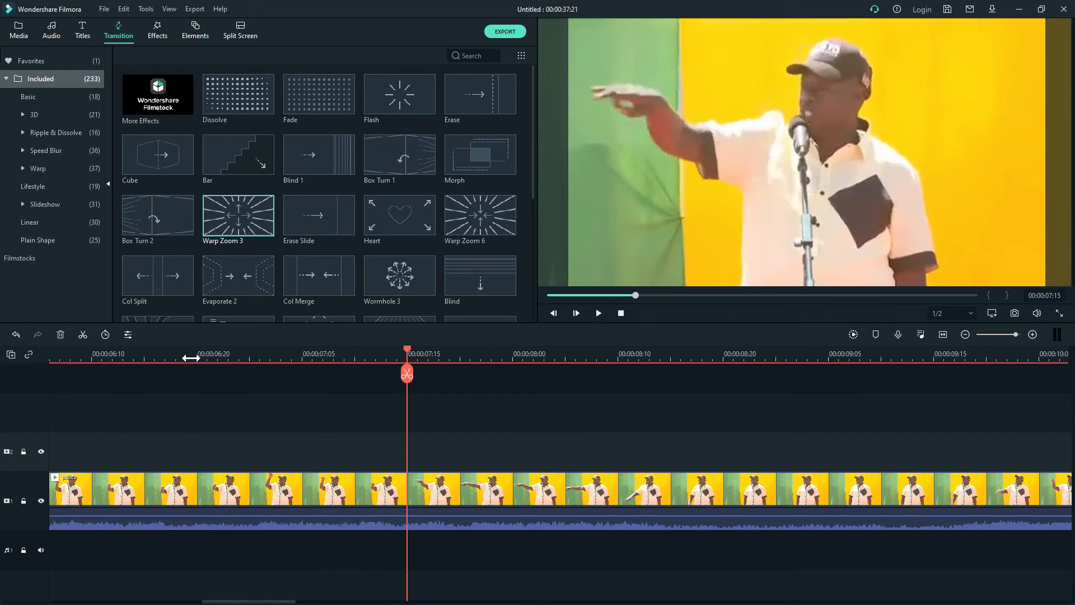
pyautogui.click(187, 357)
pyautogui.click(599, 319)
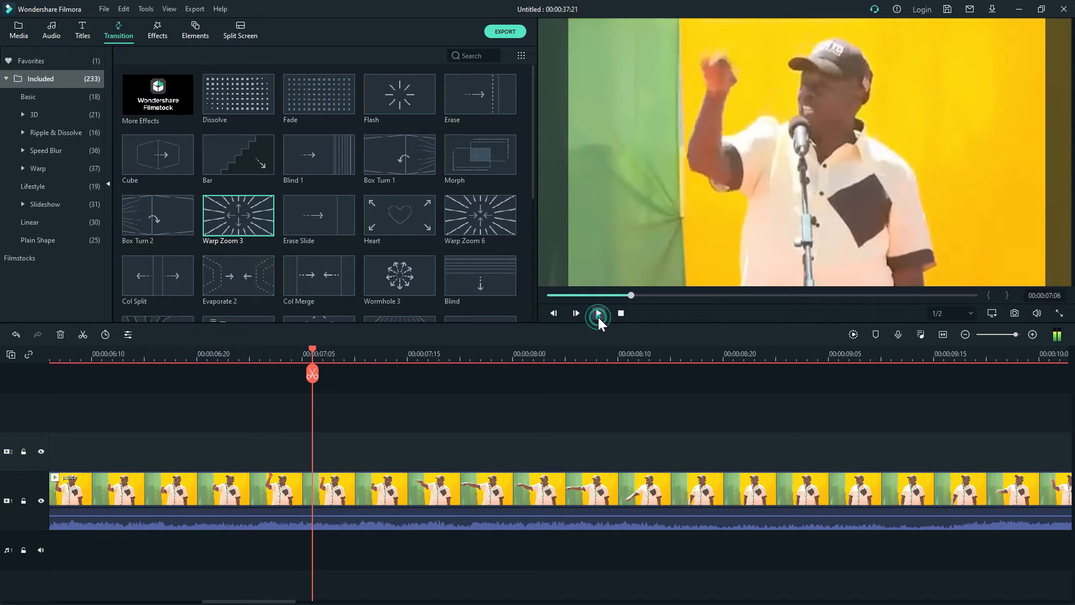
pyautogui.click(597, 318)
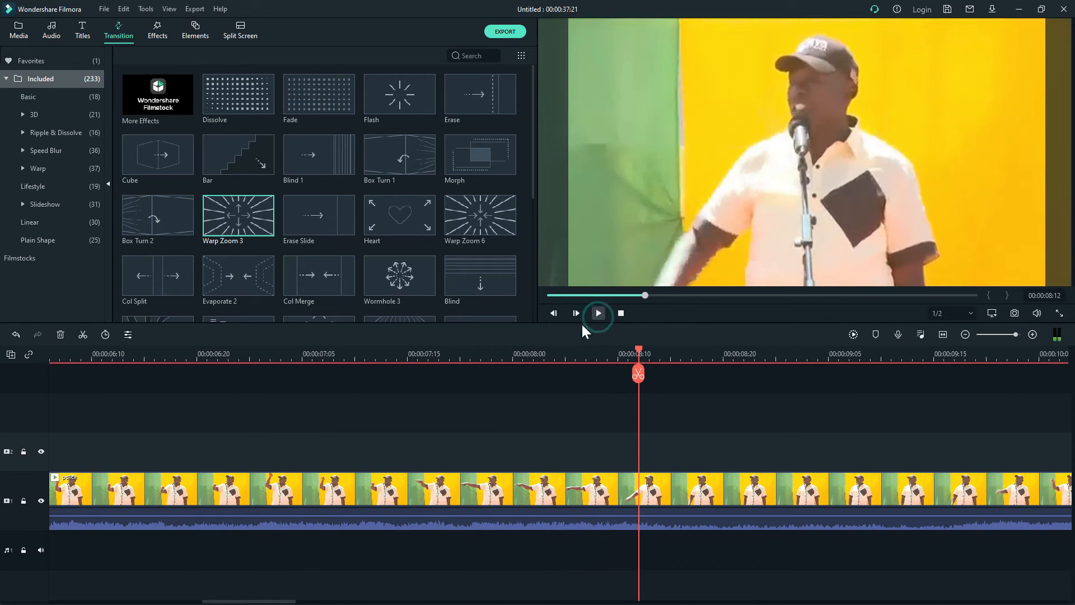
# Play back from 00:00:06:08 through the following clips and transitions into the second police 1 segment.
pyautogui.click(71, 357)
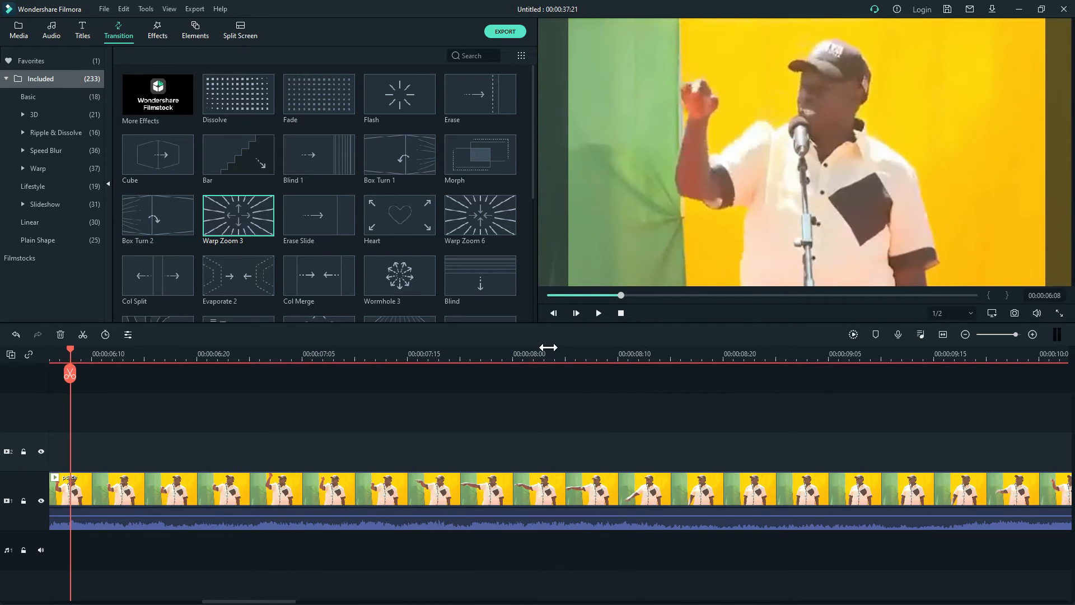
pyautogui.click(599, 313)
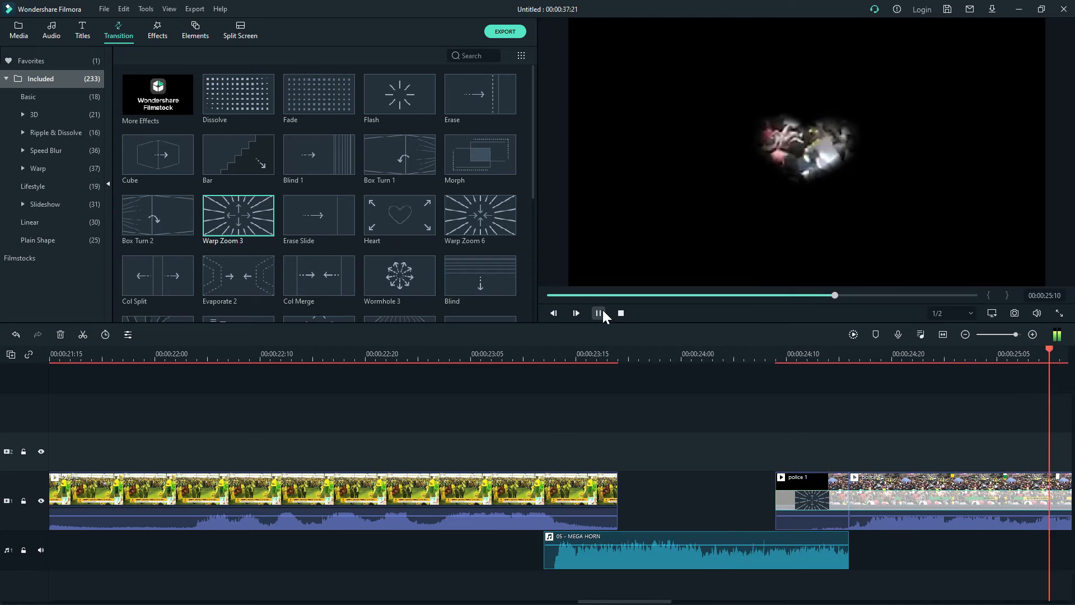
pyautogui.click(603, 314)
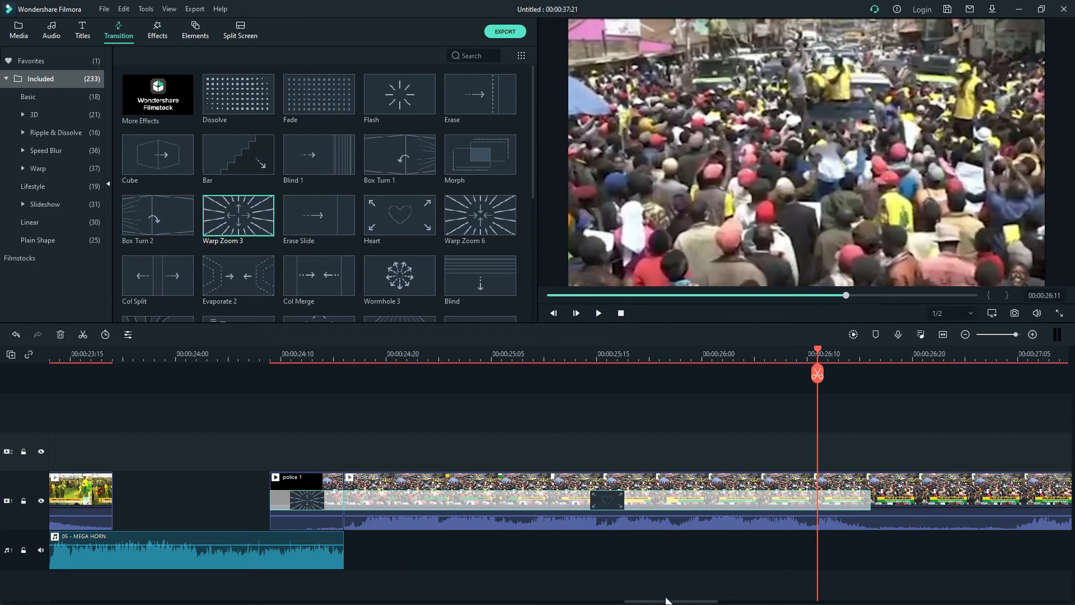
# Import the 04 - DJ KOOLKIDD - BOOM LASER sound effect from the Brand New Dj Kanji Efx Pack folder into the project media.
pyautogui.moveTo(666, 602); pyautogui.dragTo(20, 600)
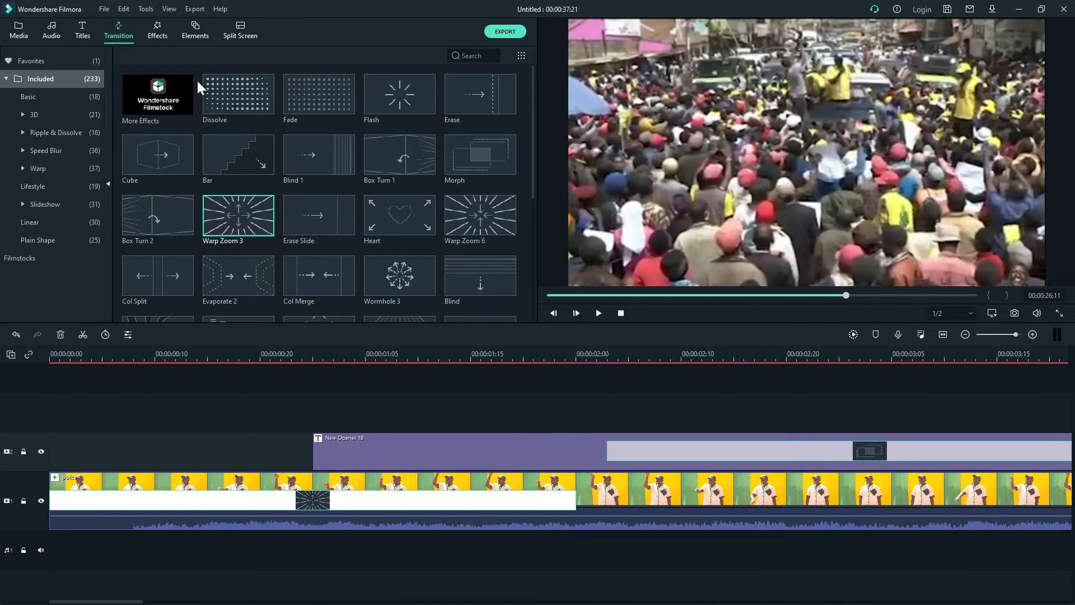
pyautogui.click(18, 31)
pyautogui.doubleClick(347, 284)
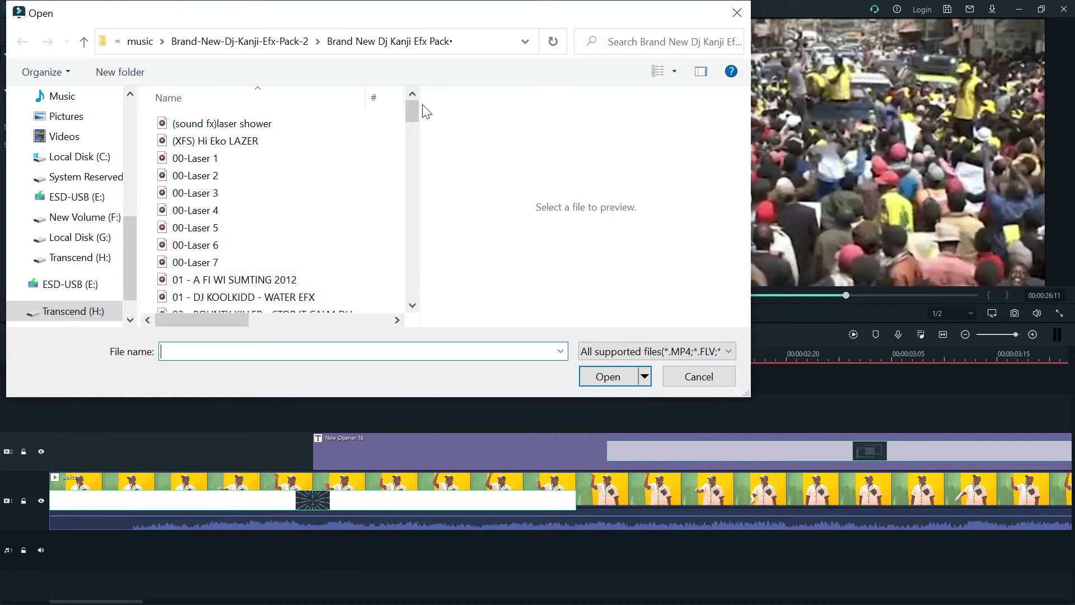
pyautogui.moveTo(412, 108); pyautogui.dragTo(411, 130)
pyautogui.click(325, 182)
pyautogui.doubleClick(325, 180)
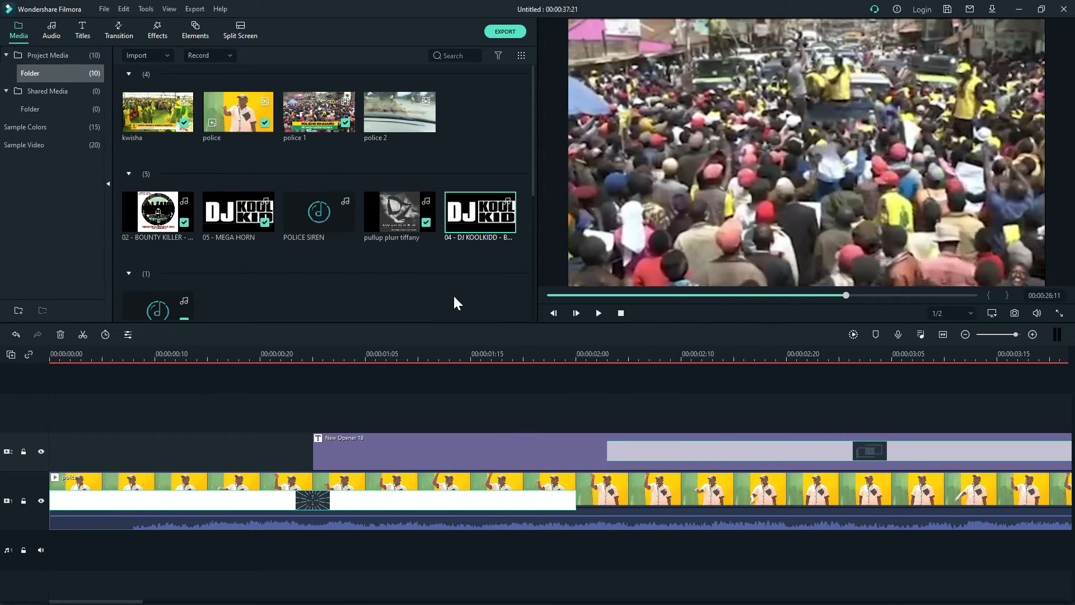
# Place the BOOM LASER sound on a second audio track at the timeline start and cut off everything after 00:00:01:00.
pyautogui.moveTo(485, 214); pyautogui.dragTo(42, 579)
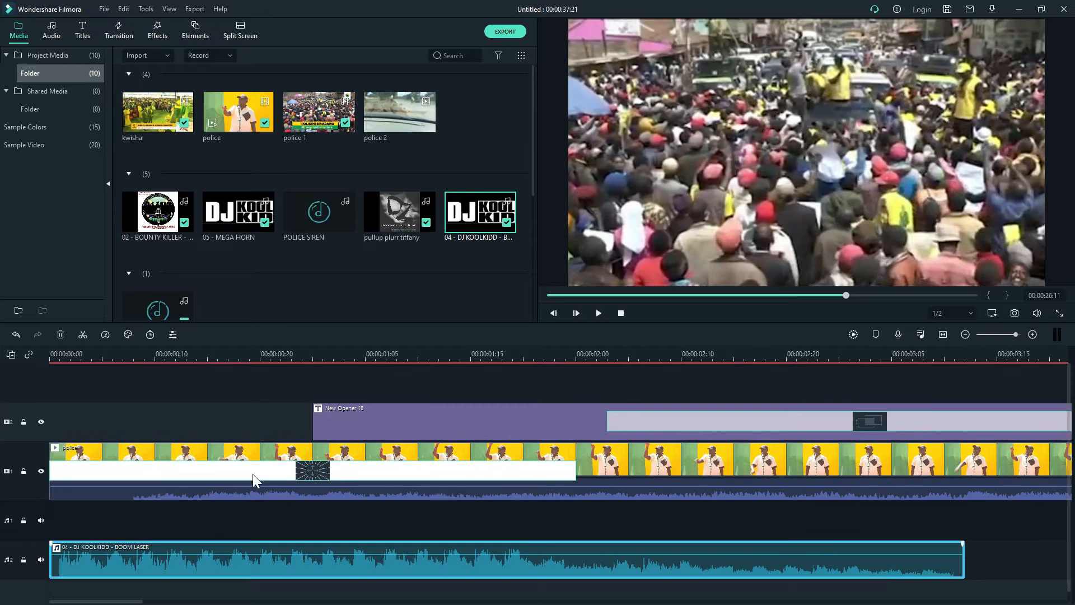
pyautogui.click(599, 314)
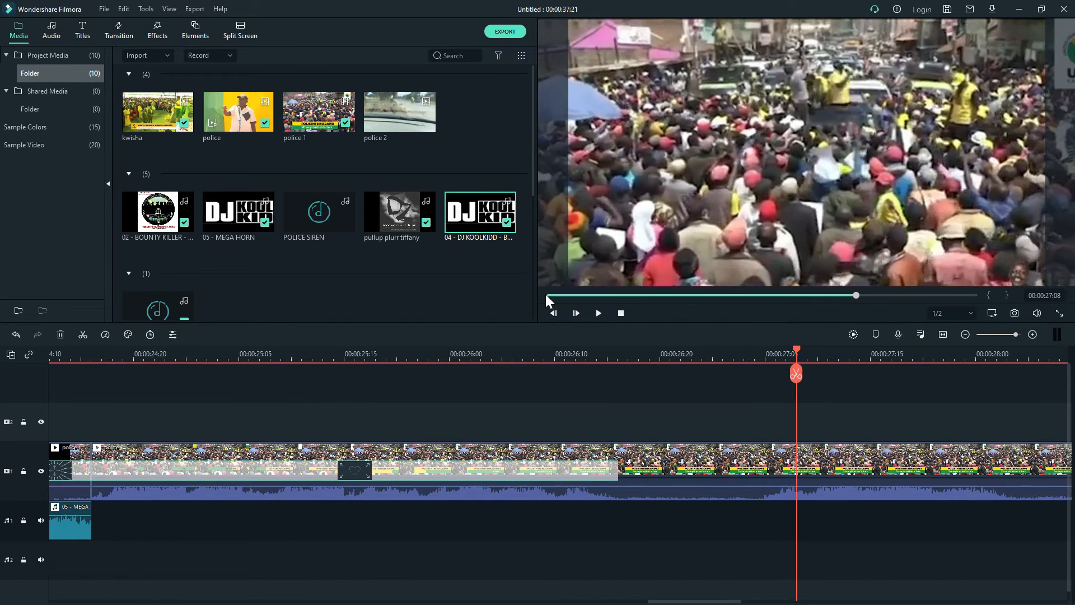
pyautogui.click(546, 294)
pyautogui.click(598, 314)
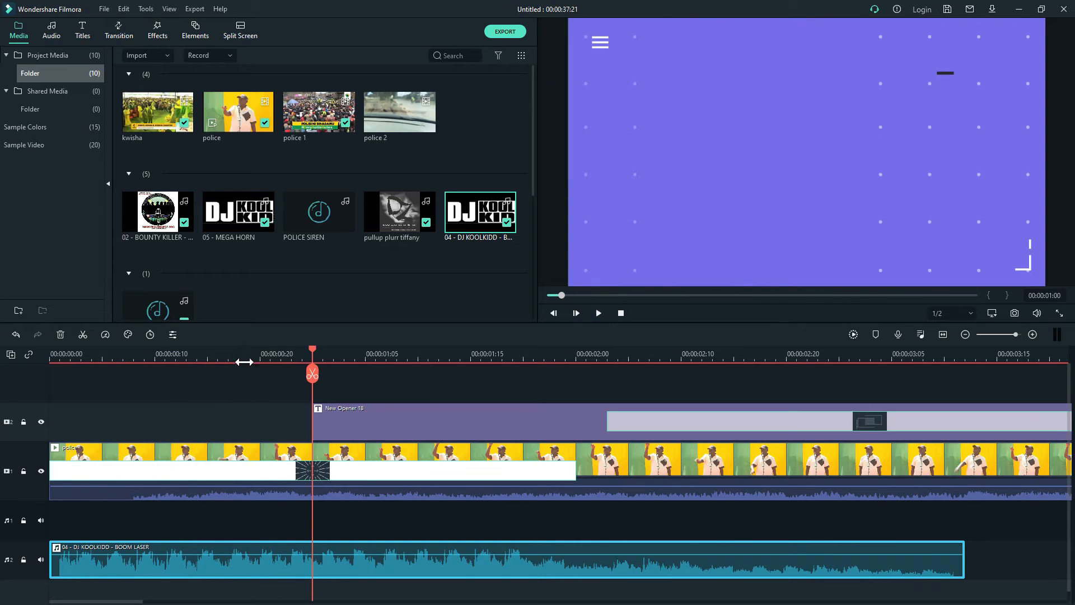
pyautogui.click(82, 336)
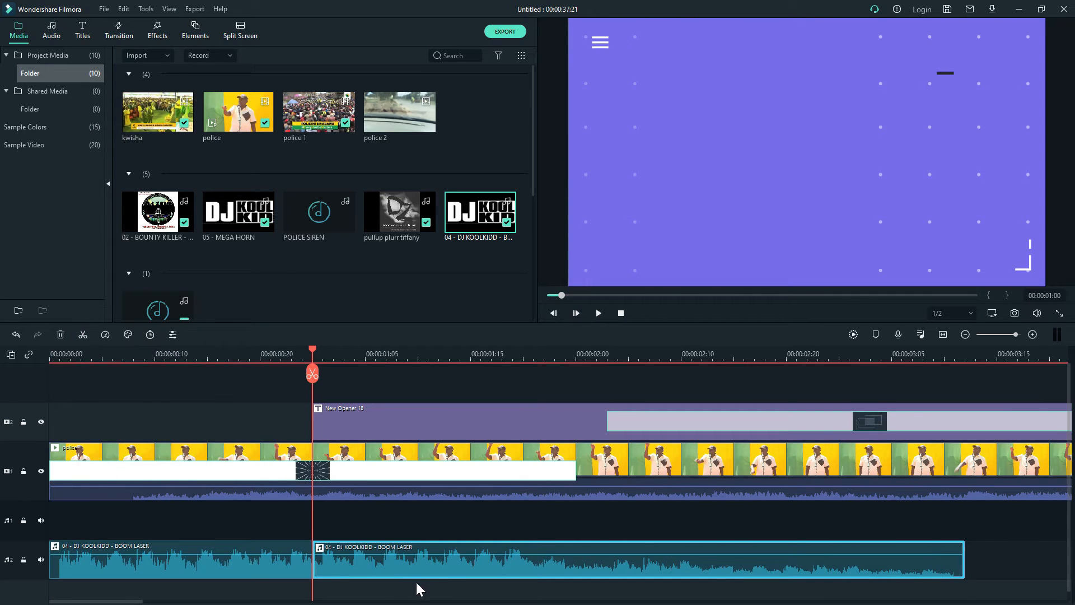
pyautogui.press('Delete')
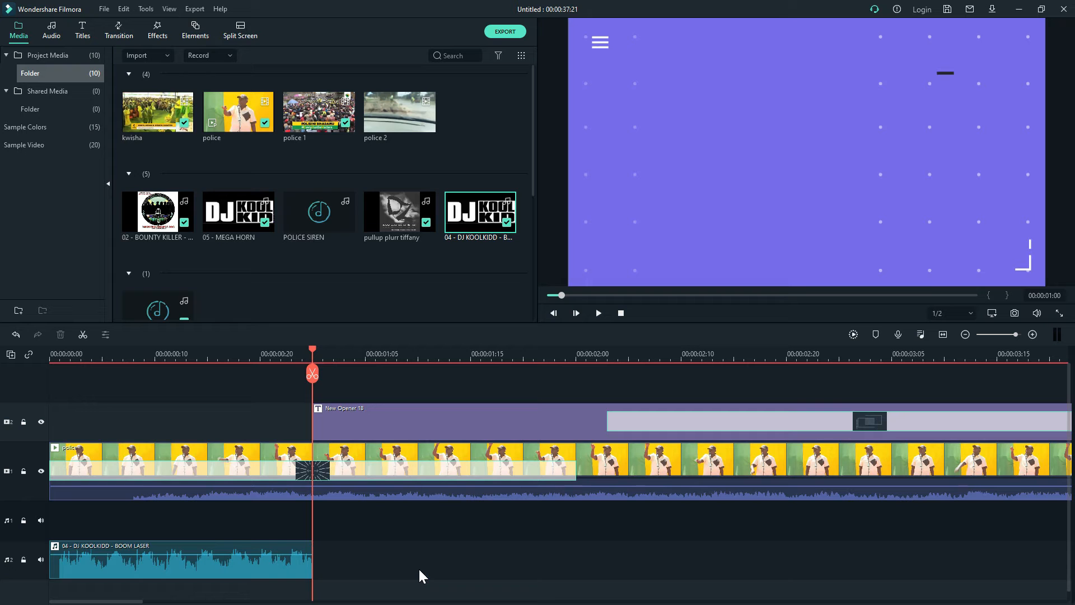
# Play the finished video from the beginning through to its end to review the edit.
pyautogui.click(558, 312)
pyautogui.click(598, 314)
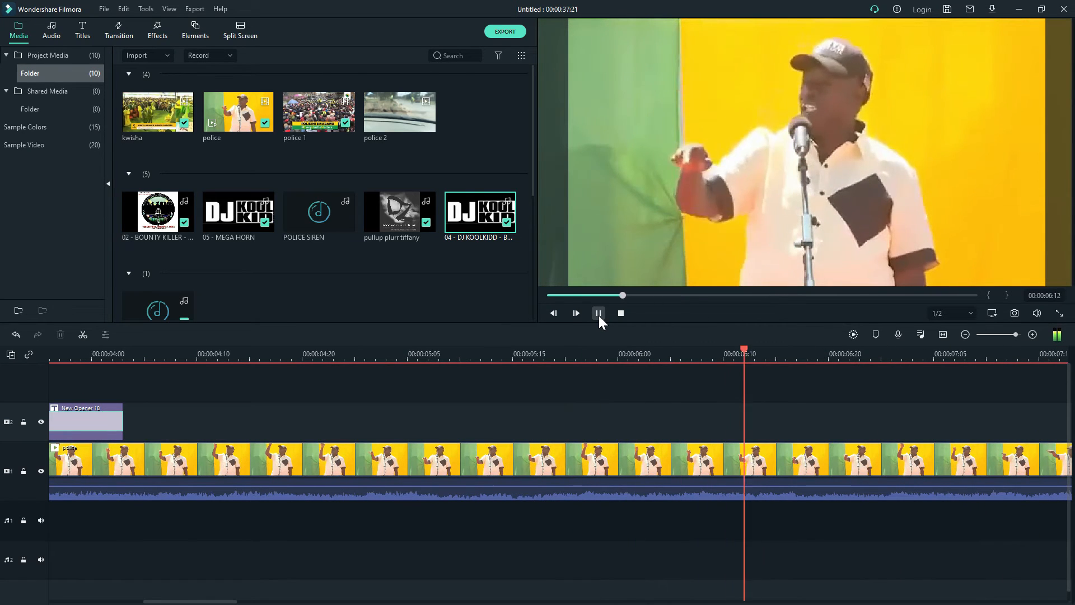
pyautogui.click(548, 296)
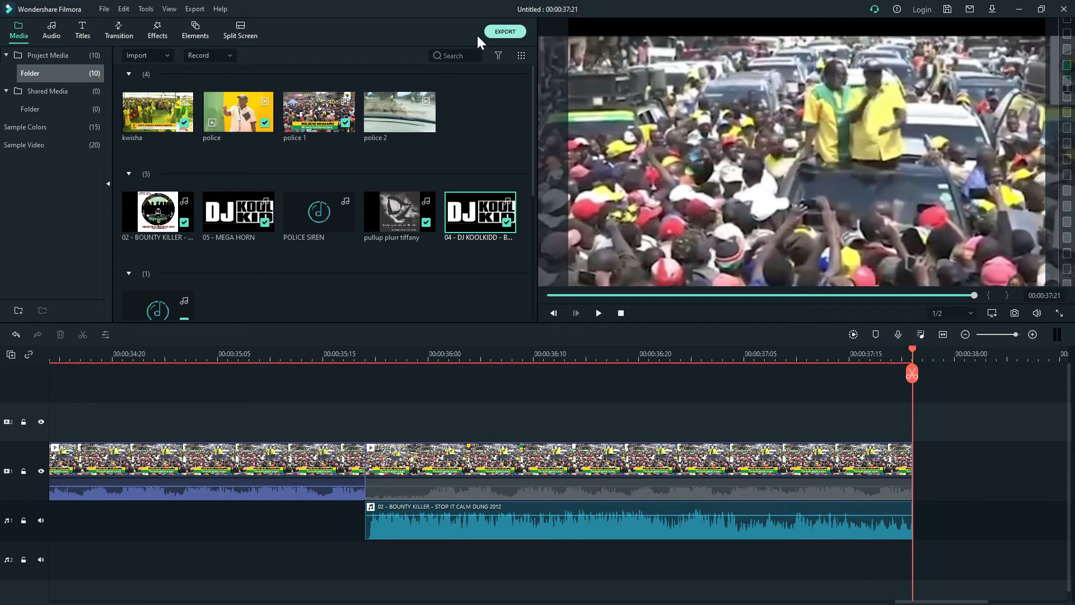
# Open the export settings for a local MP4 and name the video "give gachagua the mic".
pyautogui.click(494, 34)
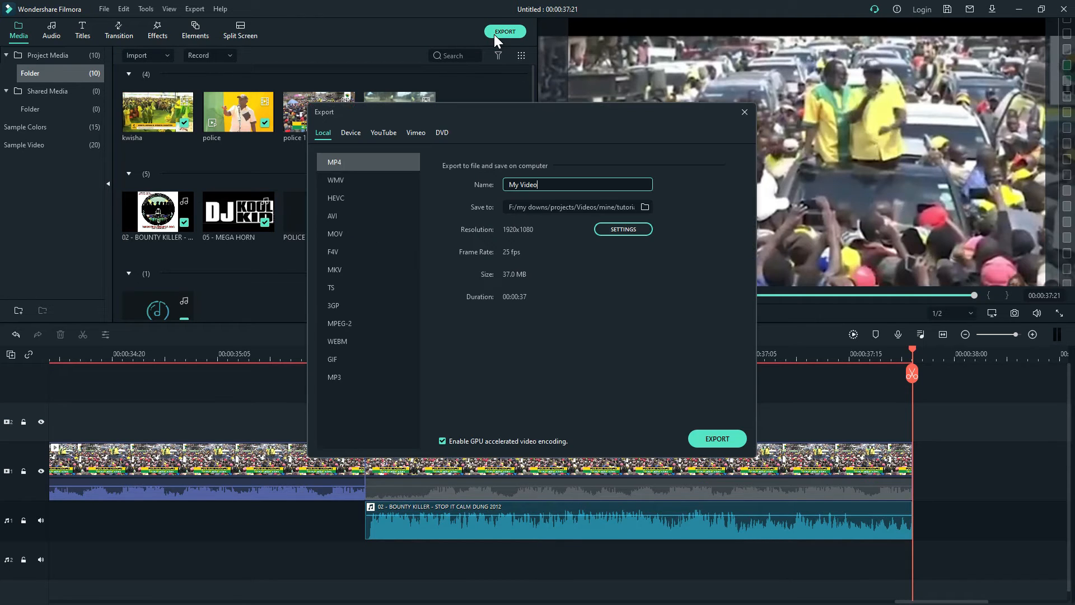
pyautogui.click(559, 186)
pyautogui.write('give gachagua the mic')
# Set the save folder to my downs/projects/Videos/mine/general/funny on drive F: and export the video.
pyautogui.click(646, 206)
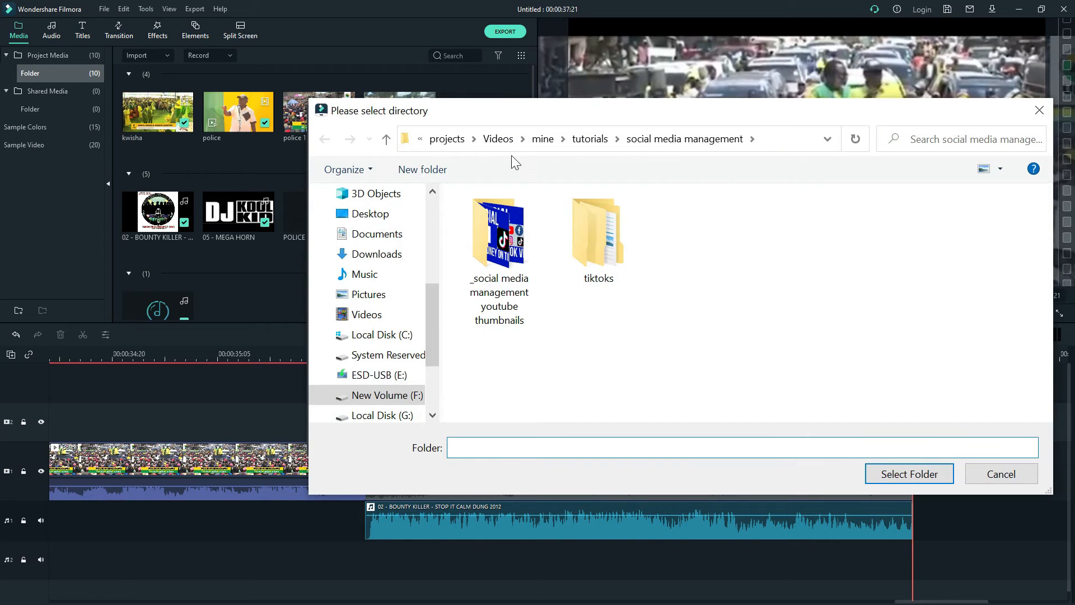
pyautogui.click(498, 138)
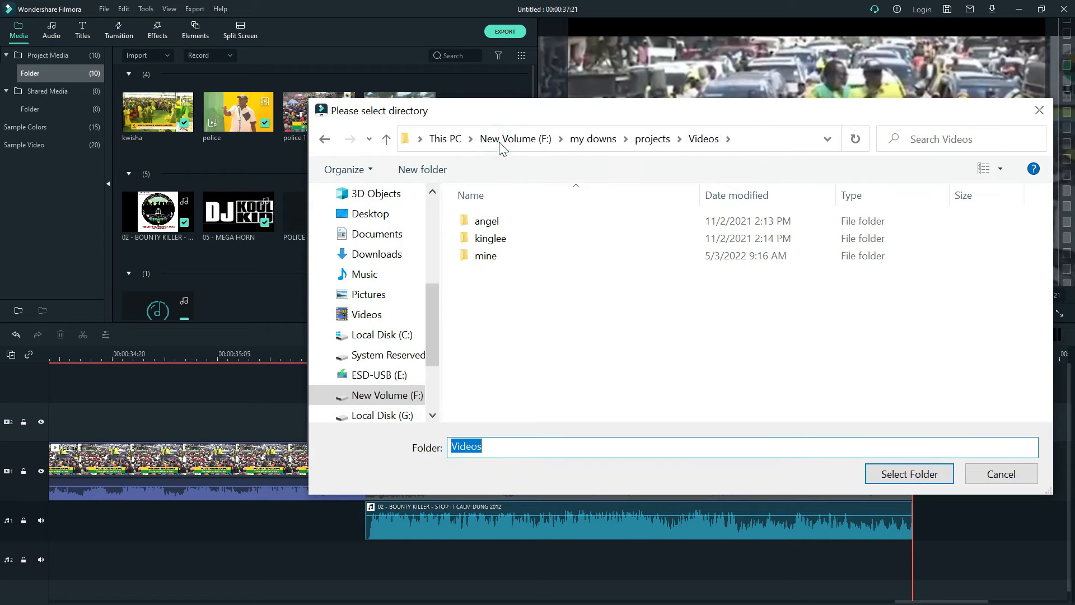
pyautogui.doubleClick(493, 255)
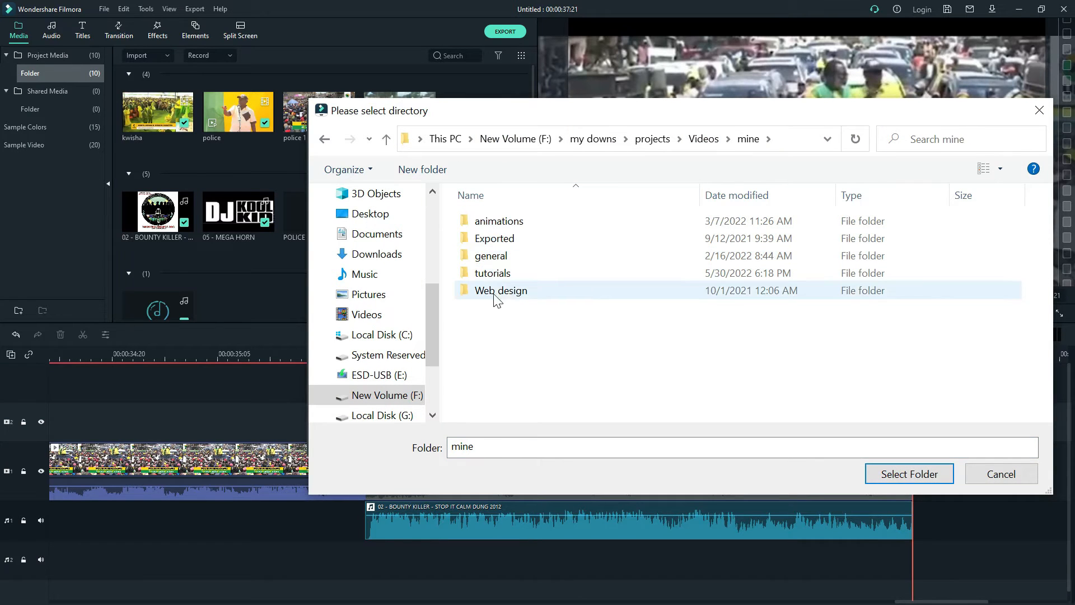
pyautogui.doubleClick(495, 256)
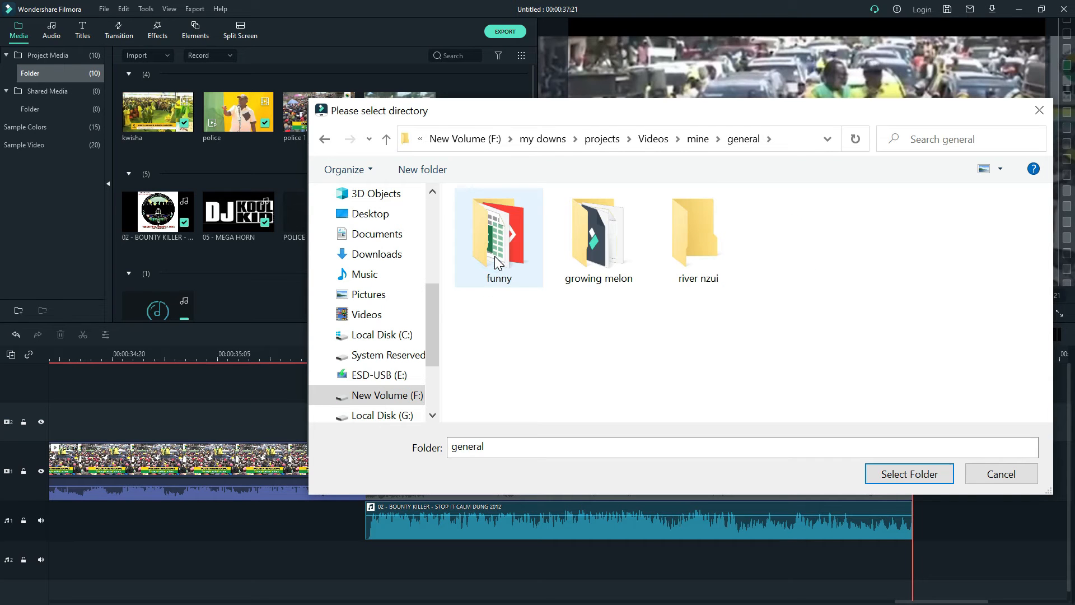
pyautogui.doubleClick(495, 262)
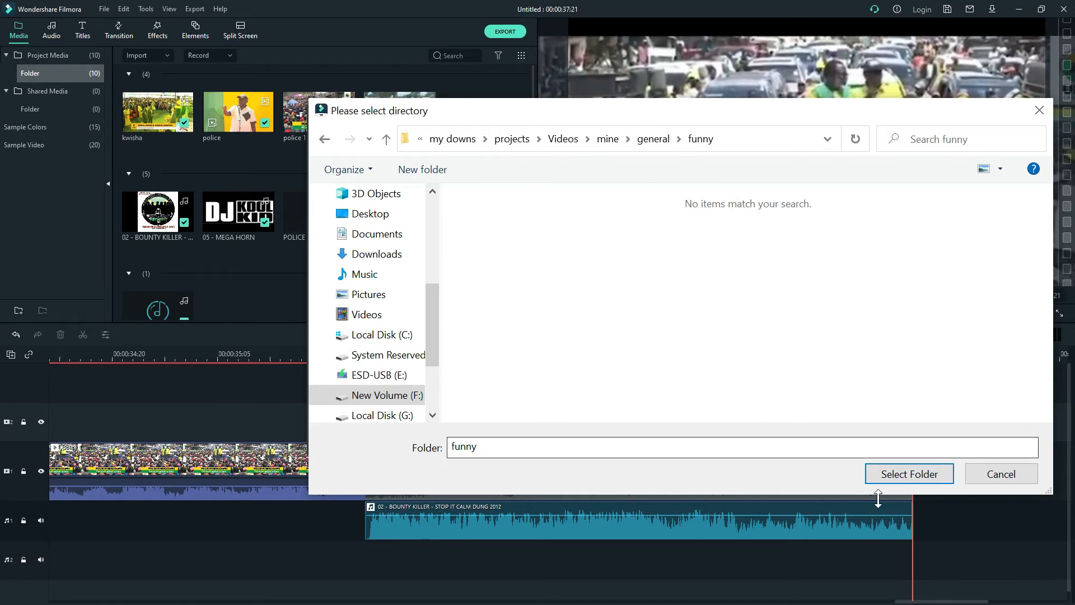
pyautogui.click(888, 479)
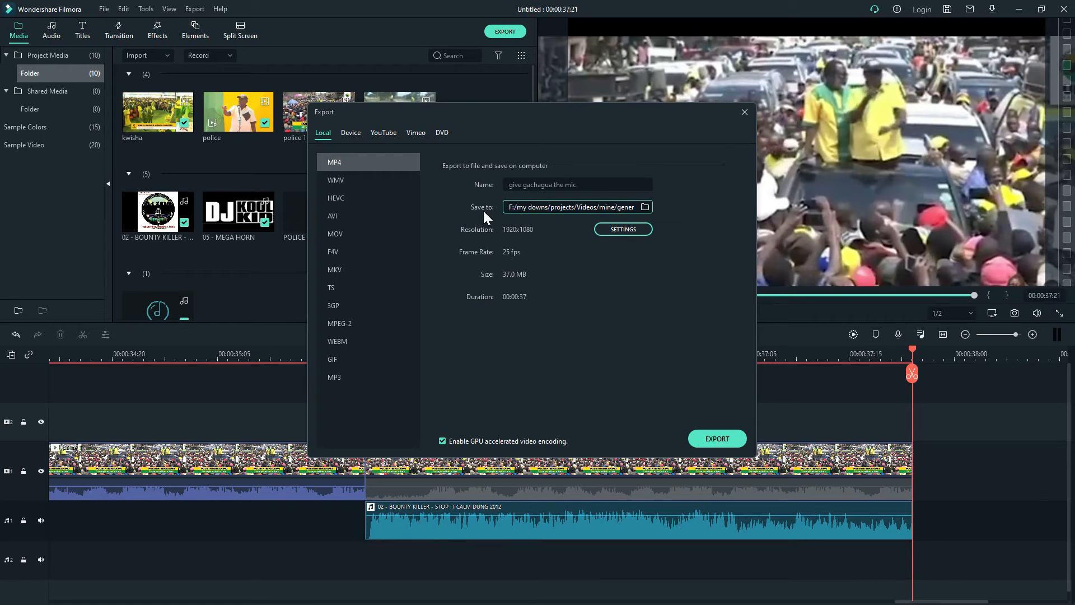
pyautogui.click(715, 436)
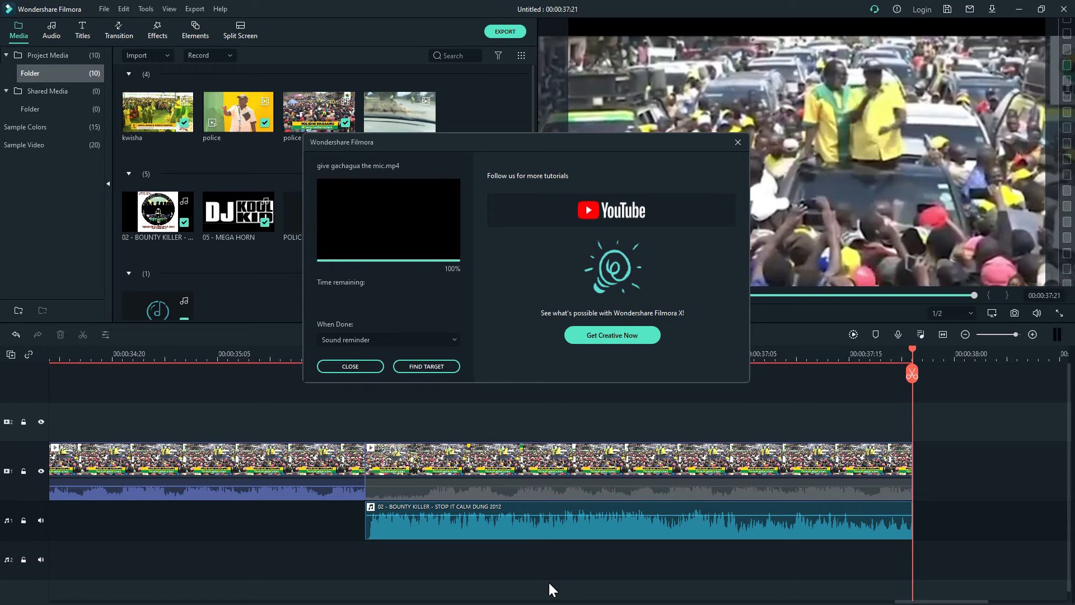
# Open the exported video's folder, play "give gachagua the mic" from the start, and close the player and folder.
pyautogui.click(439, 368)
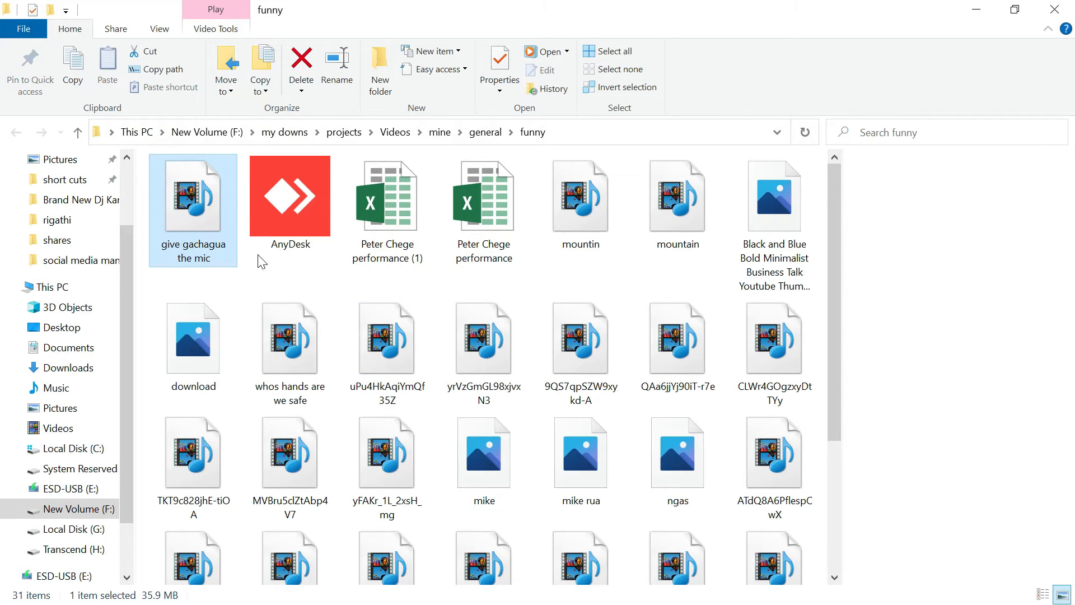
pyautogui.doubleClick(197, 224)
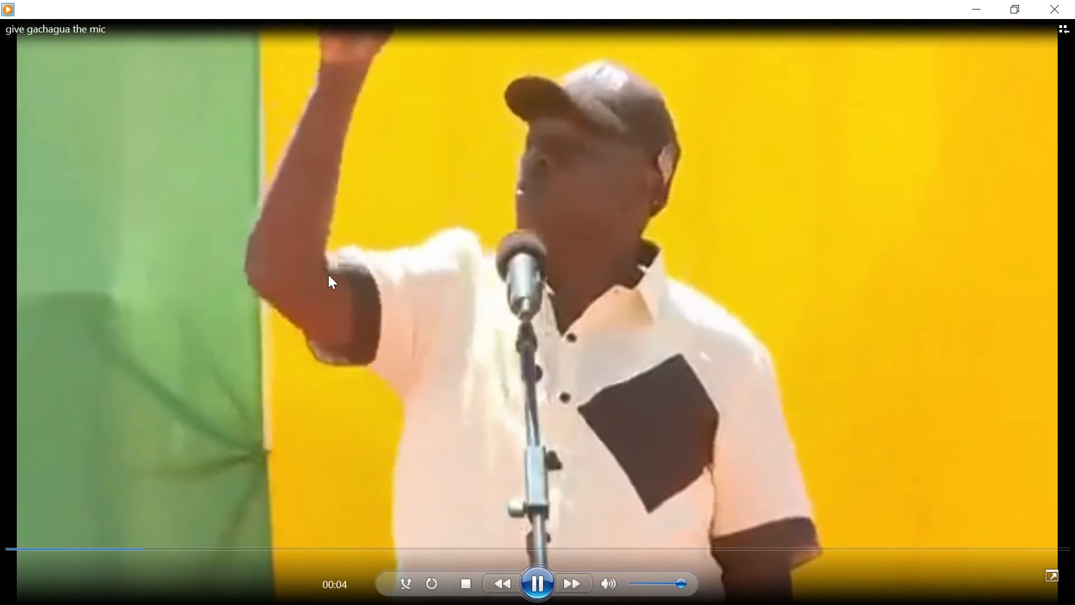
pyautogui.click(11, 550)
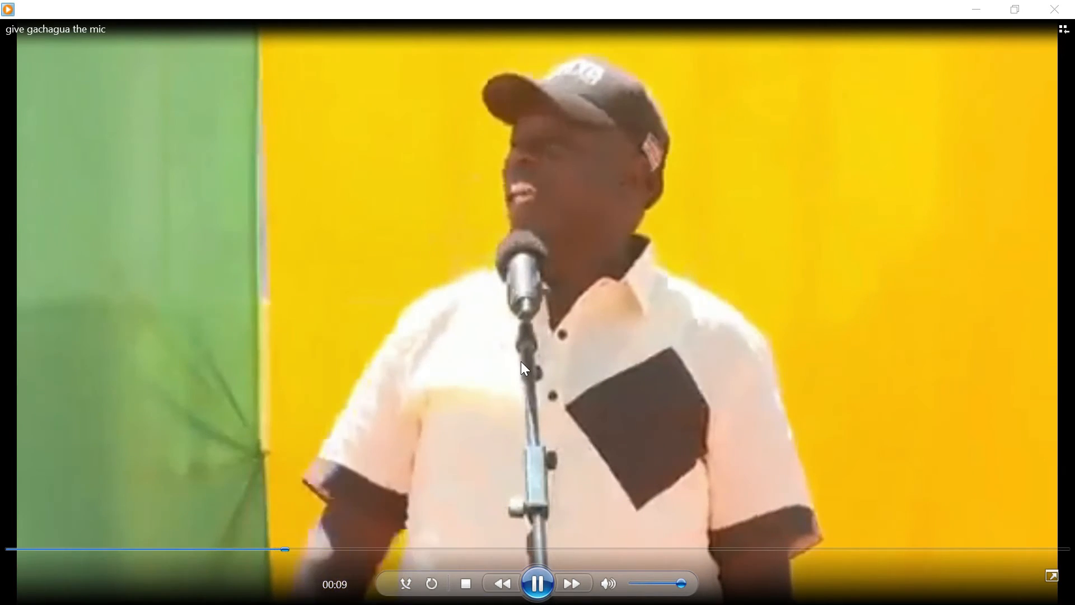
pyautogui.click(1055, 10)
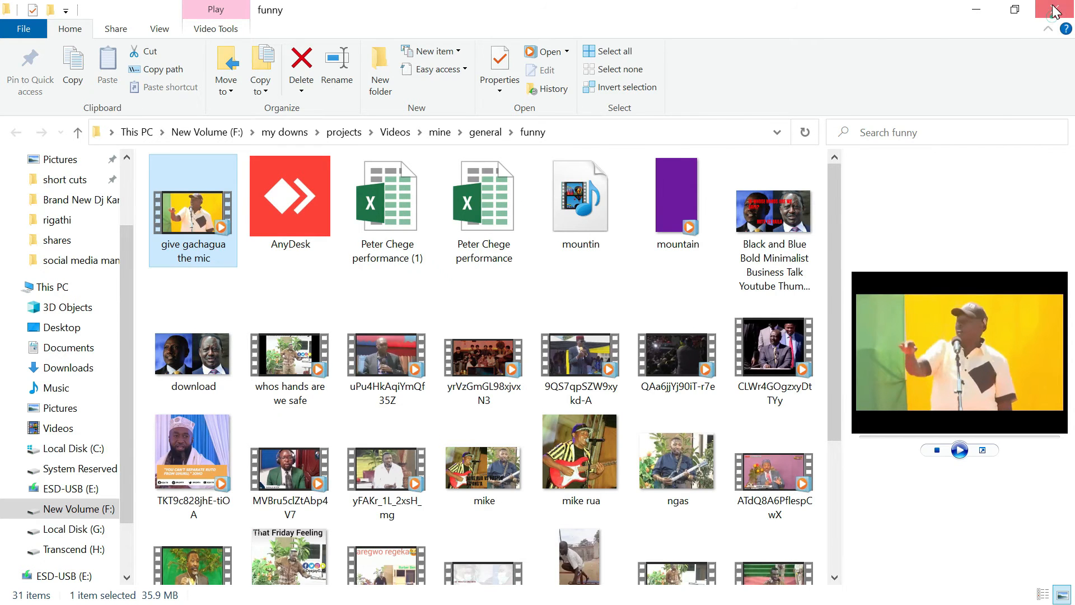
pyautogui.click(1054, 10)
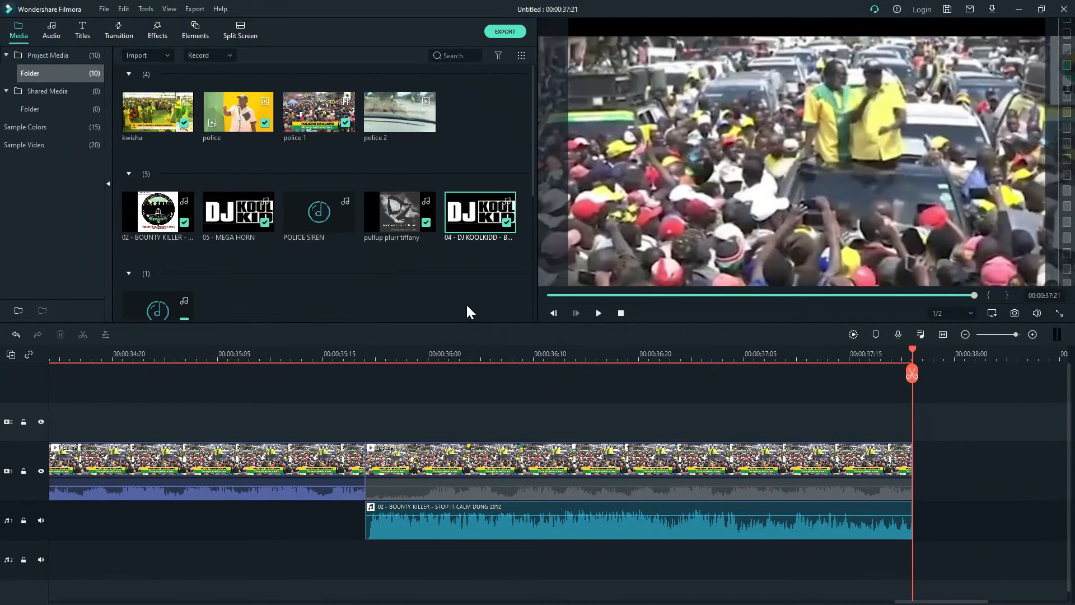
# Shorten the transition at the start of the police clip to end at 00:00:01:05 and preview the opening.
pyautogui.click(548, 295)
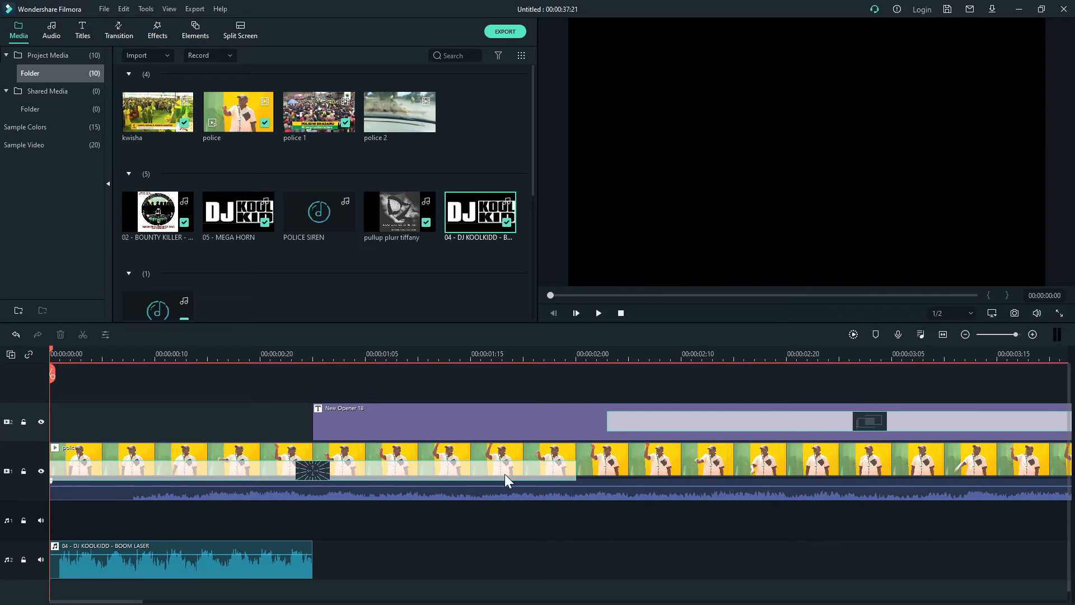
pyautogui.click(435, 476)
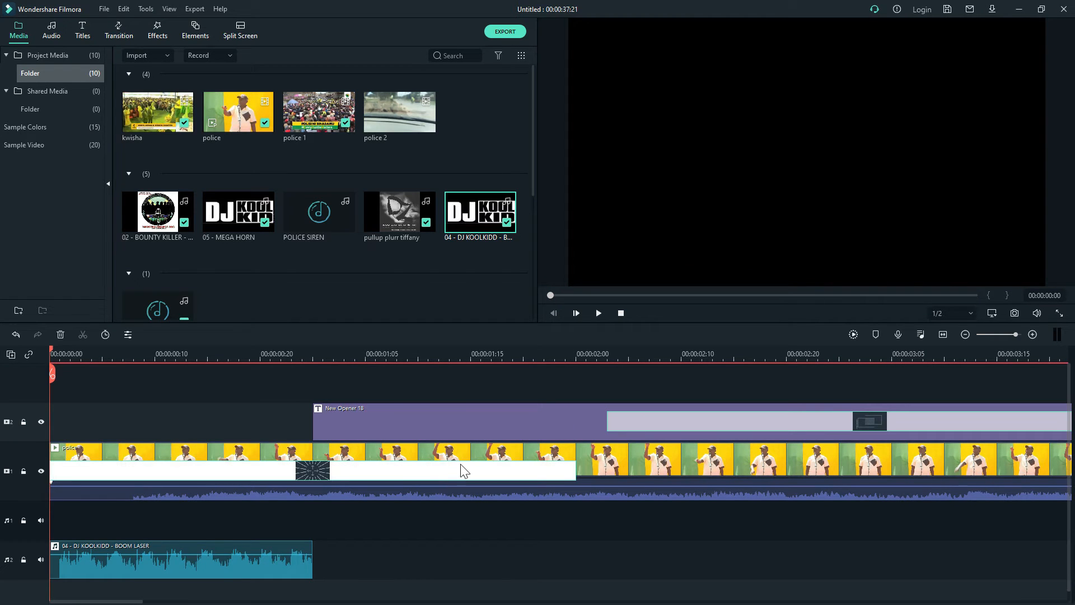
pyautogui.moveTo(575, 471); pyautogui.dragTo(363, 475)
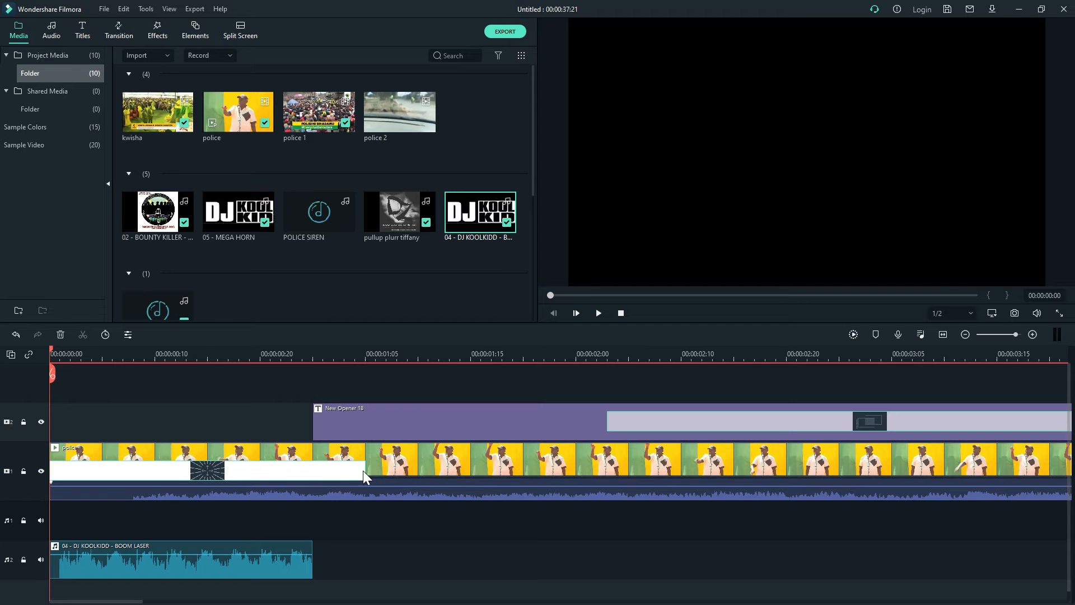
pyautogui.click(598, 312)
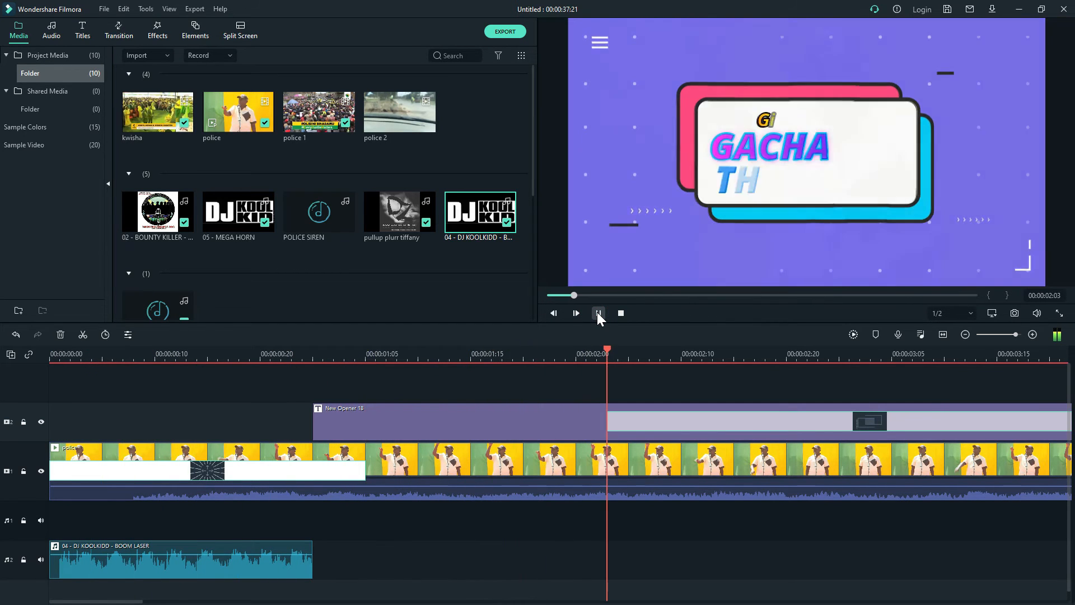
pyautogui.click(597, 312)
# Shorten the transition at the end of the New Opener 18 title so it starts at about 00:00:03:05.
pyautogui.click(879, 431)
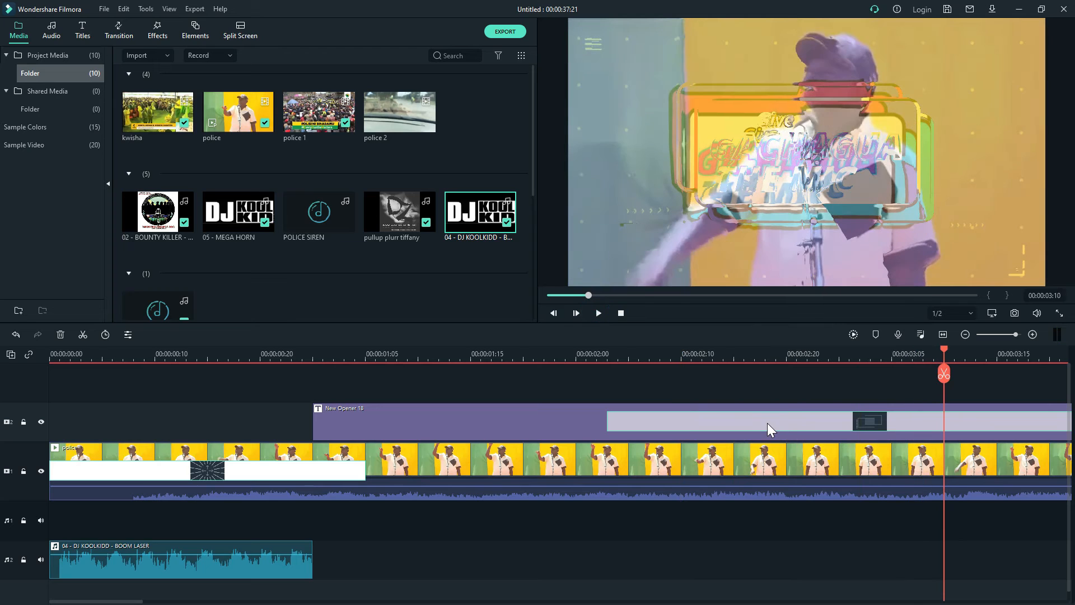
pyautogui.moveTo(606, 421); pyautogui.dragTo(834, 427)
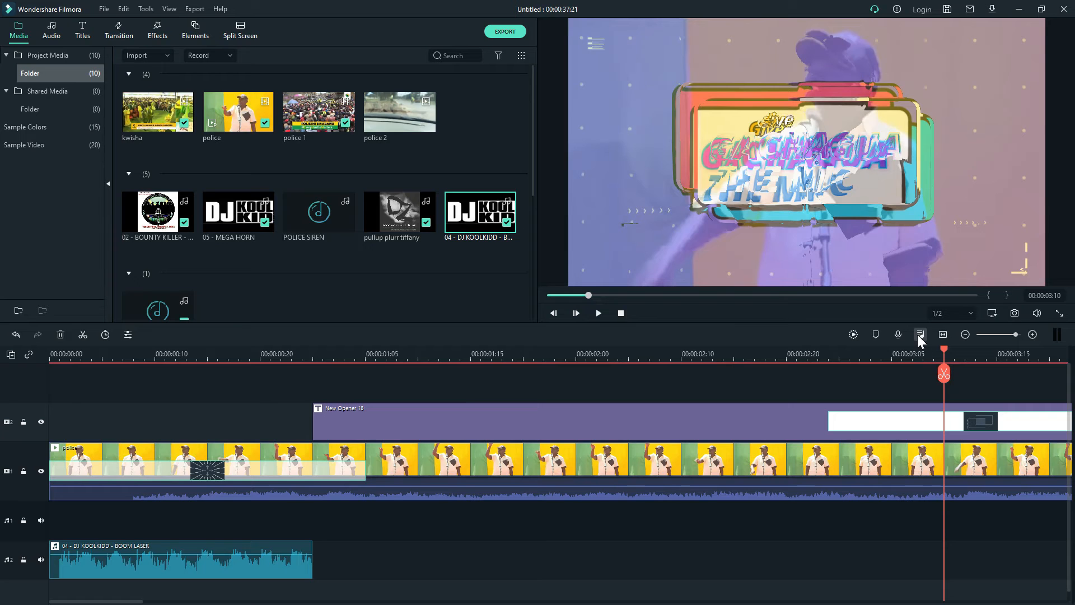
pyautogui.moveTo(943, 347); pyautogui.dragTo(154, 392)
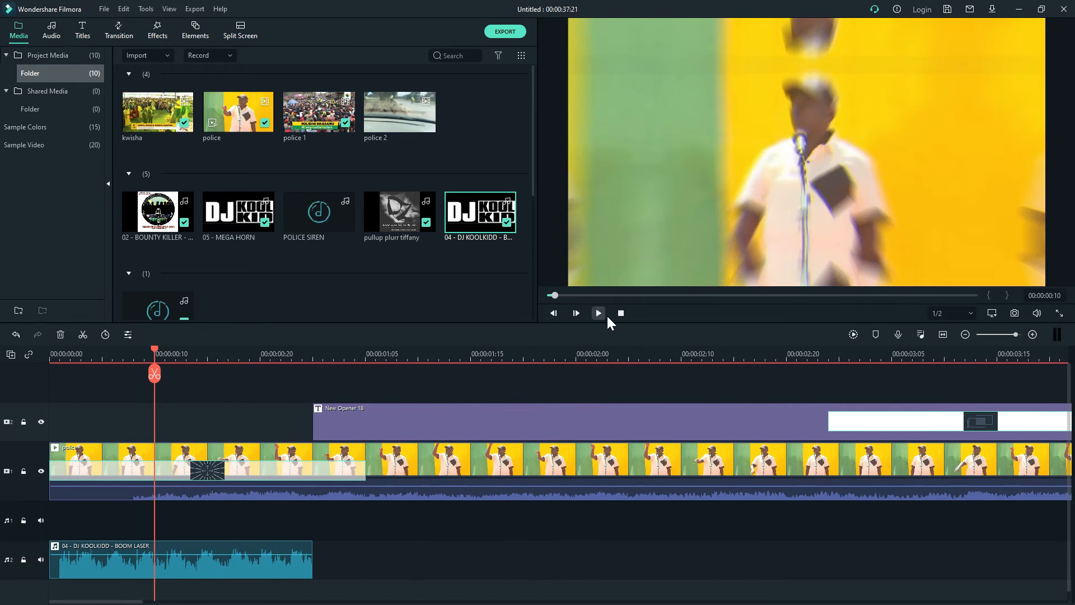
pyautogui.click(599, 313)
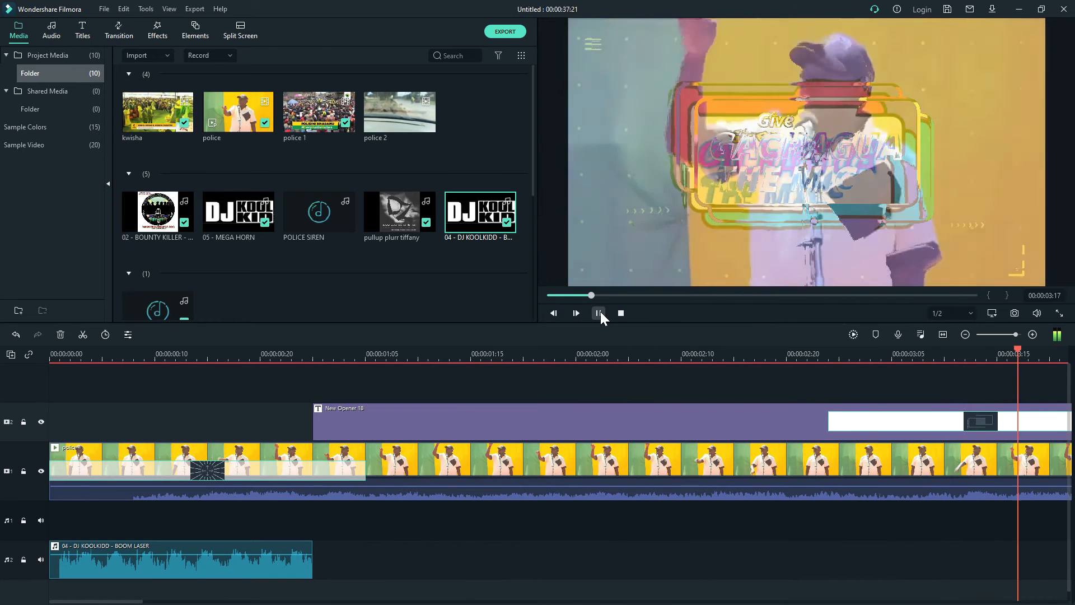
pyautogui.click(598, 312)
pyautogui.click(537, 424)
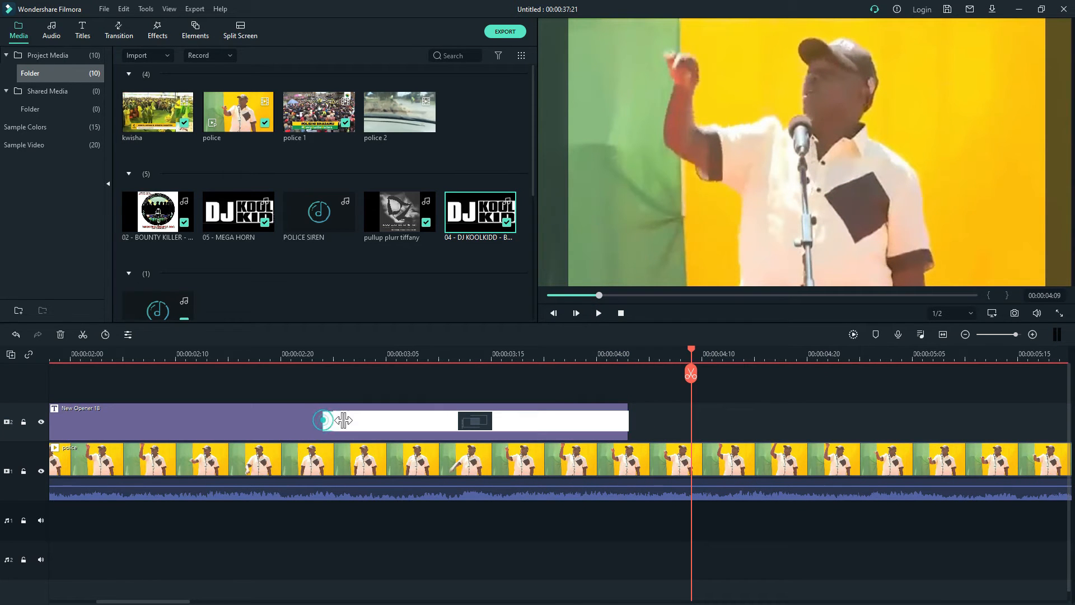
pyautogui.moveTo(391, 421); pyautogui.dragTo(386, 421)
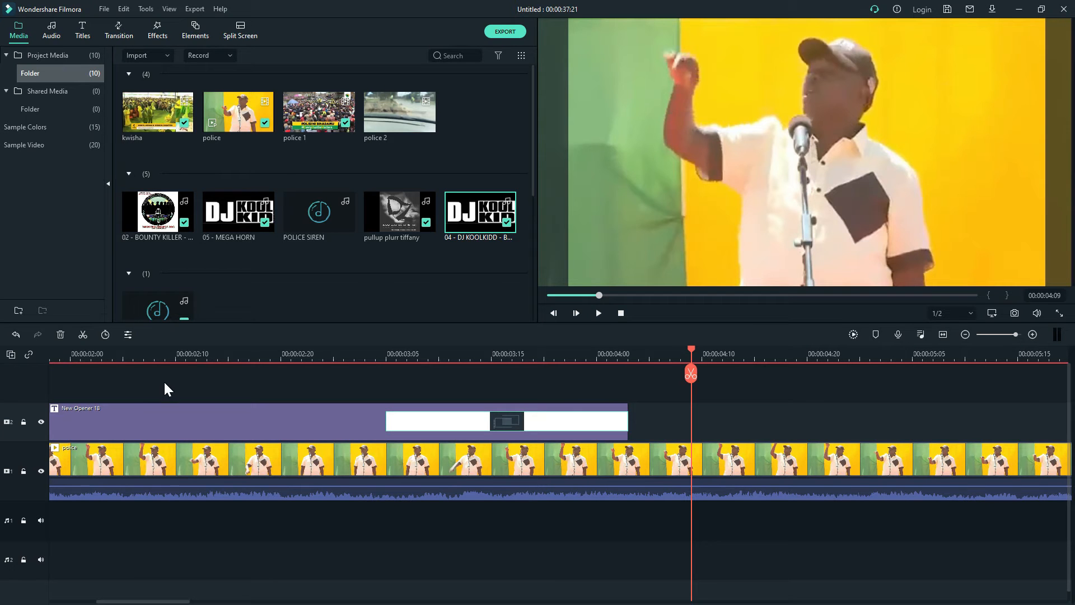
# Play the opening seconds from the timeline start to review both shortened transitions.
pyautogui.click(133, 356)
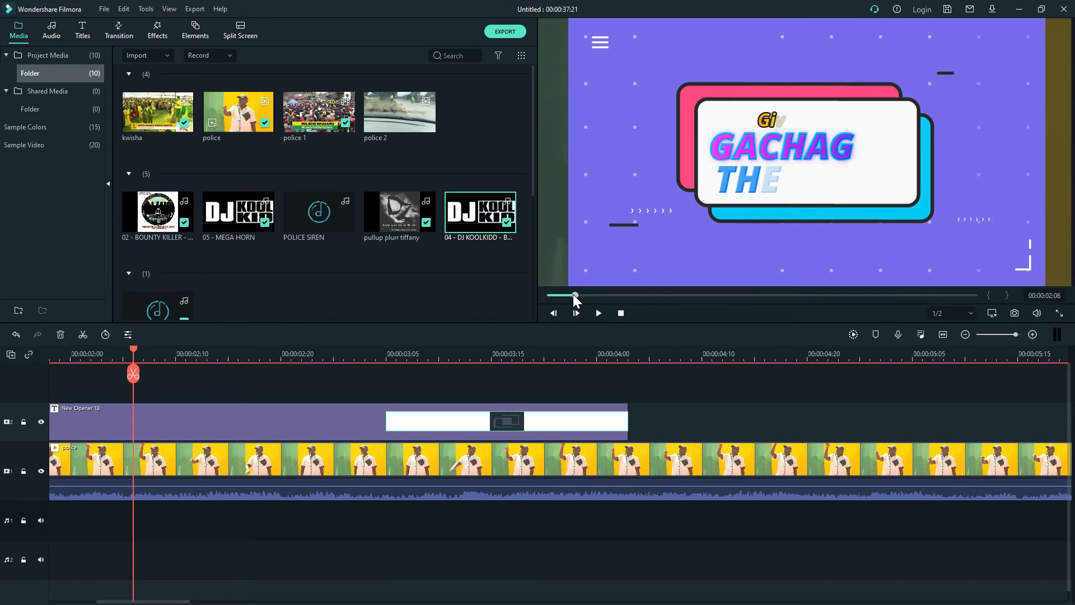
pyautogui.moveTo(575, 296); pyautogui.dragTo(535, 307)
pyautogui.click(598, 313)
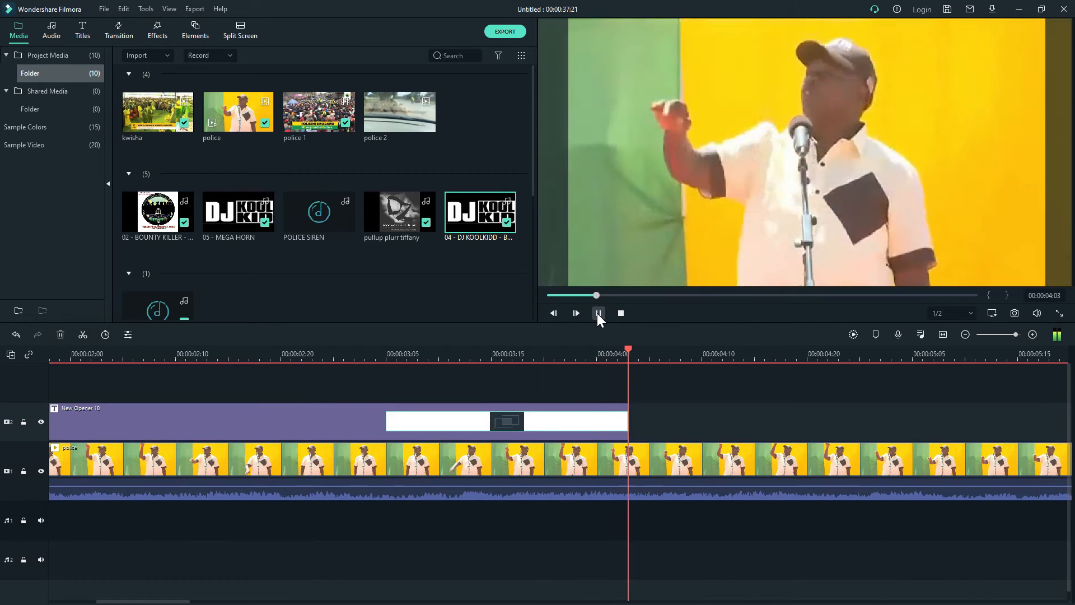
pyautogui.click(597, 313)
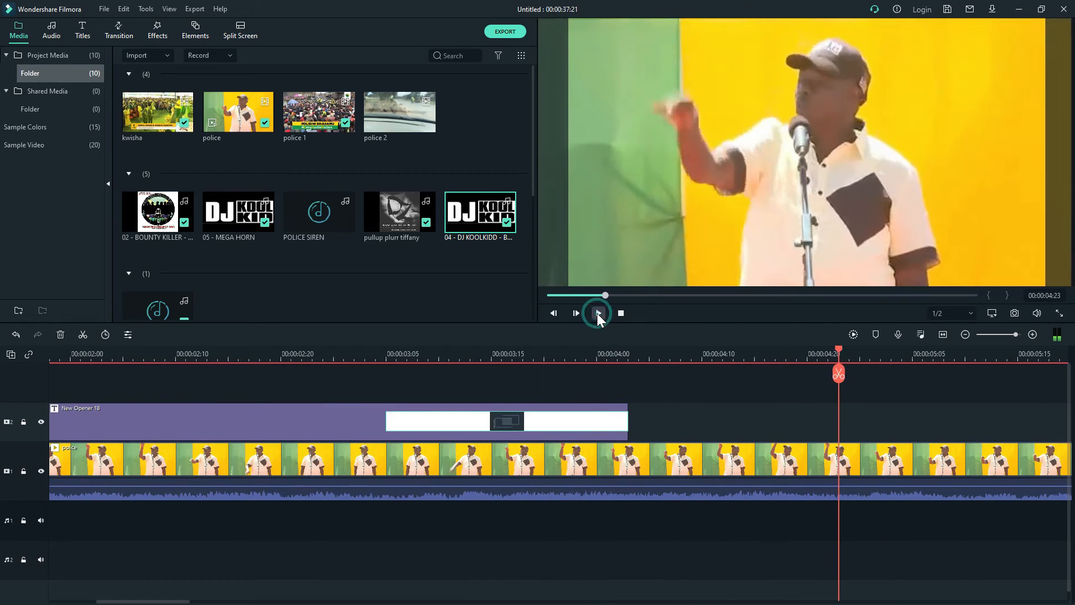
# Export the revised video as a local MP4 named "My Video" and open the folder containing it.
pyautogui.click(496, 33)
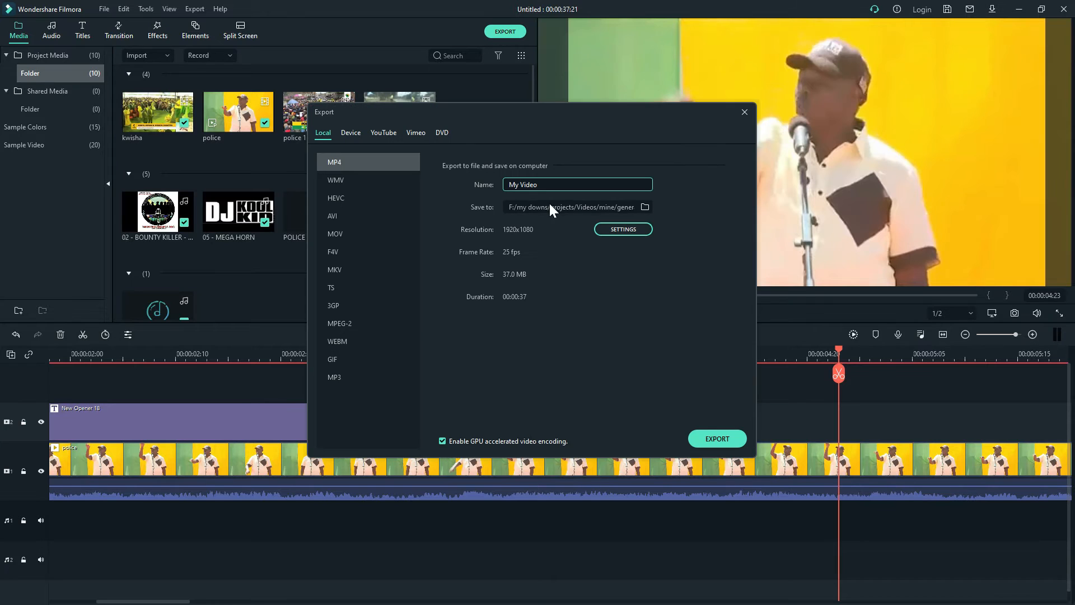
pyautogui.click(702, 436)
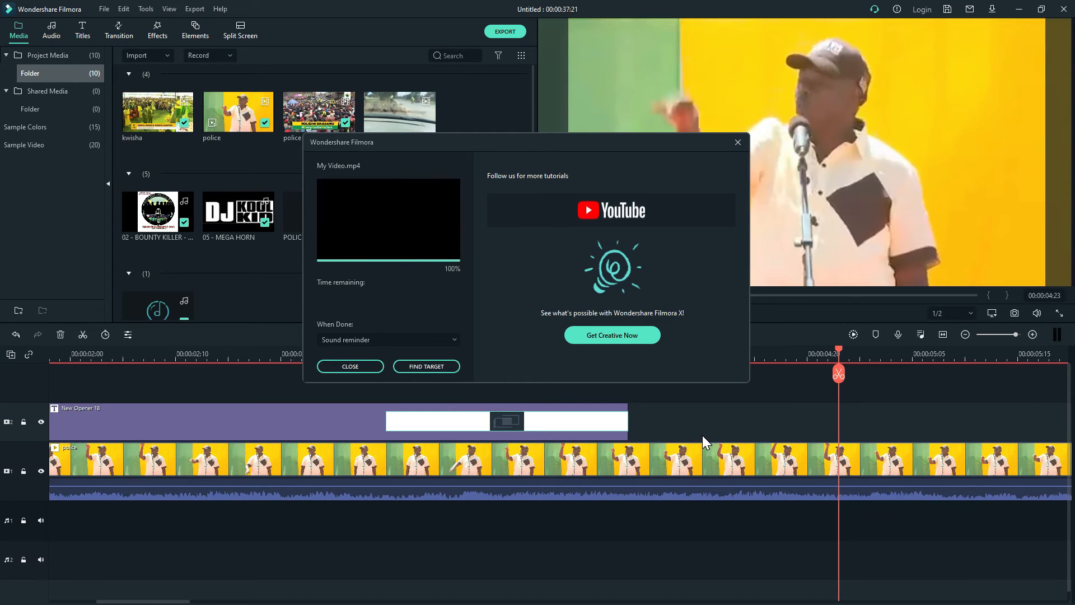
pyautogui.click(448, 363)
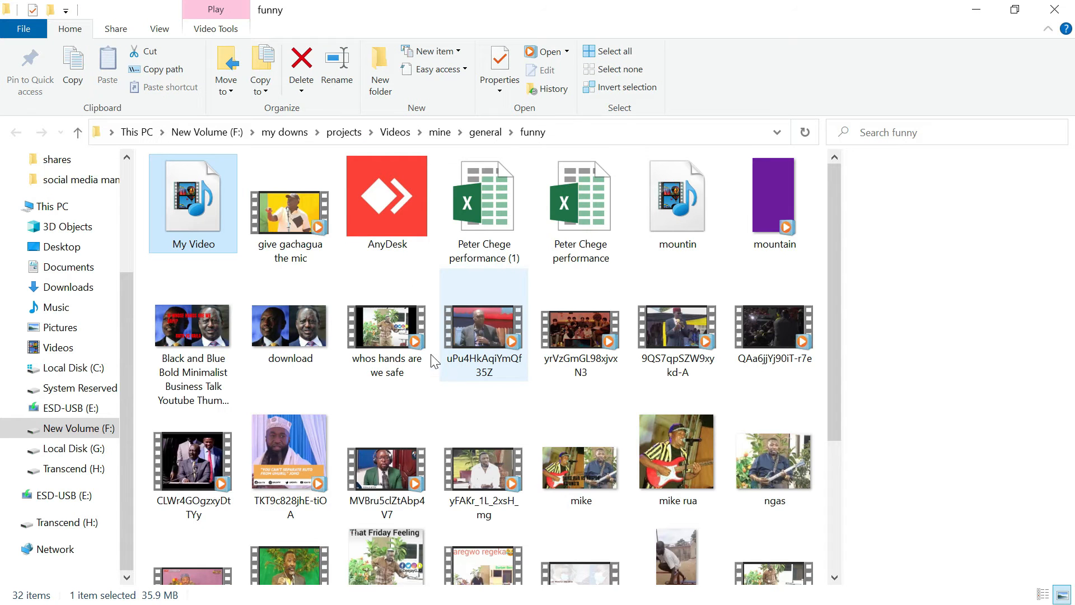
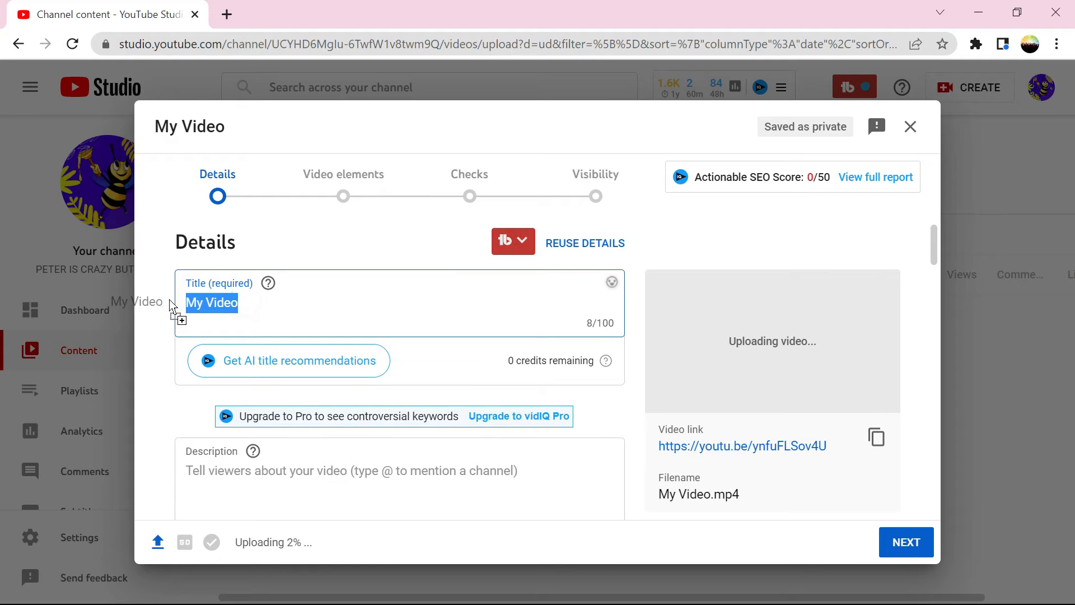
# Replace the video title with "GIVE GACHAGUA THE MIC..STOP IT AND REWIND MR DJ".
pyautogui.press('BackSpace')
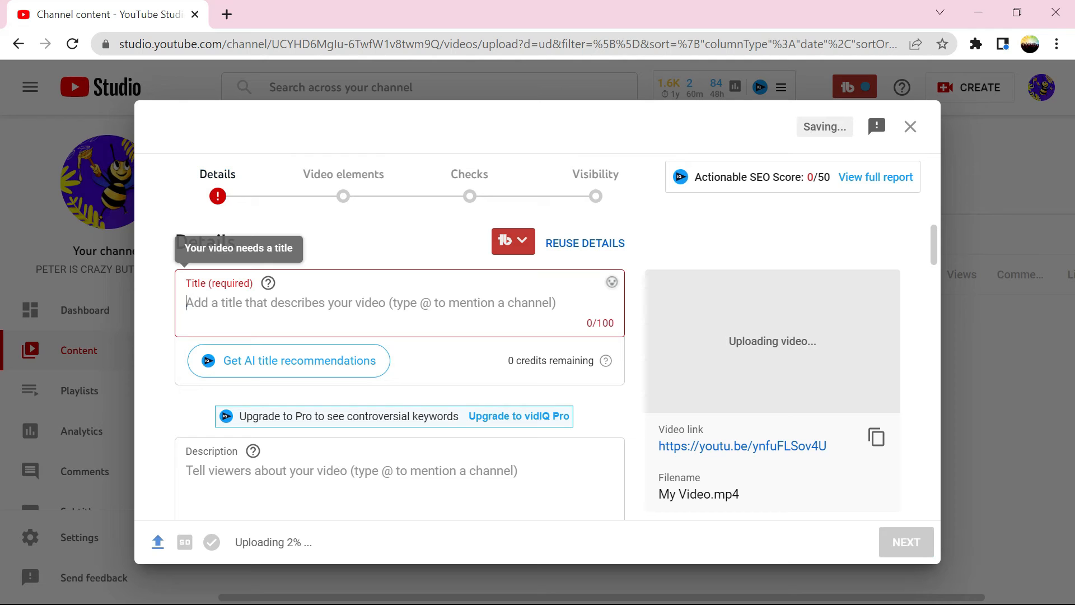
pyautogui.write('C')
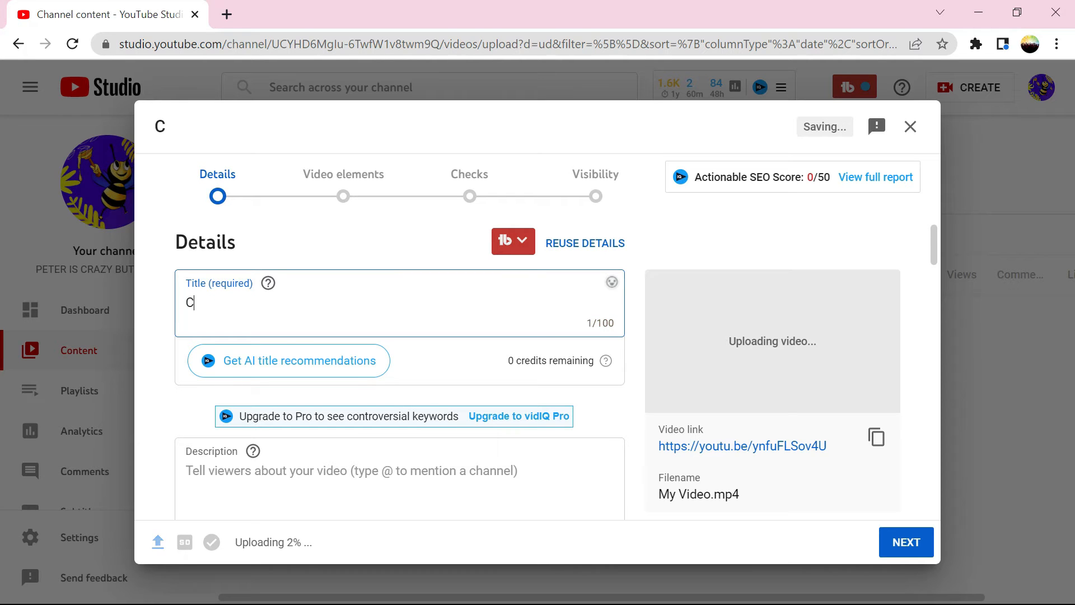
pyautogui.press('BackSpace')
pyautogui.write('GIVE CGACHAGUA THE')
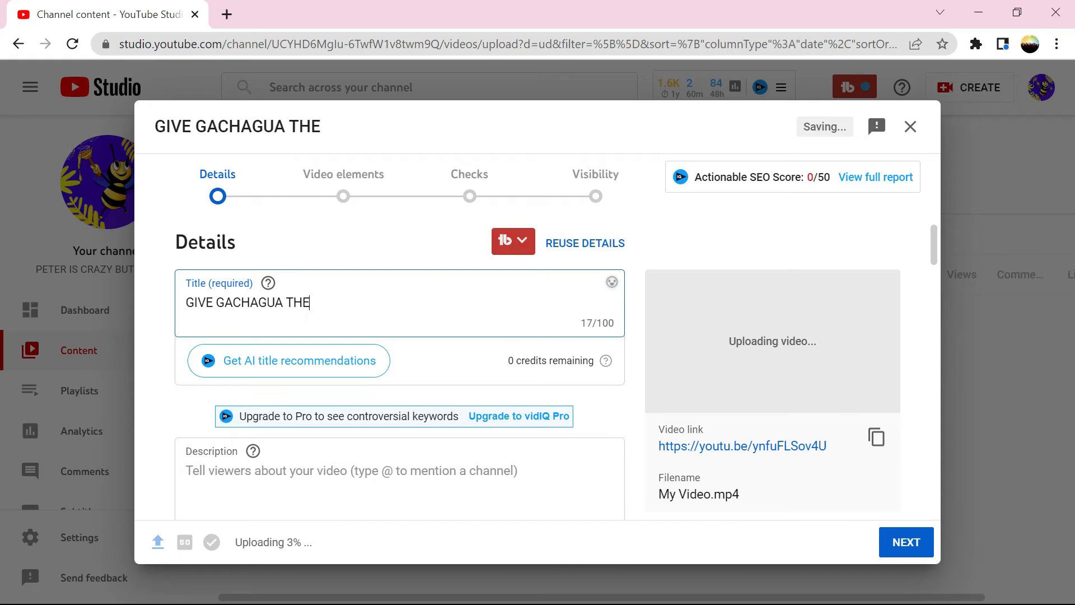
pyautogui.write(' MIC..')
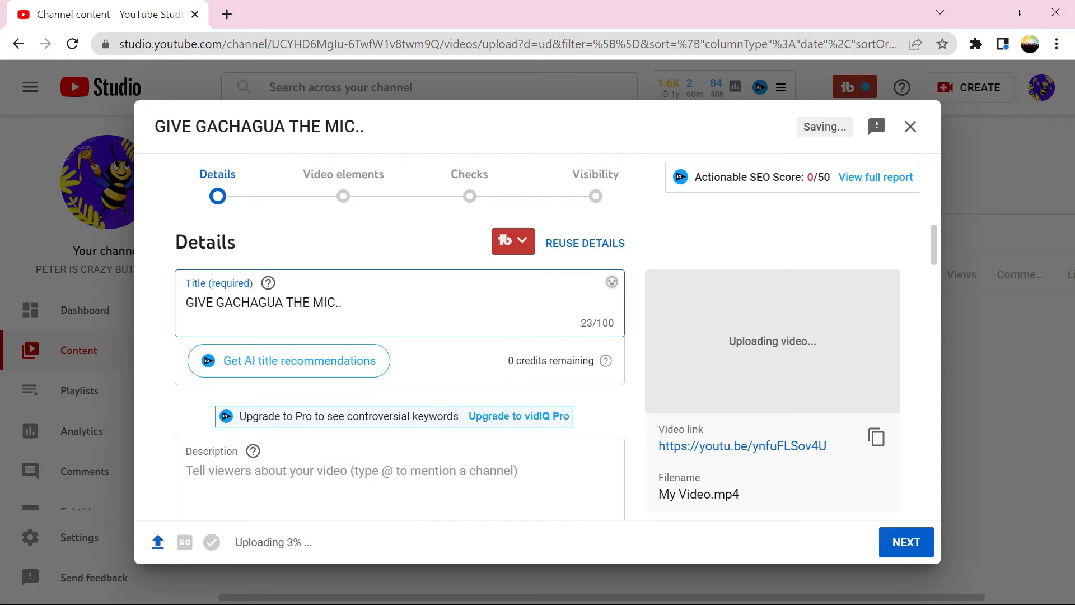
pyautogui.write('STOP IT')
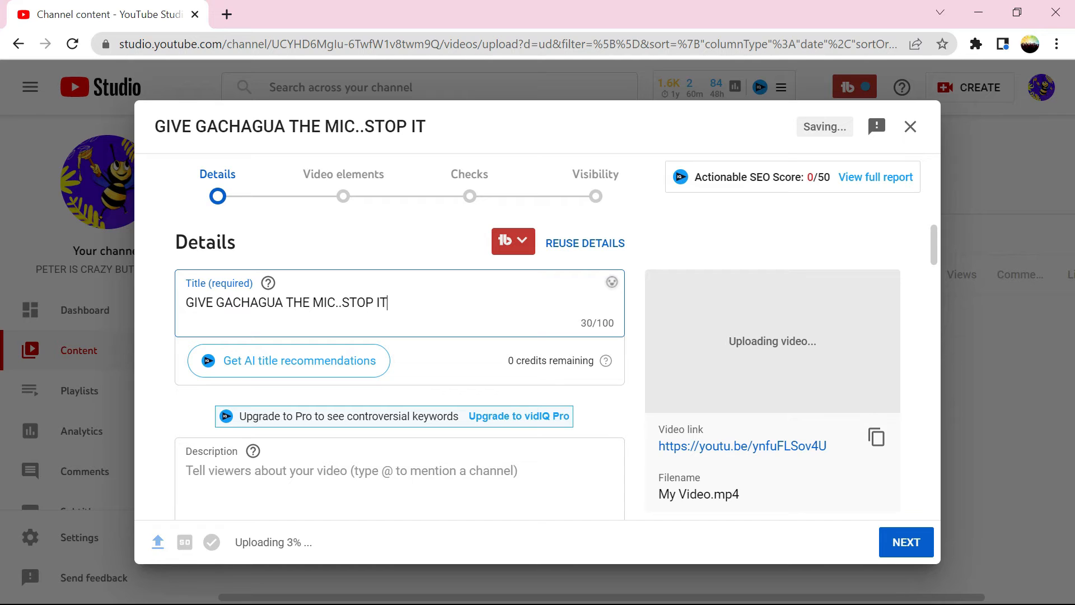
pyautogui.write(' AND REW')
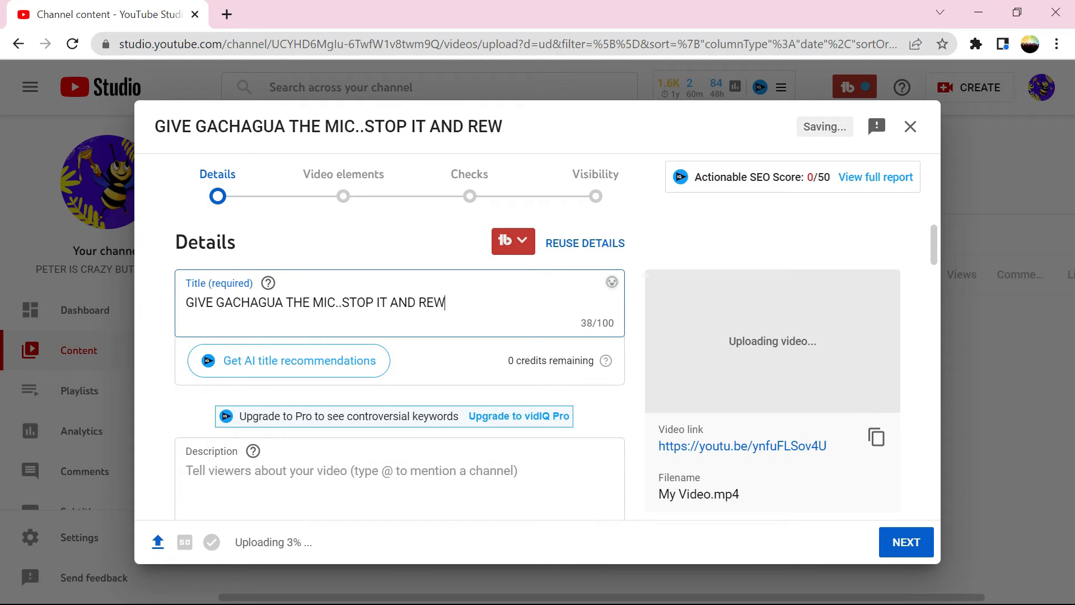
pyautogui.write('IND ')
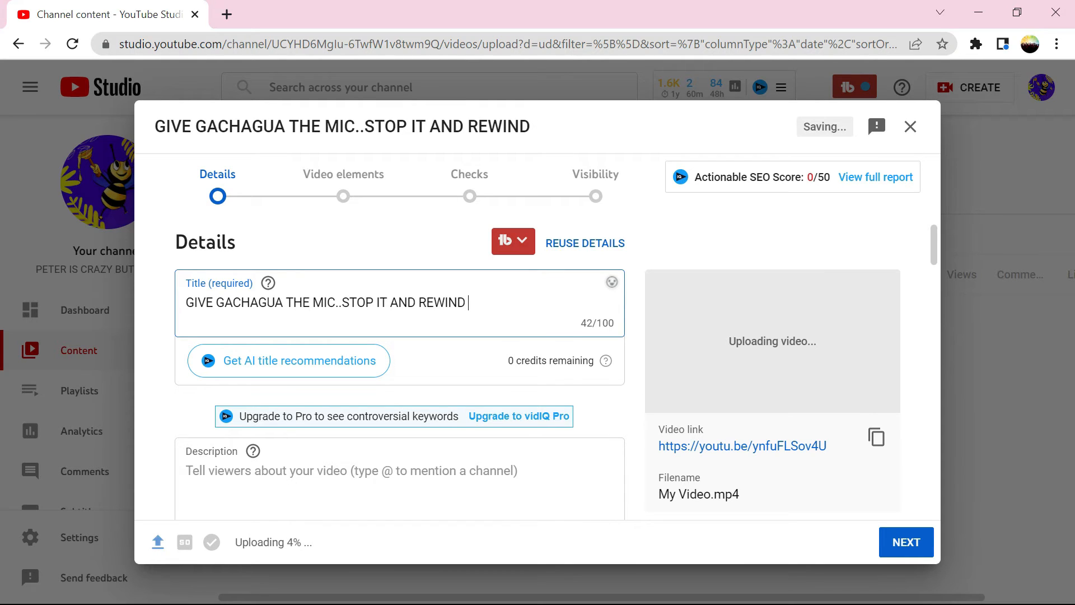
pyautogui.write('MR DJ')
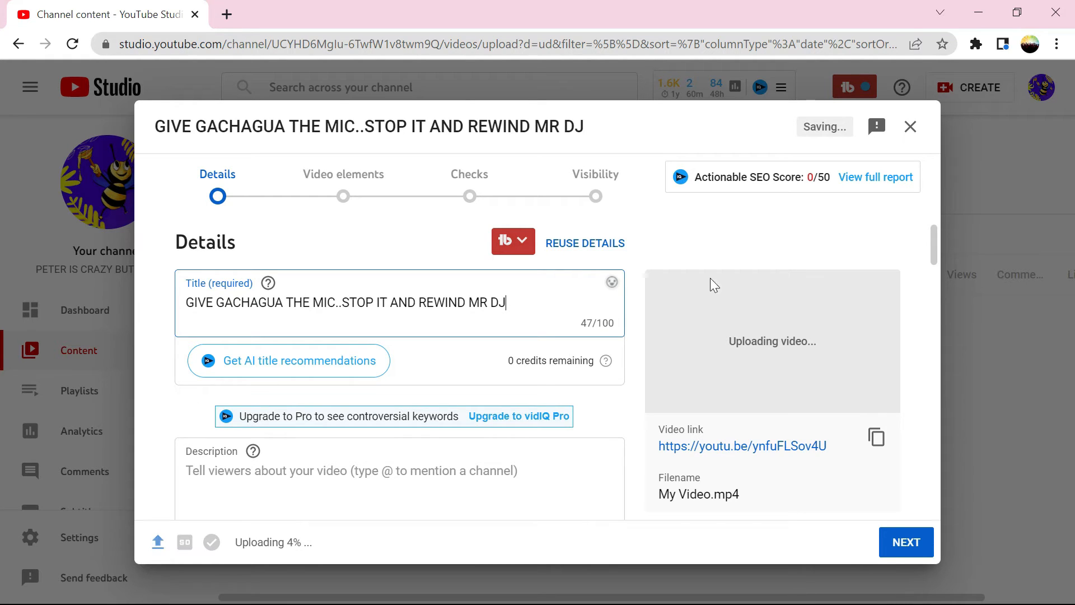
pyautogui.doubleClick(630, 331)
pyautogui.click(642, 316)
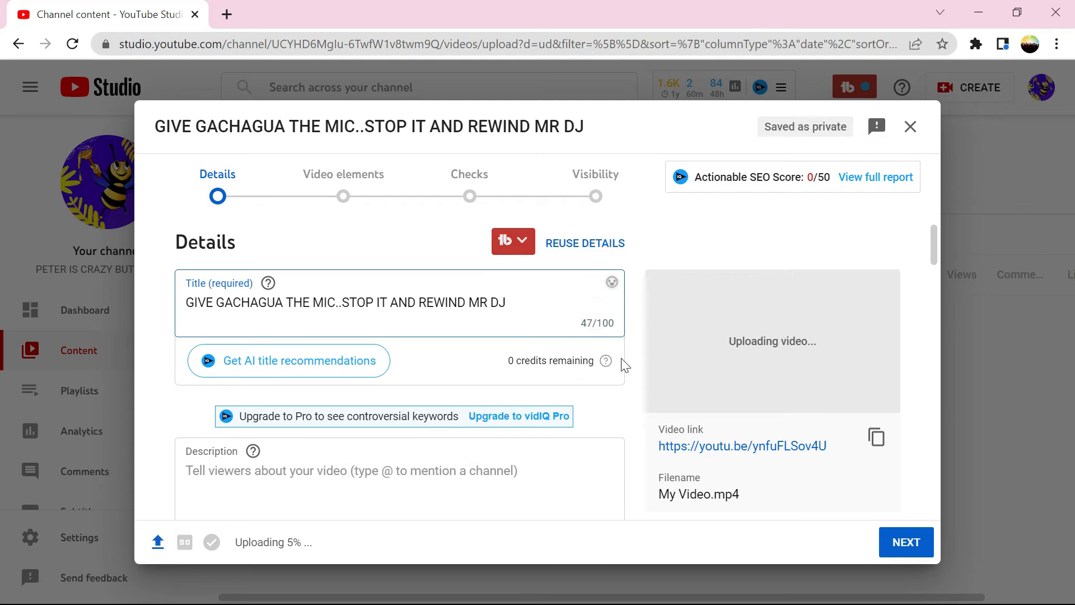
# Begin the description with "Give Gachagua and Kenya kwisha...stop it...kenya kwanza lose a vote", accepting the suggested capitalization for the first "Kenya".
pyautogui.moveTo(933, 229); pyautogui.dragTo(936, 253)
pyautogui.click(298, 275)
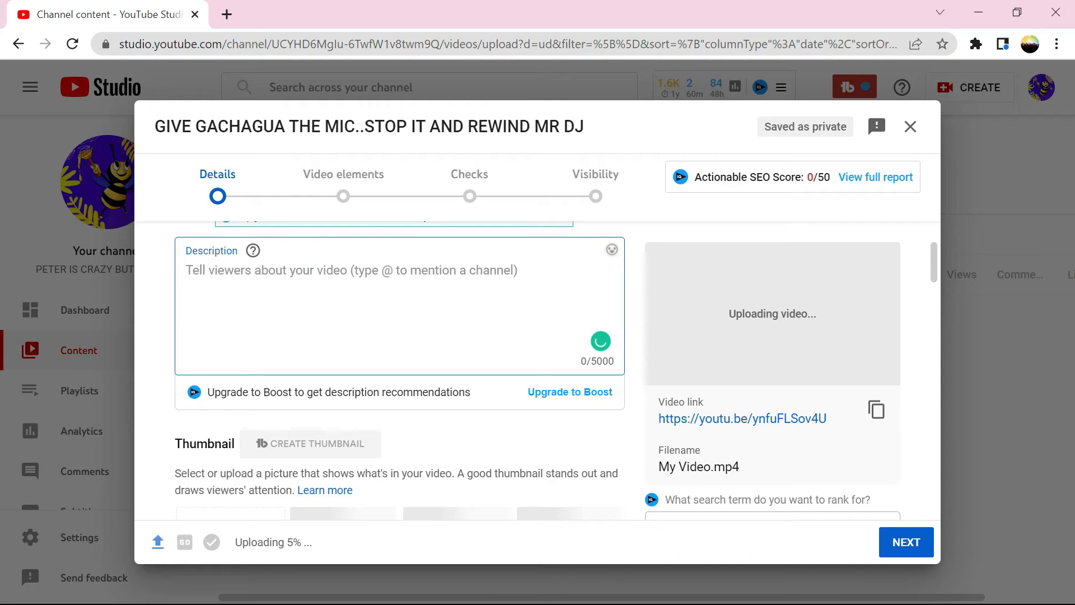
pyautogui.write('Give Gachagua and ')
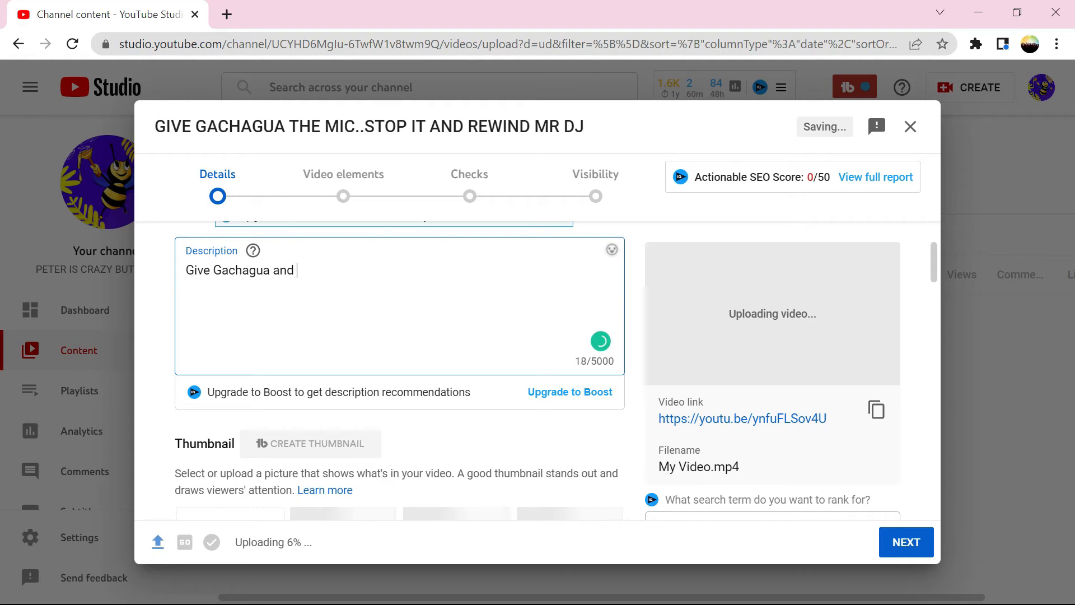
pyautogui.write('kenya ')
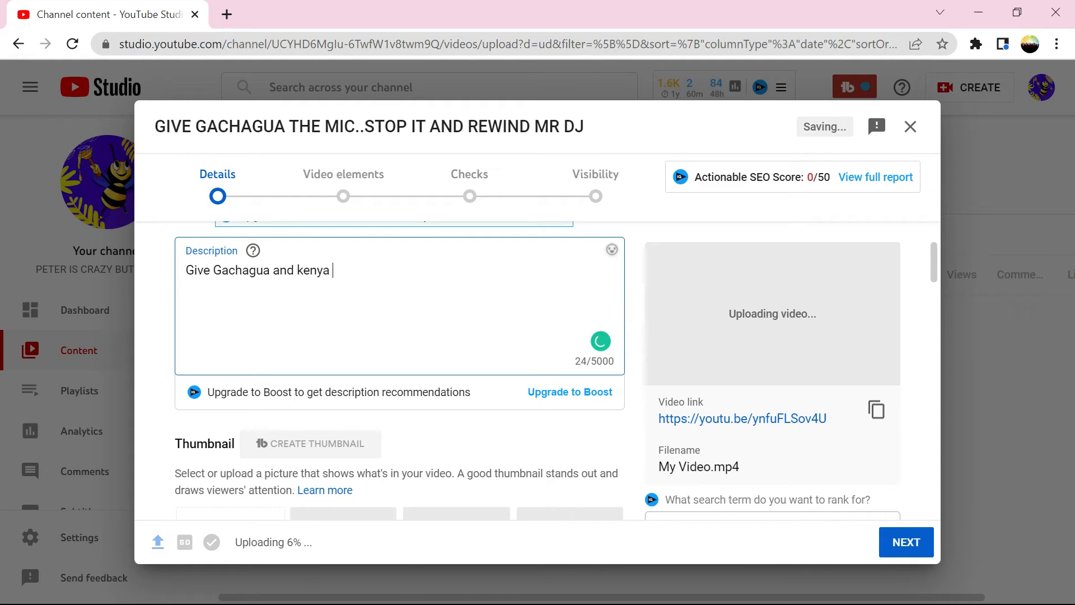
pyautogui.write('kwisha..')
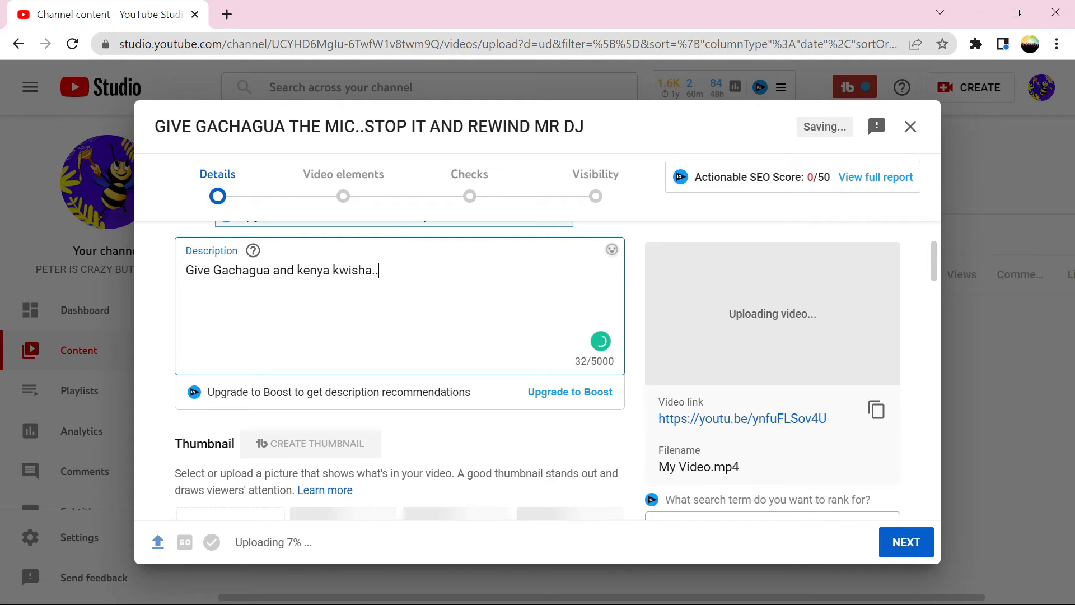
pyautogui.write('.stop it...kenya kwan')
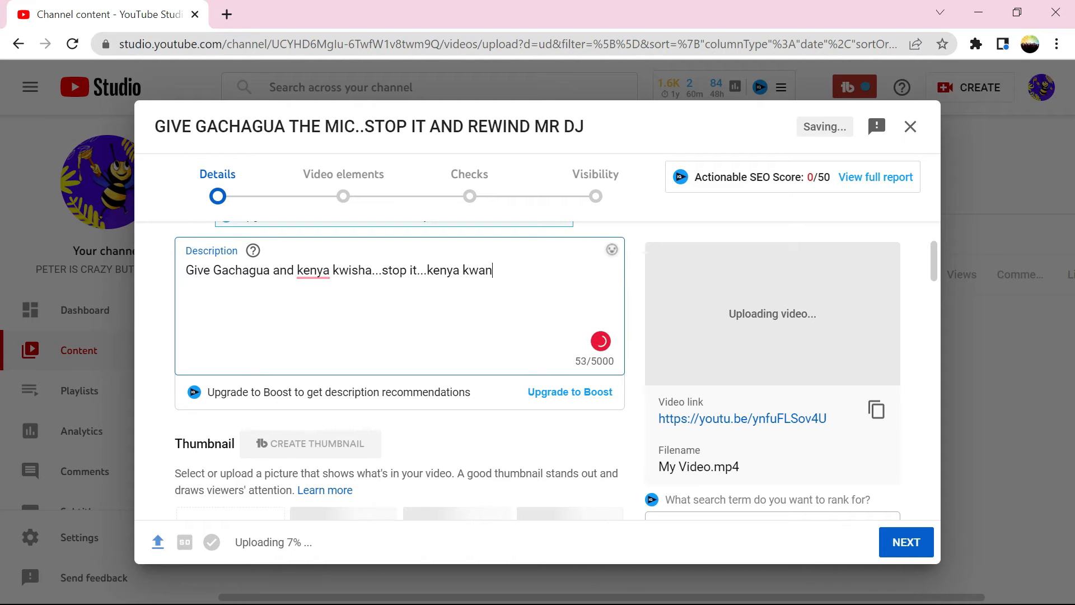
pyautogui.write('za lose a vote')
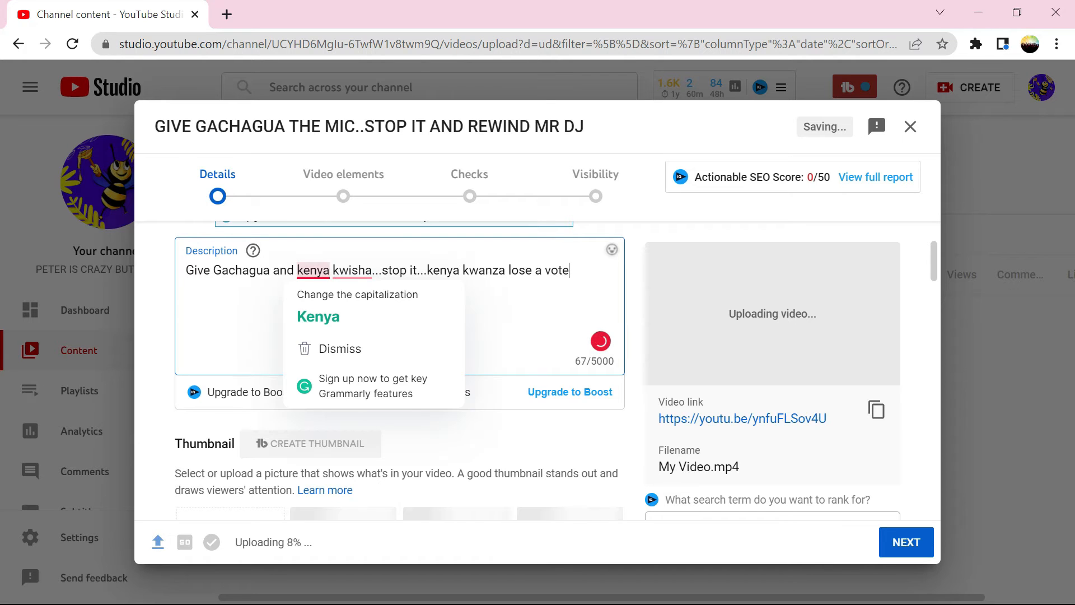
pyautogui.moveTo(352, 271)
pyautogui.moveTo(313, 271)
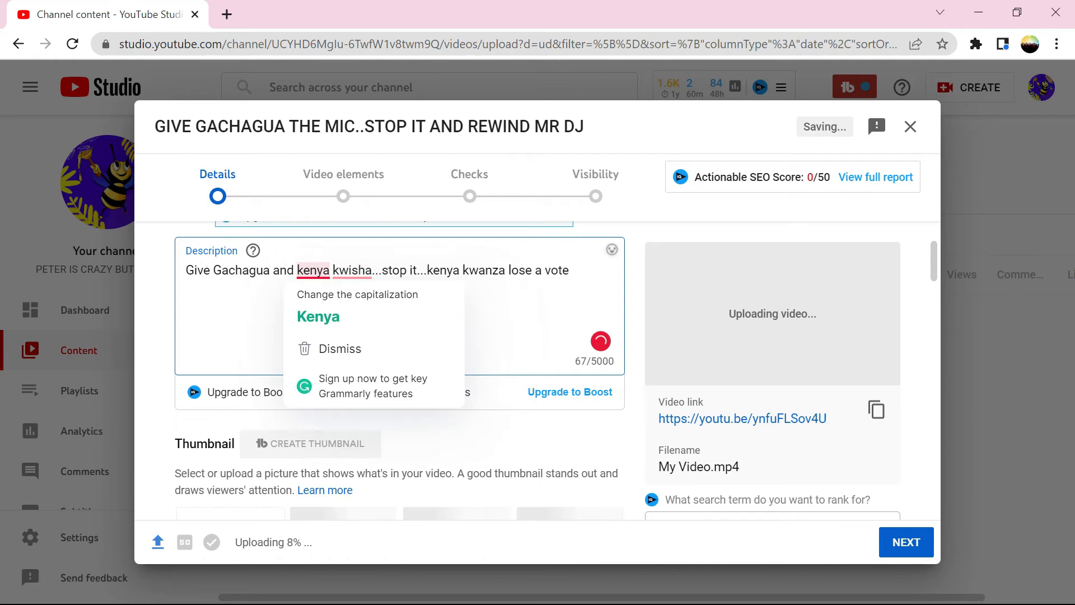
pyautogui.click(312, 317)
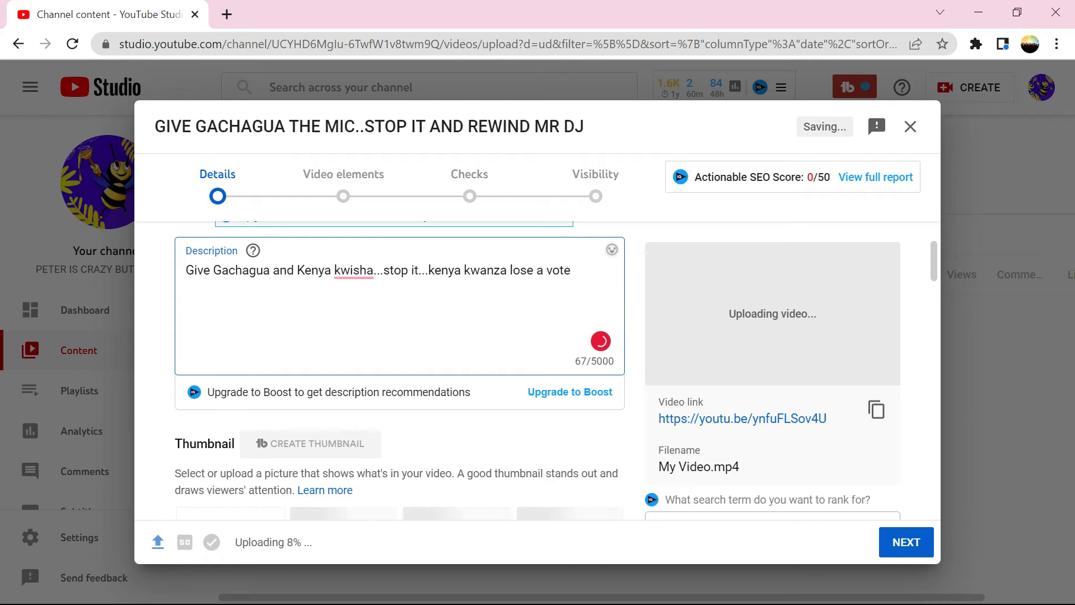
pyautogui.write('. The')
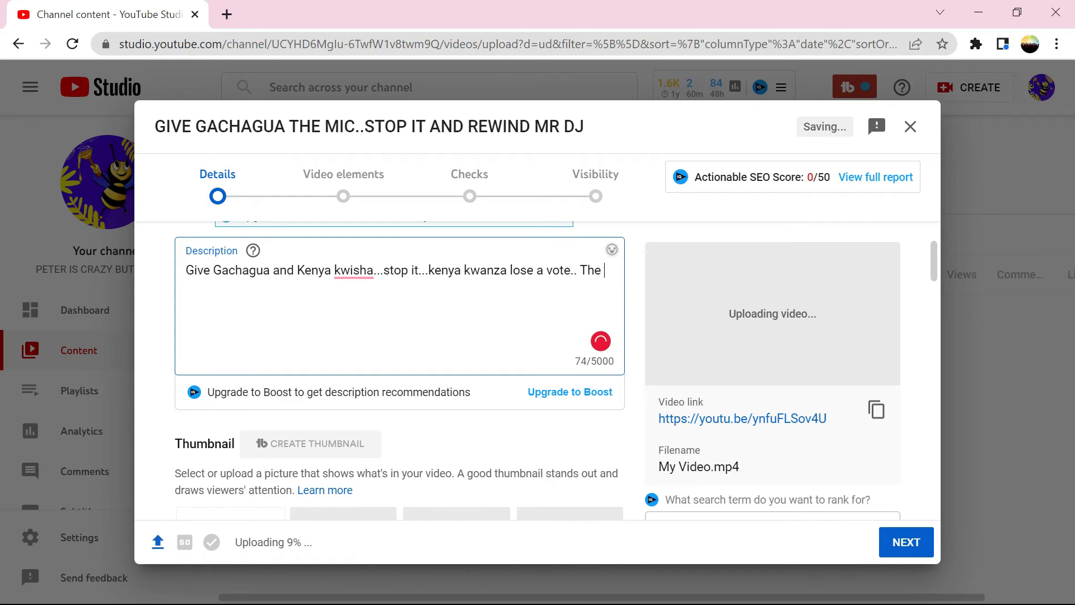
pyautogui.press('BackSpace')
pyautogui.press('BackSpace')
pyautogui.press('BackSpace')
pyautogui.write('H')
pyautogui.press('BackSpace')
pyautogui.write('ow the co')
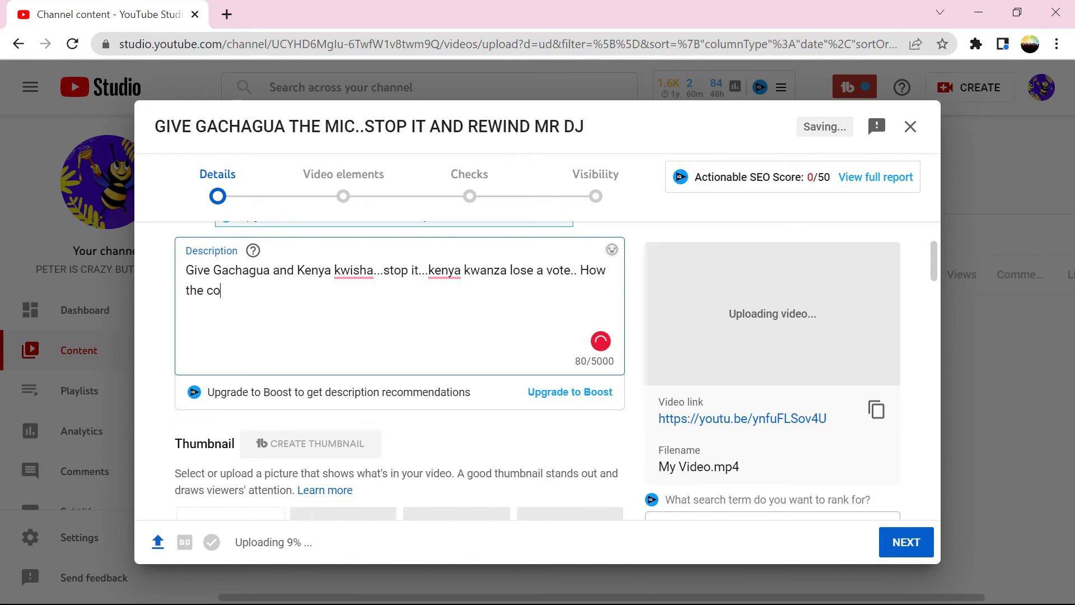
pyautogui.write('mpilation was done, check @')
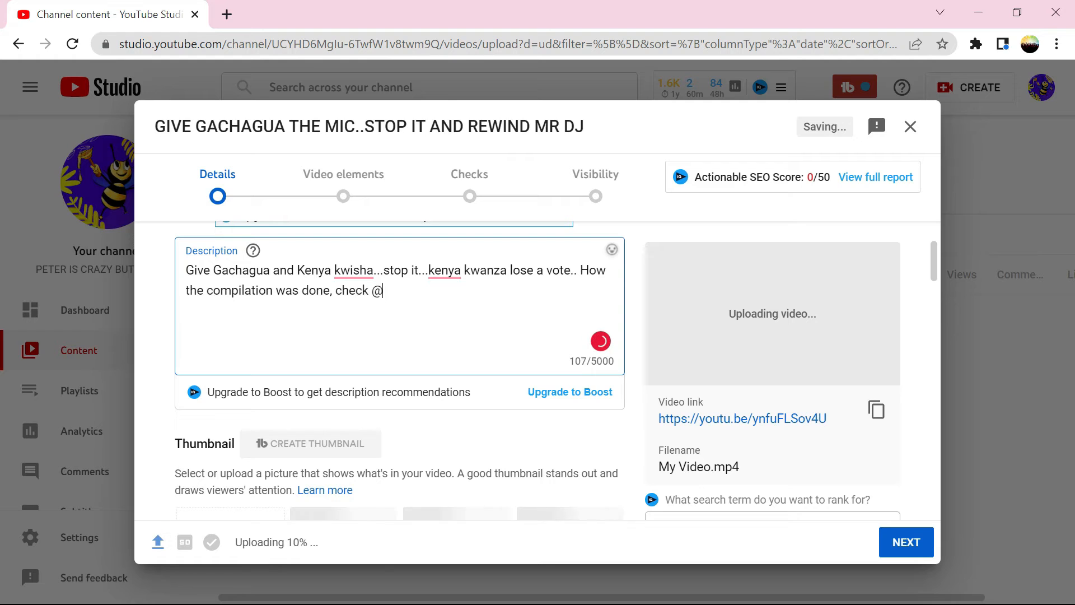
pyautogui.write('janter')
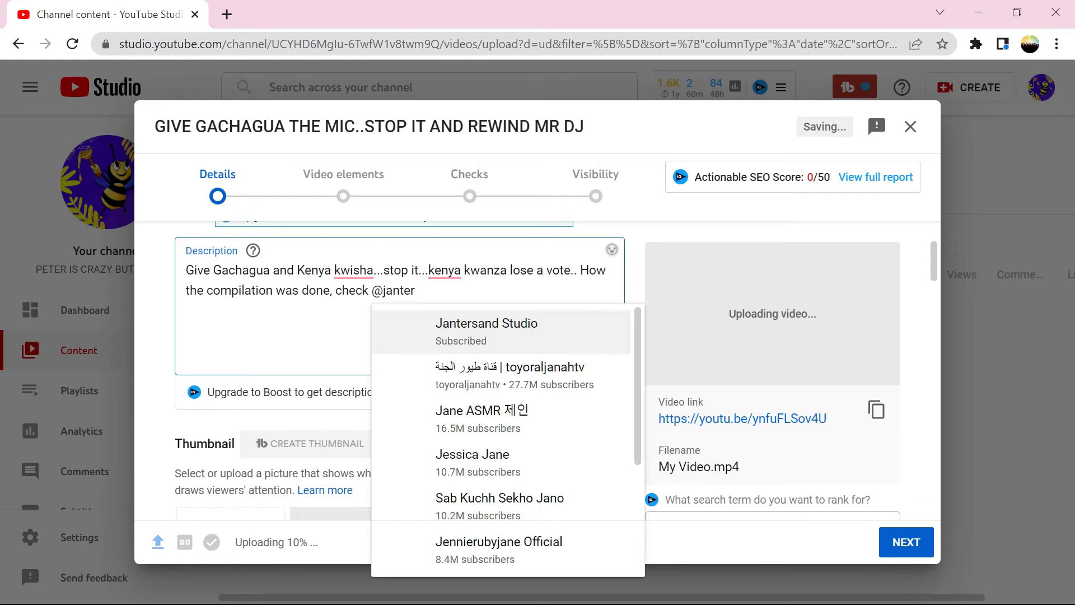
pyautogui.click(542, 325)
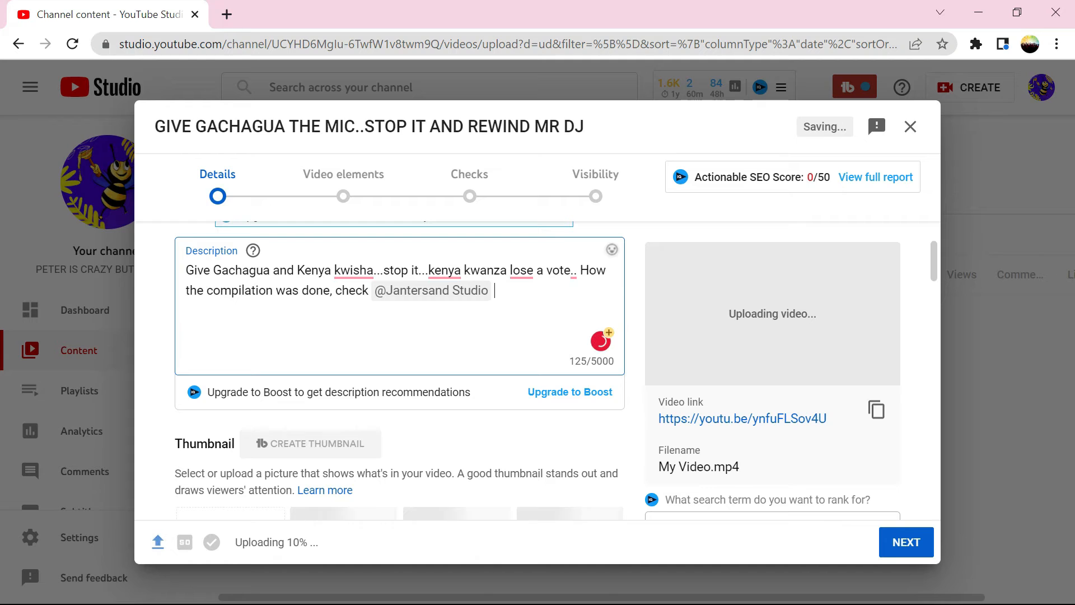
pyautogui.write('for tutorial.')
# Add a second description paragraph after a blank line: "Ruto the 5th lose a vote when Rigathi Gachagua gets hold of the mic....".
pyautogui.press('Return')
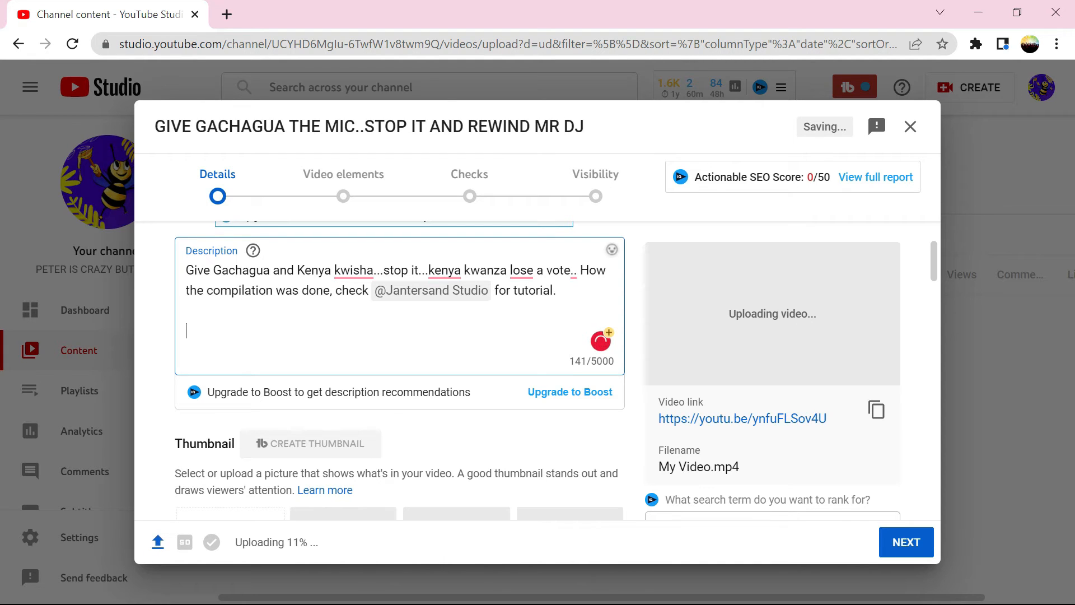
pyautogui.write('Ruto ')
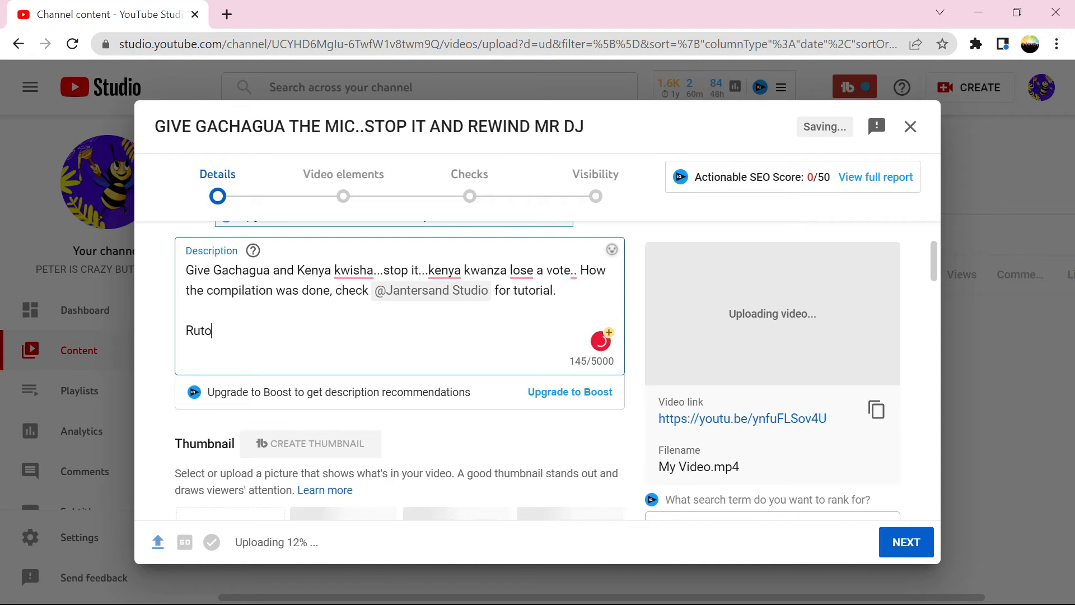
pyautogui.write('the ')
pyautogui.write('%th')
pyautogui.press('BackSpace')
pyautogui.press('BackSpace')
pyautogui.press('BackSpace')
pyautogui.write('5')
pyautogui.press('BackSpace')
pyautogui.press('BackSpace')
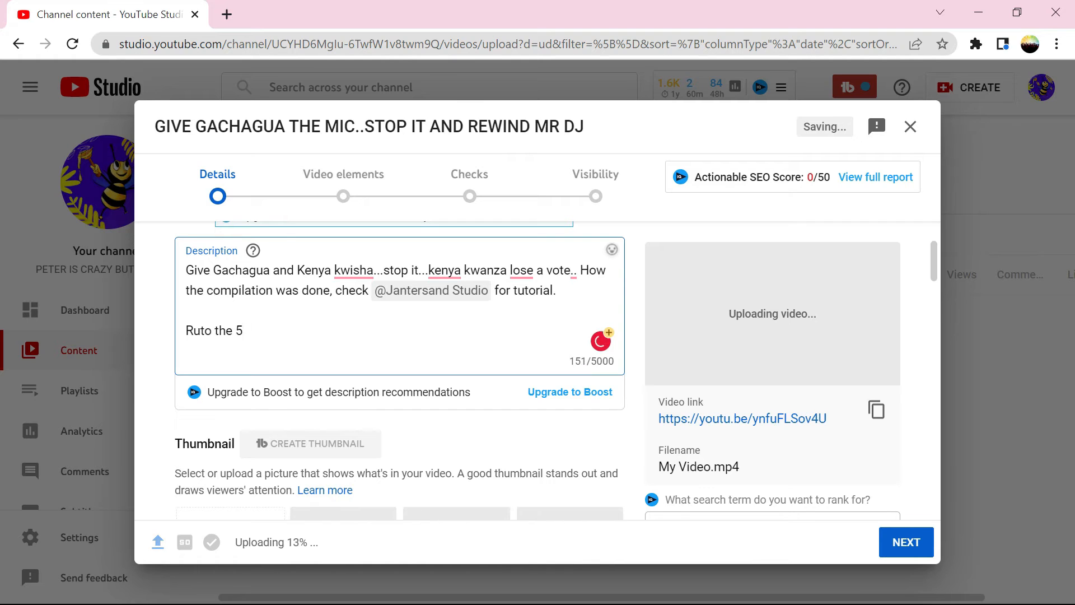
pyautogui.write('th lose a vote fo')
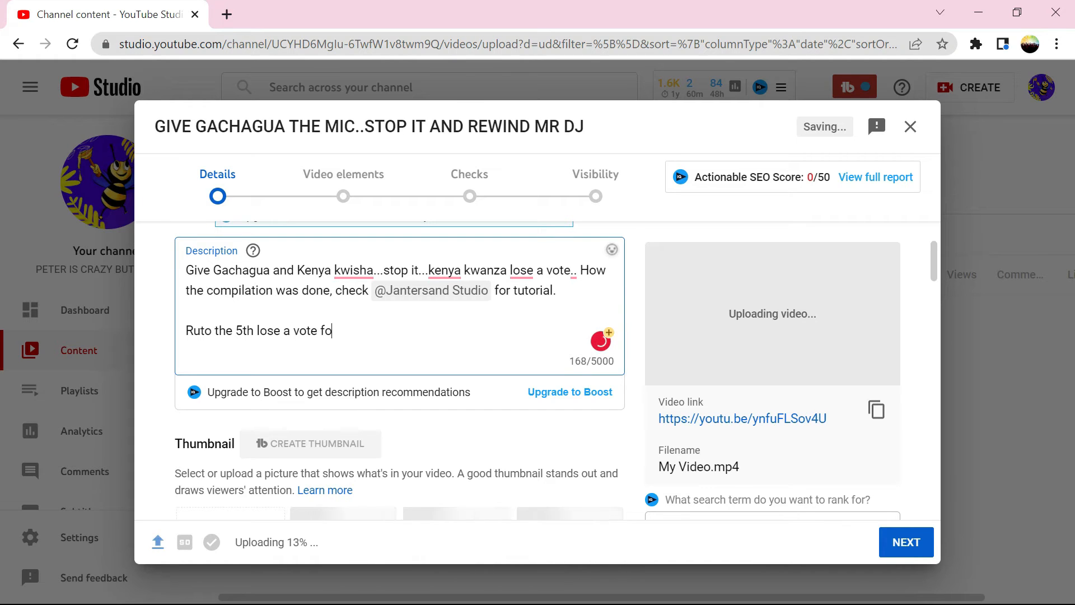
pyautogui.write('r ke')
pyautogui.press('BackSpace')
pyautogui.press('BackSpace')
pyautogui.press('BackSpace')
pyautogui.press('BackSpace')
pyautogui.press('BackSpace')
pyautogui.press('BackSpace')
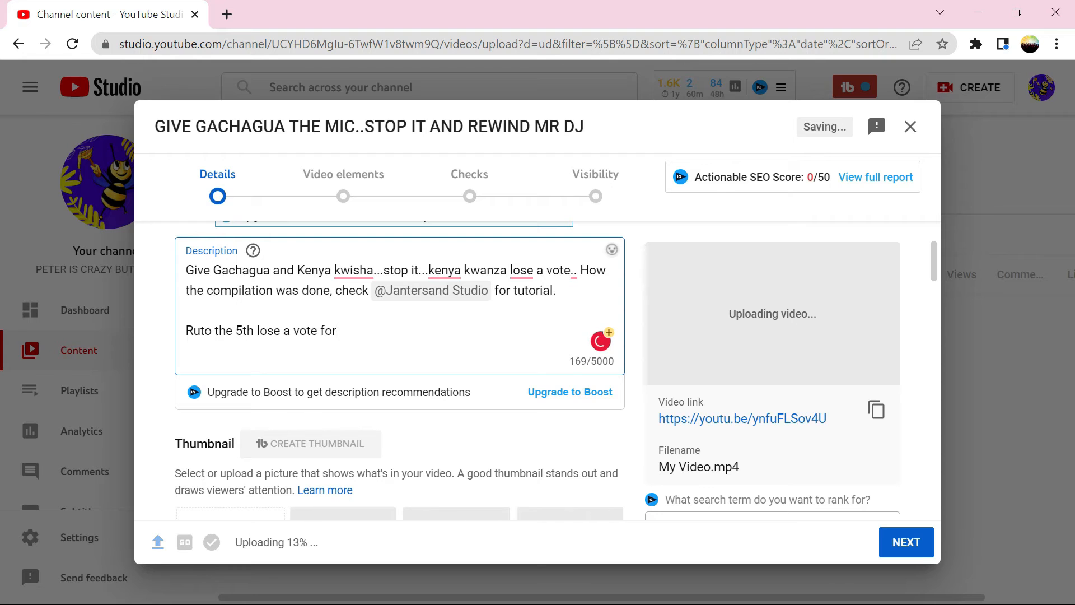
pyautogui.write('when R')
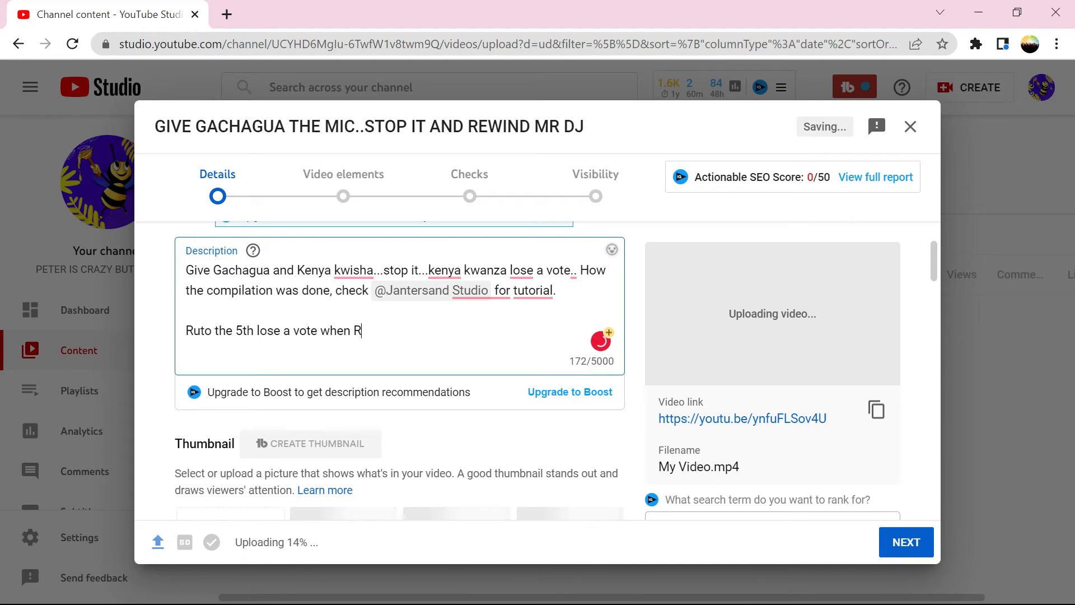
pyautogui.write('igathi Gachag')
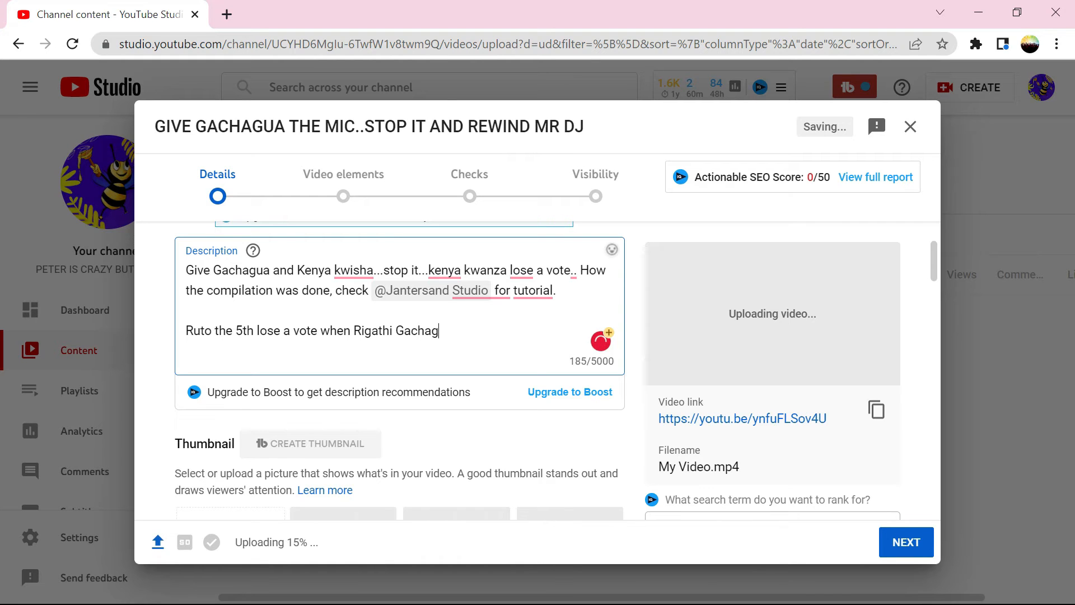
pyautogui.write('ua gets t')
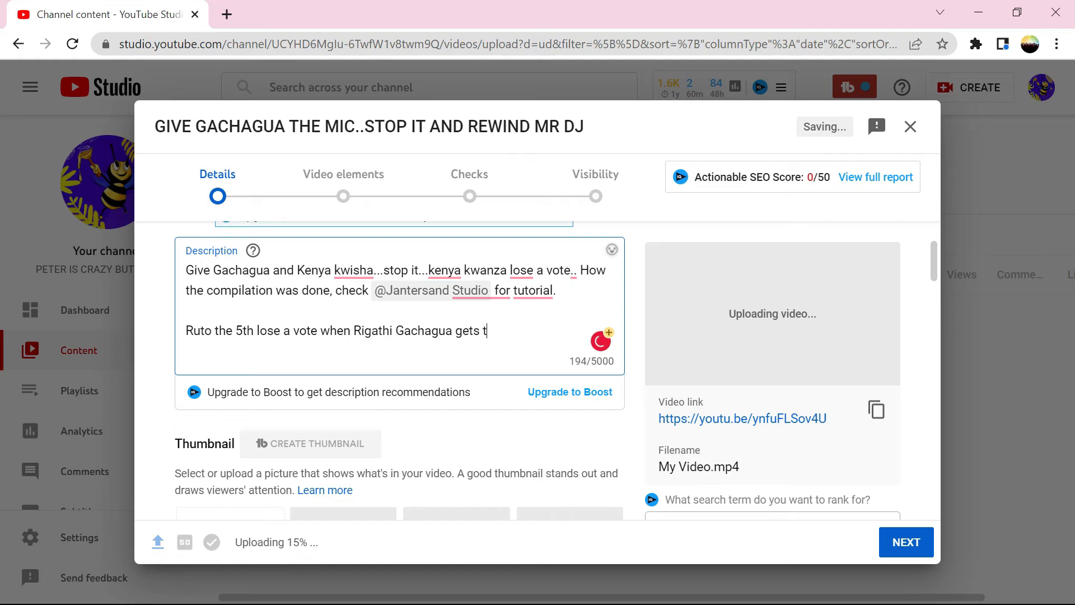
pyautogui.write('hole')
pyautogui.write('d ')
pyautogui.write('of the')
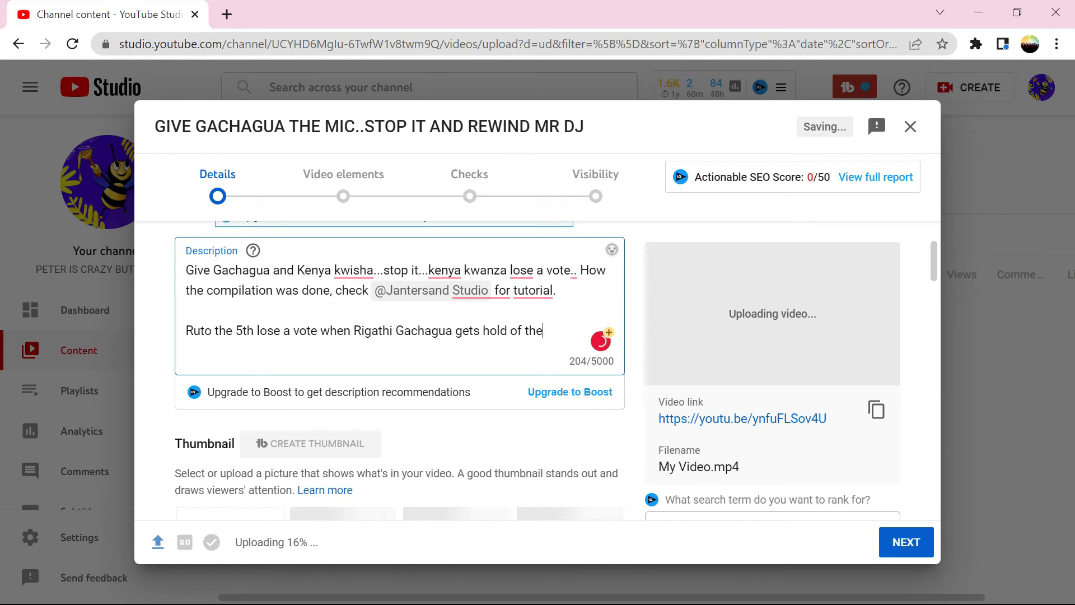
pyautogui.write(' mic....')
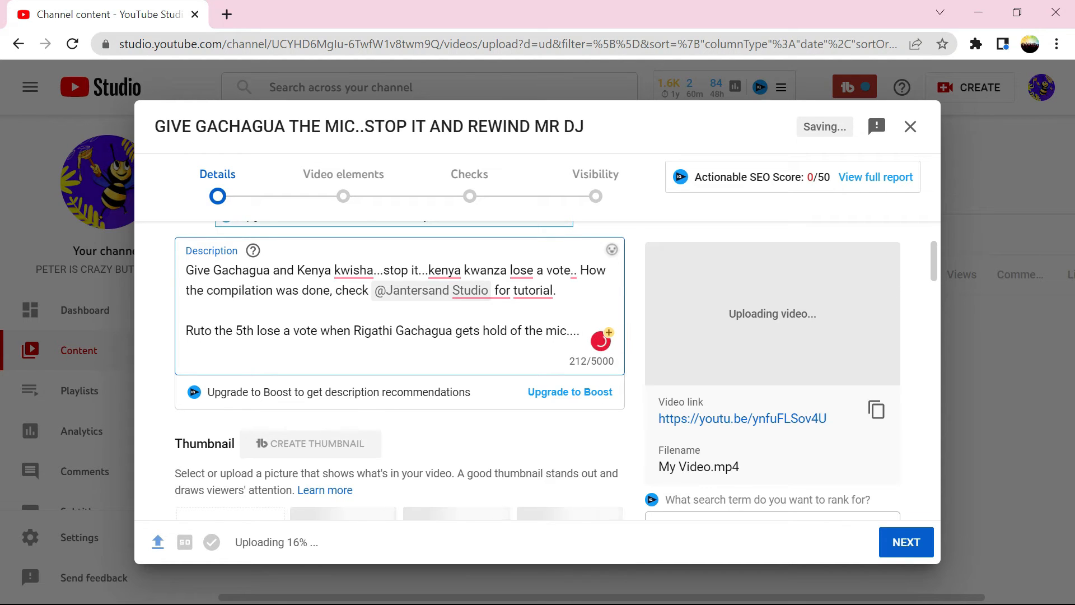
# Insert a new line at the start of the description and add the hashtags #rigathigachagua and #ruto.
pyautogui.press('Return')
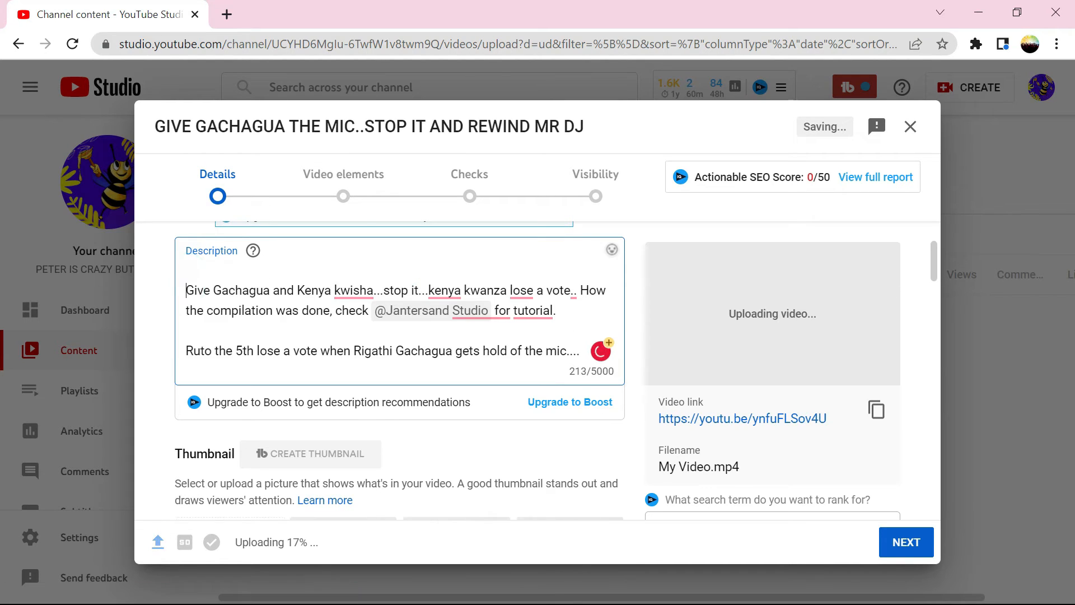
pyautogui.write('#r')
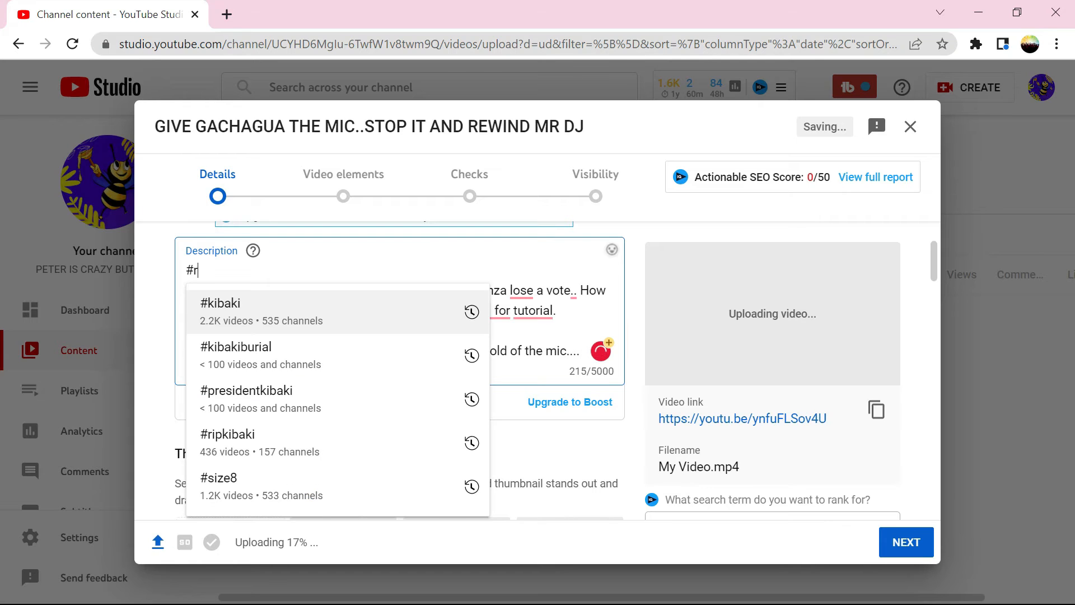
pyautogui.write('iga')
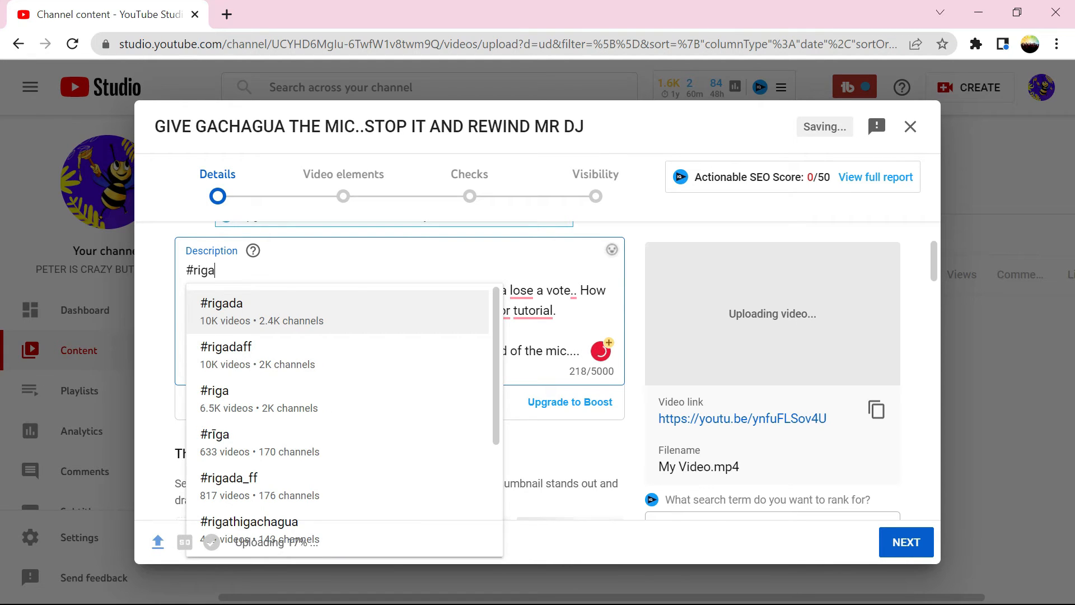
pyautogui.write('thi')
pyautogui.press('Down')
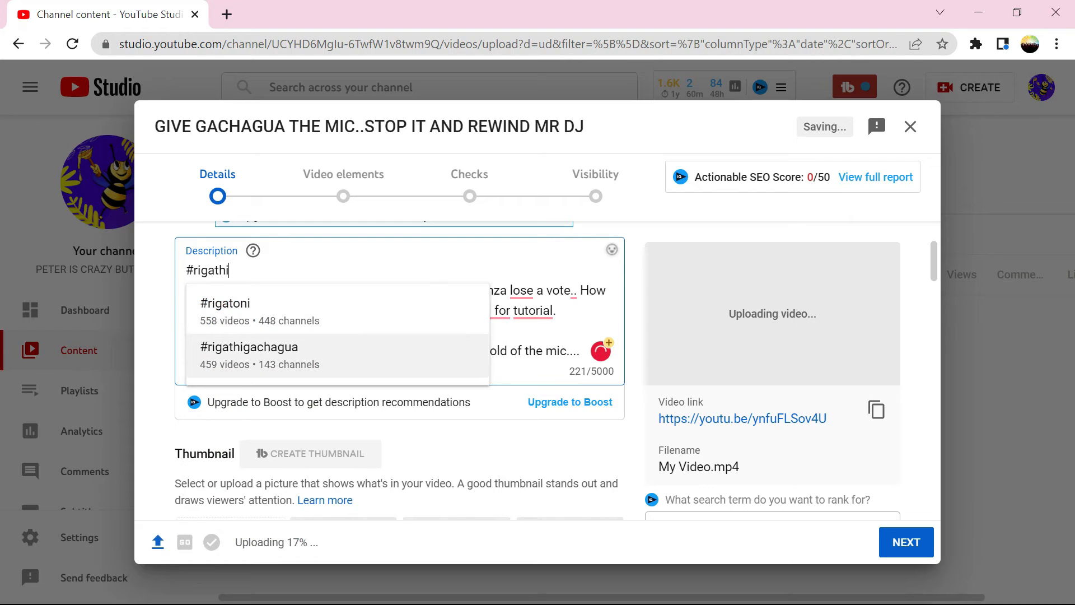
pyautogui.press('Return')
pyautogui.write('#')
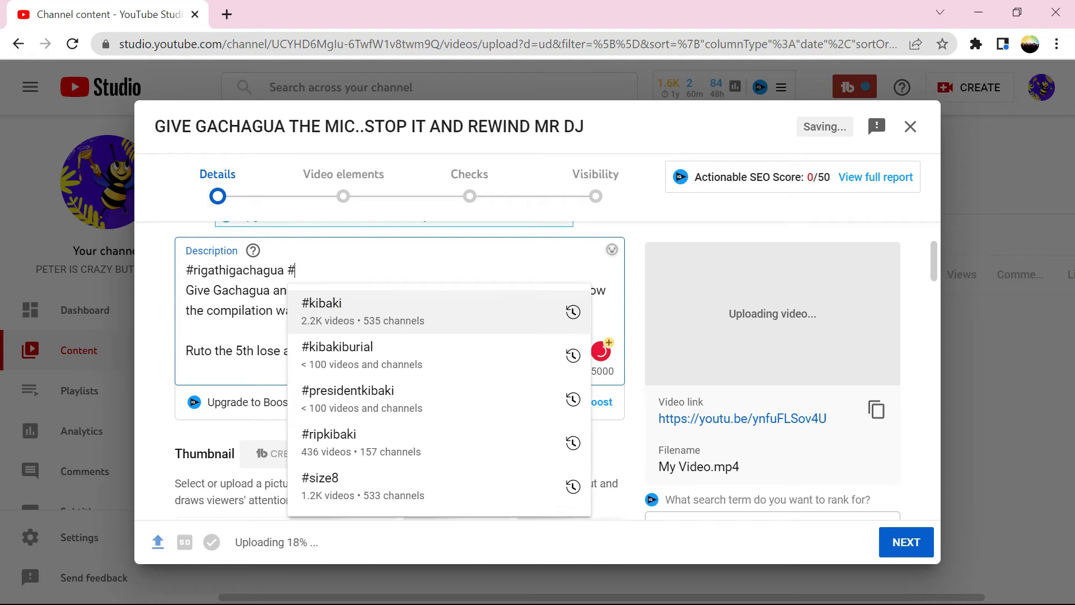
pyautogui.write('ruto')
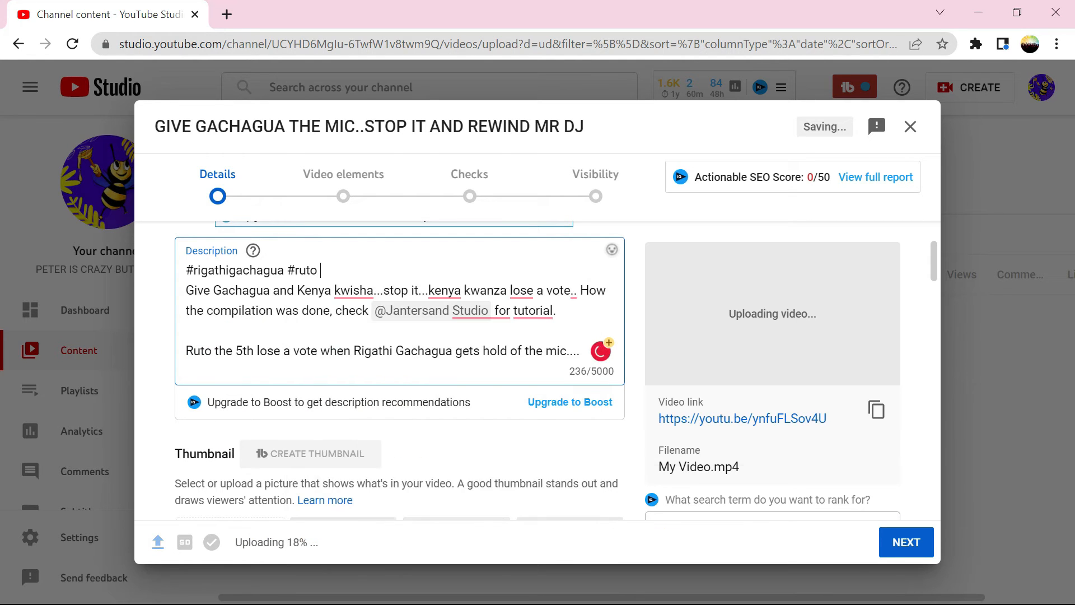
# Add the hashtags #kenyakwanza and #kenyakwisha to the first description line, and correct "lose" to "loses" in the last paragraph.
pyautogui.write(' #ke')
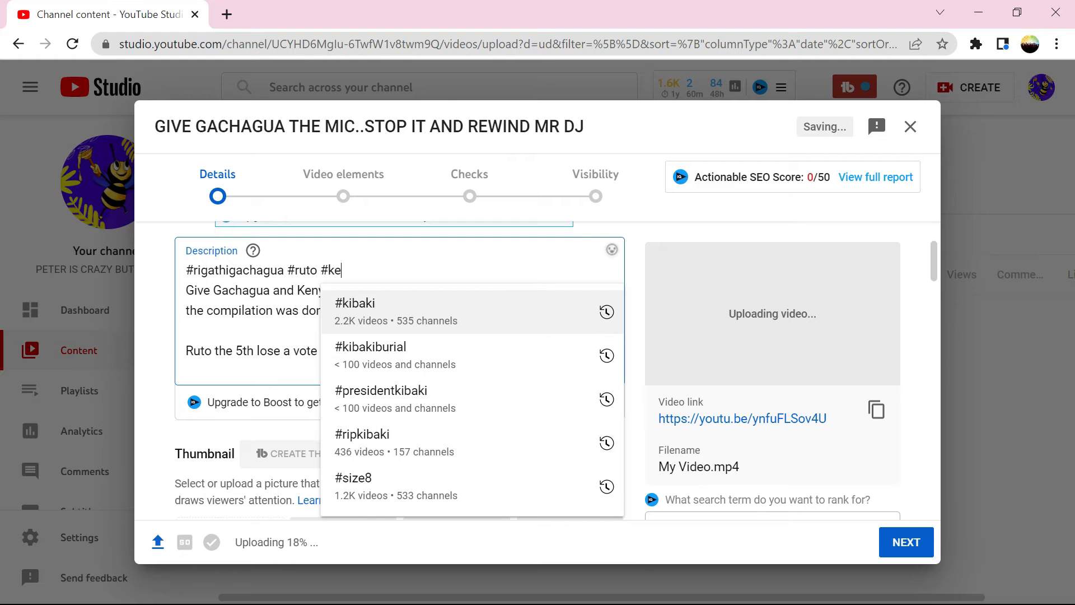
pyautogui.write('nyak')
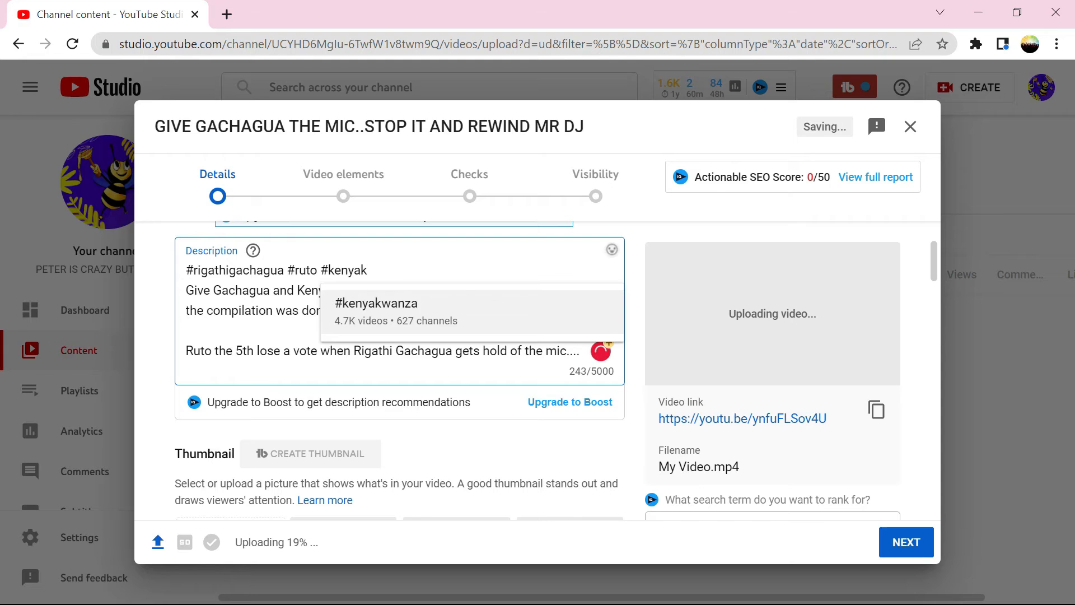
pyautogui.press('Return')
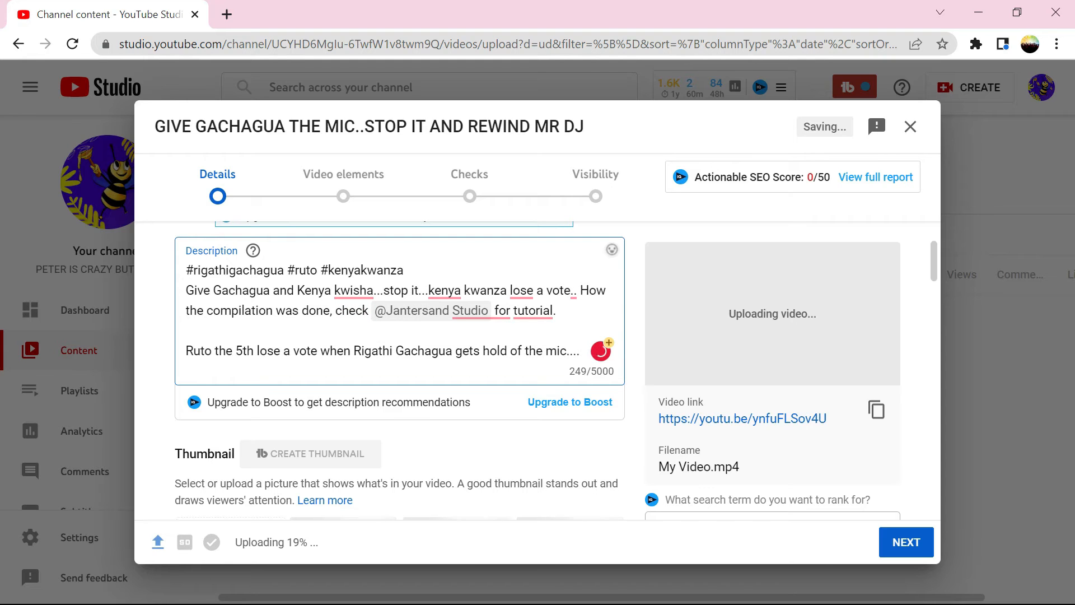
pyautogui.write('#kenya')
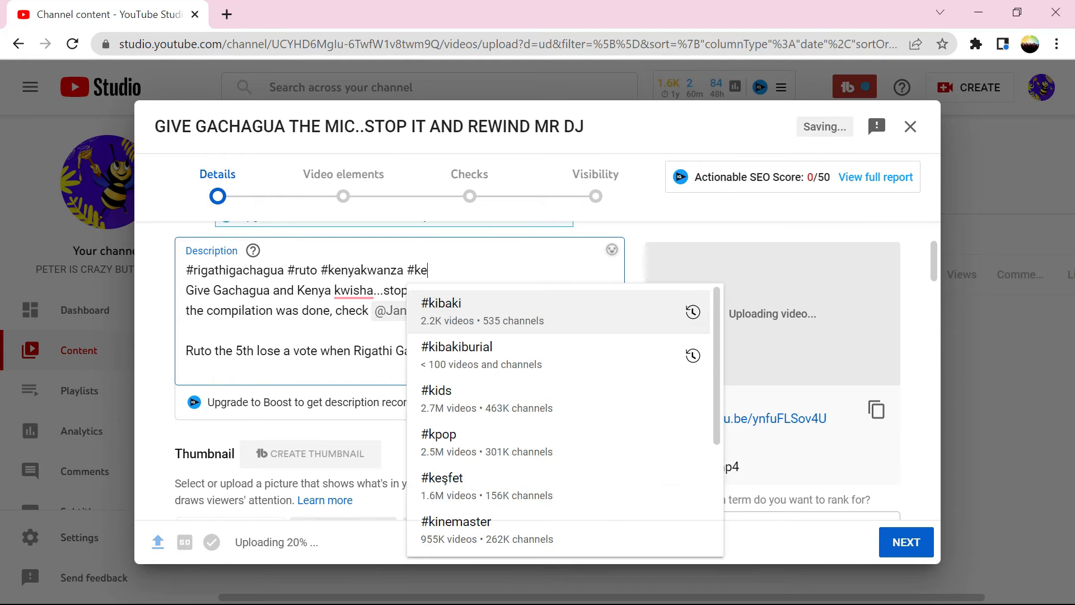
pyautogui.write('kwis')
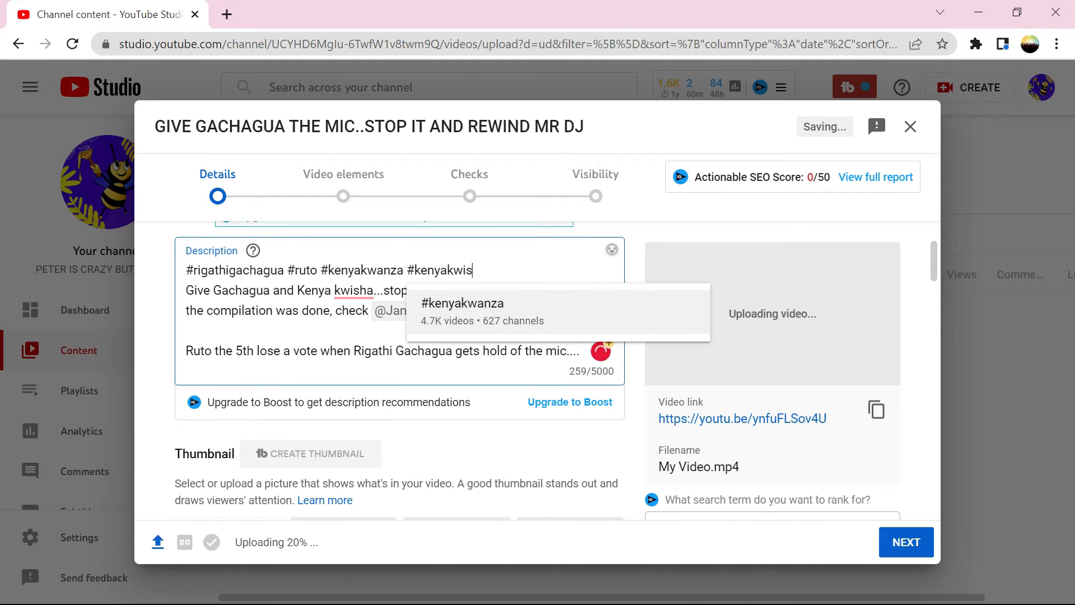
pyautogui.write('ha')
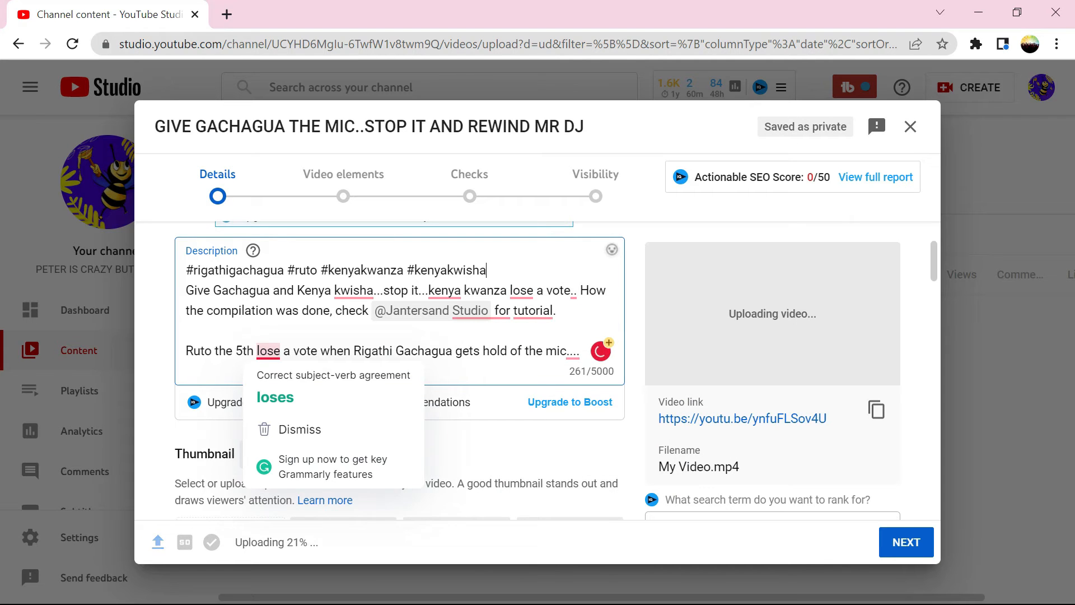
pyautogui.click(273, 398)
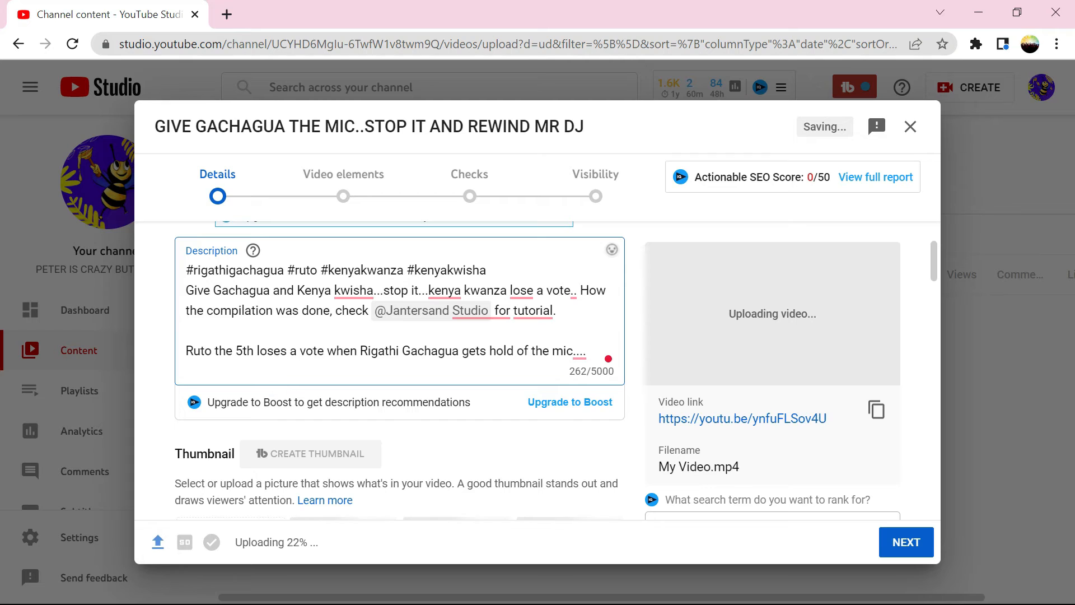
# Search Google Images for "rigathi gachagua" in a new browser tab to find a thumbnail picture.
pyautogui.moveTo(933, 264); pyautogui.dragTo(934, 287)
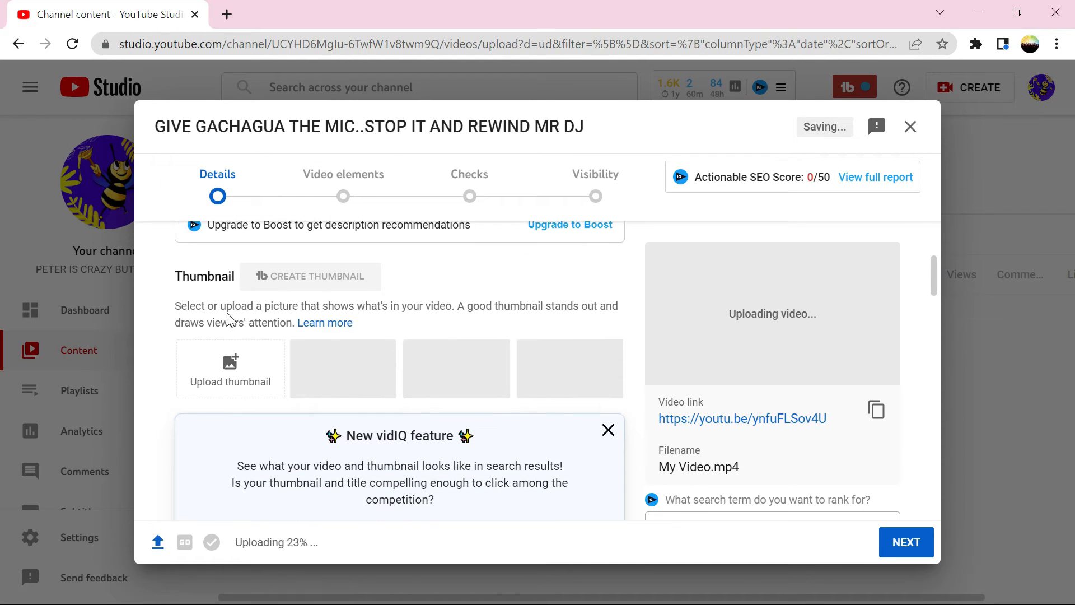
pyautogui.click(233, 16)
pyautogui.write('ri')
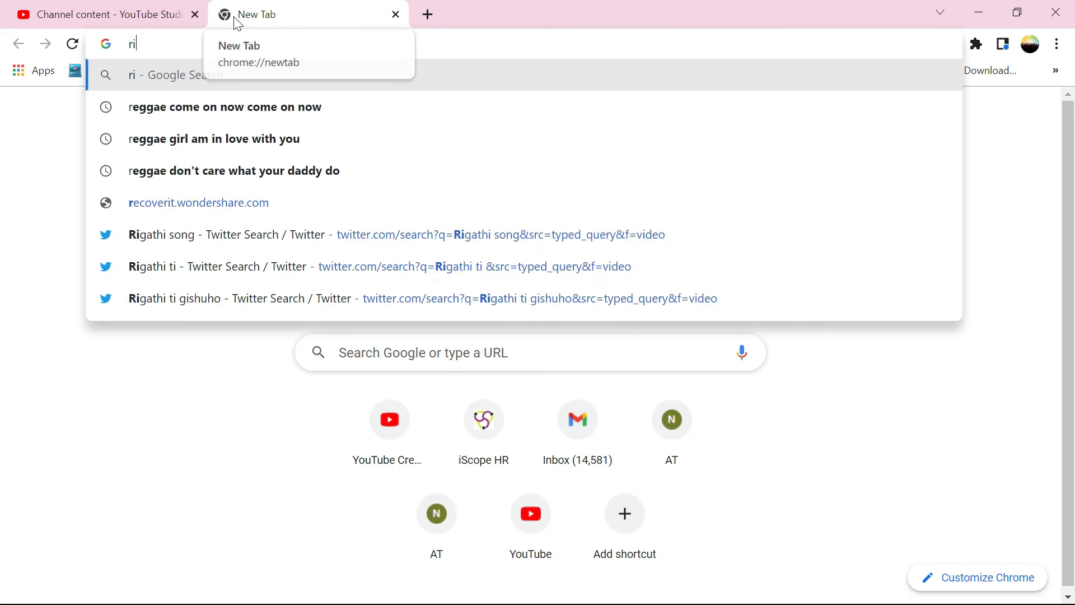
pyautogui.write('gathi ga')
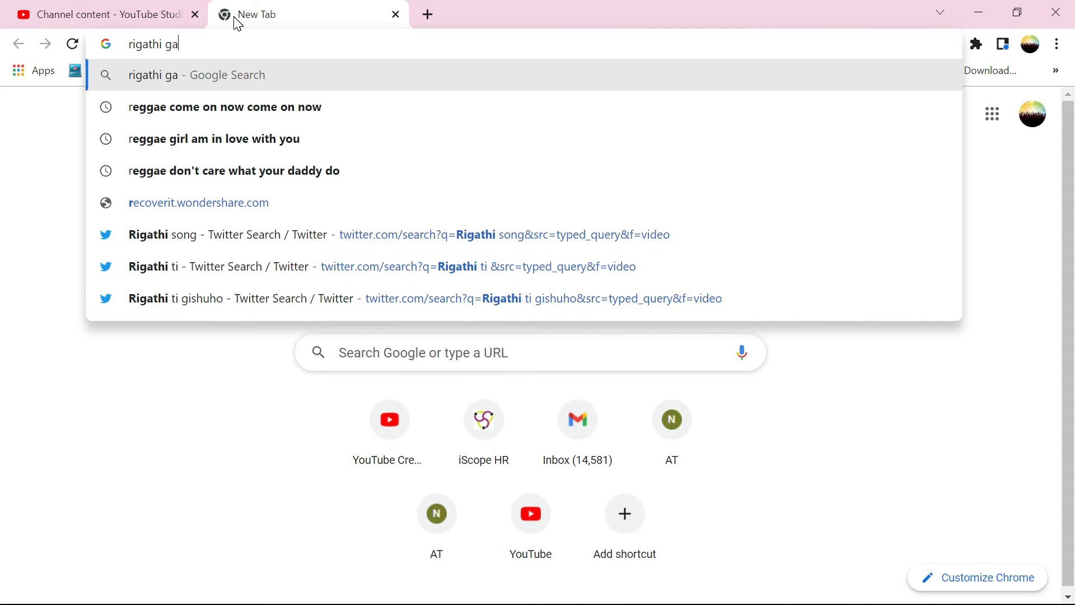
pyautogui.write('chagua')
pyautogui.press('Return')
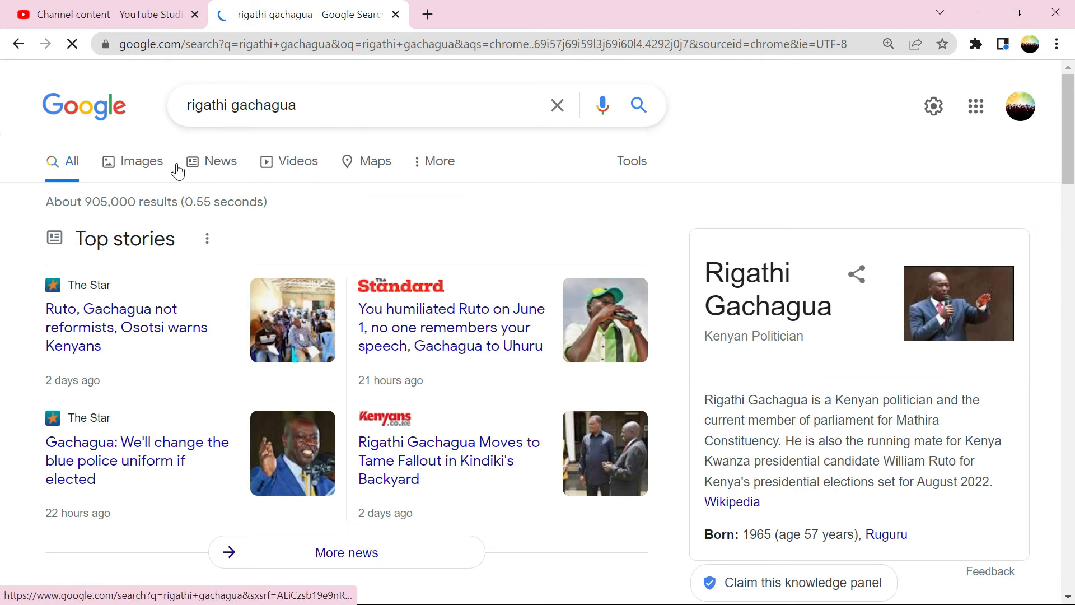
pyautogui.click(155, 167)
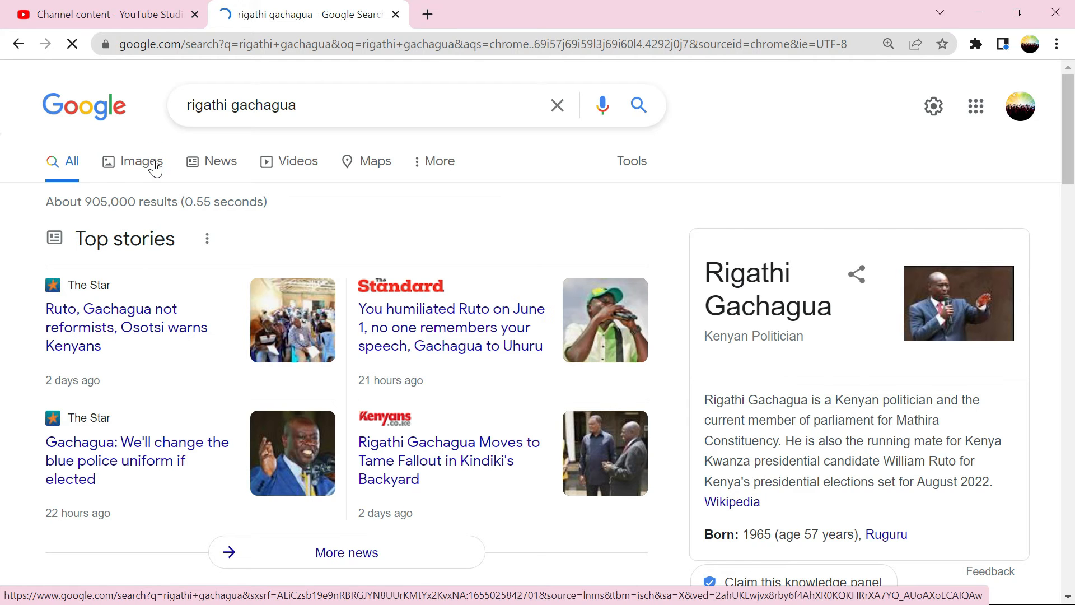
pyautogui.click(157, 166)
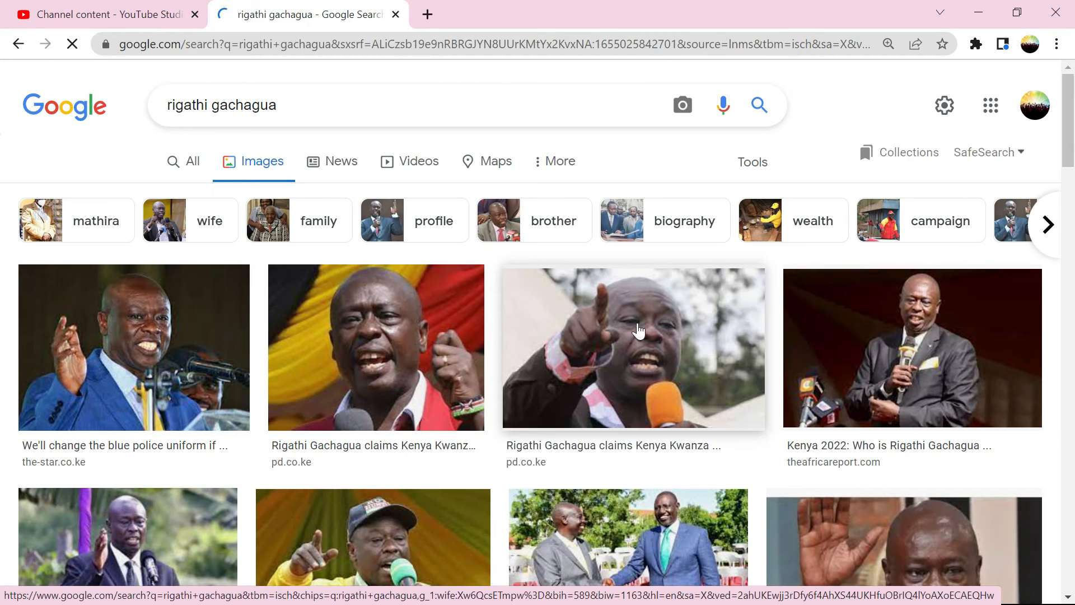
# Find the Daily Post picture of Gachagua in a yellow shirt with a microphone and save it as a JPEG named images in the rigathi folder.
pyautogui.scroll(-1, 1072, 157)
pyautogui.scroll(-5, 1072, 157)
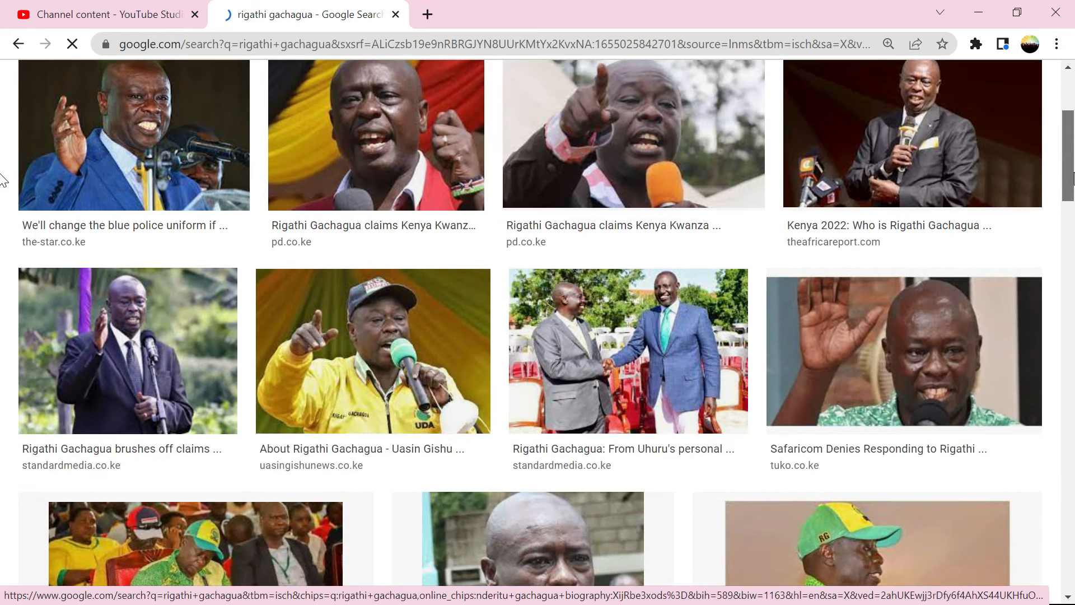
pyautogui.moveTo(1072, 187); pyautogui.dragTo(1072, 532)
pyautogui.scroll(-1, 537, 356)
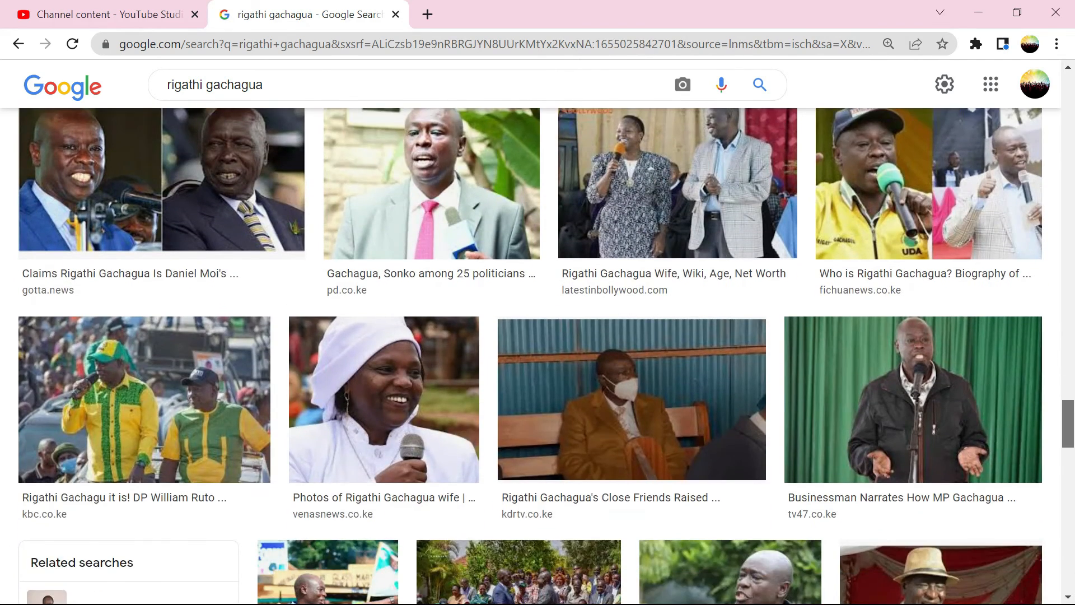
pyautogui.scroll(1, 537, 353)
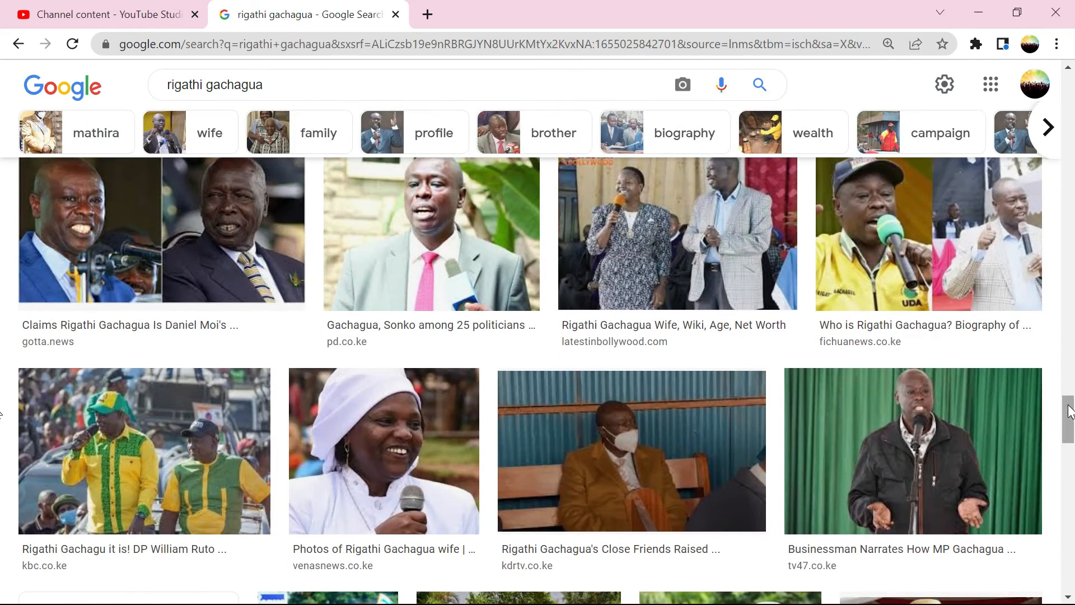
pyautogui.moveTo(1069, 411); pyautogui.dragTo(1071, 430)
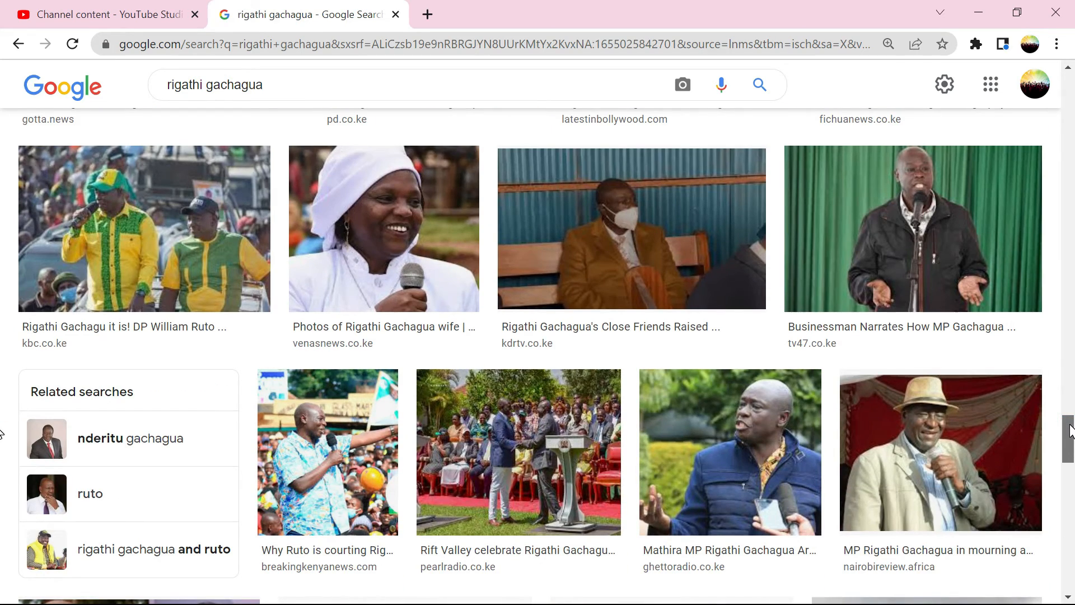
pyautogui.moveTo(1071, 430); pyautogui.dragTo(1070, 308)
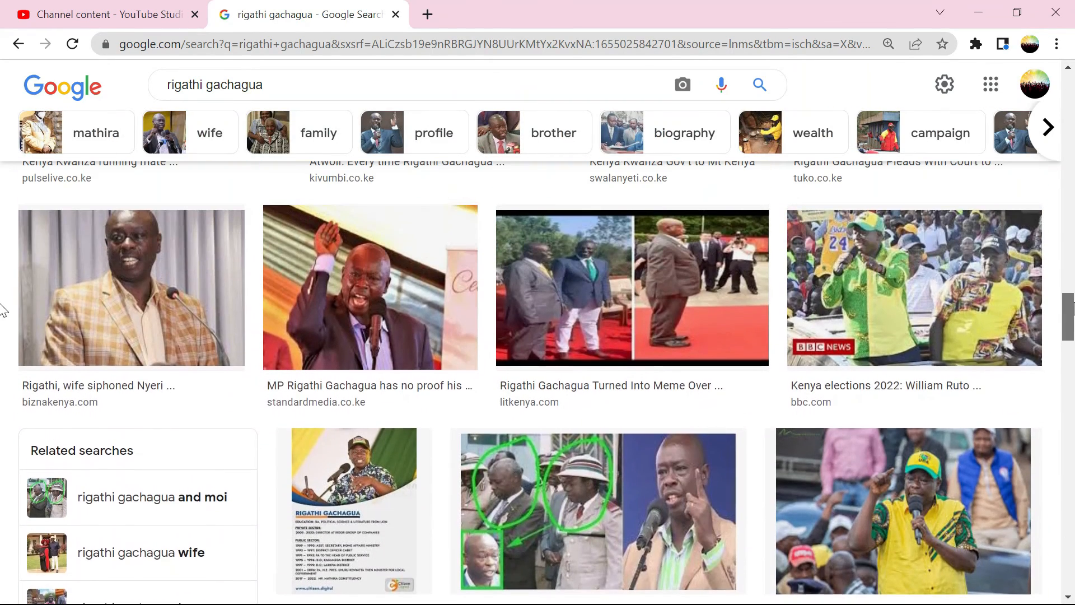
pyautogui.click(902, 518)
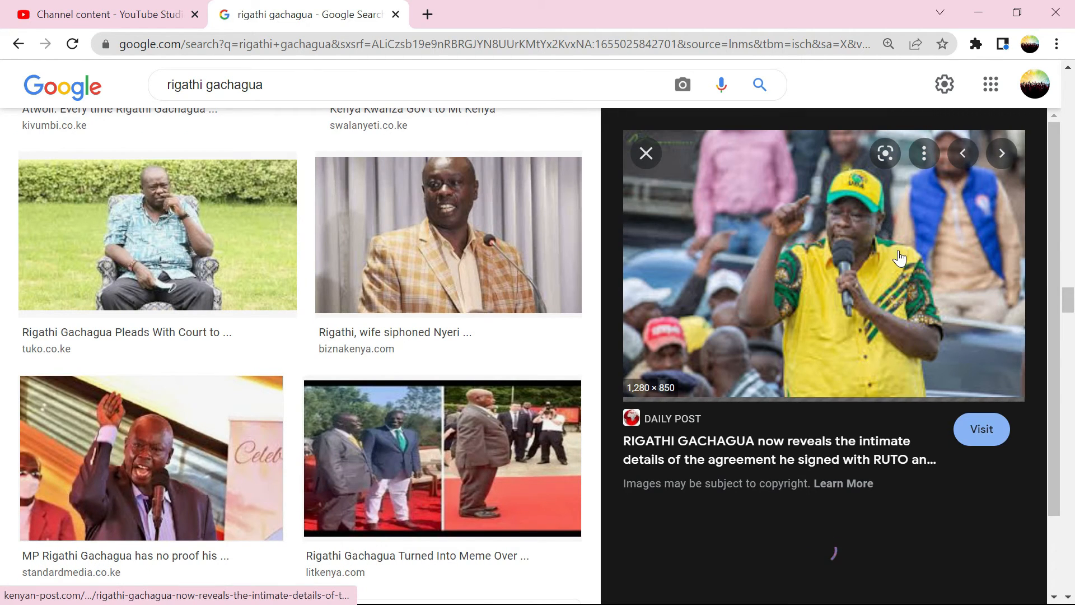
pyautogui.rightClick(842, 256)
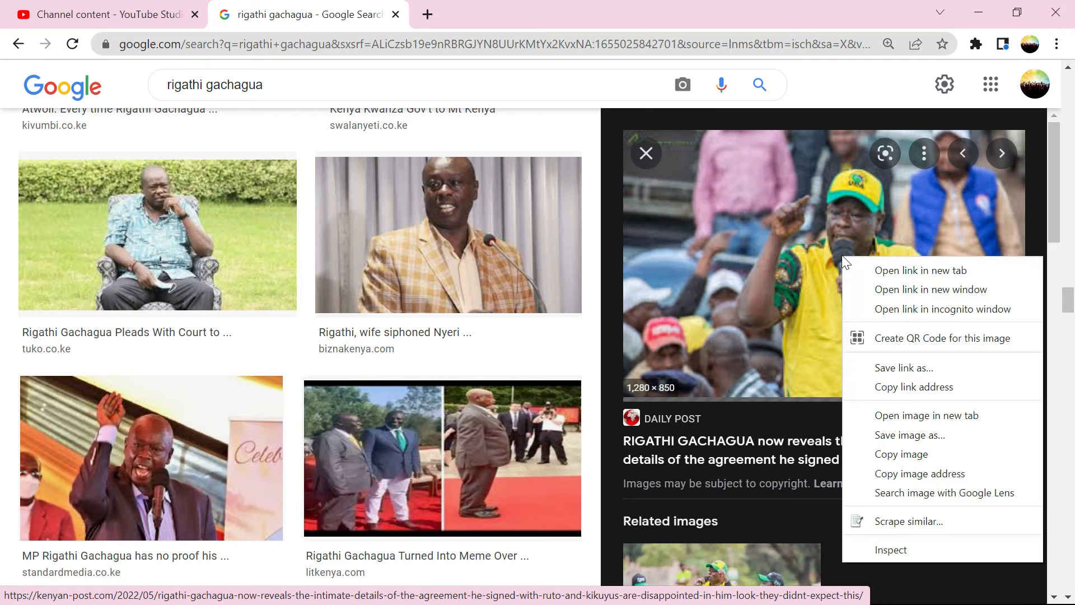
pyautogui.click(901, 436)
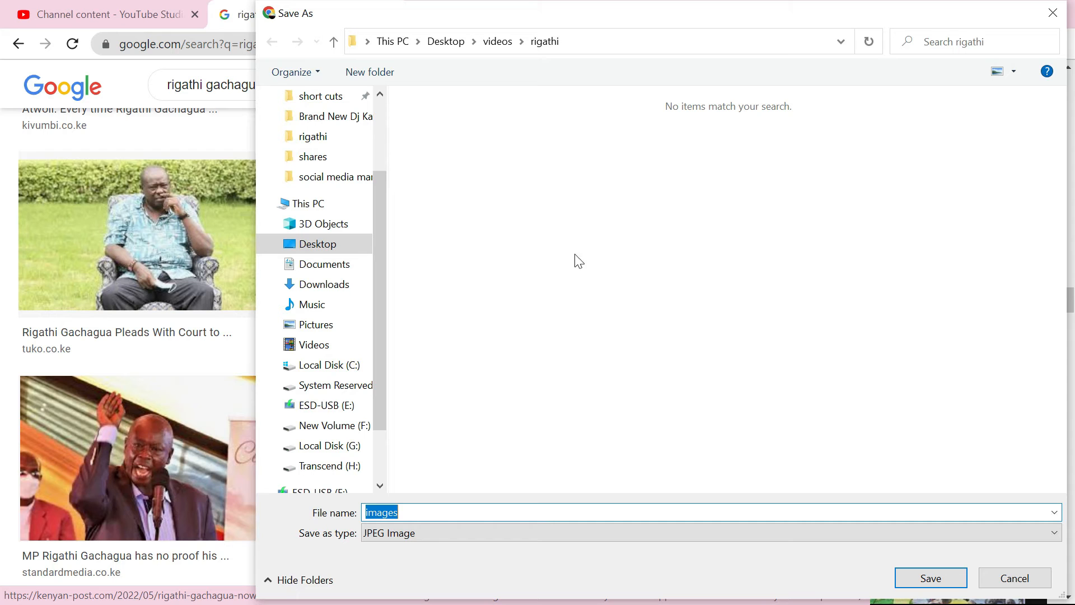
pyautogui.click(904, 580)
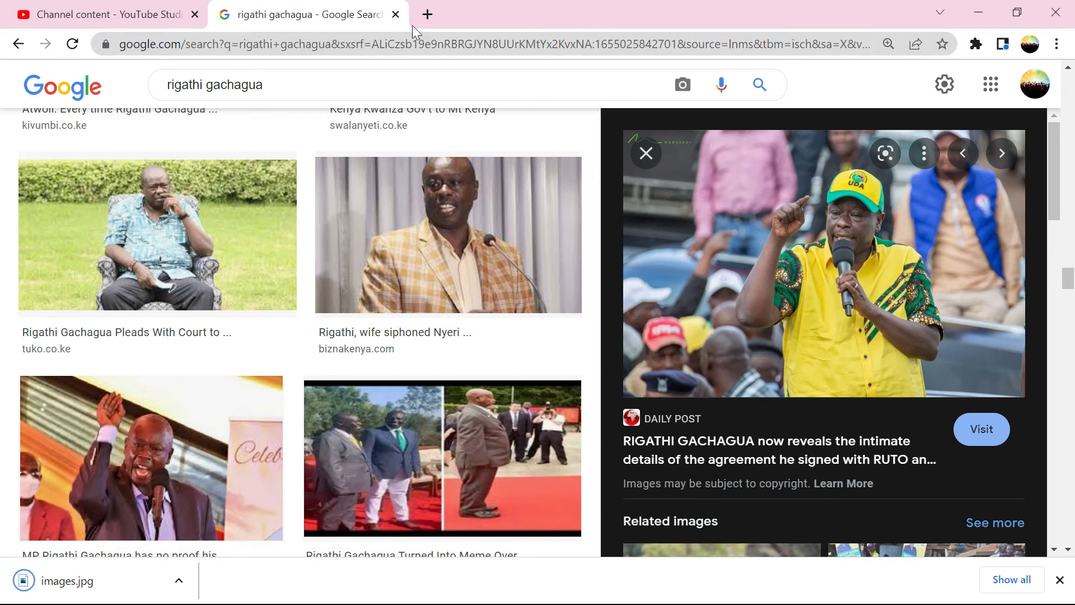
# Close the image search and open the Canva website in a new browser tab.
pyautogui.click(428, 17)
pyautogui.click(397, 14)
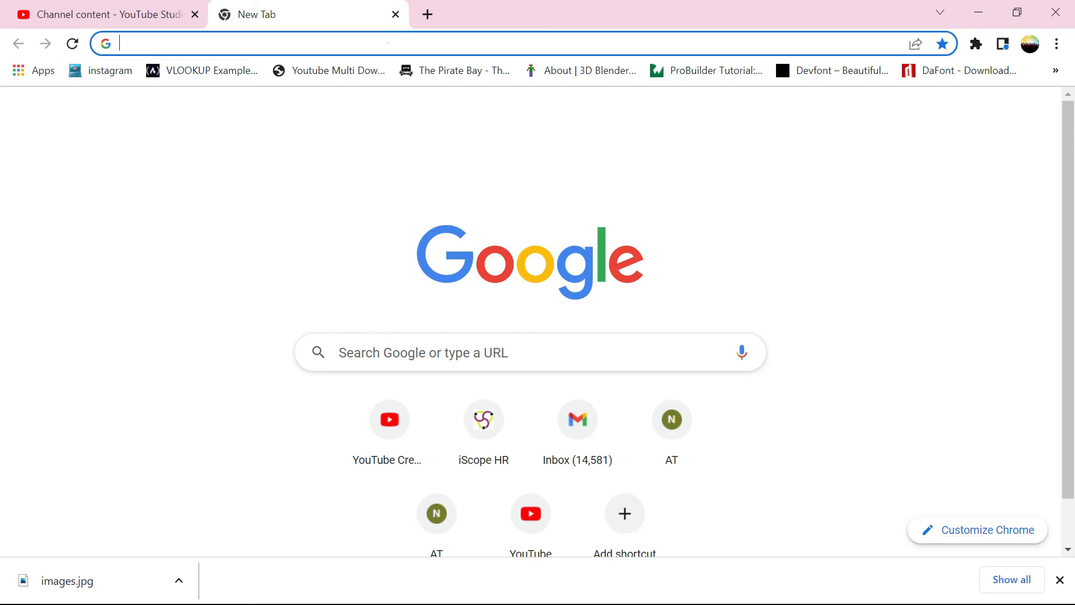
pyautogui.write('canva')
pyautogui.press('Return')
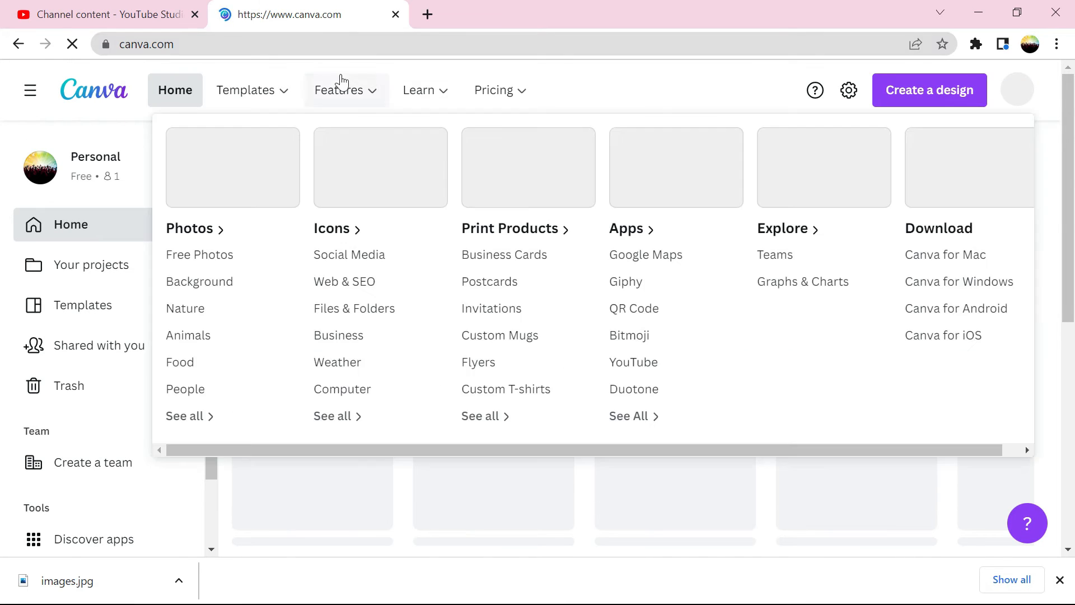
pyautogui.moveTo(289, 90)
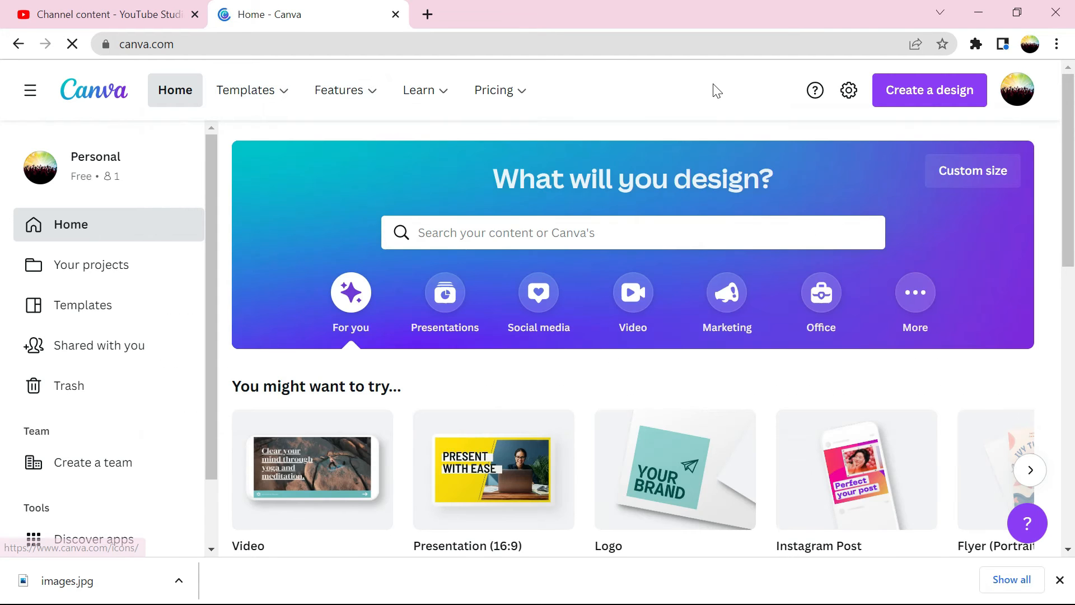
# Search Canva's templates for "youtube thumbnail" and dismiss the browser's download bar.
pyautogui.click(582, 250)
pyautogui.write('youtube thumbnail')
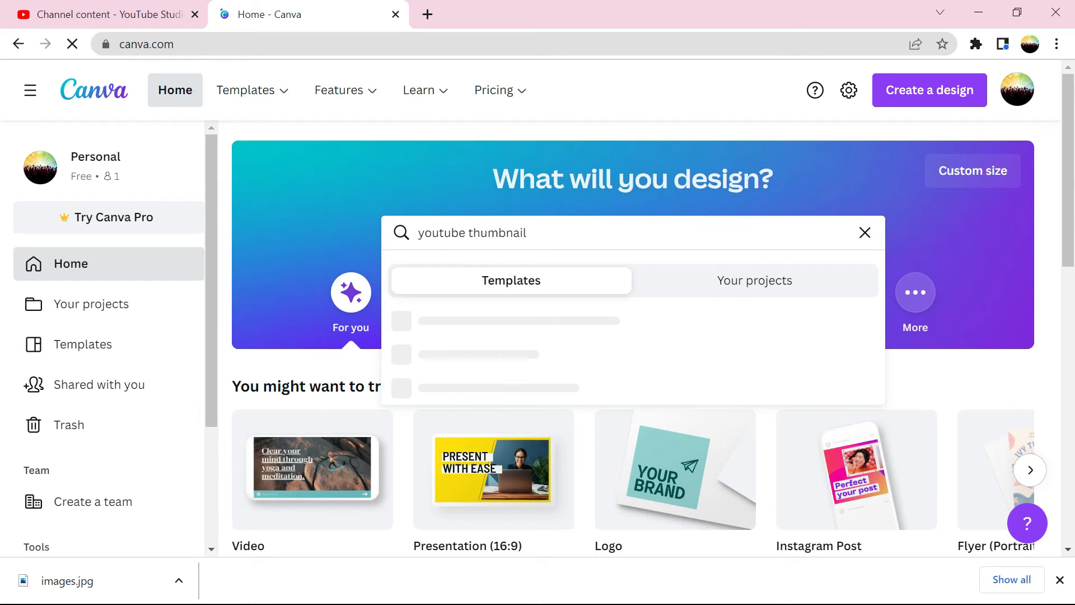
pyautogui.press('Return')
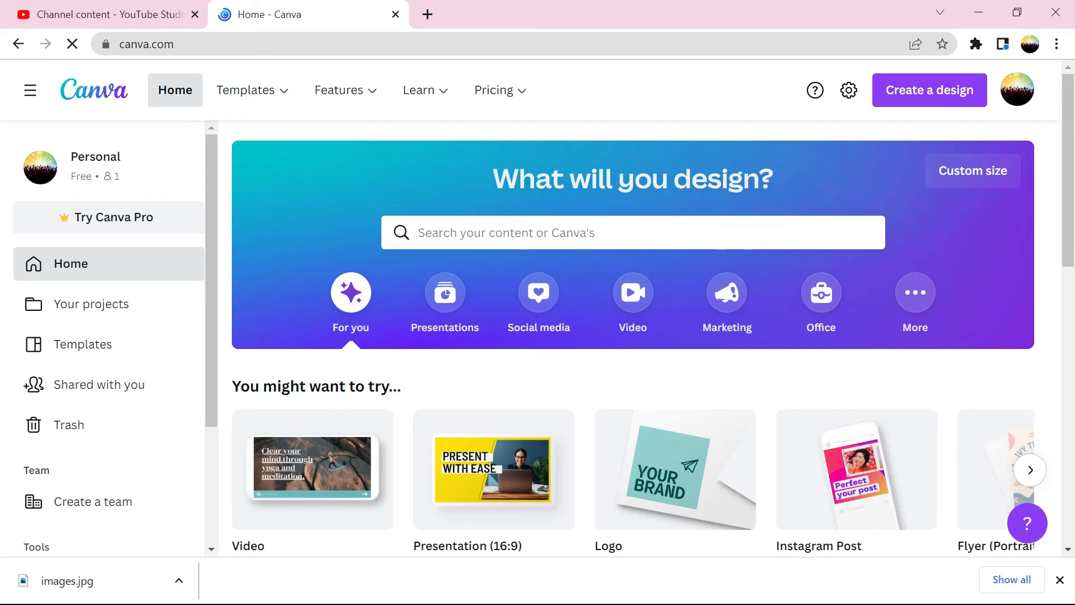
pyautogui.click(1059, 580)
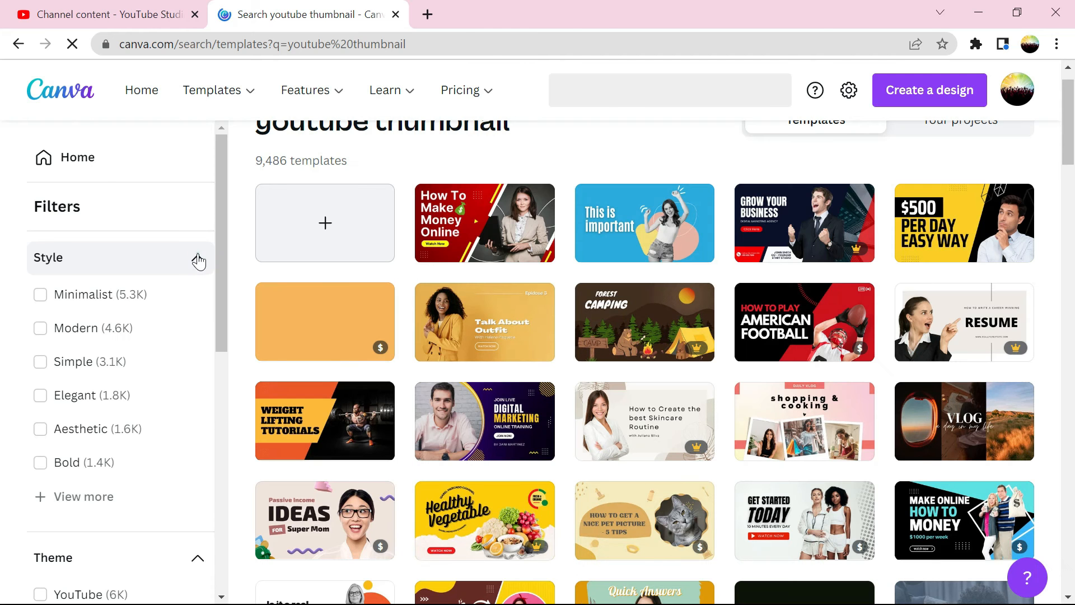
# Collapse the Style and Theme filters and limit the YouTube thumbnail templates to free ones.
pyautogui.click(197, 258)
pyautogui.click(193, 311)
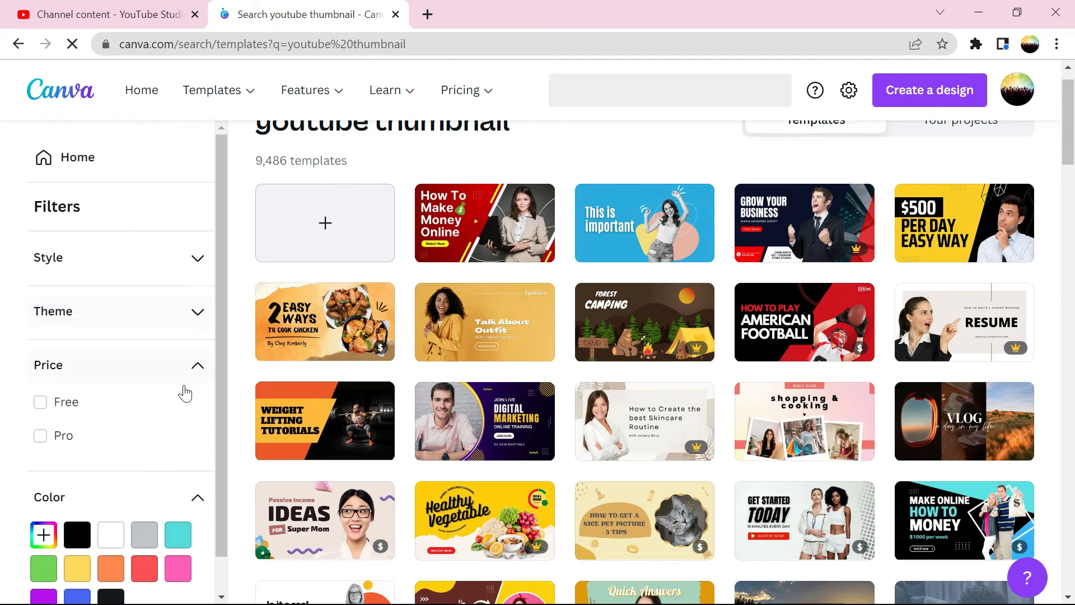
pyautogui.click(41, 402)
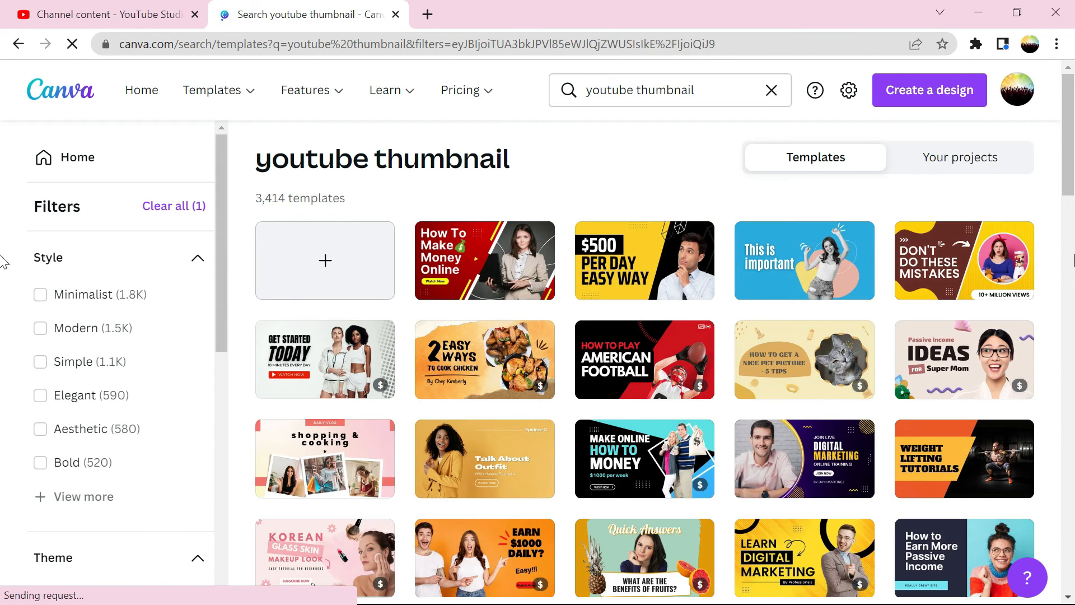
# Open the black and yellow "Earn 3000$ Daily" template for editing and close the File Explorer window showing the Transcend (H:) drive.
pyautogui.moveTo(1069, 137); pyautogui.dragTo(1072, 159)
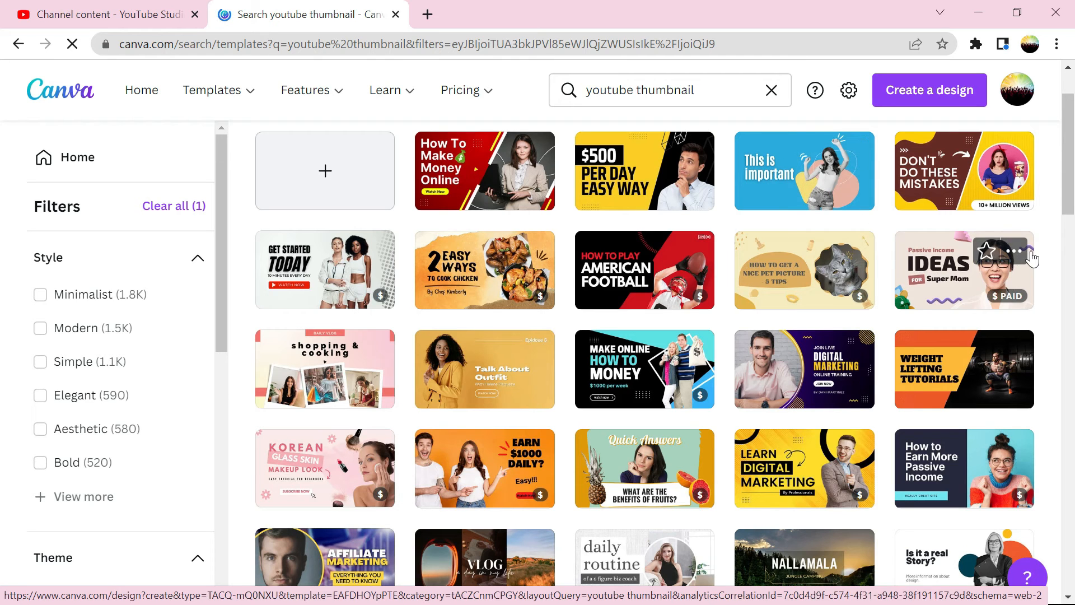
pyautogui.moveTo(1071, 178); pyautogui.dragTo(1071, 258)
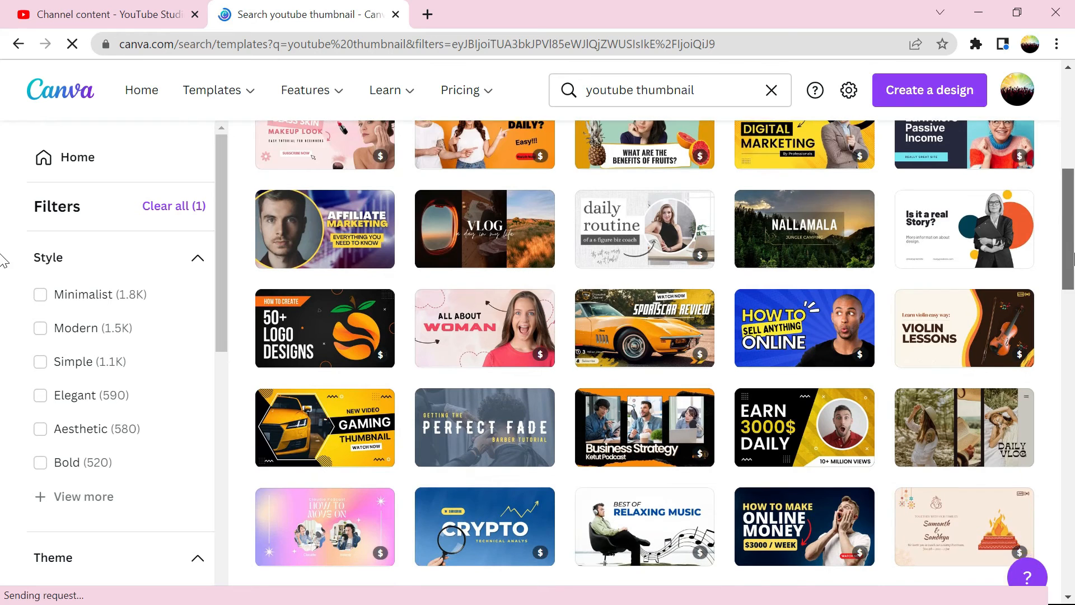
pyautogui.scroll(-3, 4, 274)
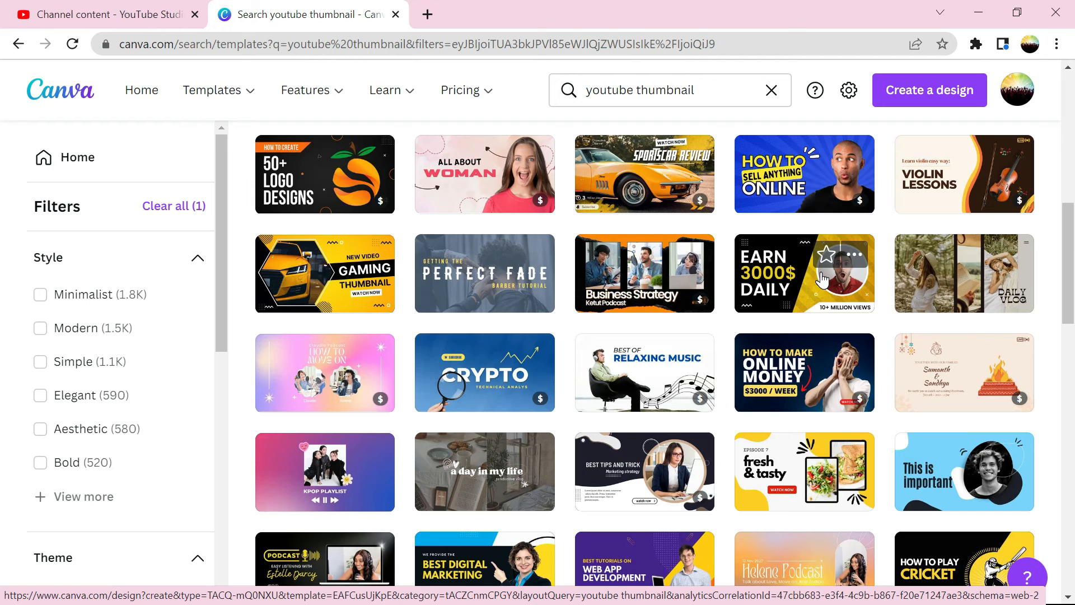
pyautogui.click(791, 302)
pyautogui.hotkey('alt', 'Tab')
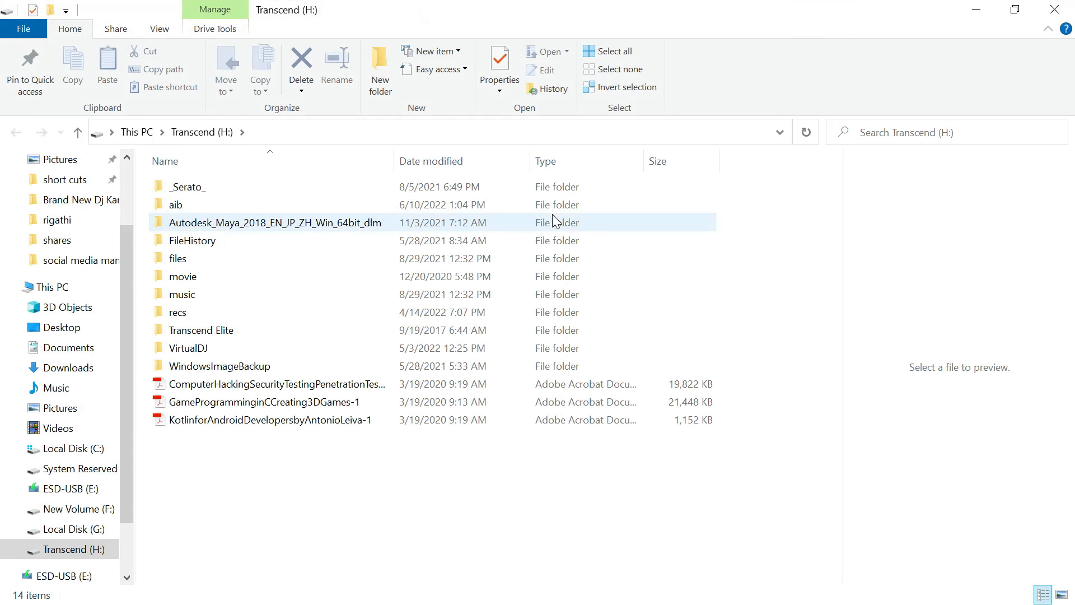
pyautogui.click(1054, 10)
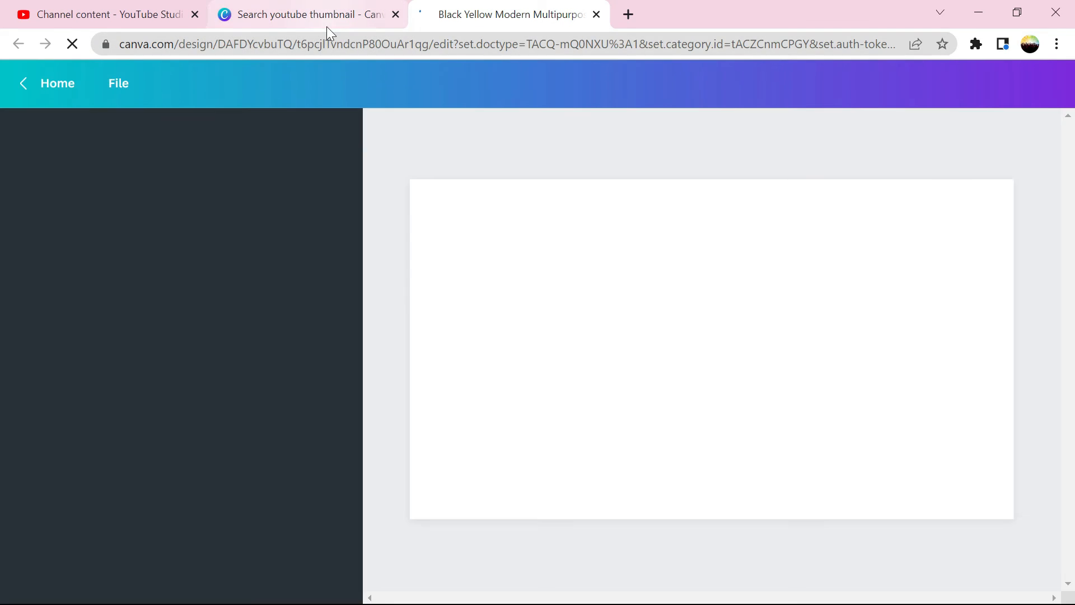
pyautogui.click(327, 26)
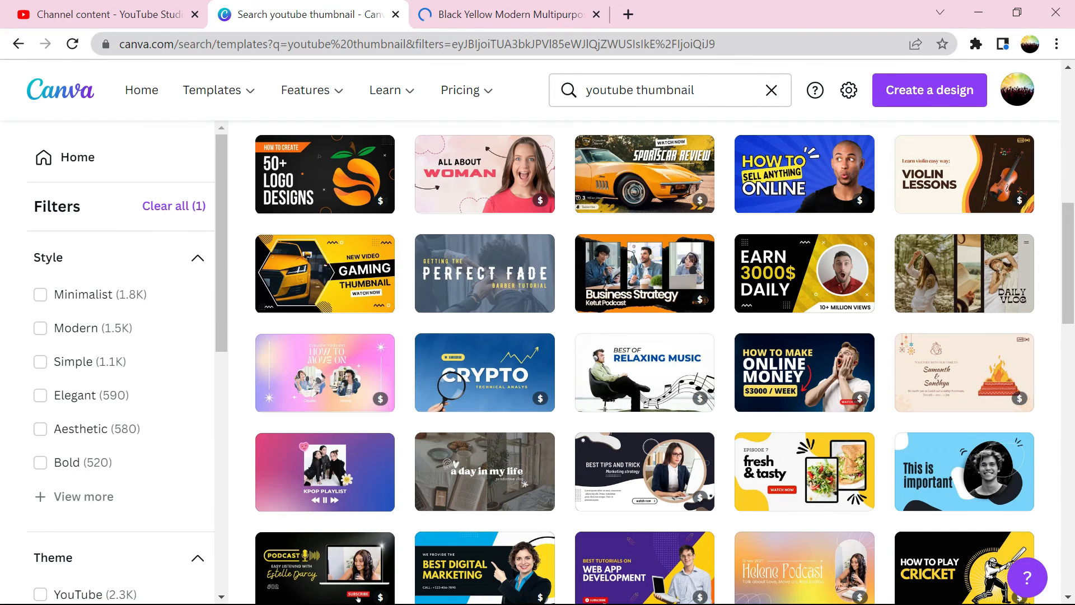
pyautogui.click(448, 22)
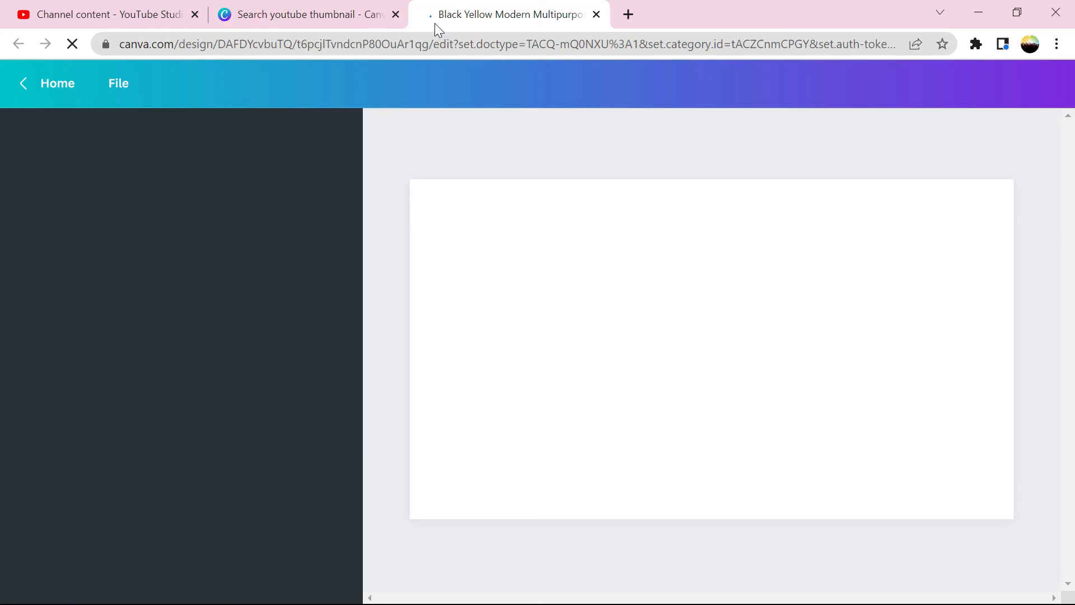
pyautogui.click(317, 17)
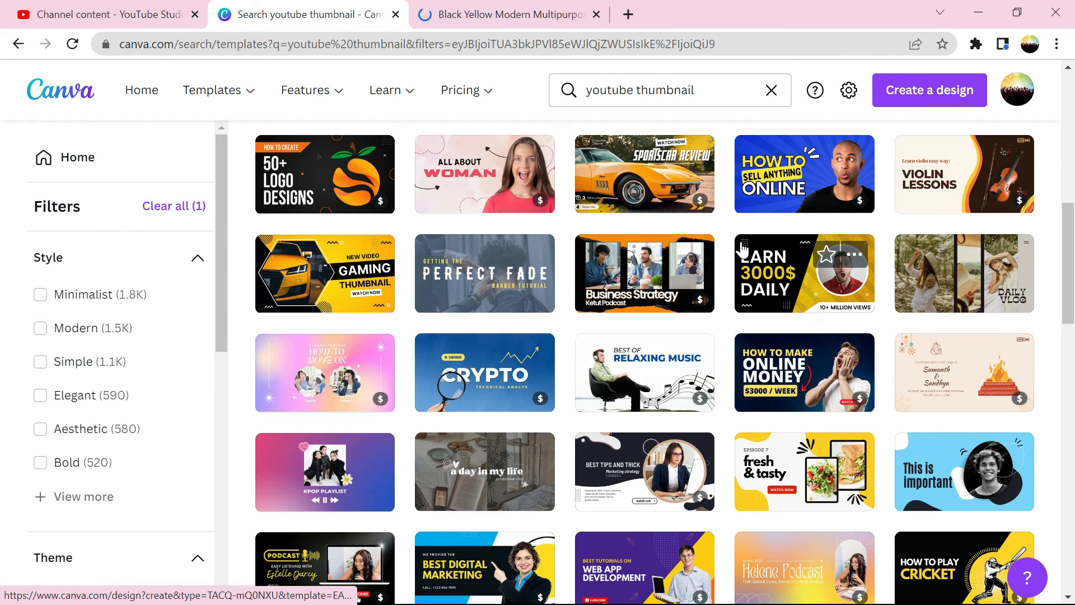
pyautogui.click(523, 13)
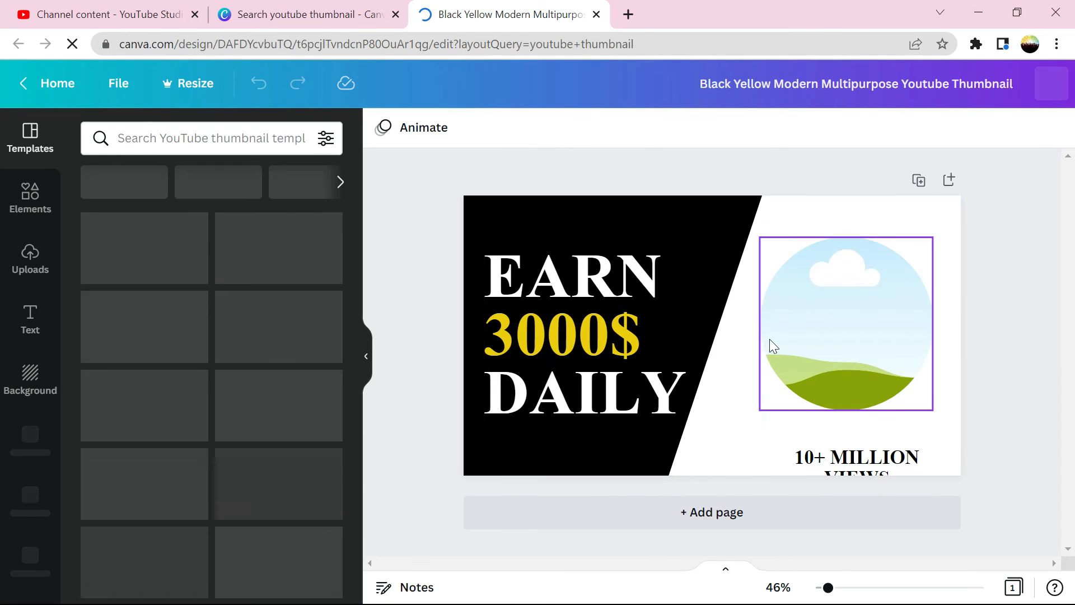
pyautogui.click(795, 343)
pyautogui.click(822, 464)
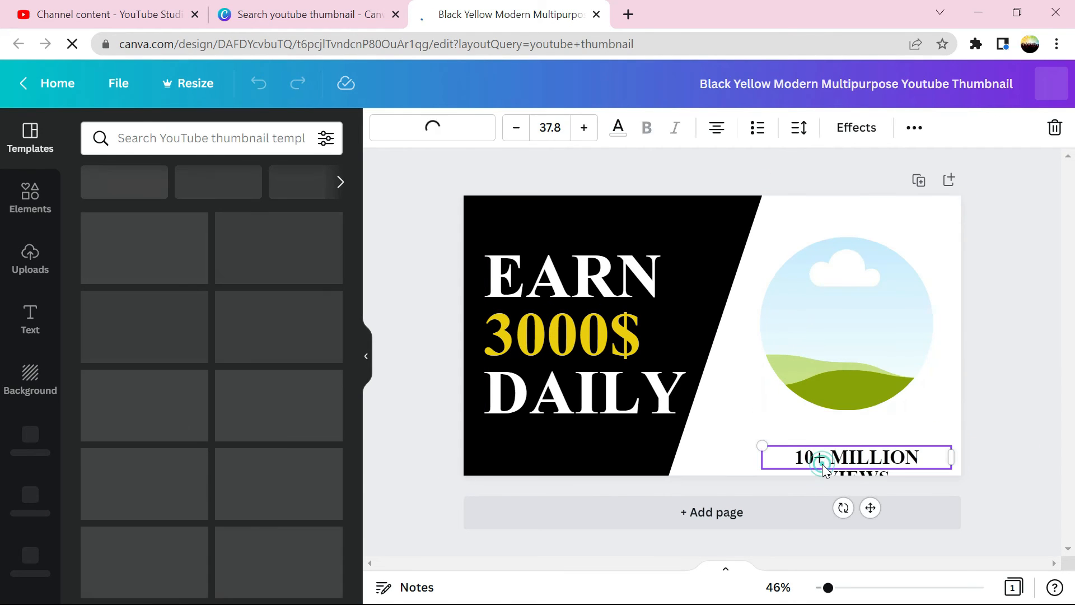
pyautogui.click(813, 322)
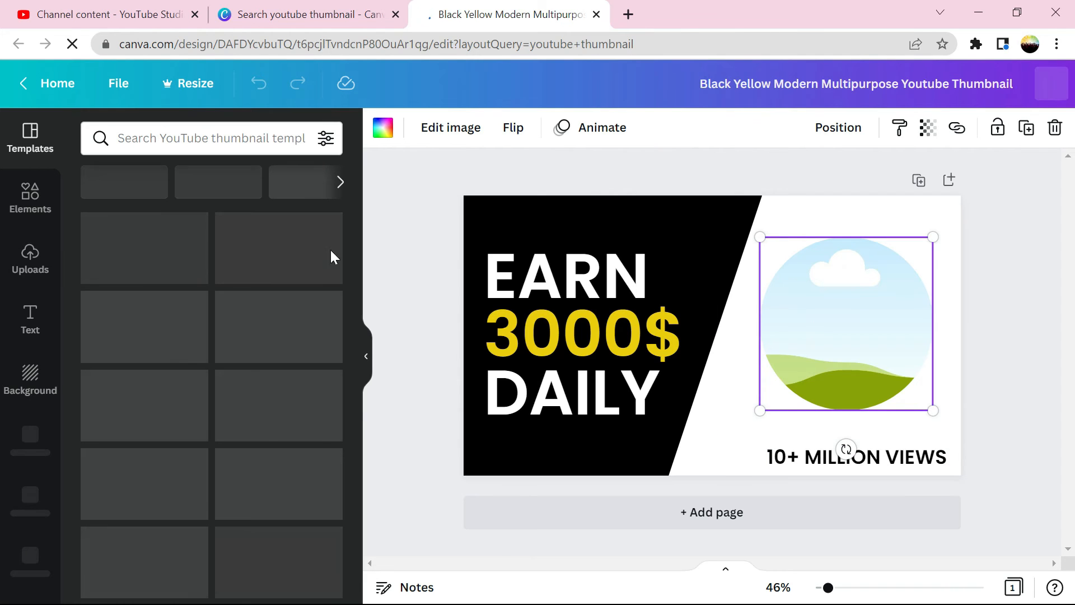
# Upload the saved Gachagua picture from the rigathi folder and place it in the enlarged circular frame instead of the template portrait.
pyautogui.click(25, 265)
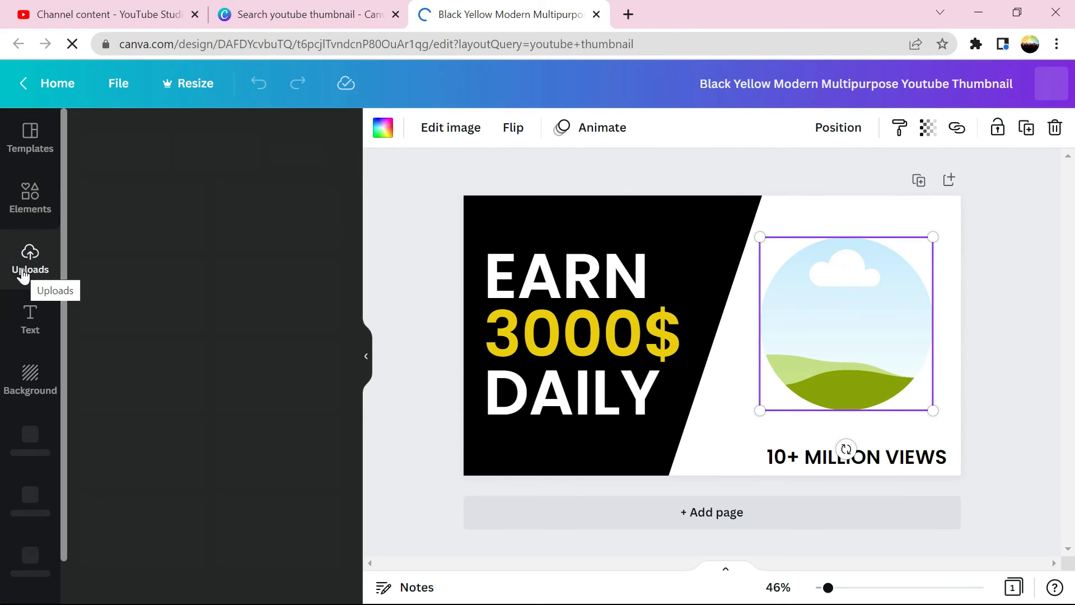
pyautogui.click(157, 183)
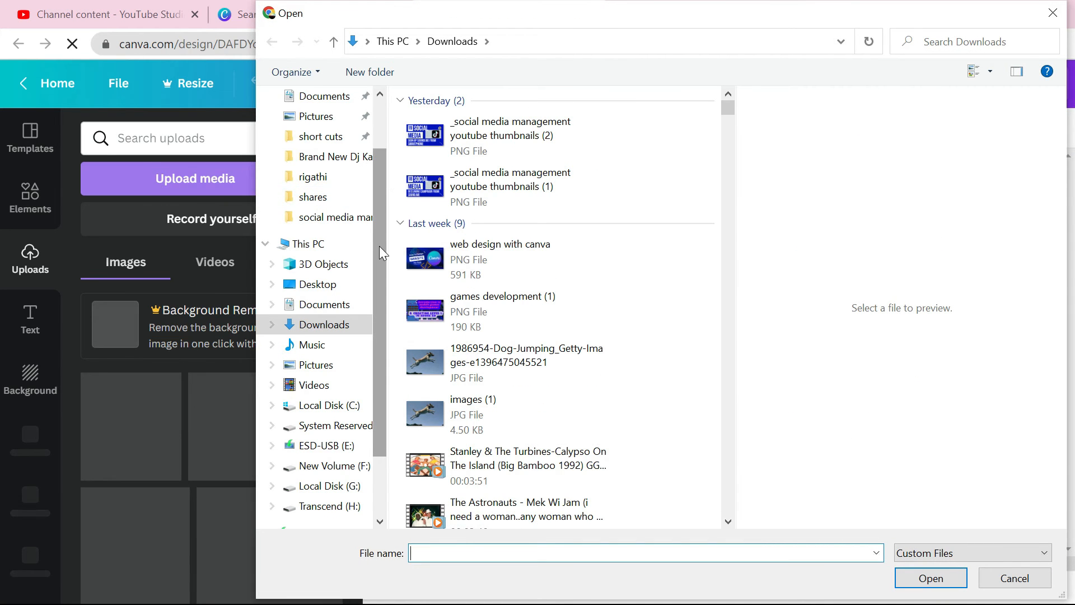
pyautogui.click(313, 176)
pyautogui.doubleClick(452, 163)
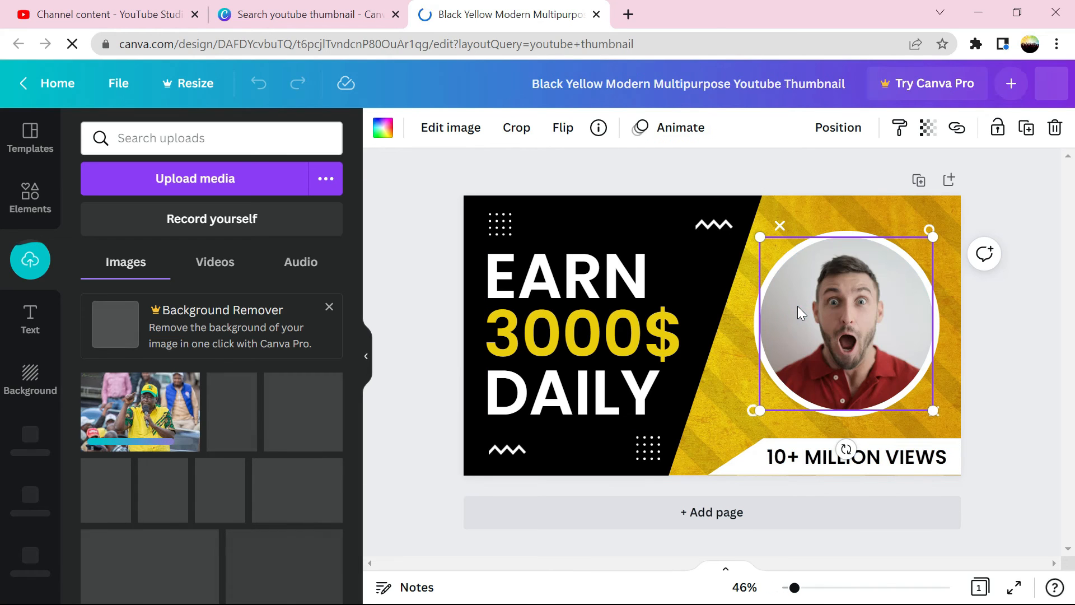
pyautogui.click(819, 324)
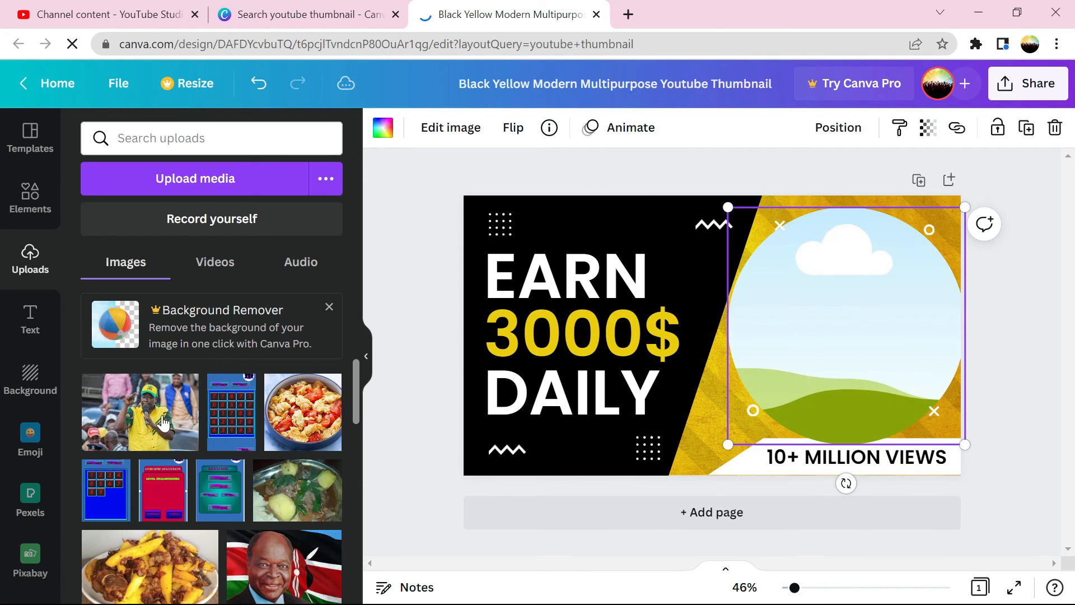
pyautogui.moveTo(118, 420); pyautogui.dragTo(812, 318)
# Replace the headline "EARN 3000$ DAILY" with the text "GIVE GACHAGUA".
pyautogui.click(592, 304)
pyautogui.click(586, 295)
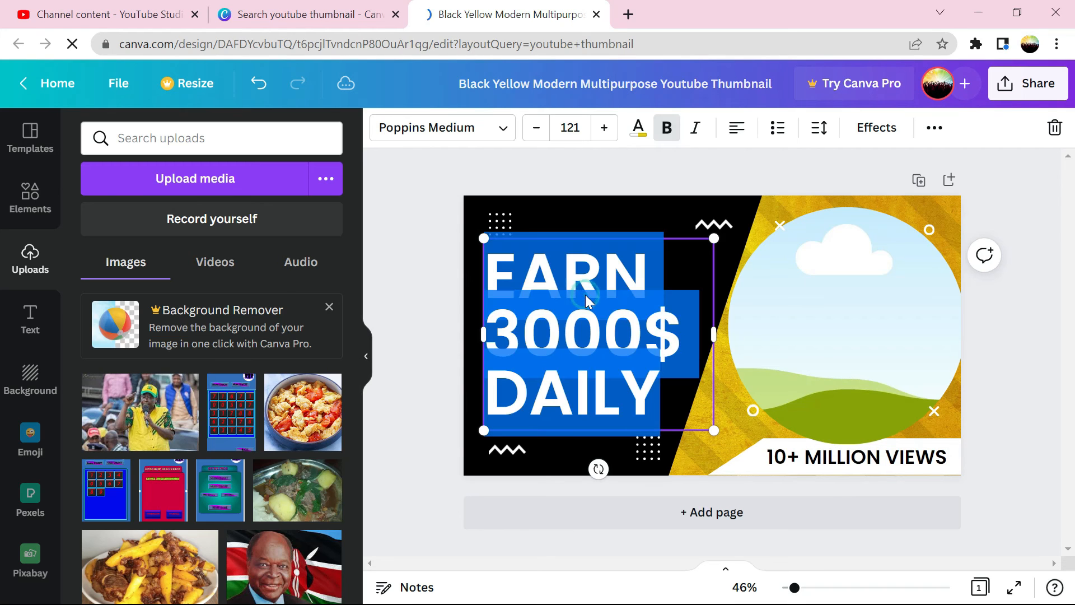
pyautogui.write('G')
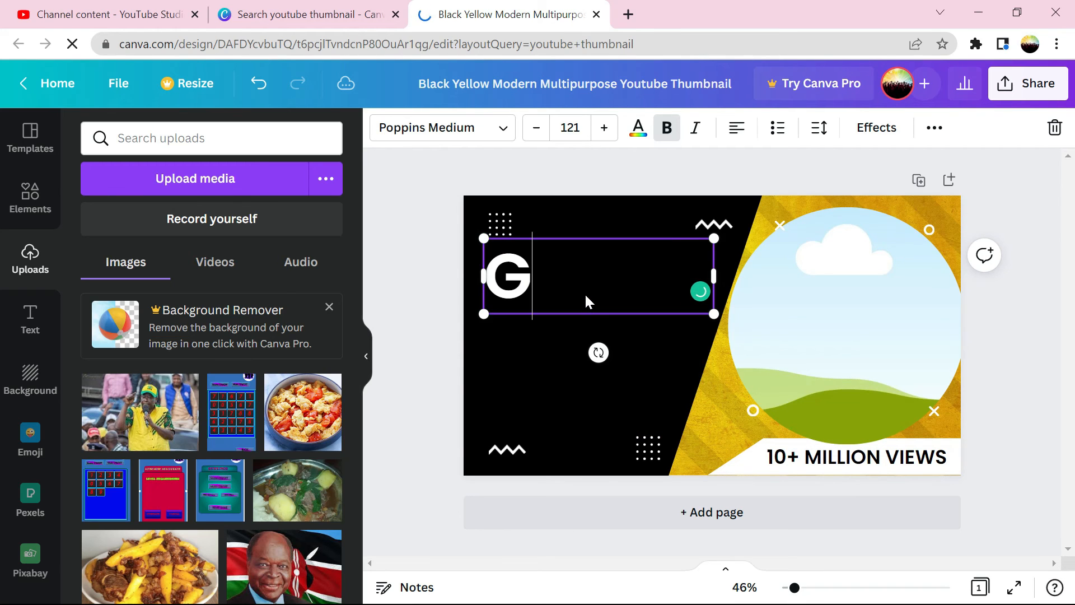
pyautogui.write('IVE')
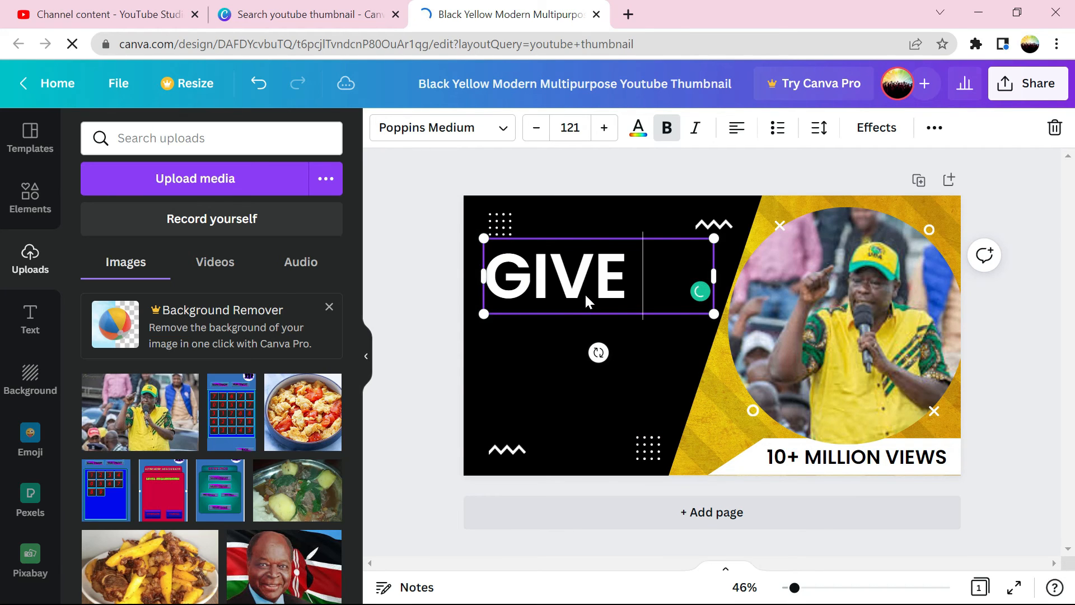
pyautogui.write(' G')
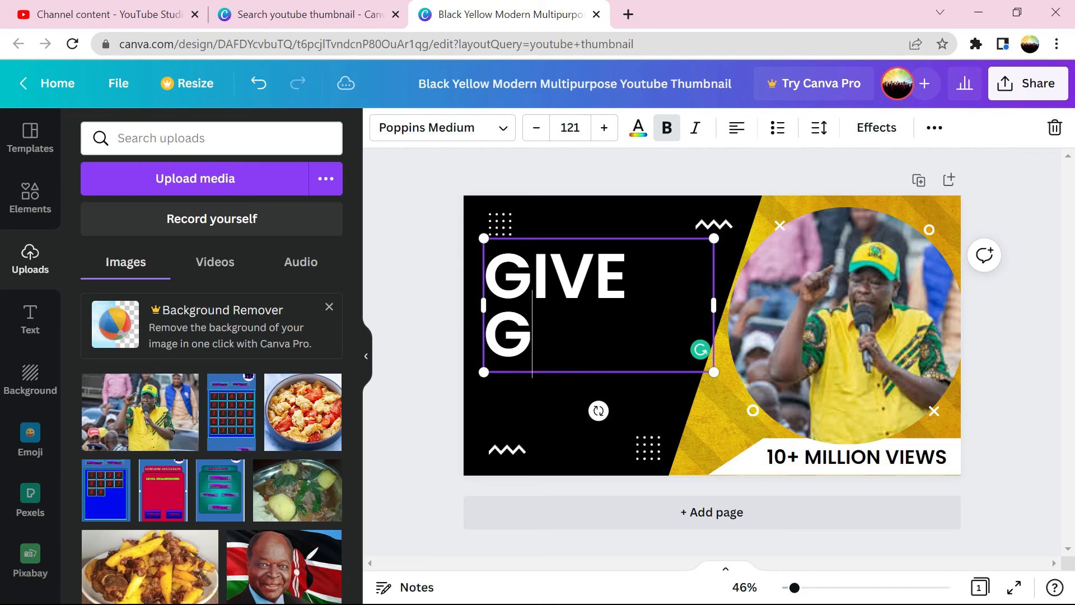
pyautogui.write('ACHAGUA')
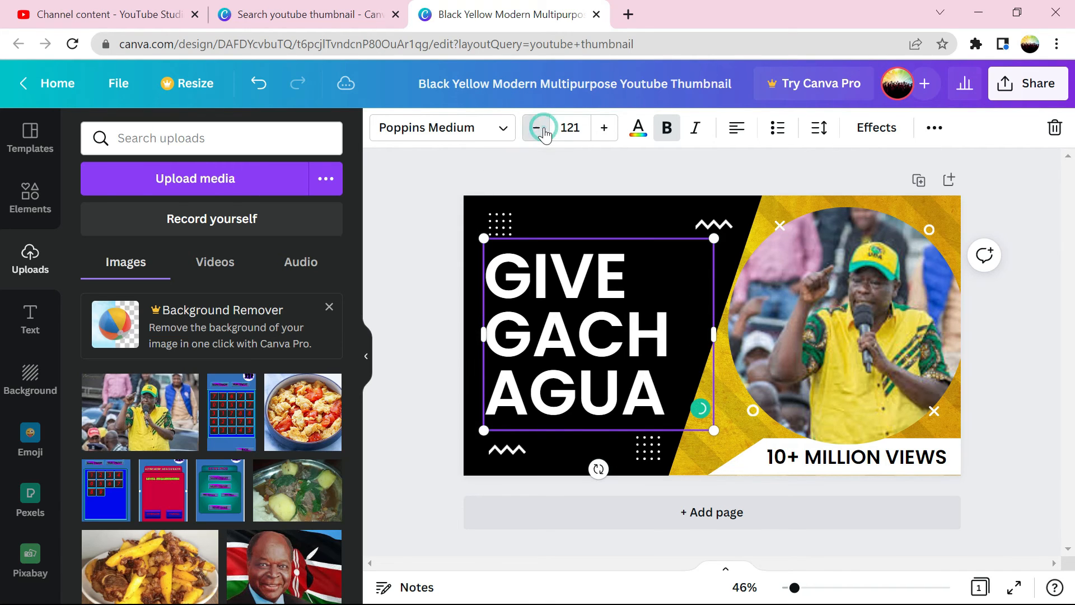
# Reduce the font size of the word GACHAGUA to 72.4 so it fits on one line.
pyautogui.click(536, 128)
pyautogui.click(536, 128)
pyautogui.click(536, 127)
pyautogui.click(542, 129)
pyautogui.click(542, 129)
pyautogui.click(542, 129)
pyautogui.click(542, 128)
pyautogui.click(542, 129)
pyautogui.click(542, 129)
pyautogui.click(542, 129)
pyautogui.click(536, 128)
pyautogui.click(536, 127)
pyautogui.click(536, 128)
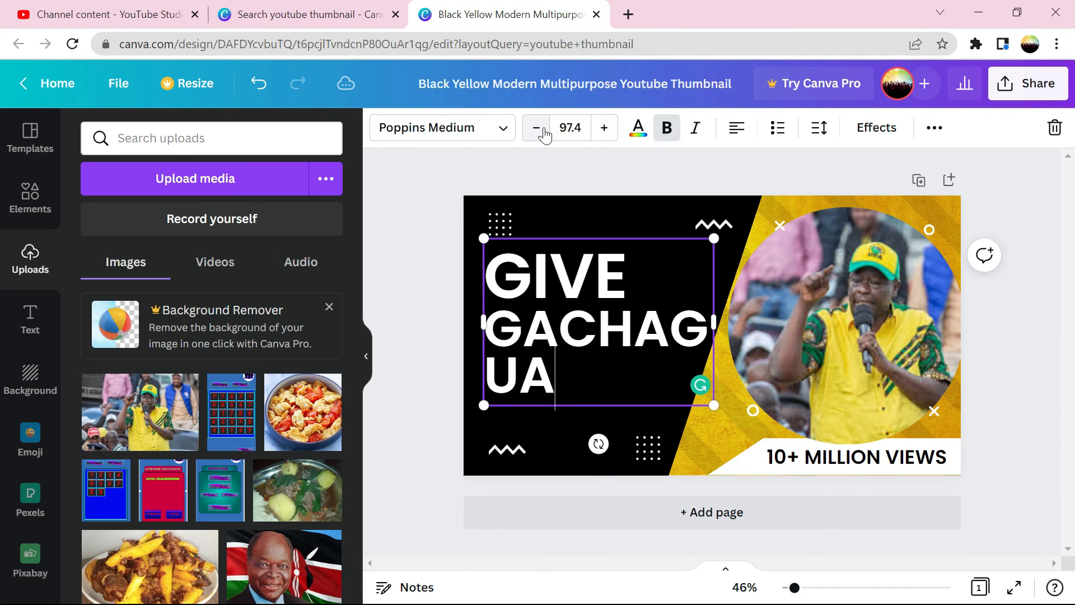
pyautogui.click(542, 129)
pyautogui.click(542, 128)
pyautogui.click(542, 129)
pyautogui.click(542, 129)
pyautogui.click(542, 128)
pyautogui.click(542, 129)
pyautogui.click(542, 129)
pyautogui.click(542, 129)
pyautogui.click(542, 129)
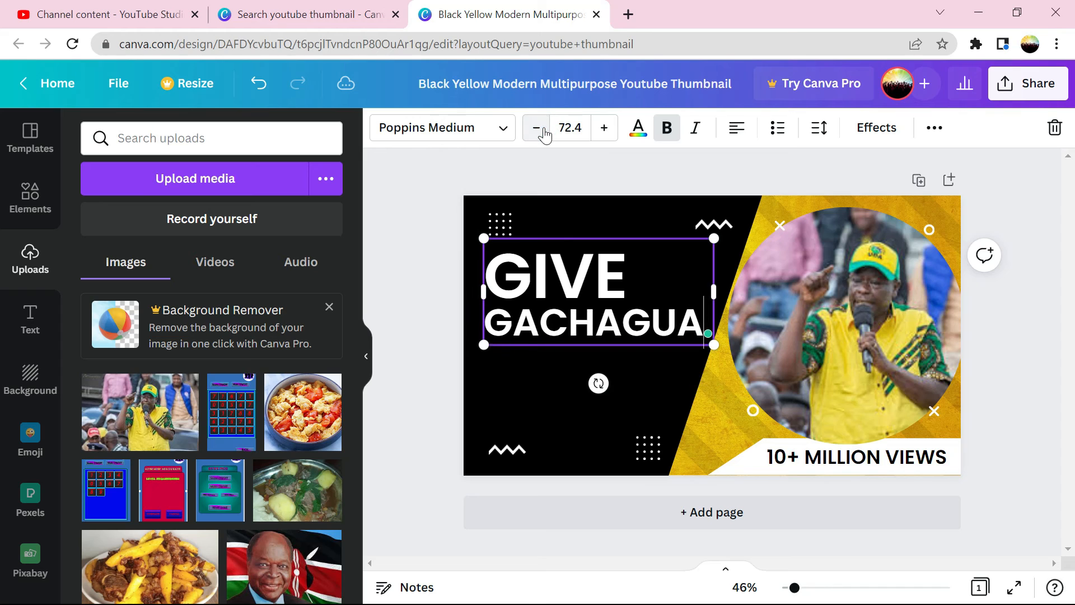
# Add "THE MIC" as the last line of the headline and colour it red from the brand palette.
pyautogui.write('T')
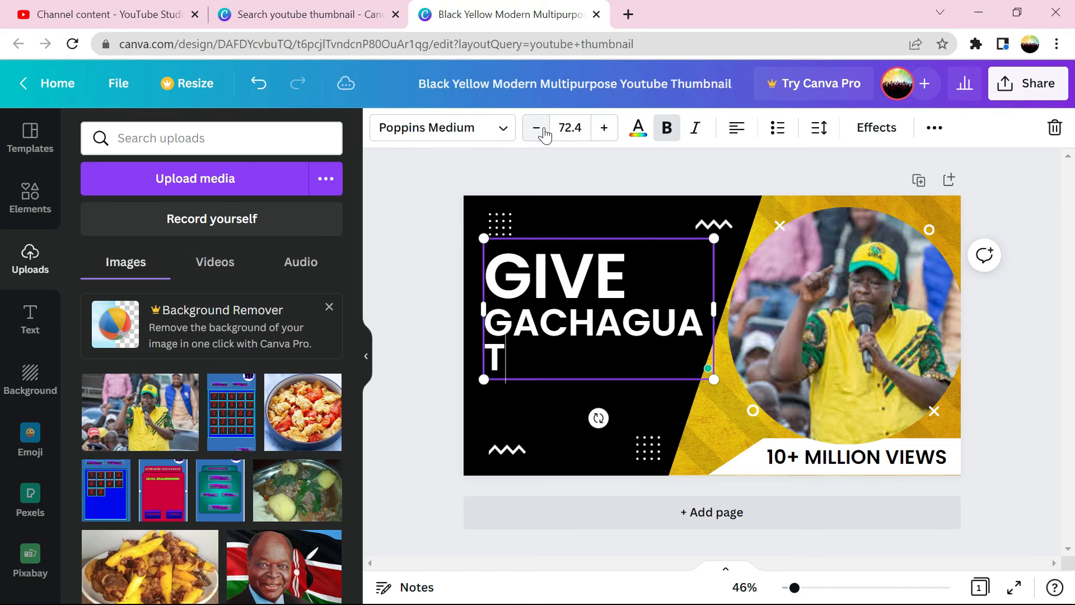
pyautogui.write('HE MIC')
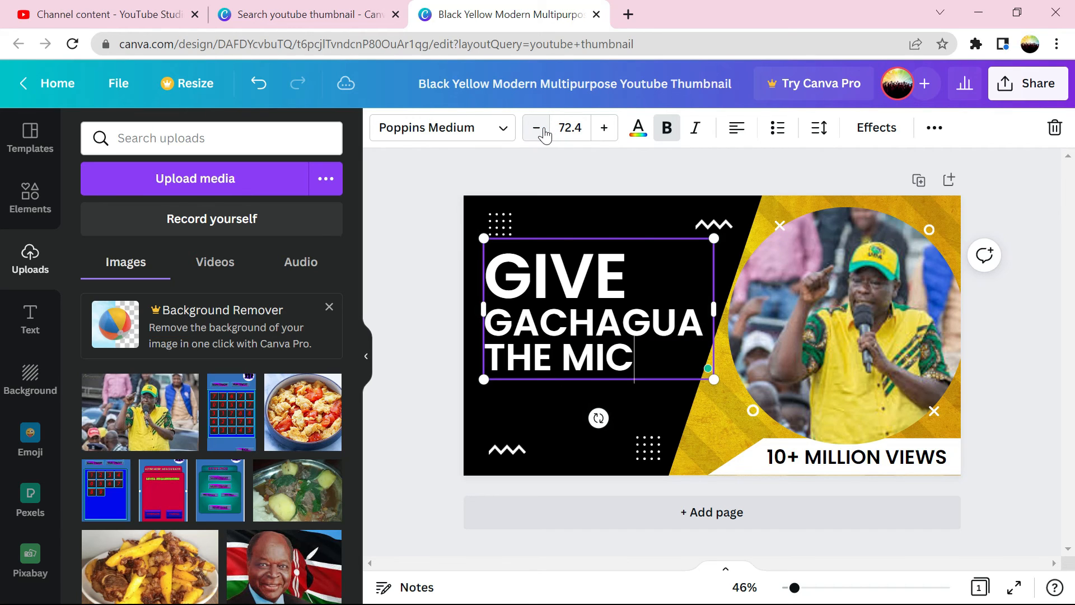
pyautogui.moveTo(633, 358); pyautogui.dragTo(485, 358)
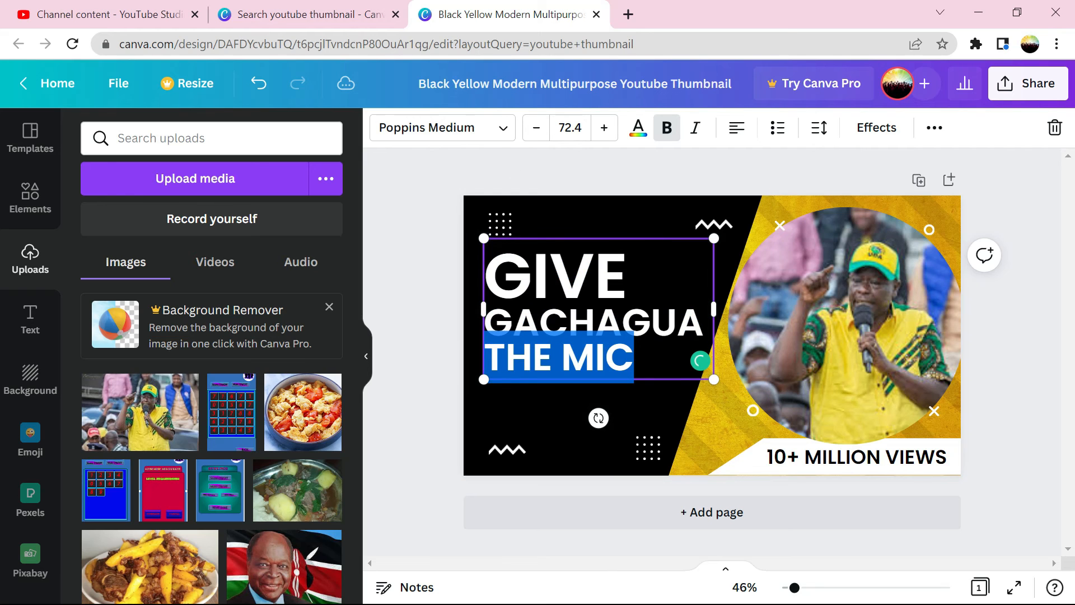
pyautogui.click(638, 130)
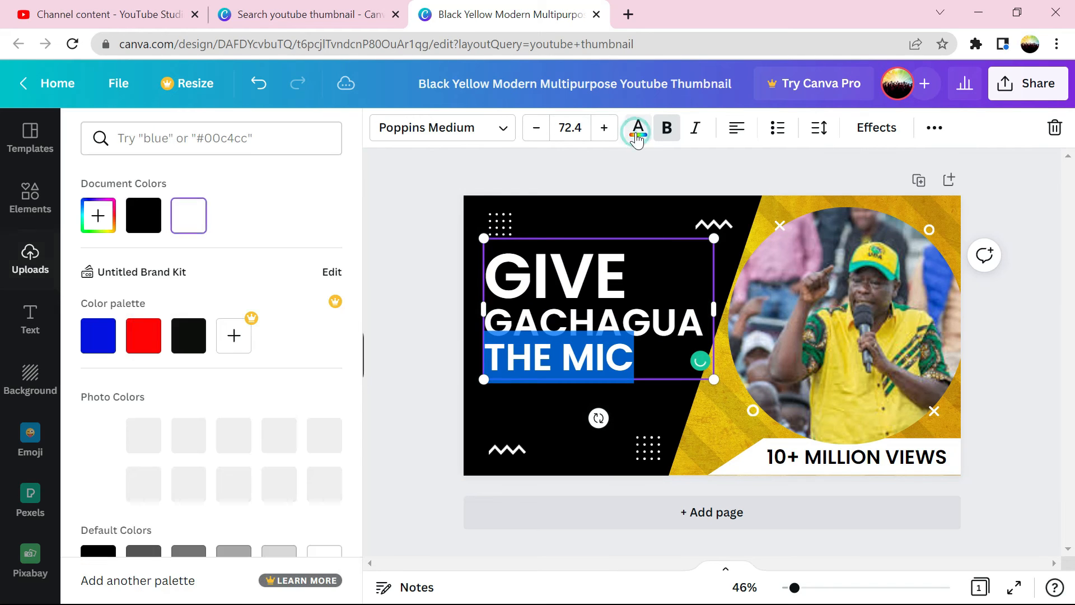
pyautogui.click(144, 331)
pyautogui.click(599, 209)
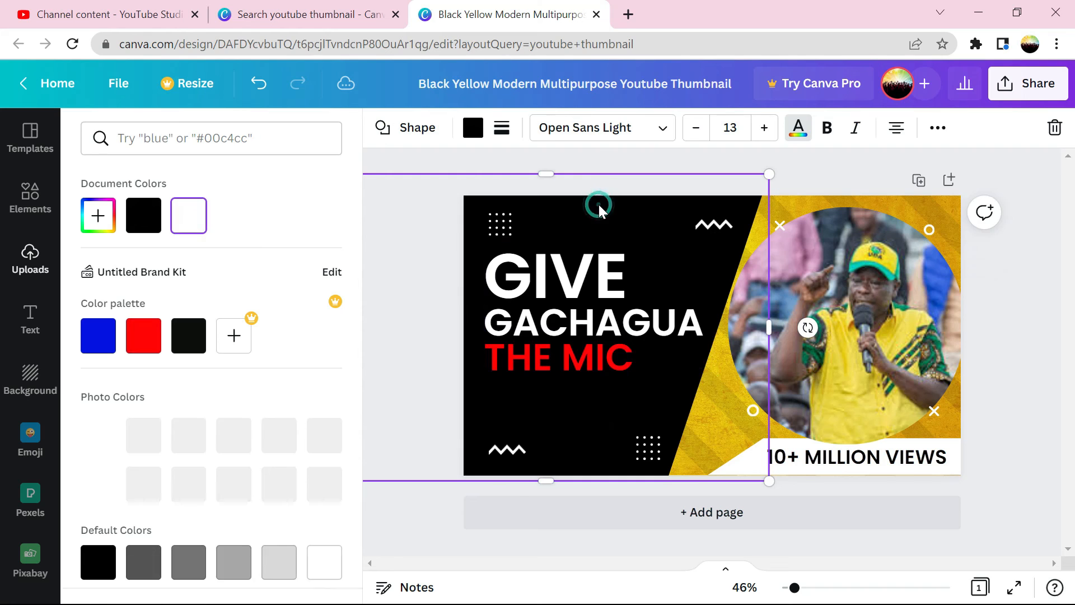
# Give the word GIVE a custom orange-yellow text colour matching the thumbnail's background.
pyautogui.click(607, 322)
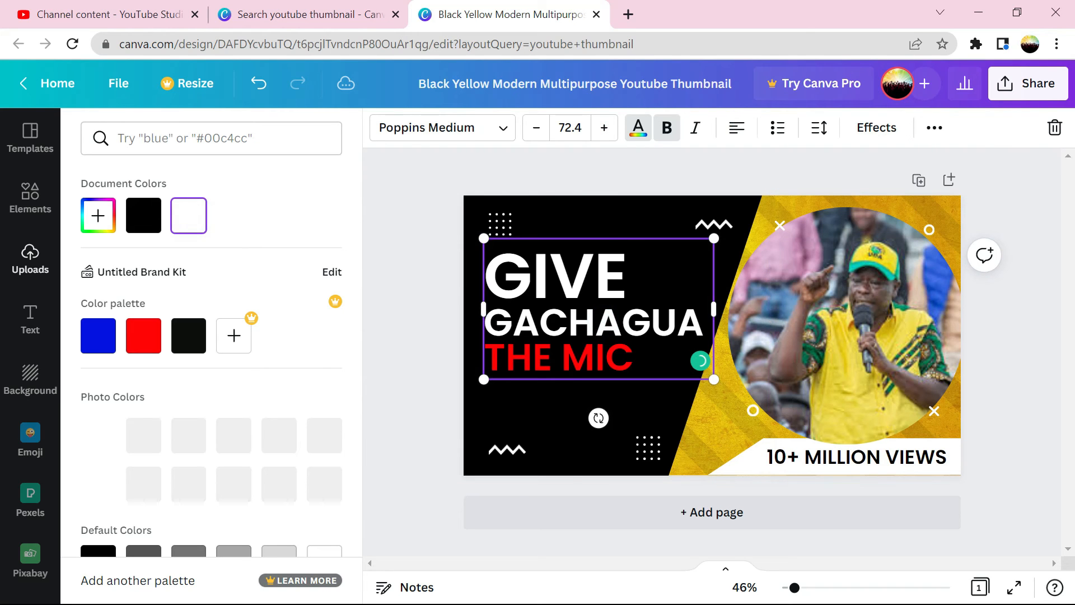
pyautogui.doubleClick(624, 280)
pyautogui.click(638, 130)
pyautogui.click(637, 130)
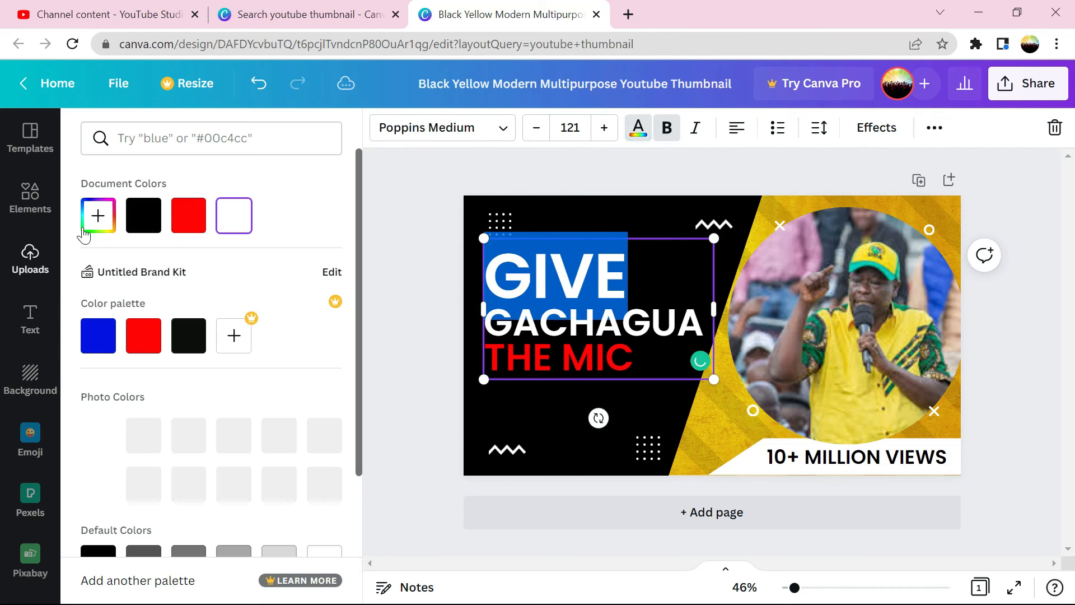
pyautogui.click(84, 229)
pyautogui.moveTo(105, 367); pyautogui.dragTo(139, 368)
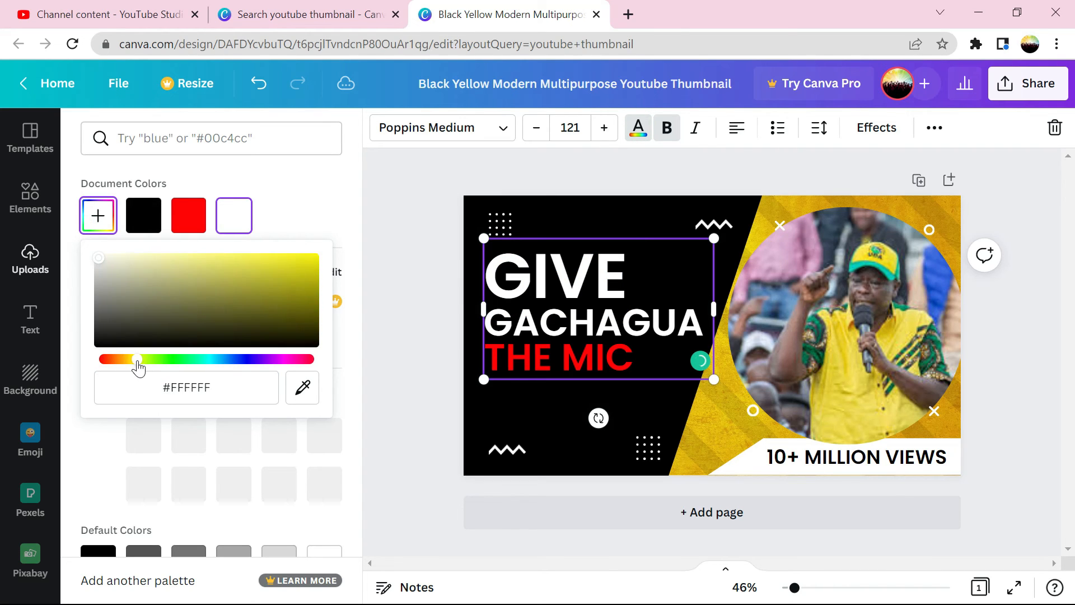
pyautogui.moveTo(103, 268); pyautogui.dragTo(315, 261)
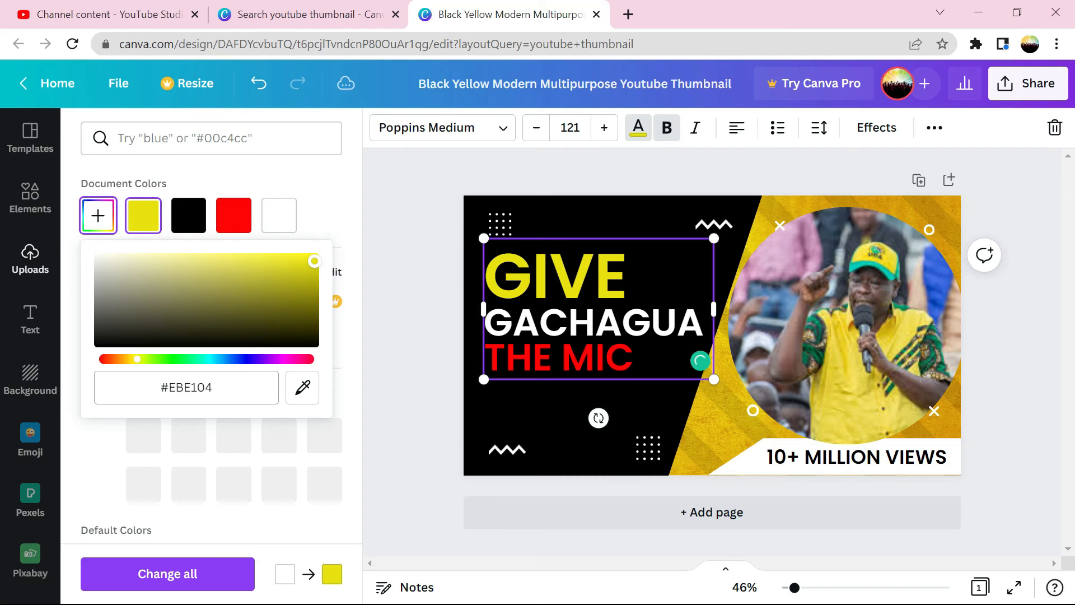
pyautogui.click(132, 361)
pyautogui.moveTo(131, 366); pyautogui.dragTo(129, 367)
pyautogui.press('Escape')
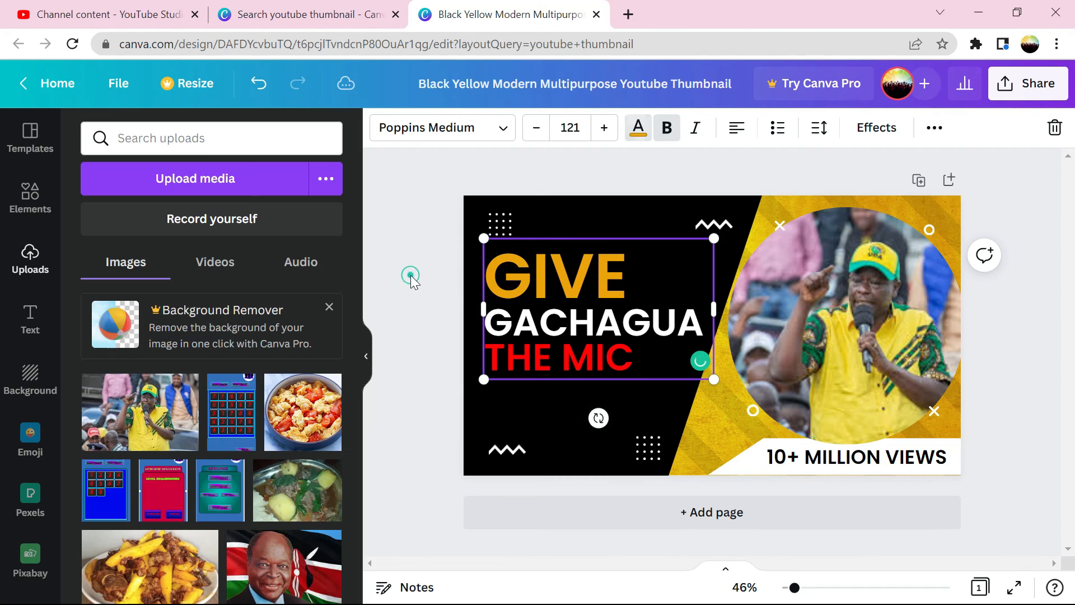
pyautogui.click(814, 343)
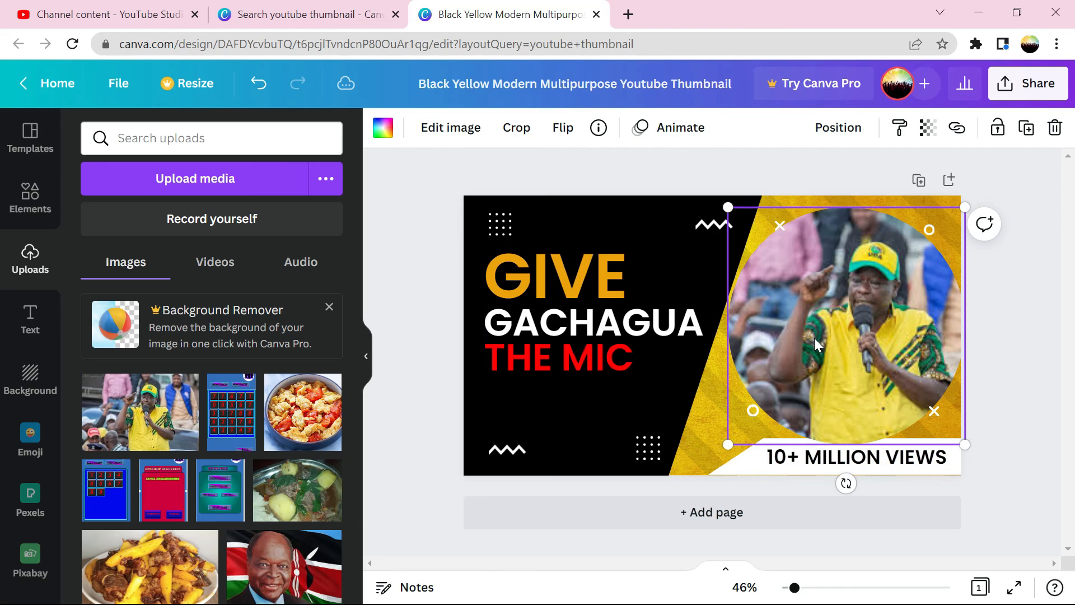
# Replace the caption "10+ MILLION VIEWS" with "KENYA KWISHA LOSE A VOTE" and widen its text box so it fits on one line.
pyautogui.click(831, 455)
pyautogui.click(831, 455)
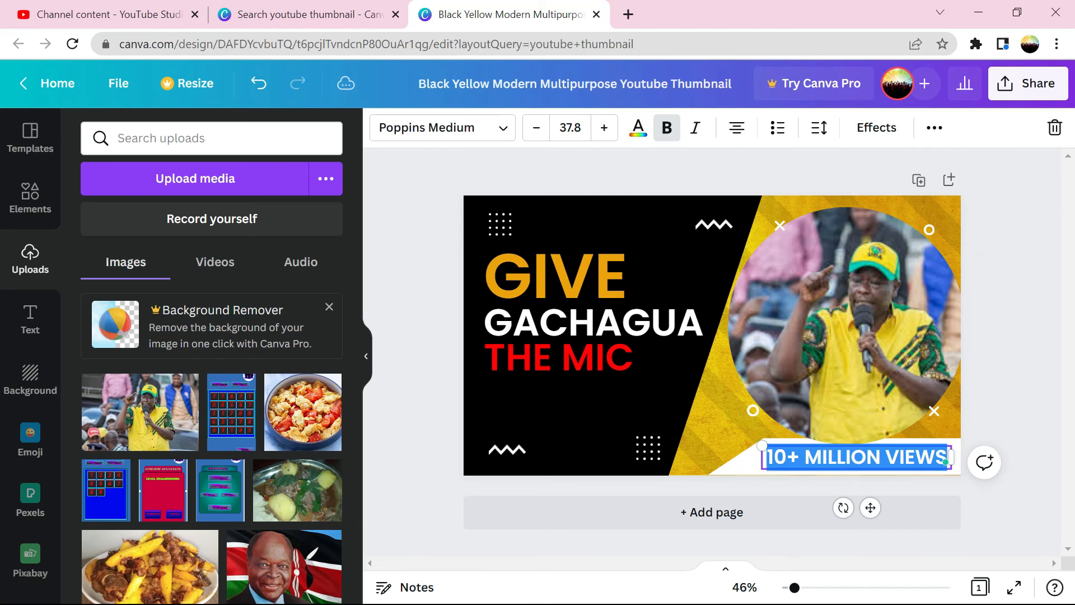
pyautogui.write('KENYA K')
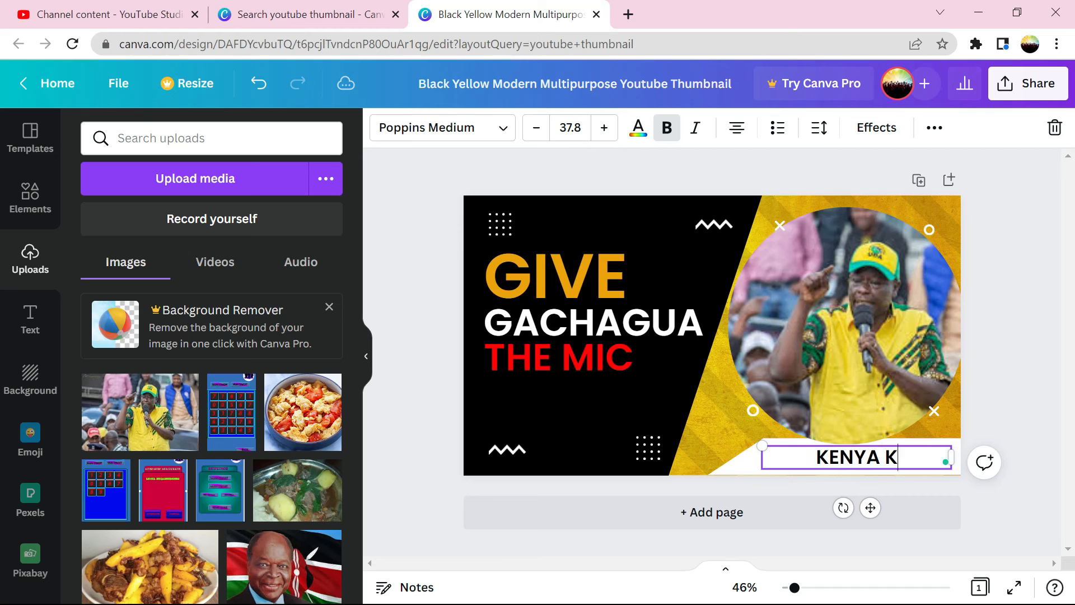
pyautogui.write('WISHA')
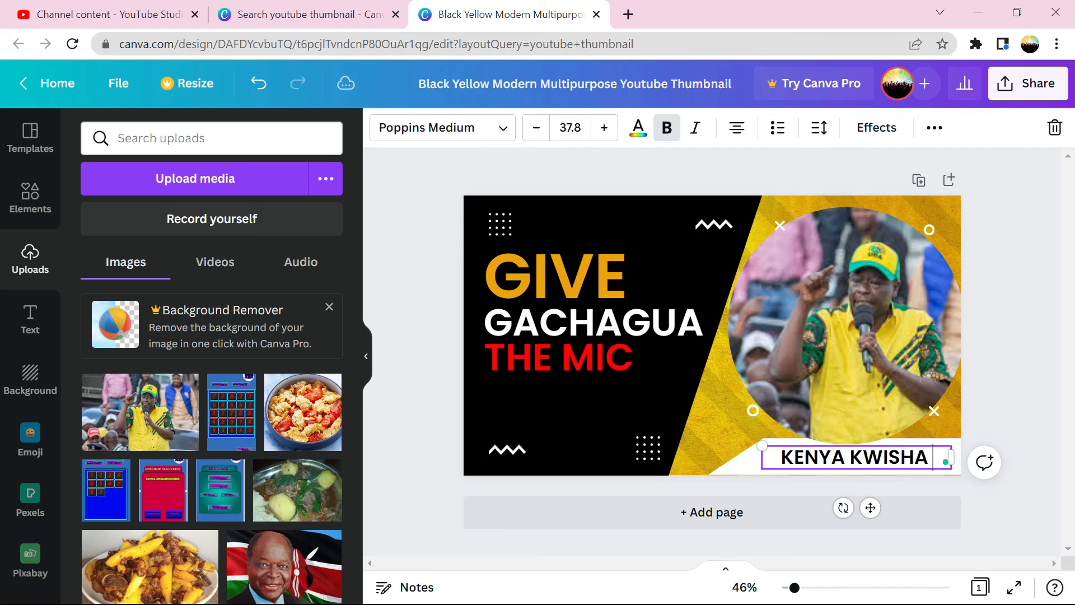
pyautogui.write(' LOSE A VO')
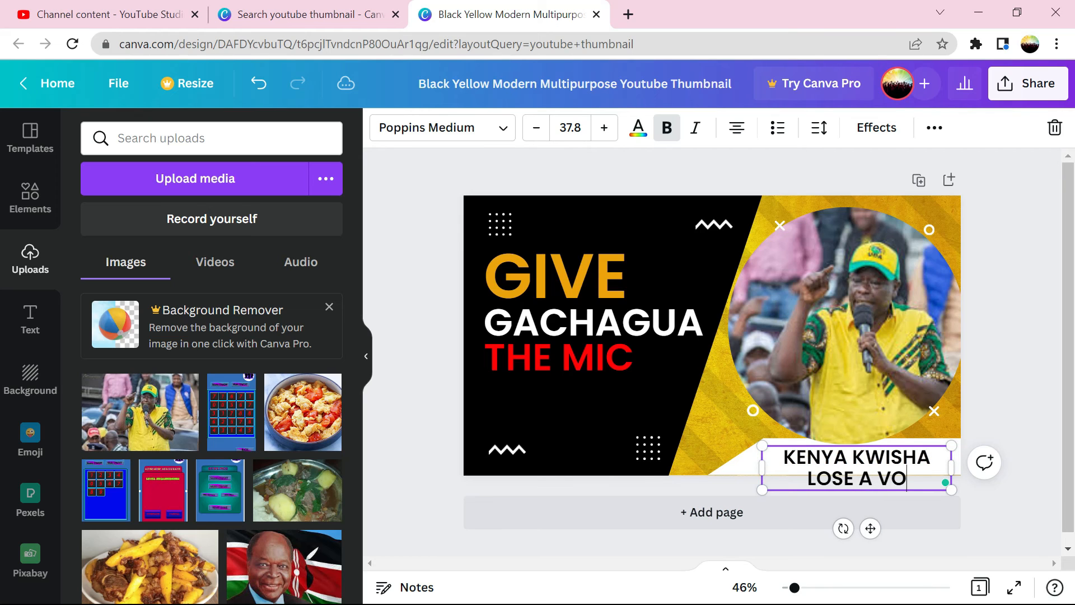
pyautogui.write('TE')
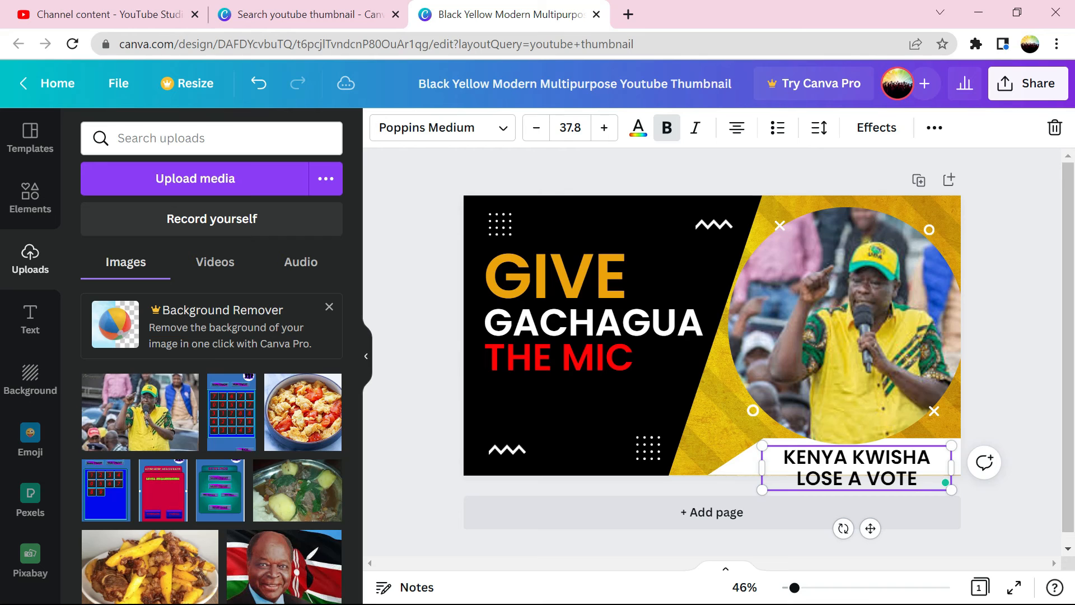
pyautogui.moveTo(761, 467); pyautogui.dragTo(725, 443)
pyautogui.click(586, 553)
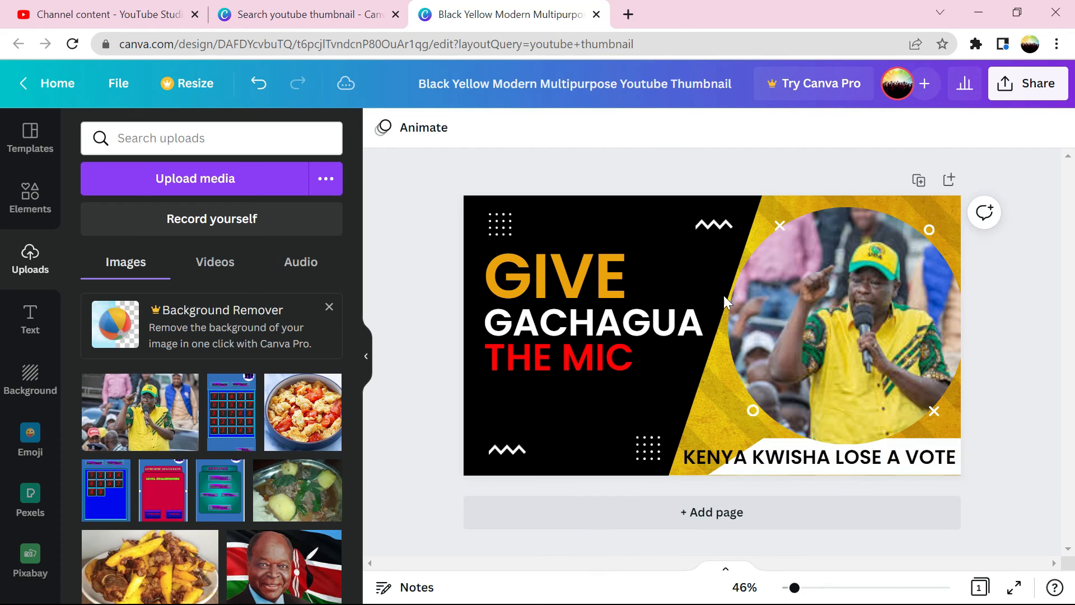
# Shrink the circular photo slightly and move it up so it sits clear of the caption and the thumbnail's edge.
pyautogui.click(874, 307)
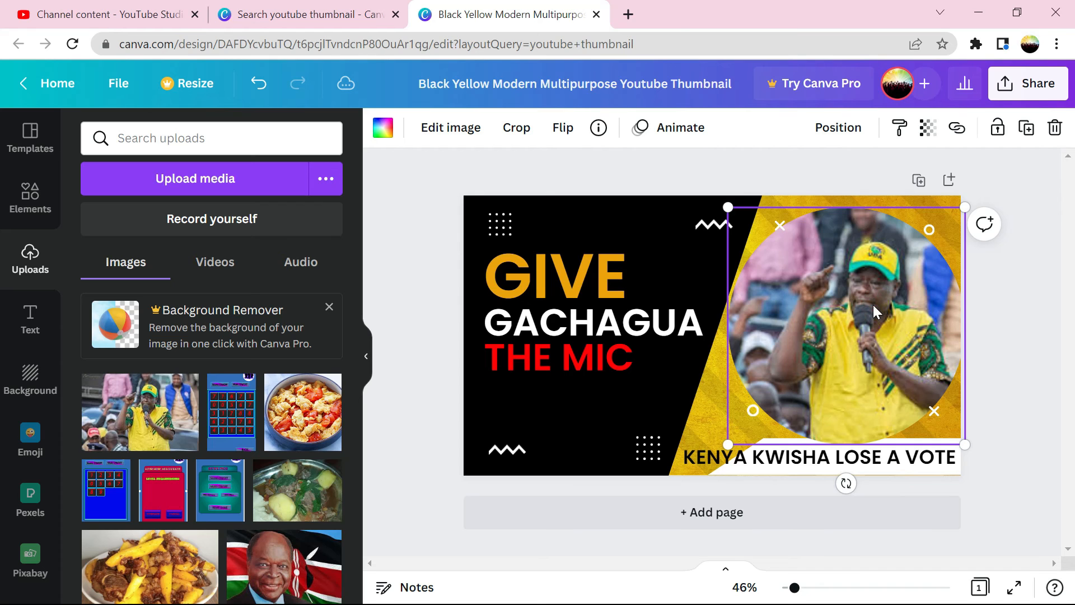
pyautogui.moveTo(728, 208); pyautogui.dragTo(754, 233)
pyautogui.moveTo(814, 312); pyautogui.dragTo(803, 293)
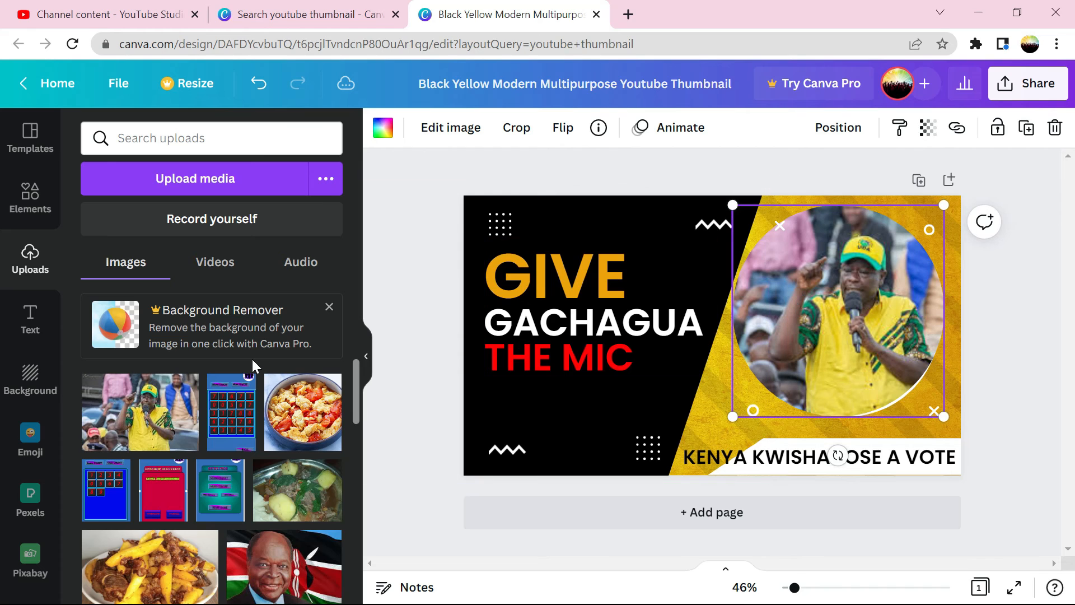
pyautogui.moveTo(115, 423); pyautogui.dragTo(746, 302)
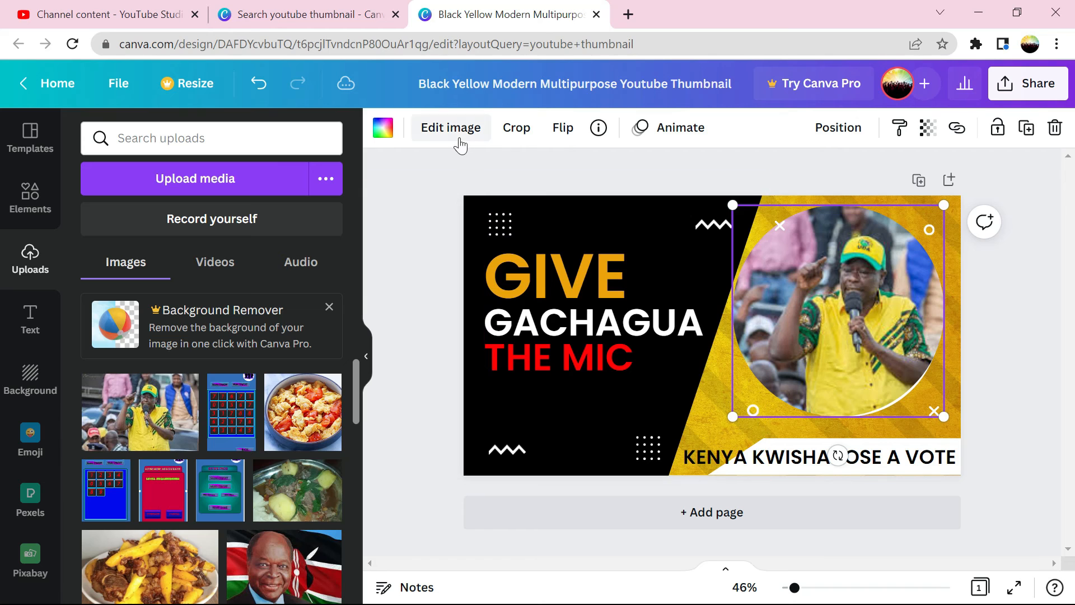
pyautogui.click(958, 297)
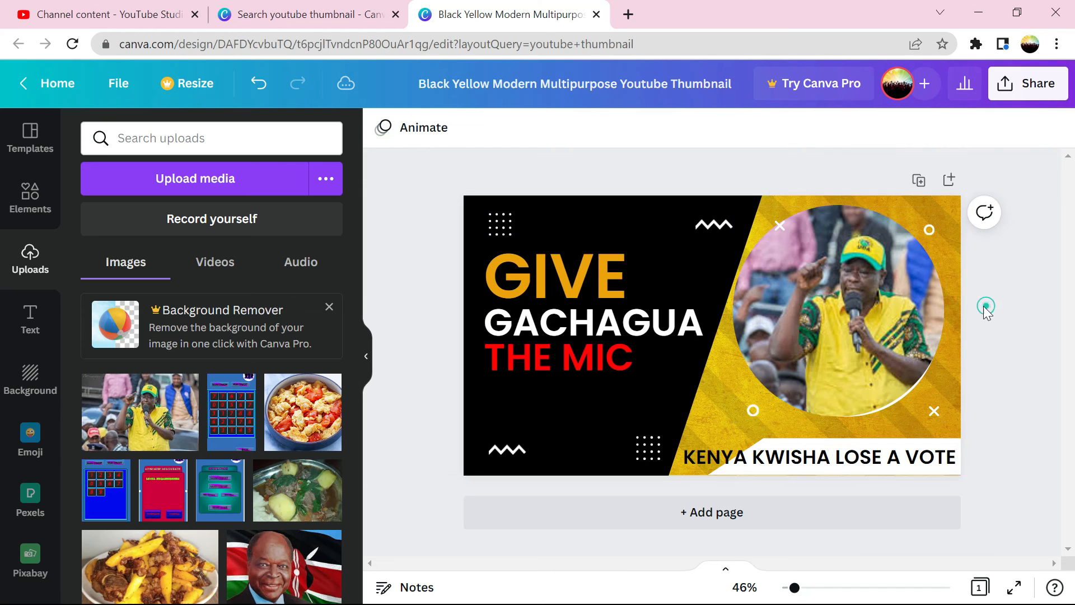
pyautogui.click(956, 296)
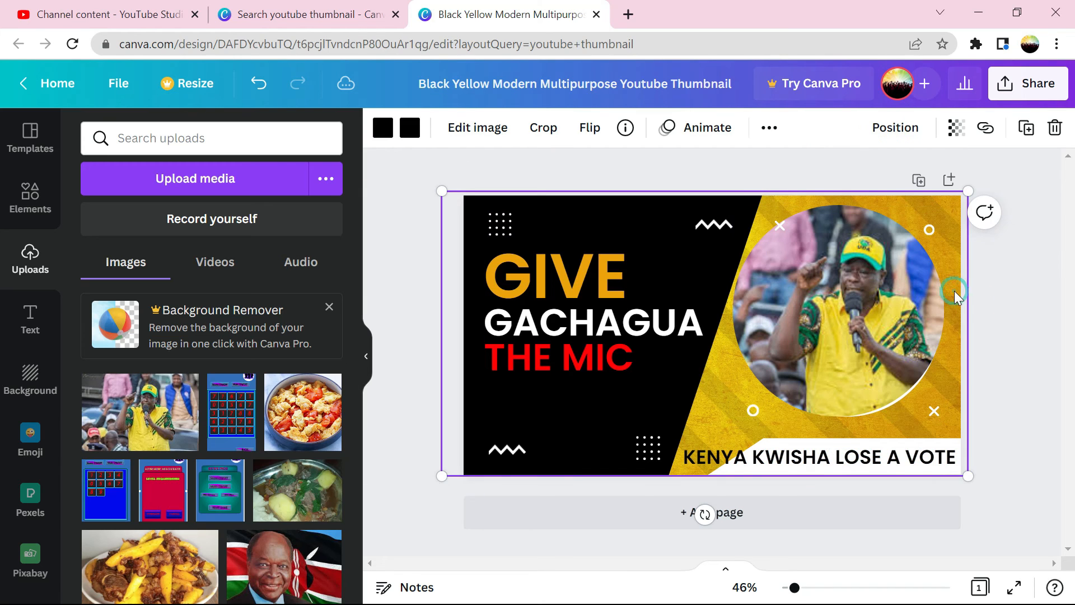
pyautogui.click(916, 215)
pyautogui.click(693, 433)
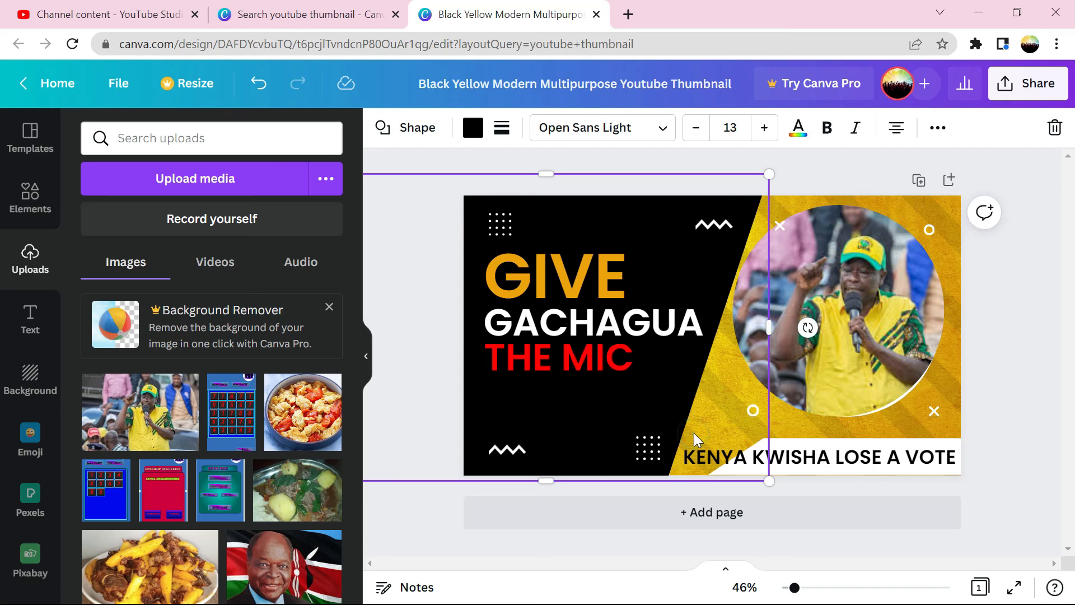
pyautogui.click(788, 428)
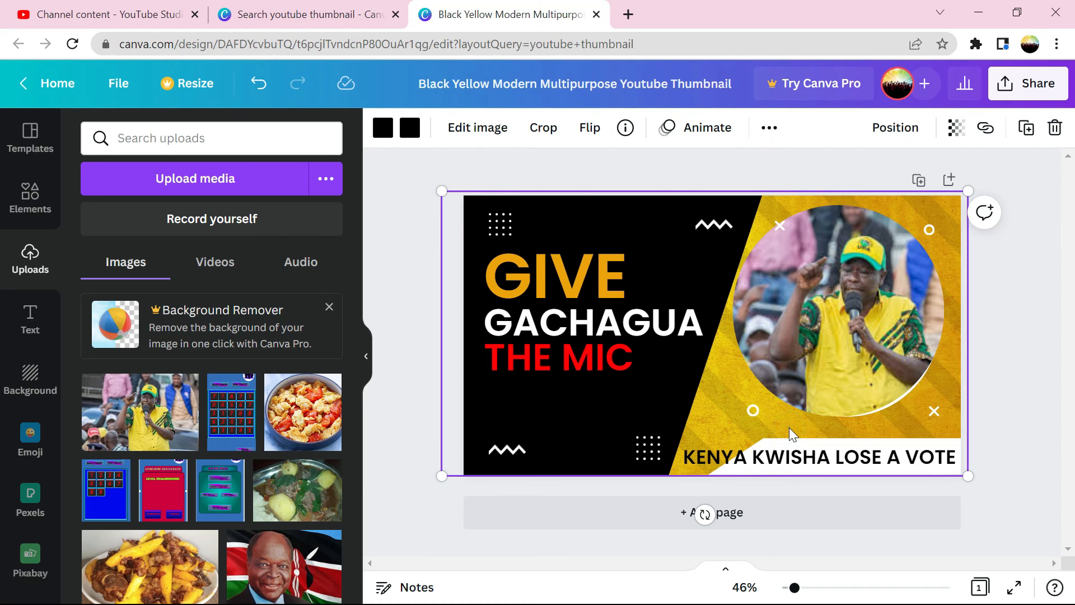
pyautogui.doubleClick(789, 428)
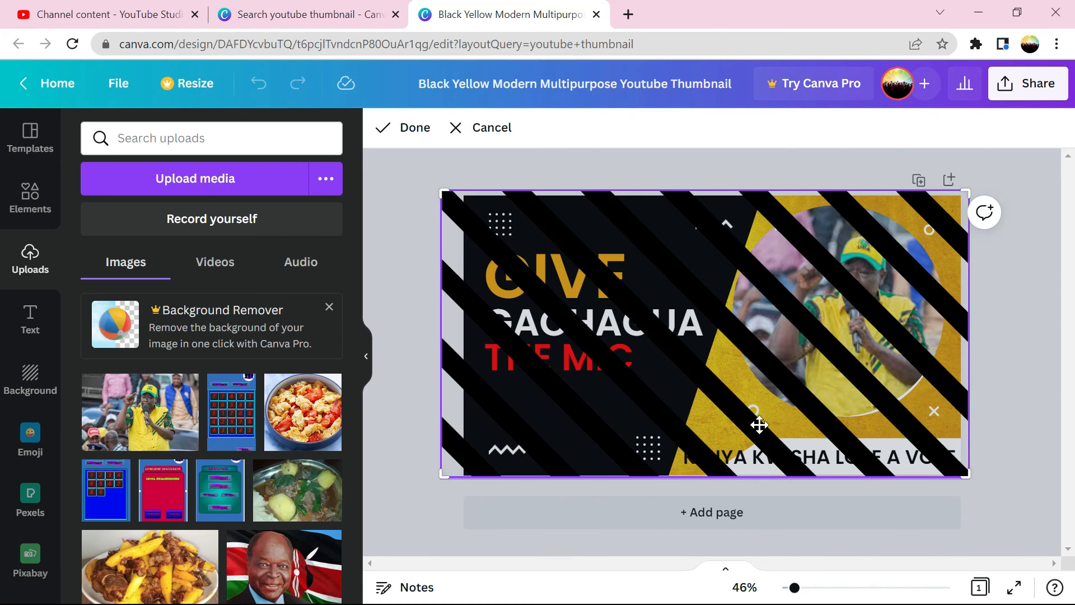
pyautogui.press('Escape')
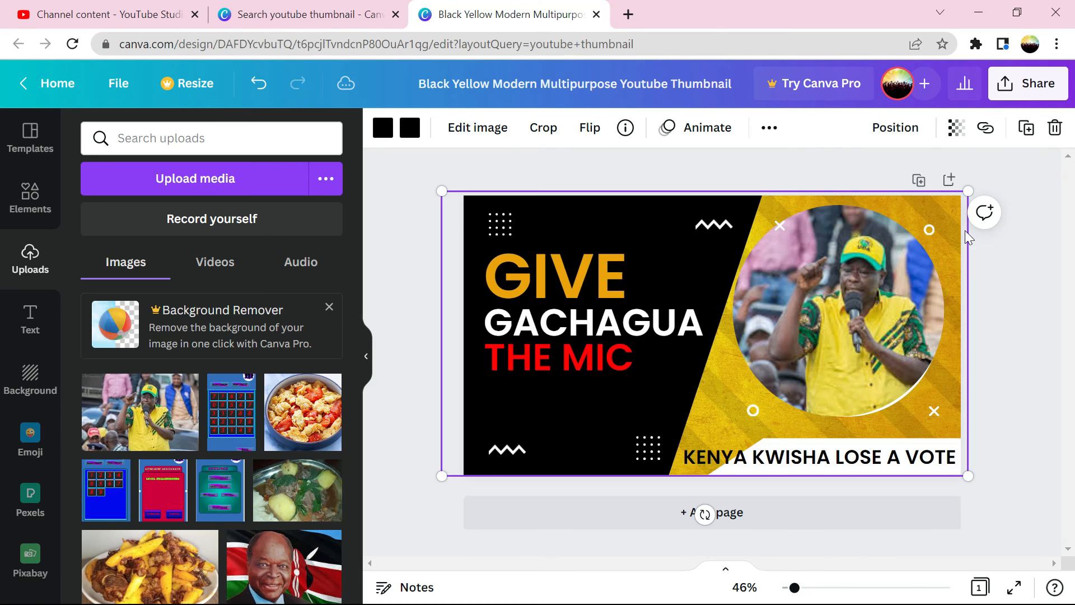
pyautogui.doubleClick(952, 210)
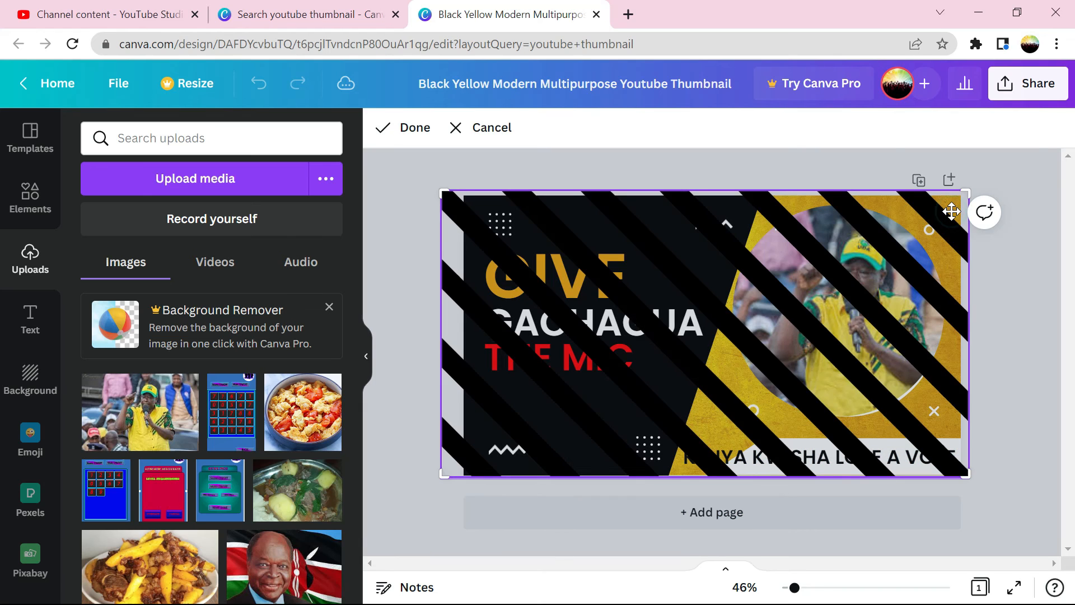
pyautogui.click(1032, 297)
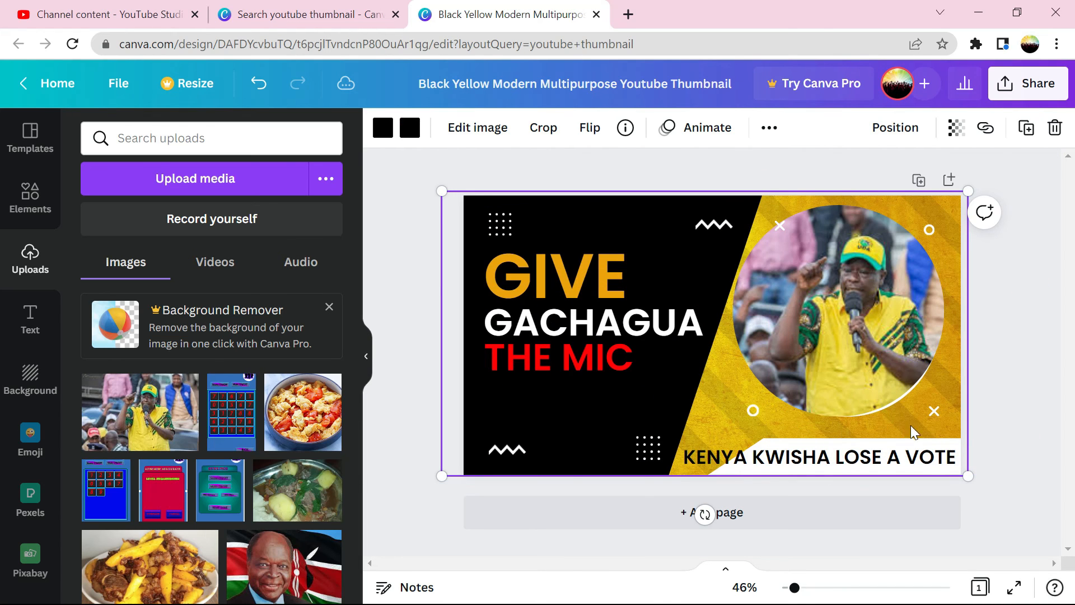
pyautogui.click(999, 264)
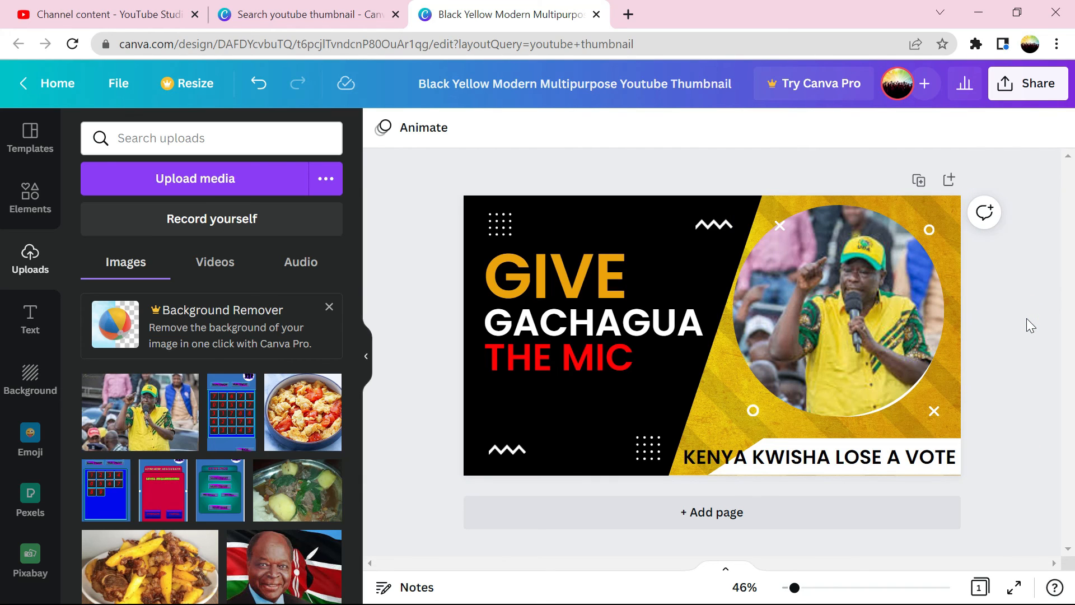
# Download the finished thumbnail design as a PNG at 1280 × 720 px.
pyautogui.click(1018, 94)
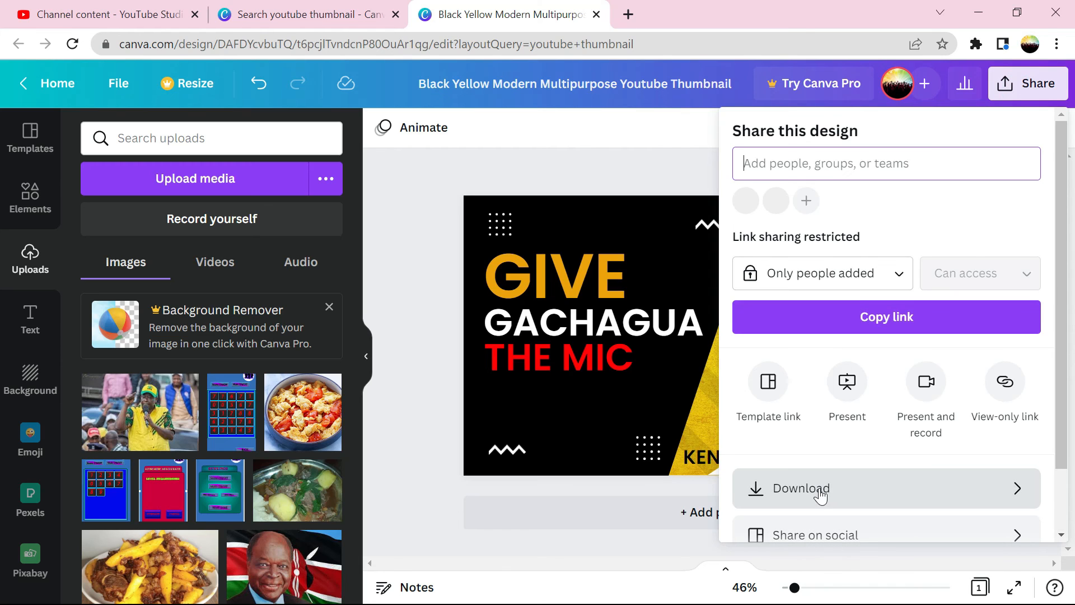
pyautogui.click(820, 488)
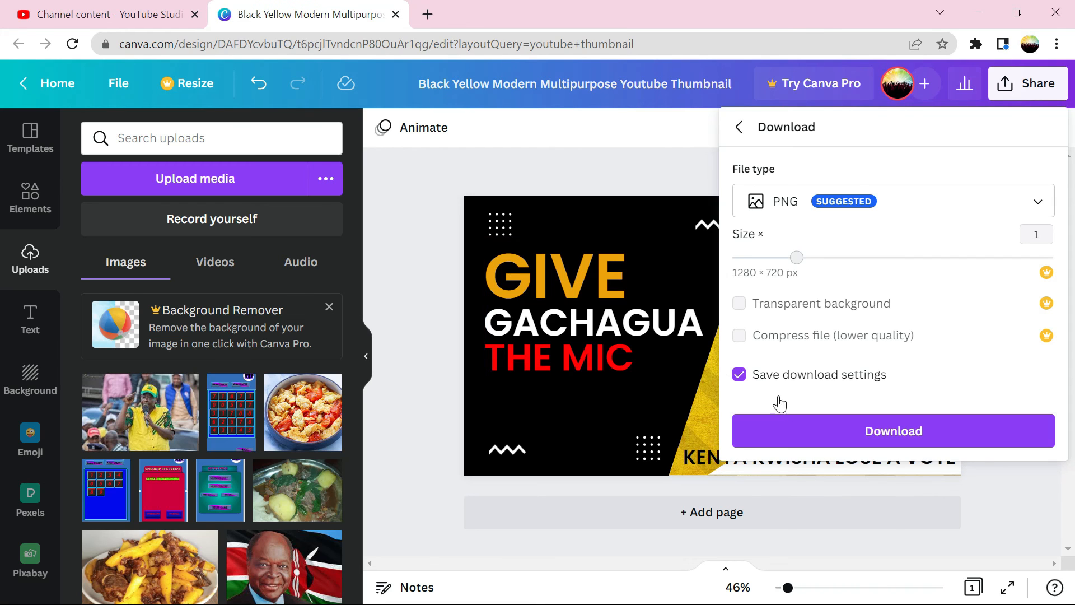
pyautogui.click(793, 421)
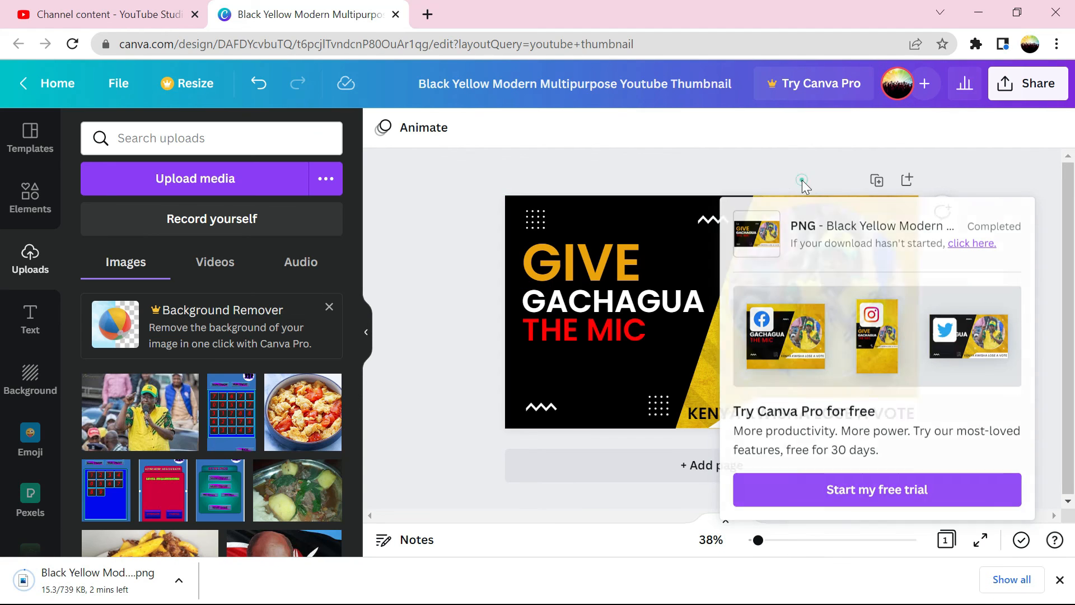
pyautogui.click(804, 200)
pyautogui.click(807, 199)
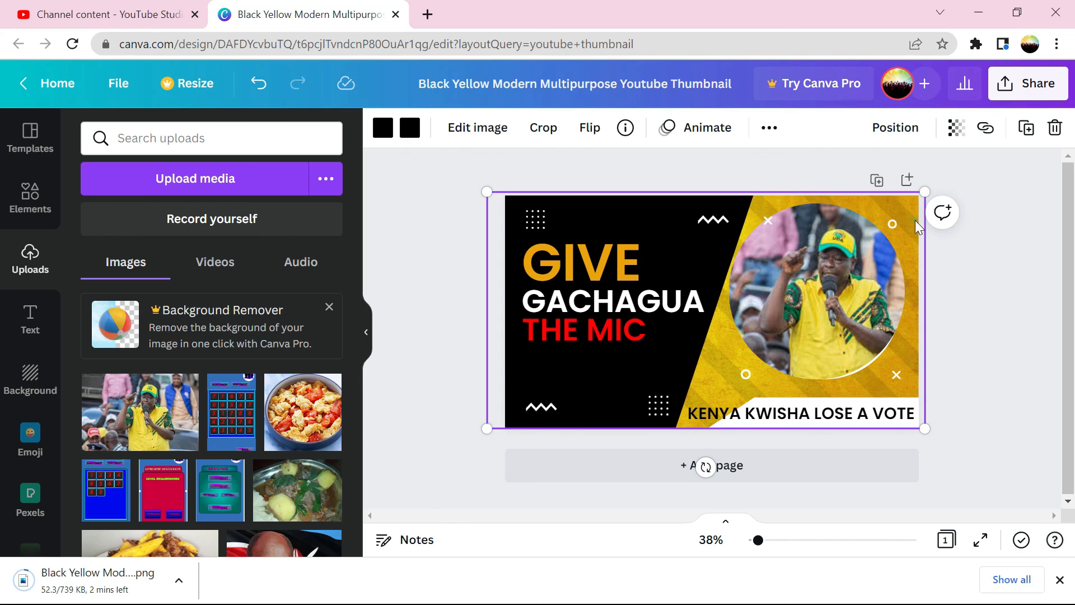
pyautogui.click(946, 281)
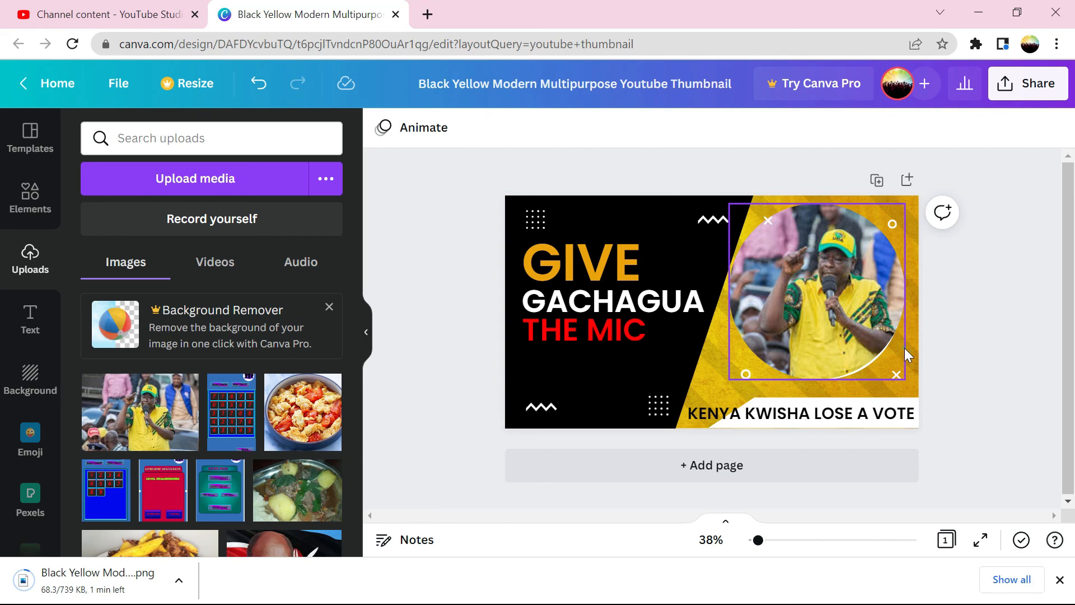
pyautogui.click(904, 347)
pyautogui.click(911, 345)
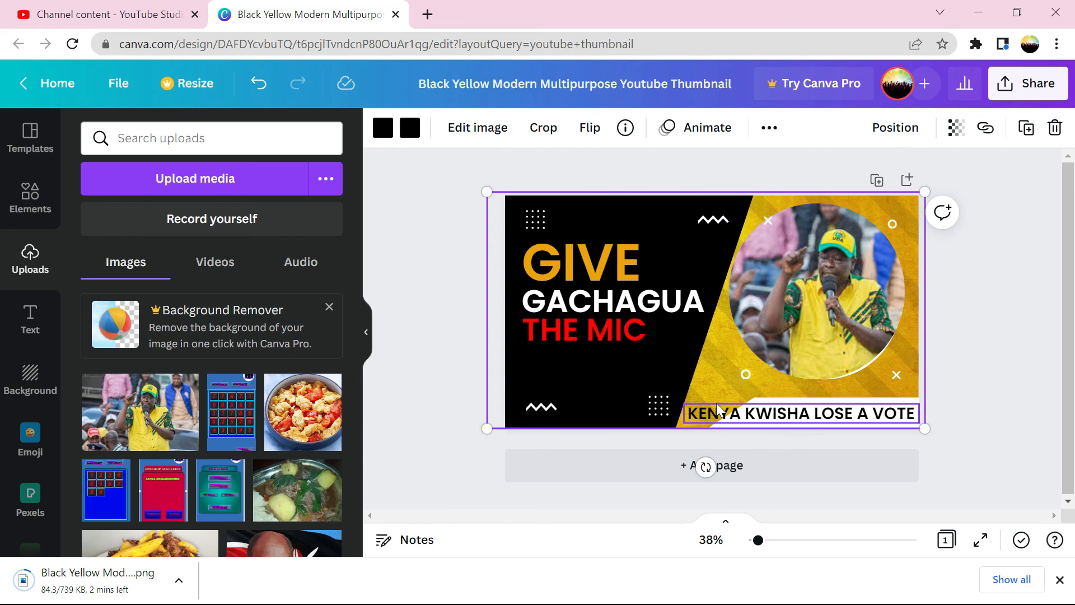
pyautogui.click(712, 377)
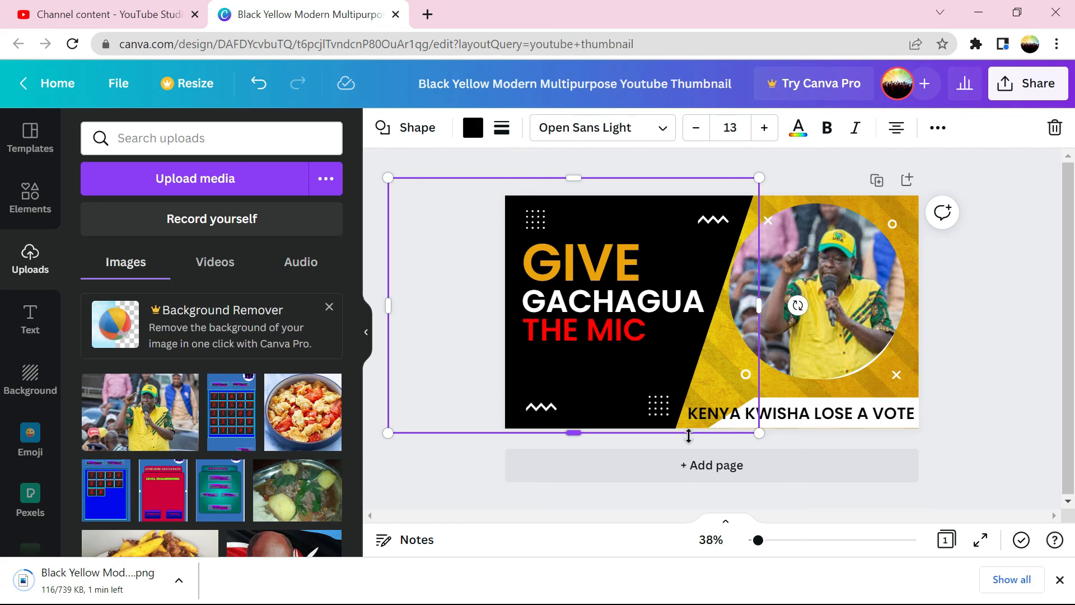
pyautogui.click(698, 450)
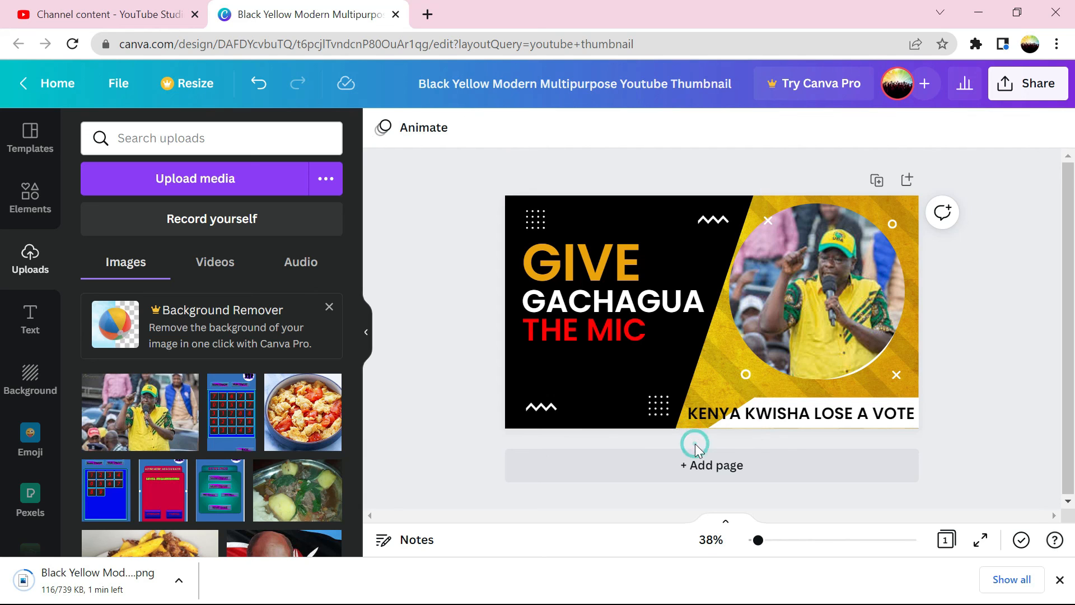
pyautogui.click(747, 427)
pyautogui.click(769, 391)
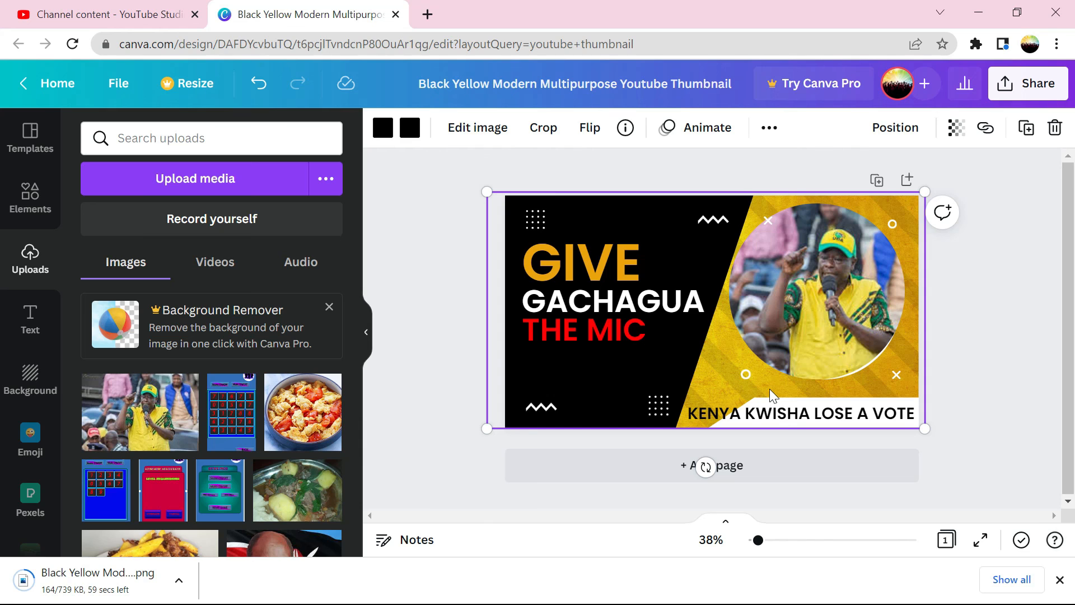
pyautogui.doubleClick(770, 388)
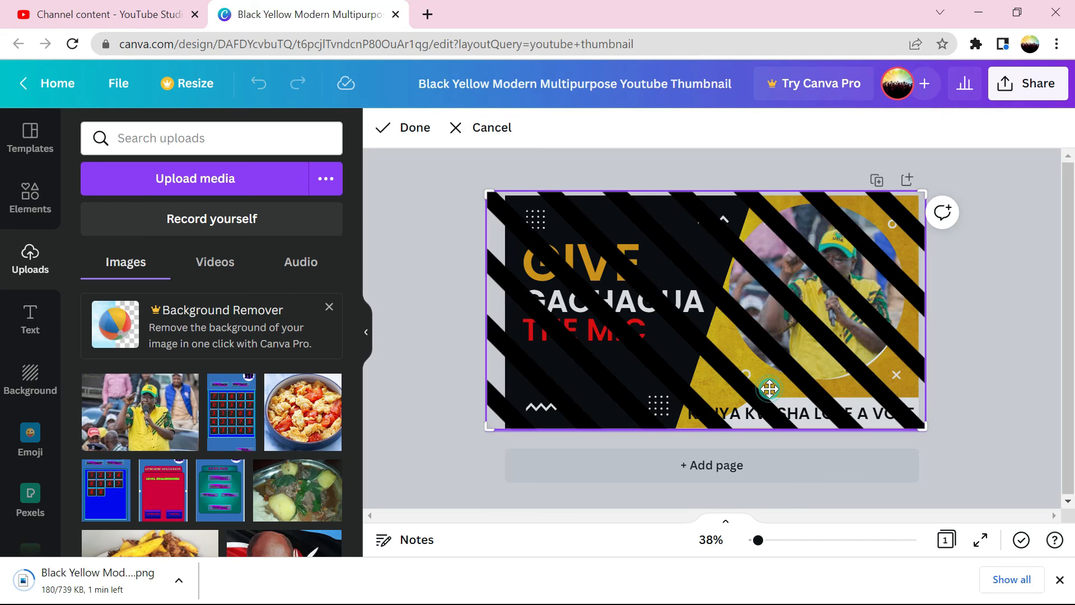
pyautogui.doubleClick(769, 388)
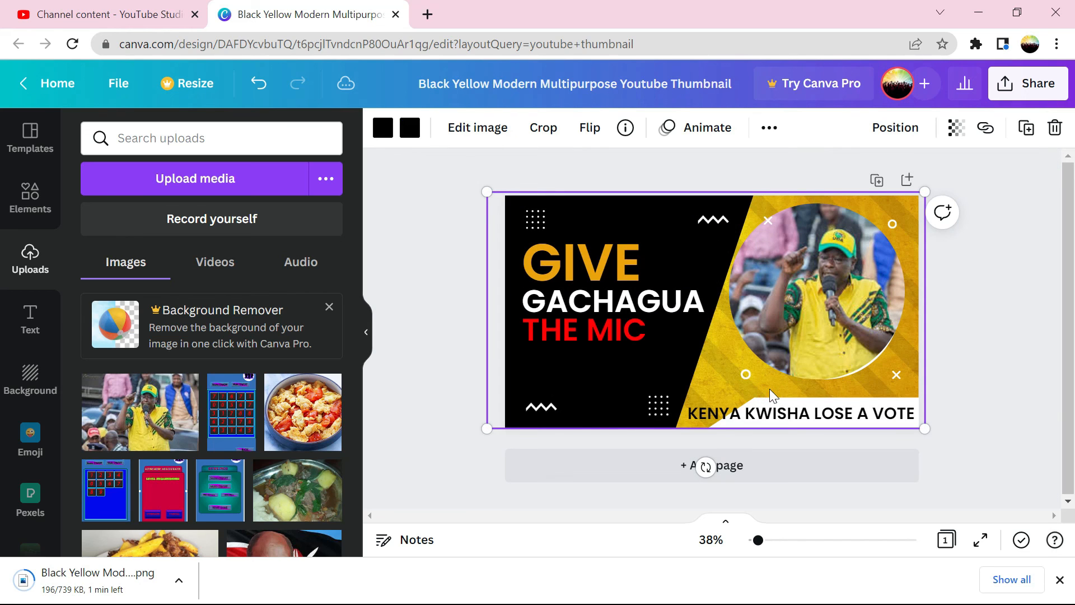
pyautogui.doubleClick(913, 217)
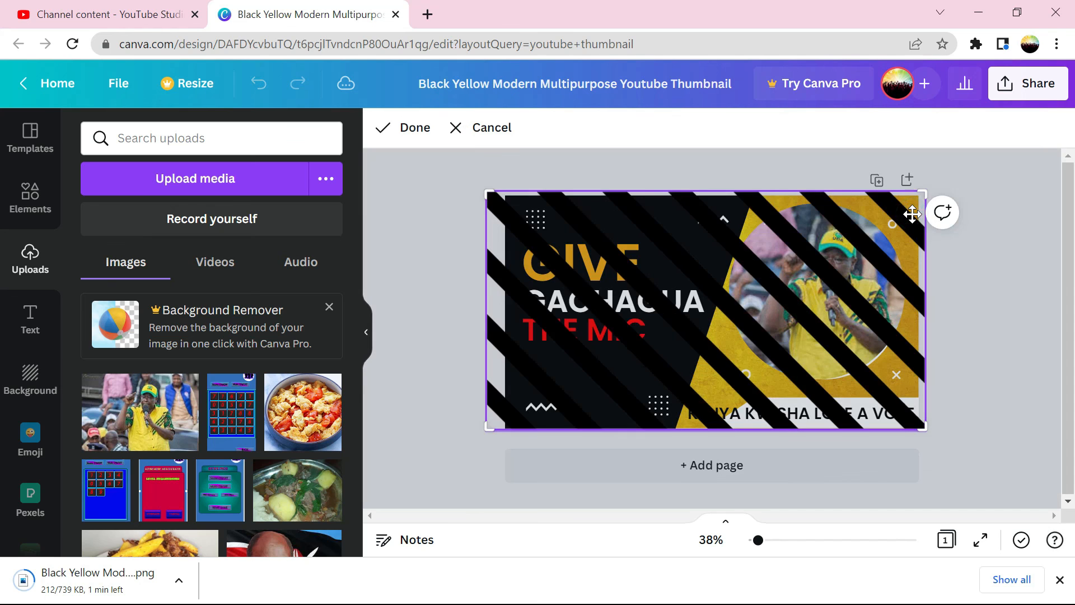
pyautogui.click(389, 200)
# Close the Canva design to return to the YouTube Studio upload, and try to pick a file for the video's thumbnail.
pyautogui.click(396, 15)
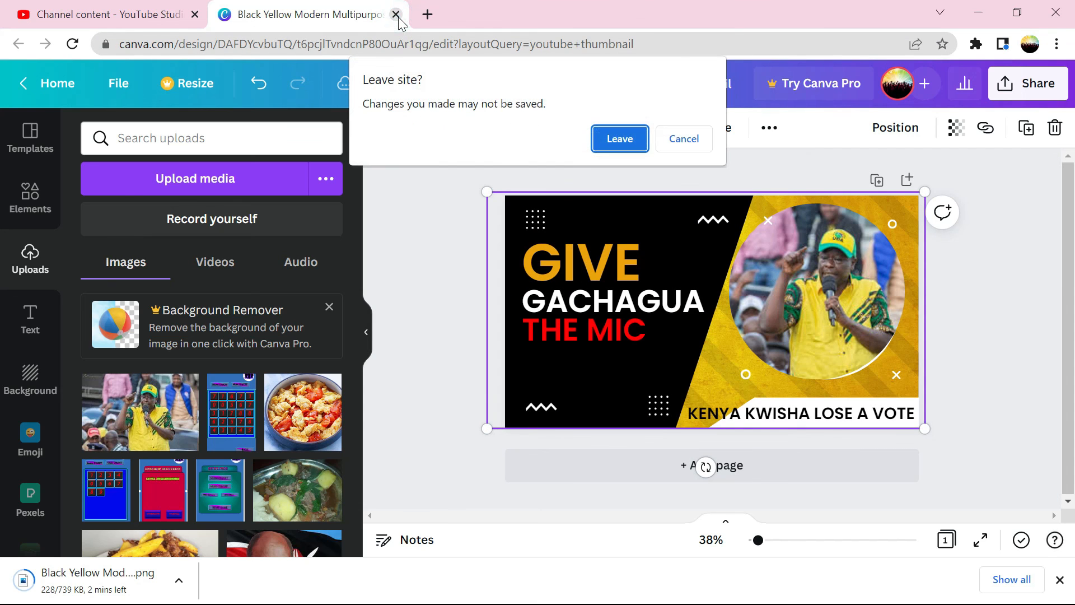
pyautogui.click(611, 149)
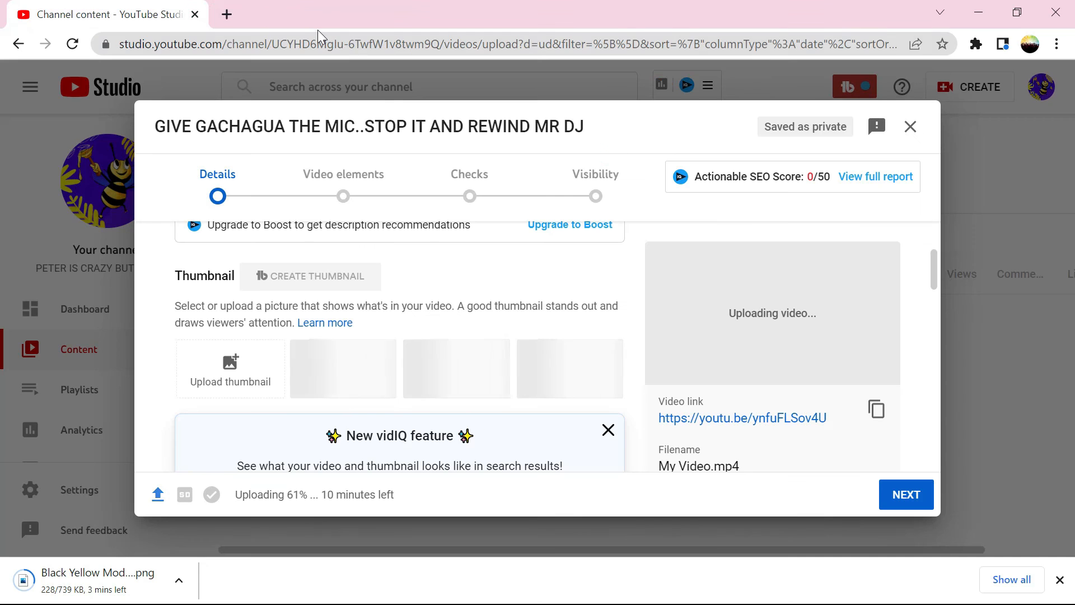
pyautogui.click(225, 369)
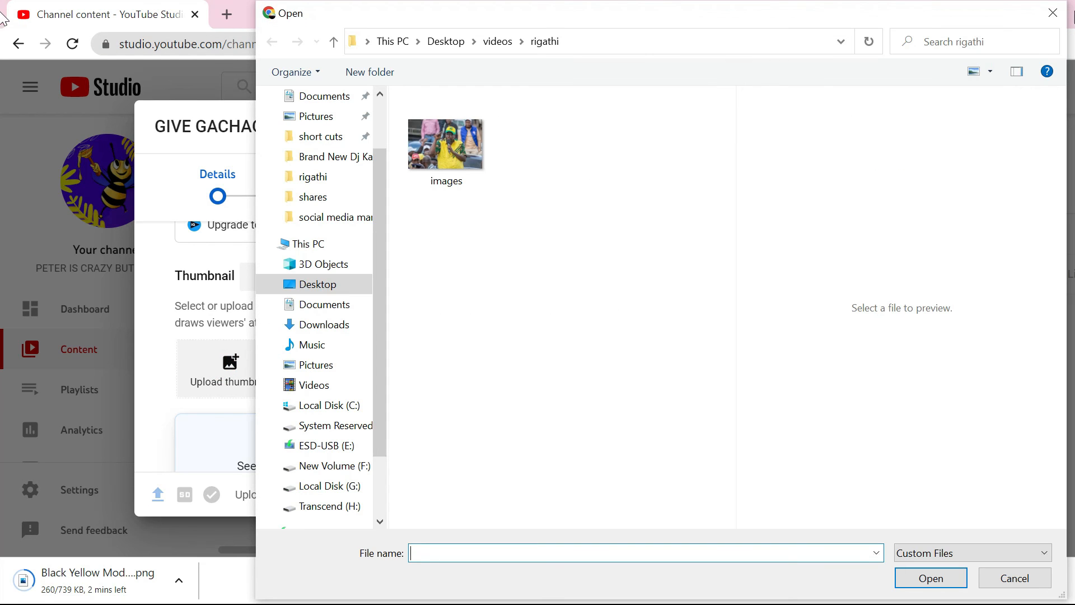
pyautogui.click(1051, 19)
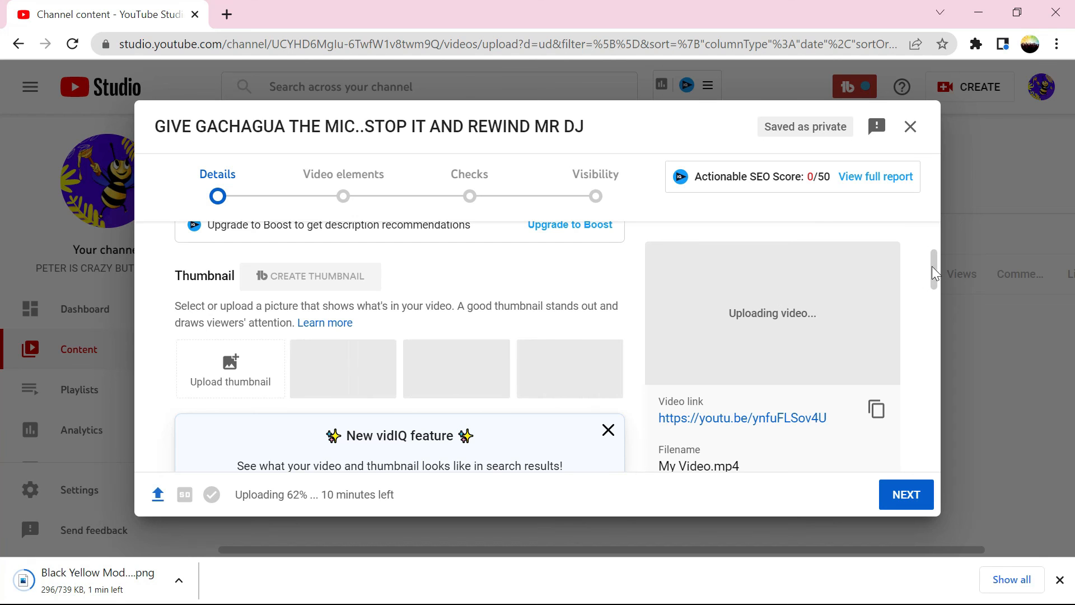
# Add the video to the MEMES AND FUN playlist.
pyautogui.moveTo(939, 272); pyautogui.dragTo(939, 294)
pyautogui.click(372, 360)
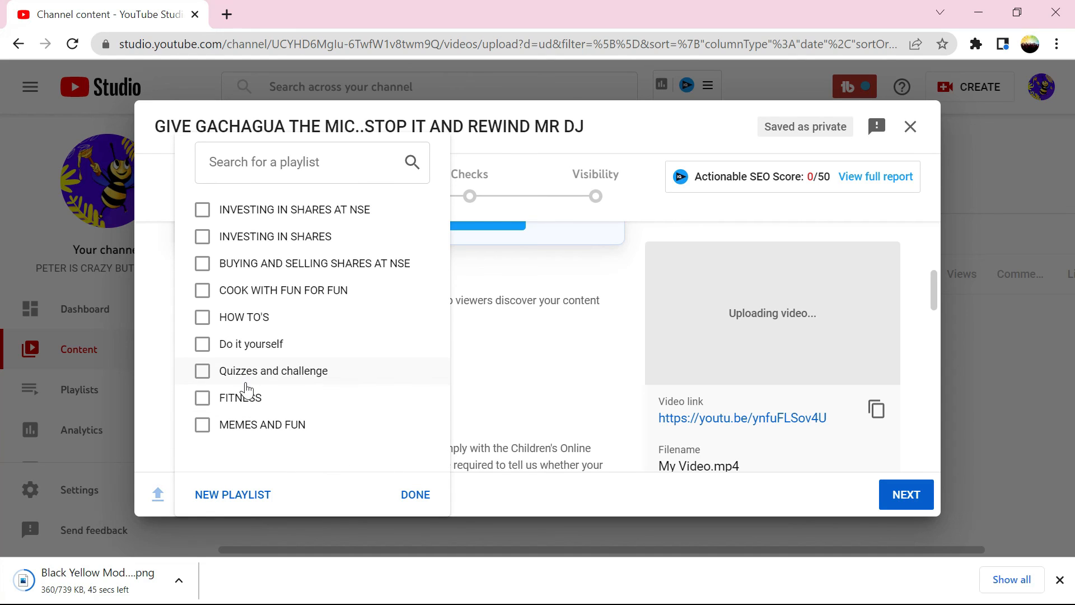
pyautogui.click(243, 428)
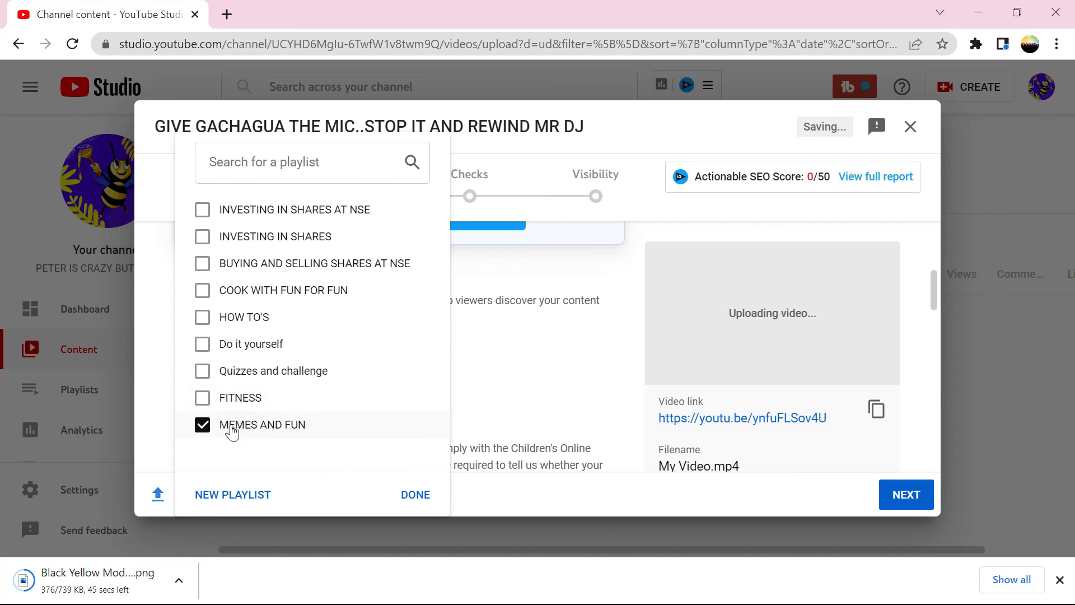
# Try to create a new public playlist titled "Funny" and leave the playlist picker.
pyautogui.click(241, 503)
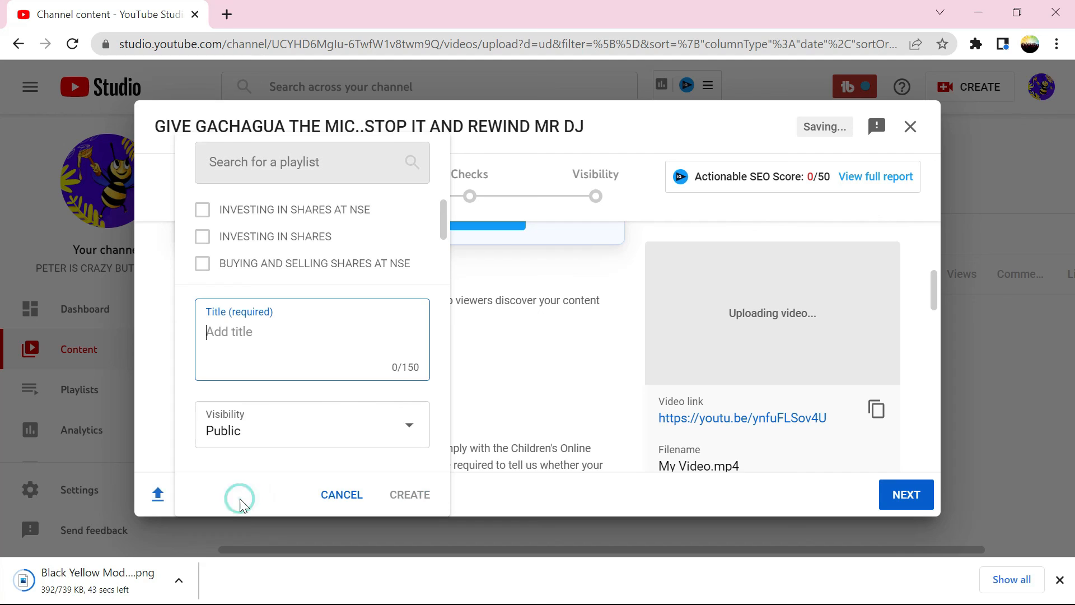
pyautogui.write('Funny')
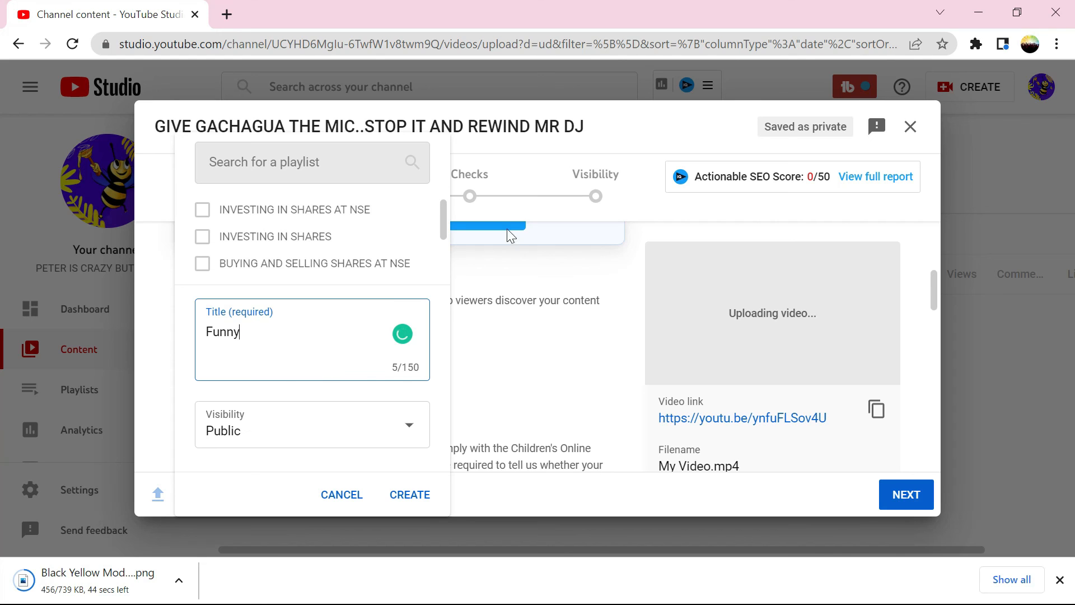
pyautogui.moveTo(444, 223); pyautogui.dragTo(444, 255)
pyautogui.click(410, 496)
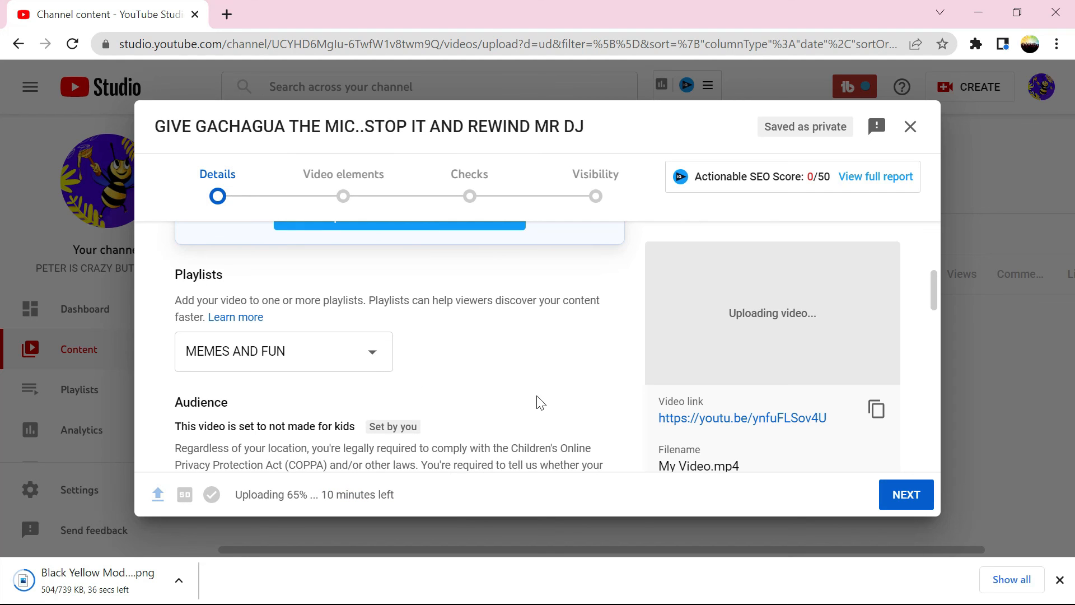
# Add the tags "rigathi gachagua" and "gachagua" to the video.
pyautogui.moveTo(933, 286); pyautogui.dragTo(935, 343)
pyautogui.click(295, 277)
pyautogui.write('rigathi')
pyautogui.write(' gac')
pyautogui.write('hagua')
pyautogui.press('Return')
pyautogui.write('gachagua')
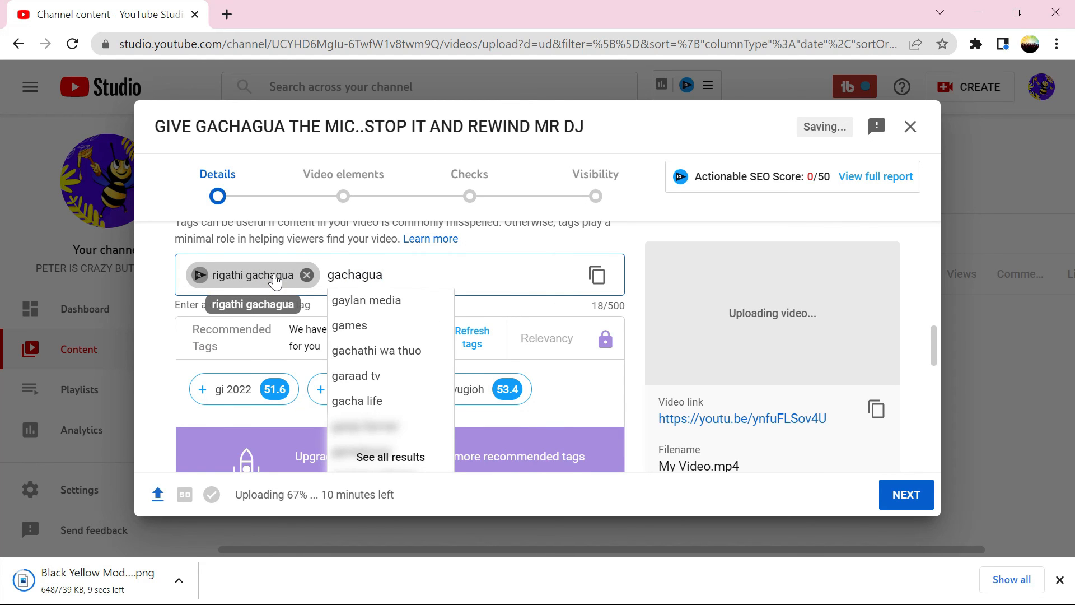
pyautogui.press('Return')
# Add the suggested tags "kenya kwanza today", "kenya kwanza rally today" and "kenya kwanza rally today live".
pyautogui.write('ke')
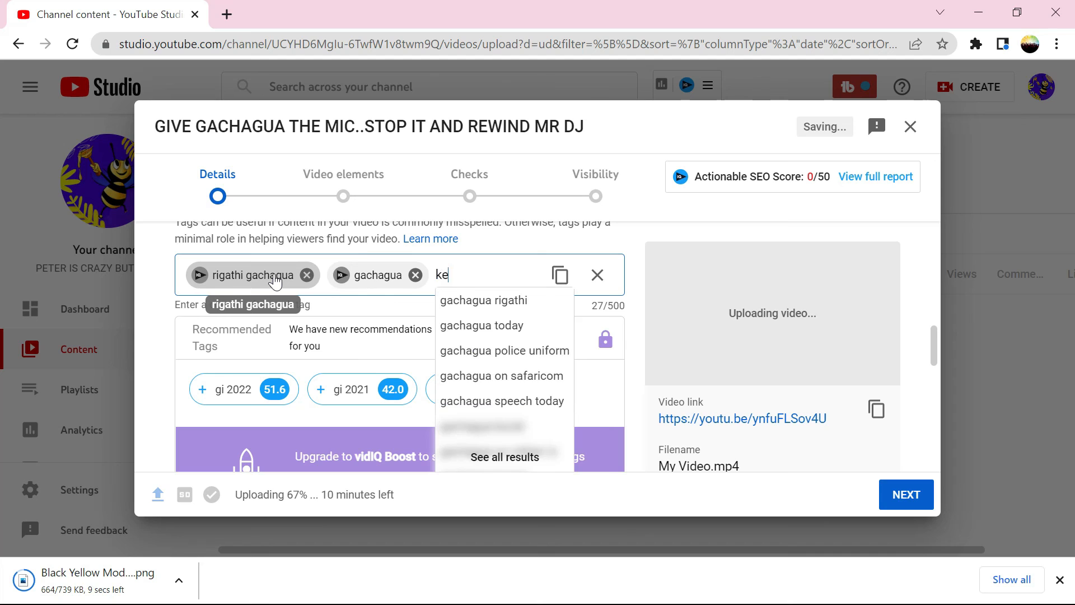
pyautogui.write('nya kwanza')
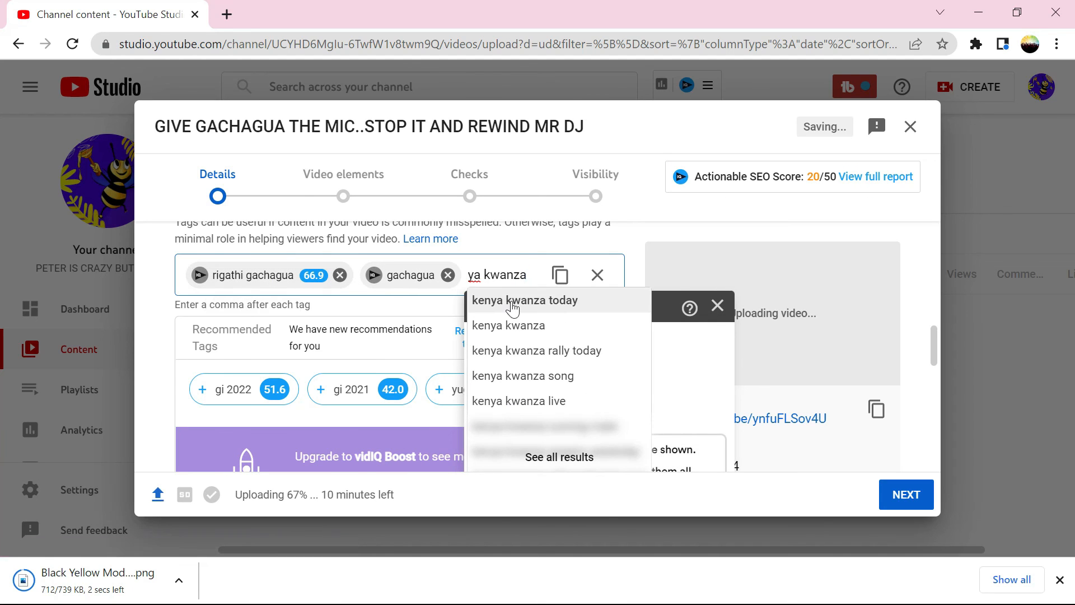
pyautogui.click(512, 305)
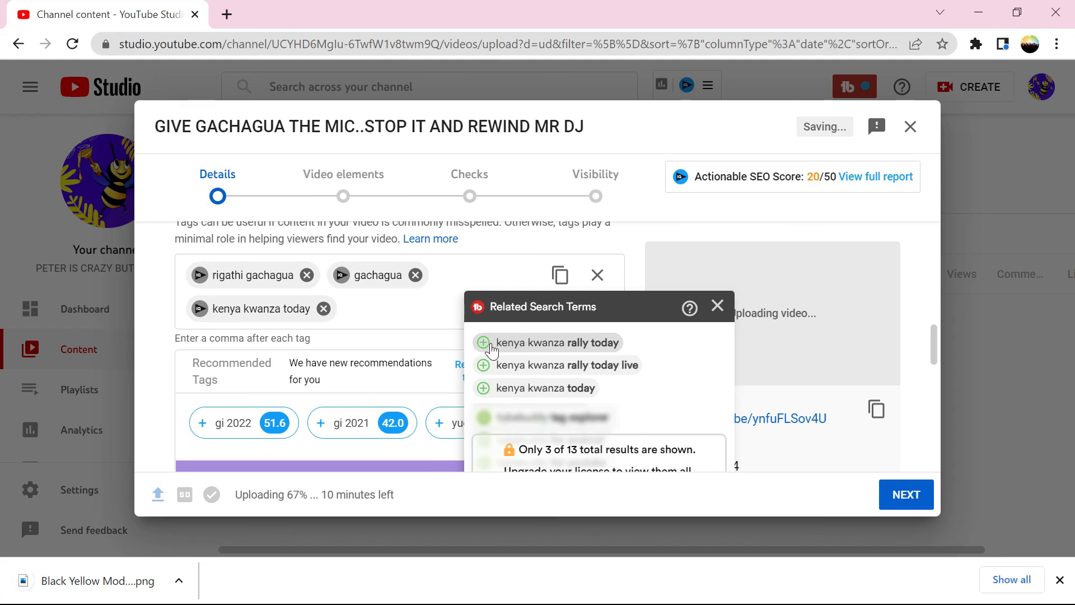
pyautogui.click(491, 350)
pyautogui.click(484, 365)
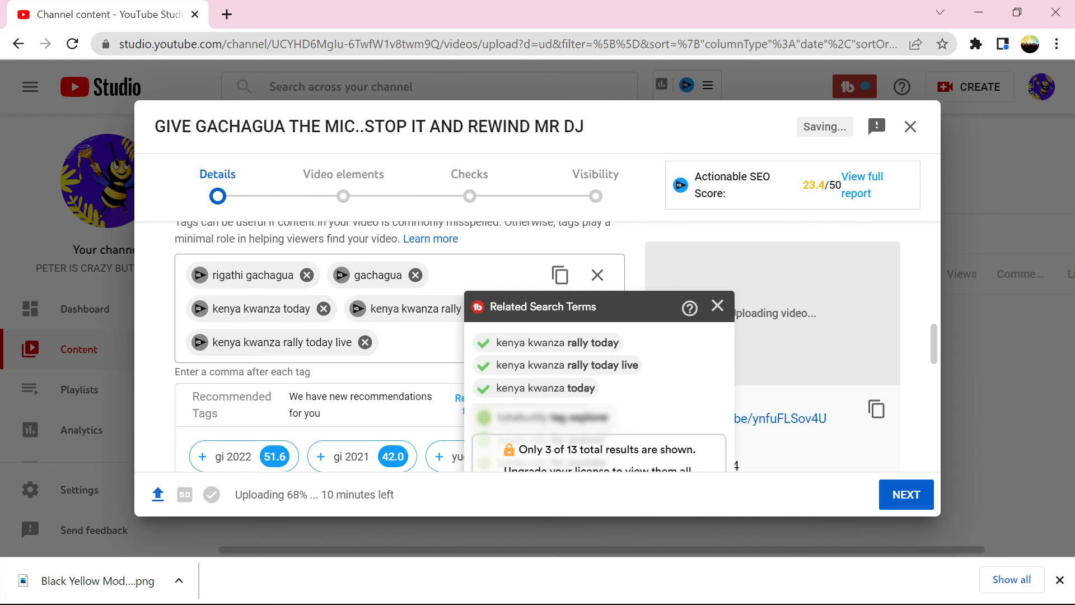
# Add the suggested tags "william ruto speech today", "william ruto today" and "william ruto today live", and dismiss the related search terms.
pyautogui.write('will')
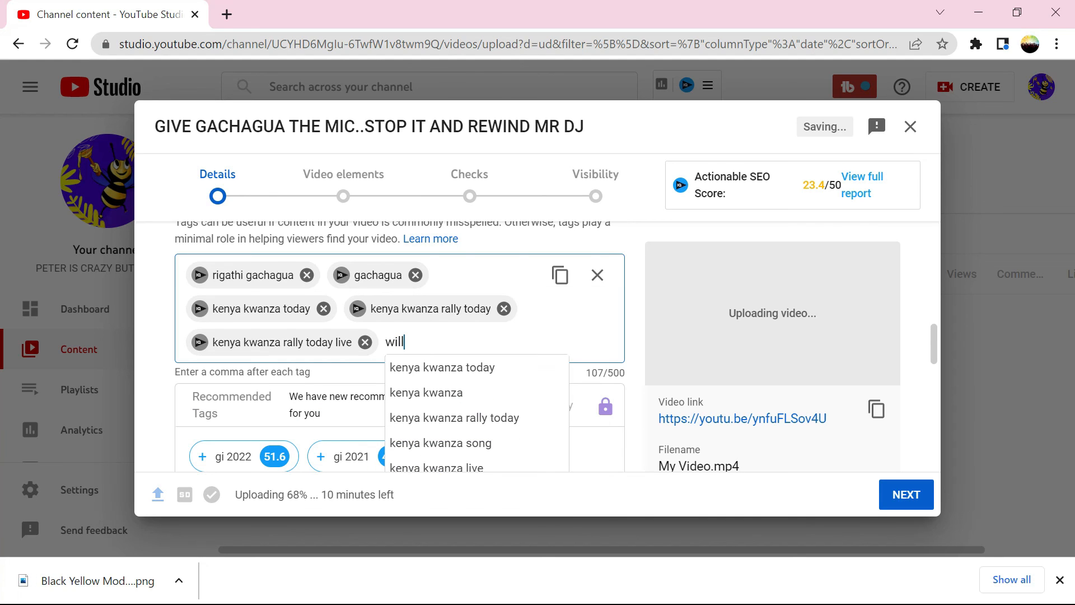
pyautogui.write('iam')
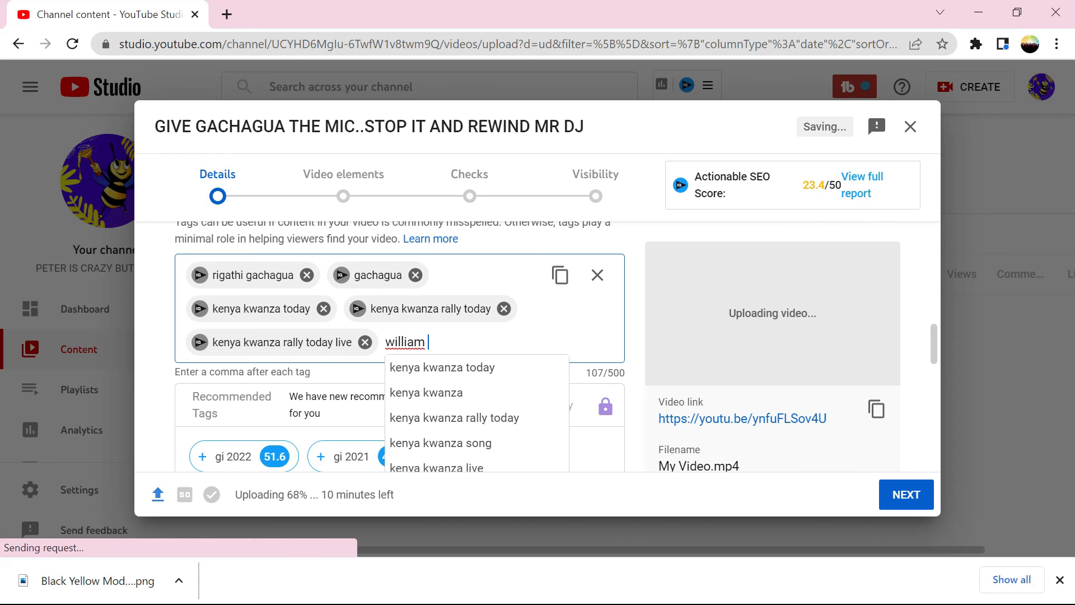
pyautogui.write(' ruto')
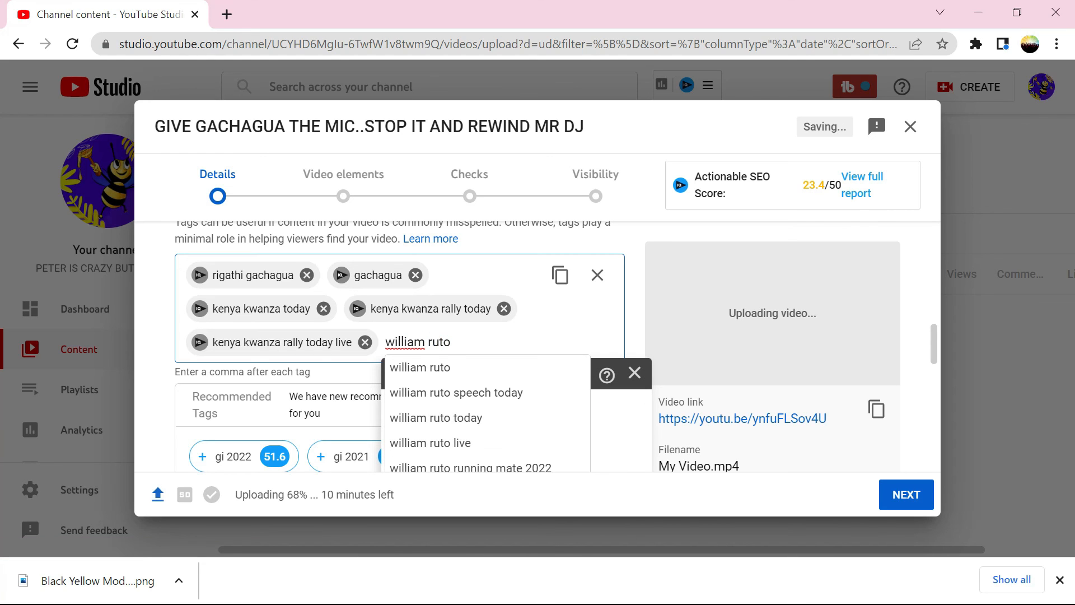
pyautogui.click(425, 378)
pyautogui.click(399, 409)
pyautogui.click(400, 434)
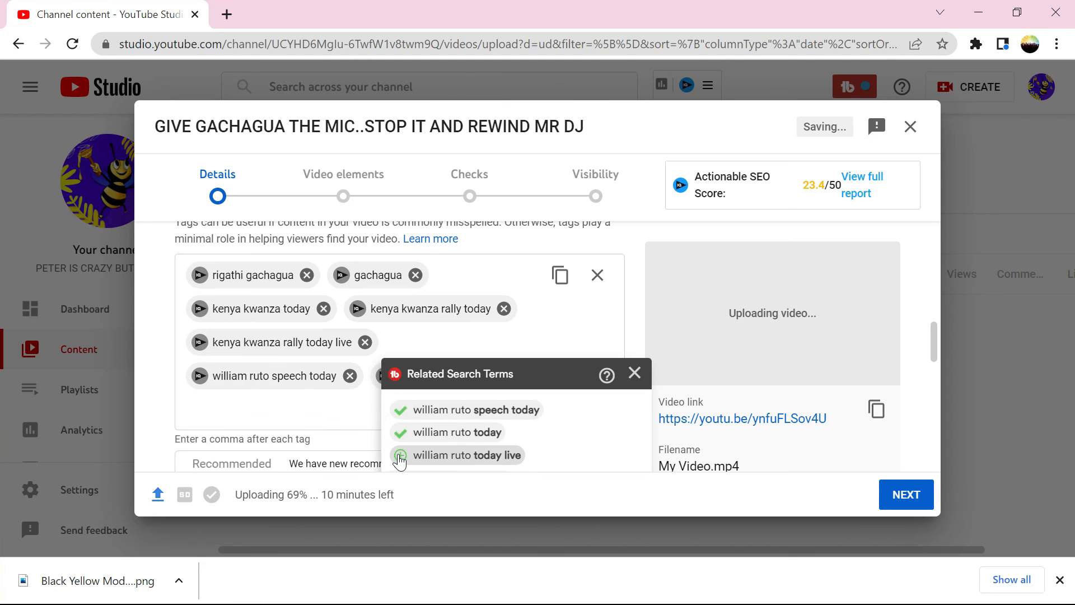
pyautogui.click(400, 455)
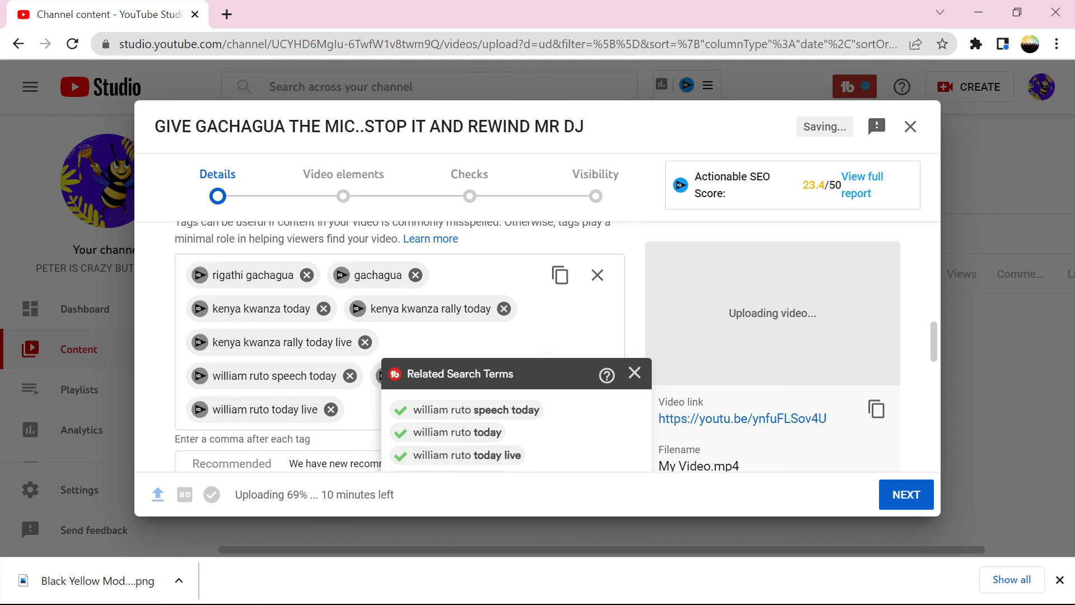
pyautogui.click(589, 327)
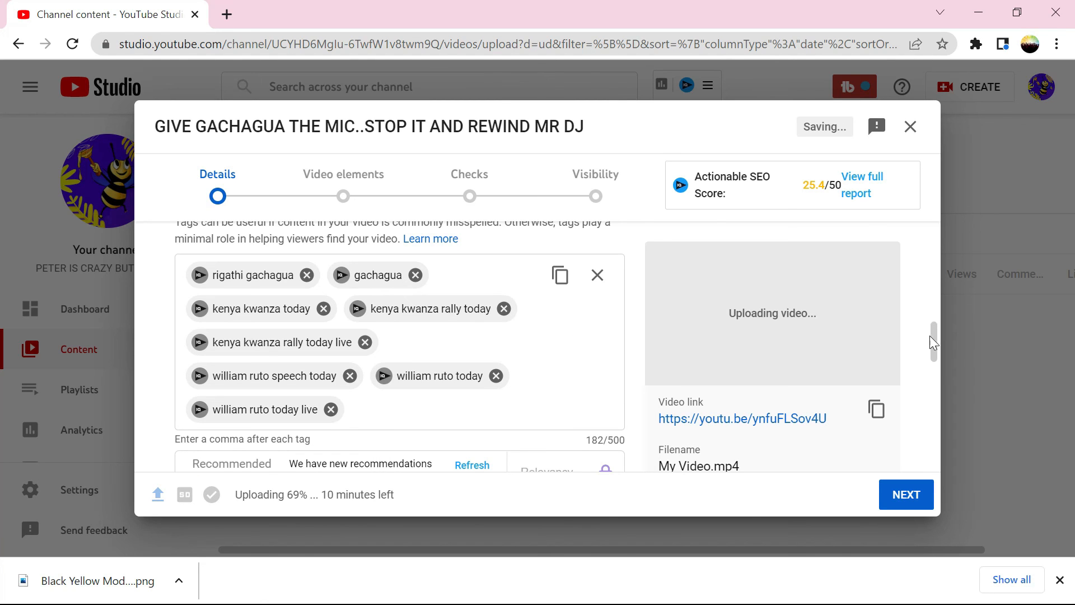
# Upload the PNG "Black Yellow Modern Multipurpose Youtube Thumbnail" from the Downloads folder as the video's thumbnail.
pyautogui.scroll(-6, 934, 342)
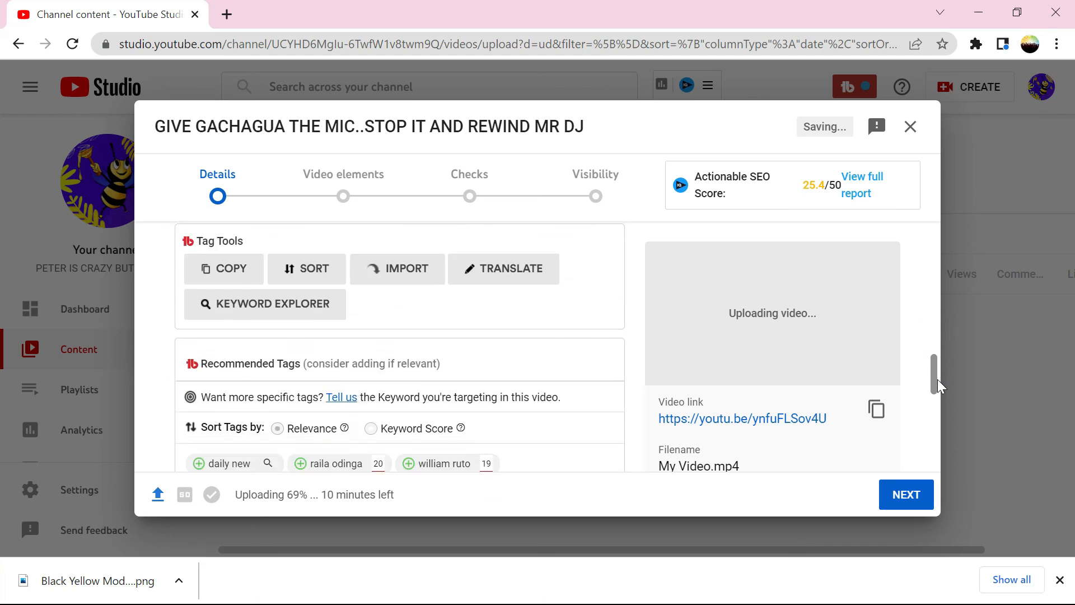
pyautogui.scroll(-4, 938, 386)
pyautogui.moveTo(937, 387); pyautogui.dragTo(929, 256)
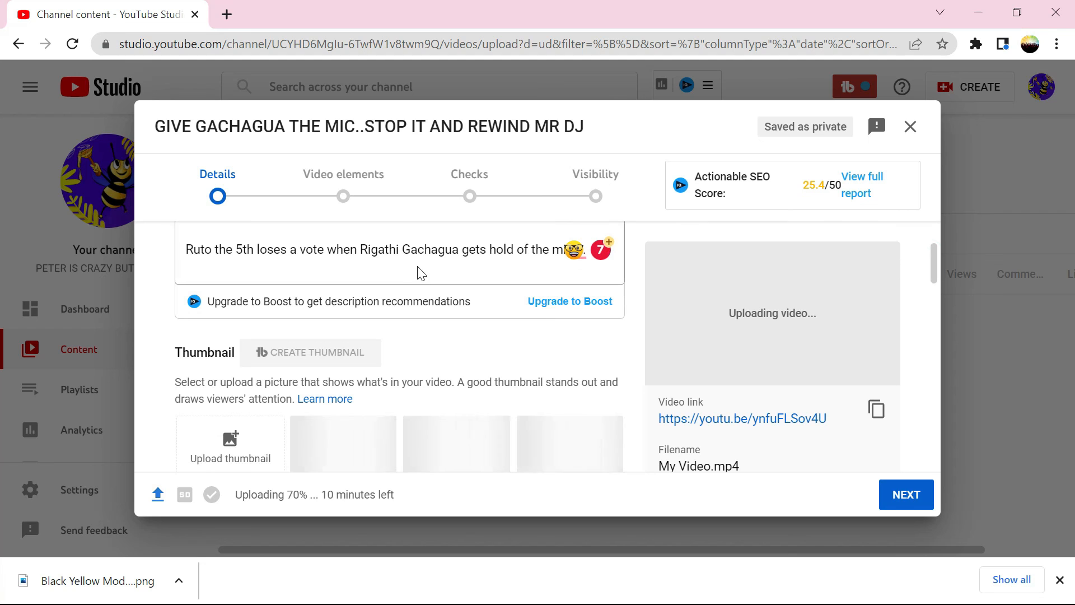
pyautogui.click(237, 444)
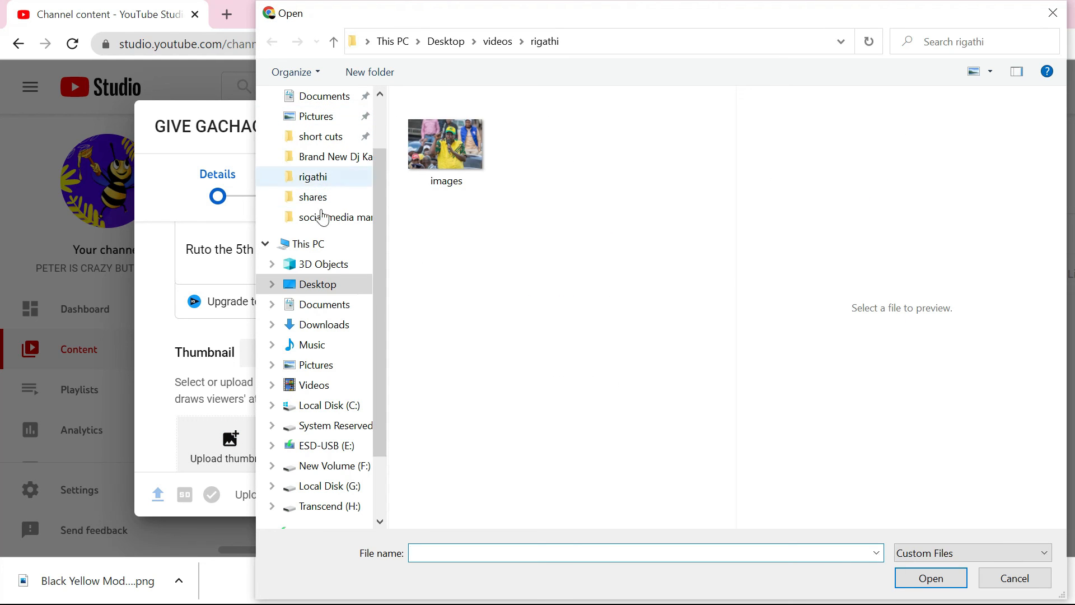
pyautogui.click(310, 326)
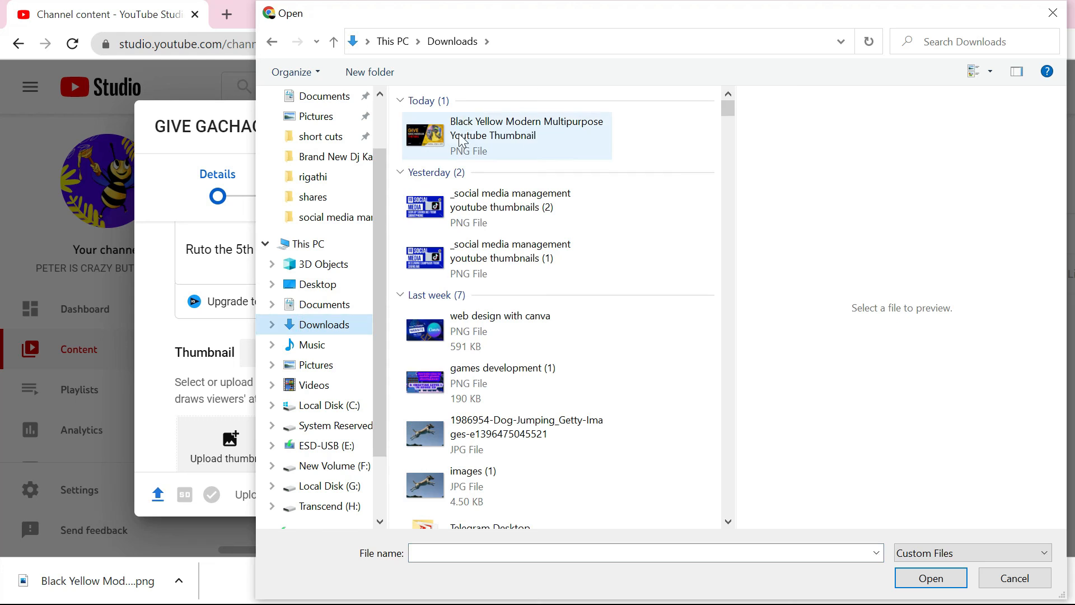
pyautogui.click(459, 140)
pyautogui.doubleClick(459, 140)
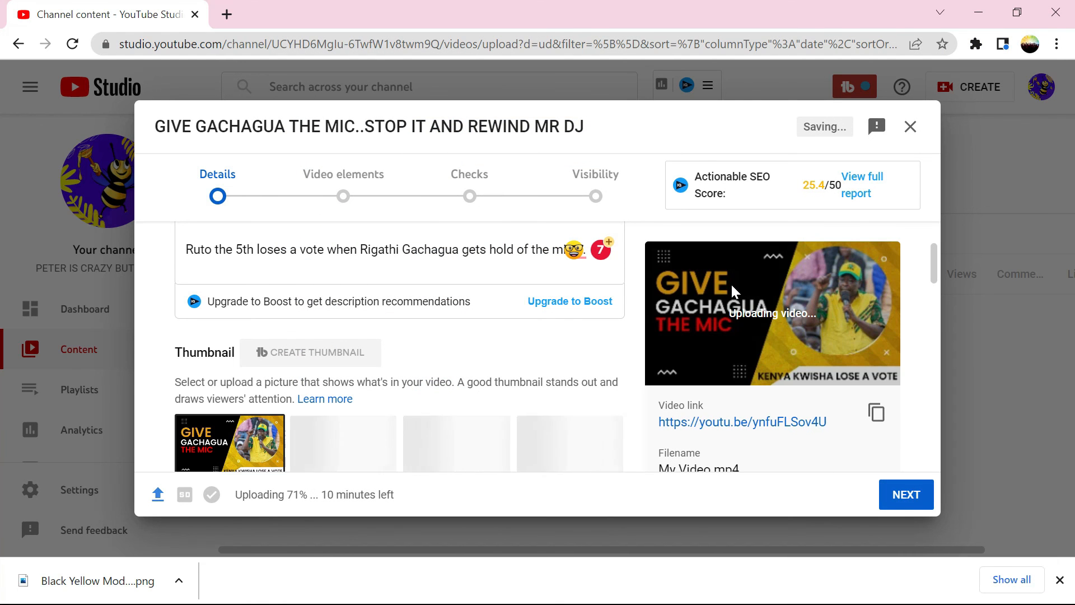
# Continue through the video elements stage, check the copyright result, and proceed to the visibility settings.
pyautogui.moveTo(933, 258); pyautogui.dragTo(940, 351)
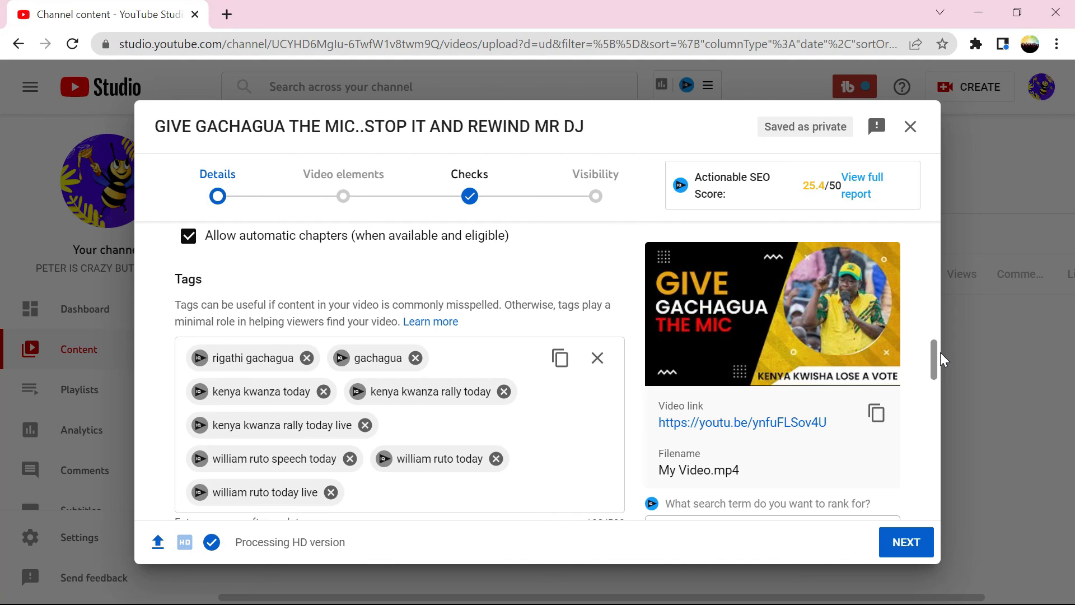
pyautogui.moveTo(877, 339)
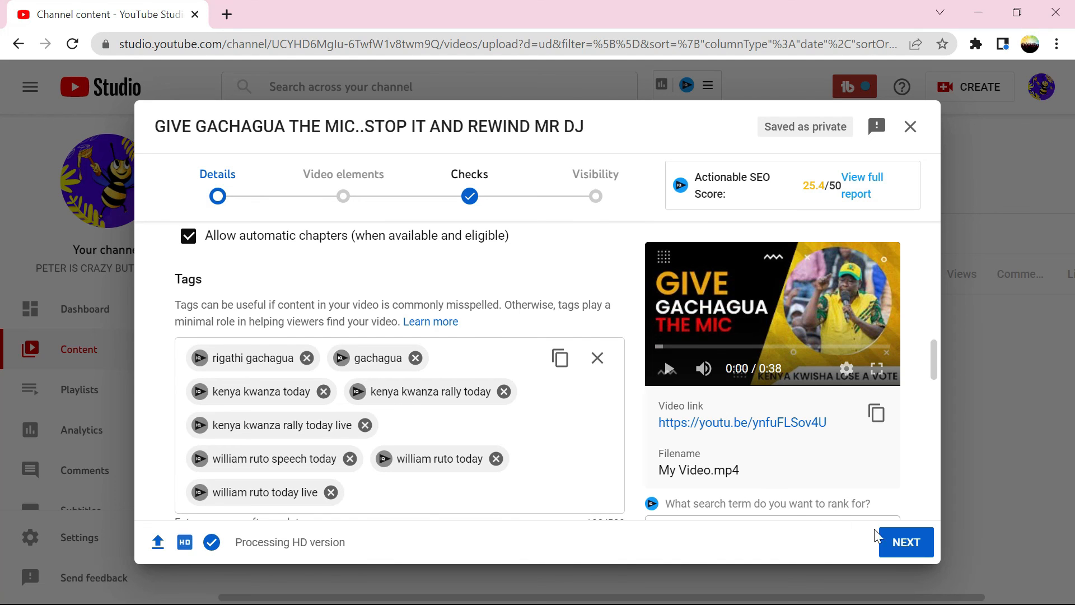
pyautogui.click(896, 542)
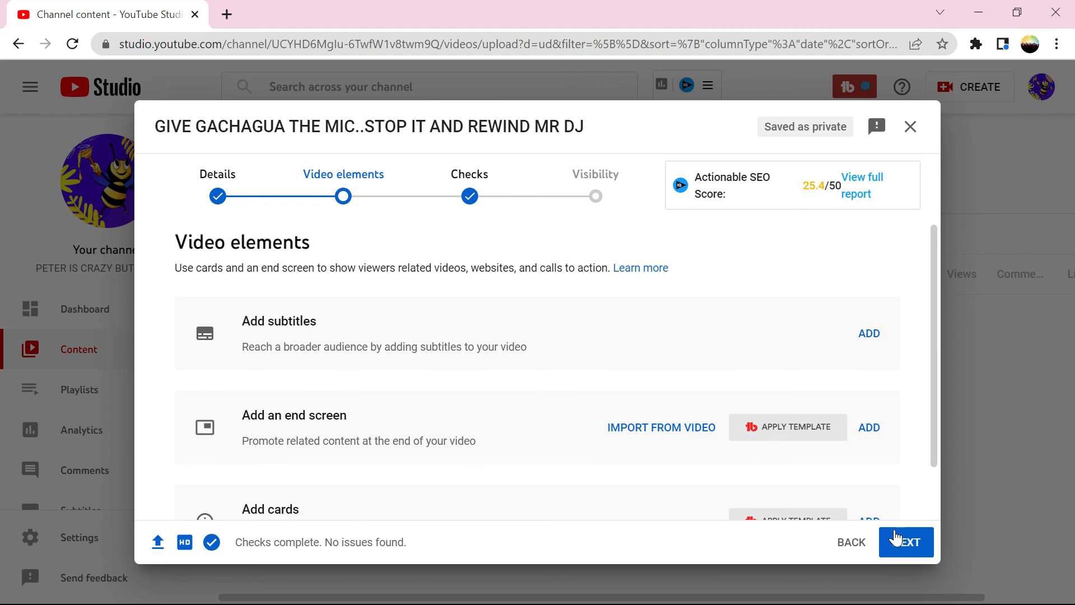
pyautogui.click(904, 546)
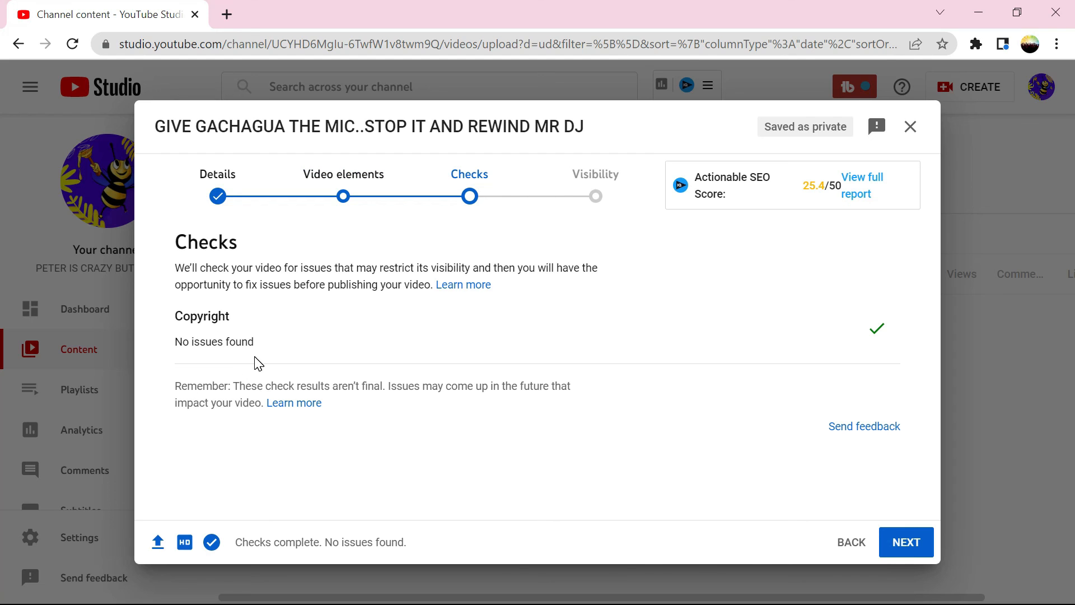
pyautogui.moveTo(267, 344); pyautogui.dragTo(175, 342)
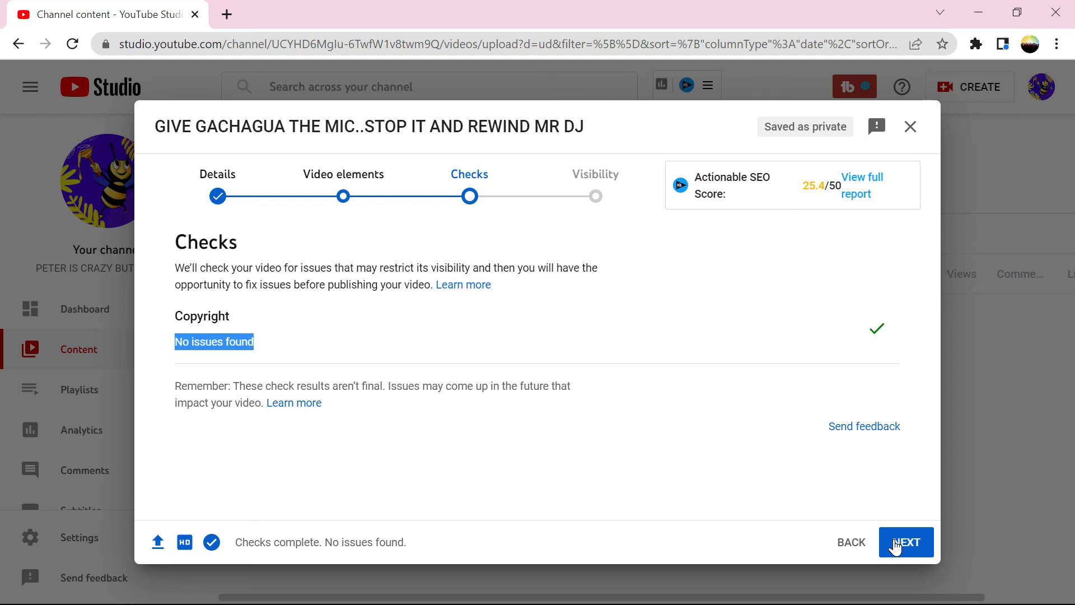
pyautogui.click(895, 544)
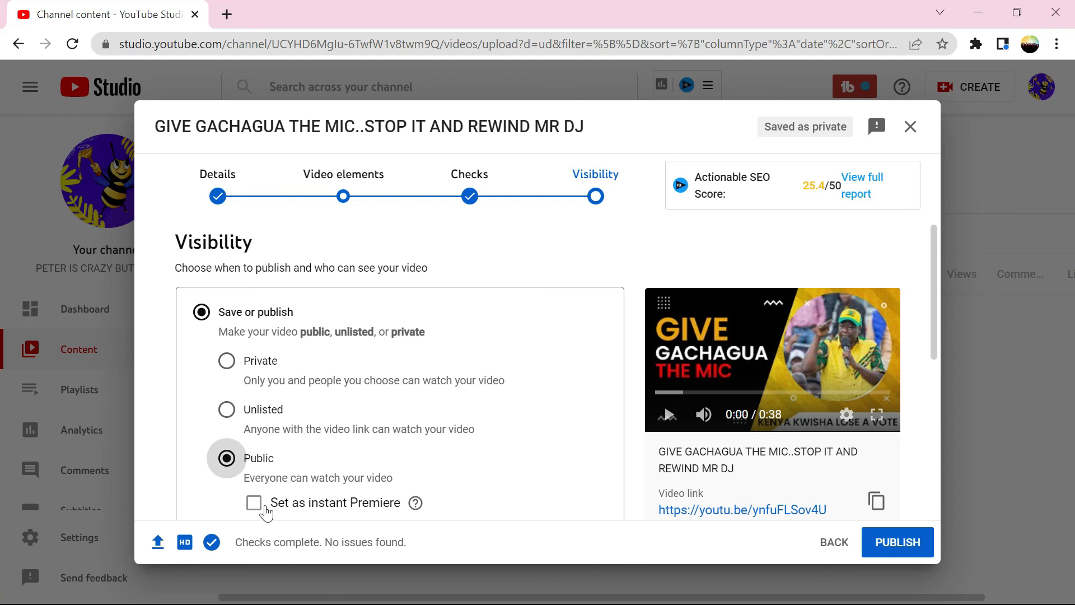
# Review the visibility options and pre-publish notes, and publish the video with Public visibility.
pyautogui.moveTo(934, 314); pyautogui.dragTo(927, 405)
pyautogui.scroll(-2, 927, 405)
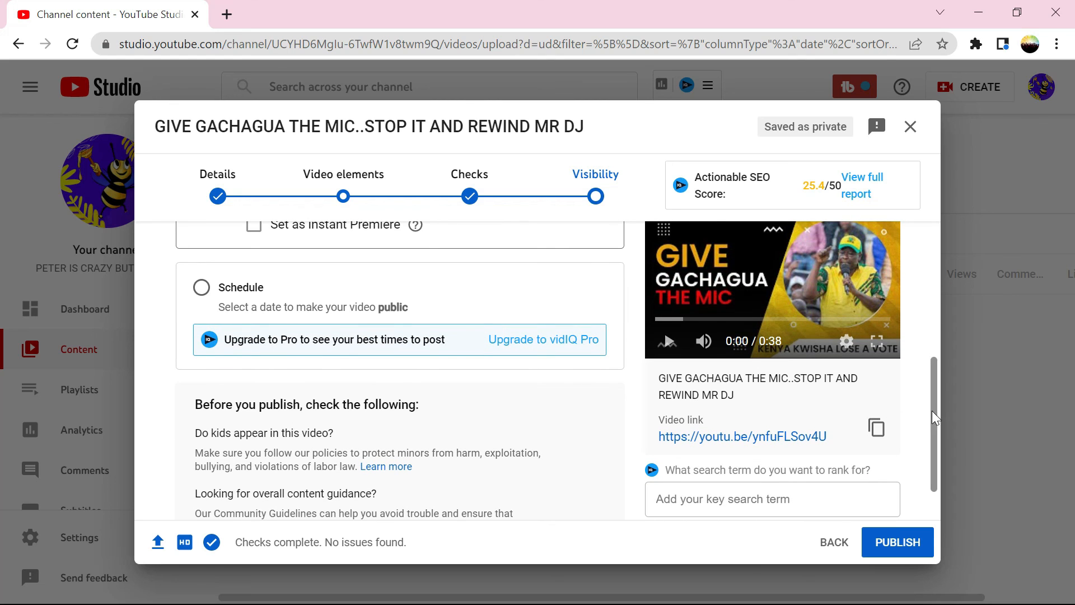
pyautogui.scroll(-1, 933, 417)
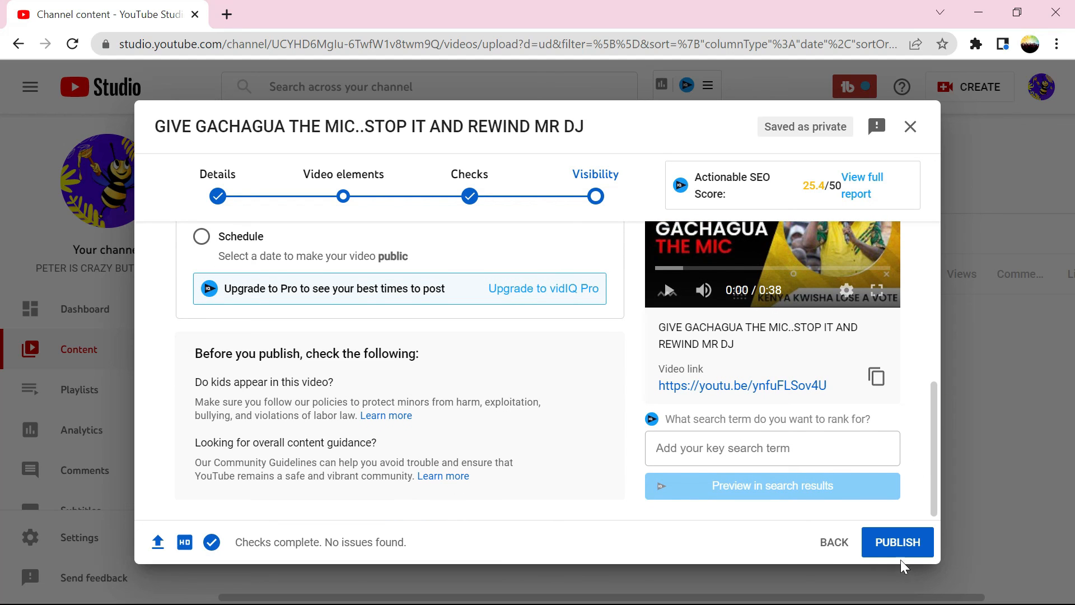
pyautogui.click(898, 545)
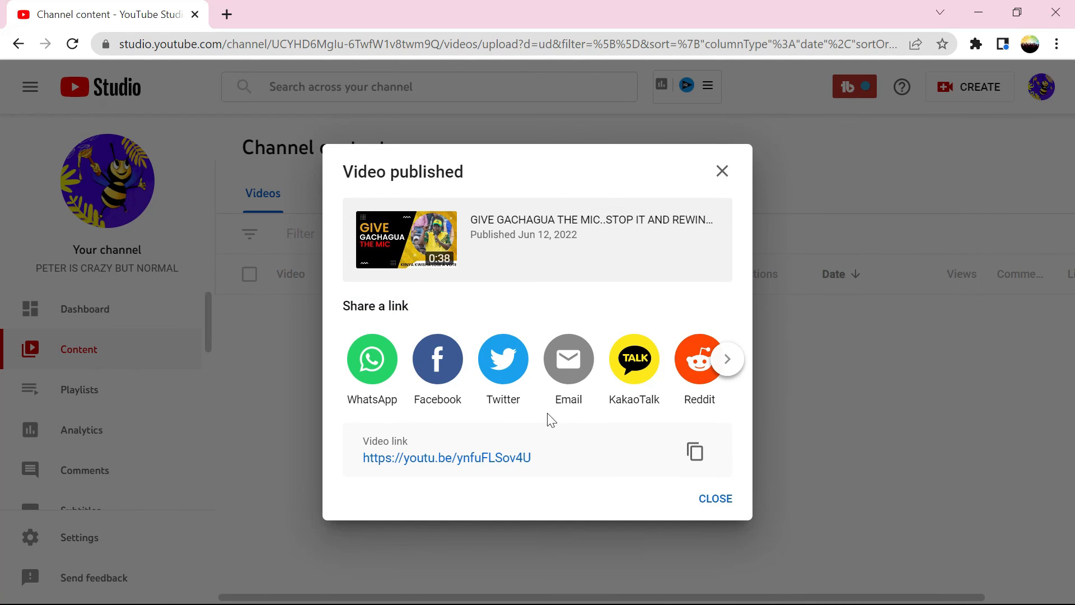
# Close the publishing confirmation and open the newly published video on YouTube from the channel content list.
pyautogui.click(726, 504)
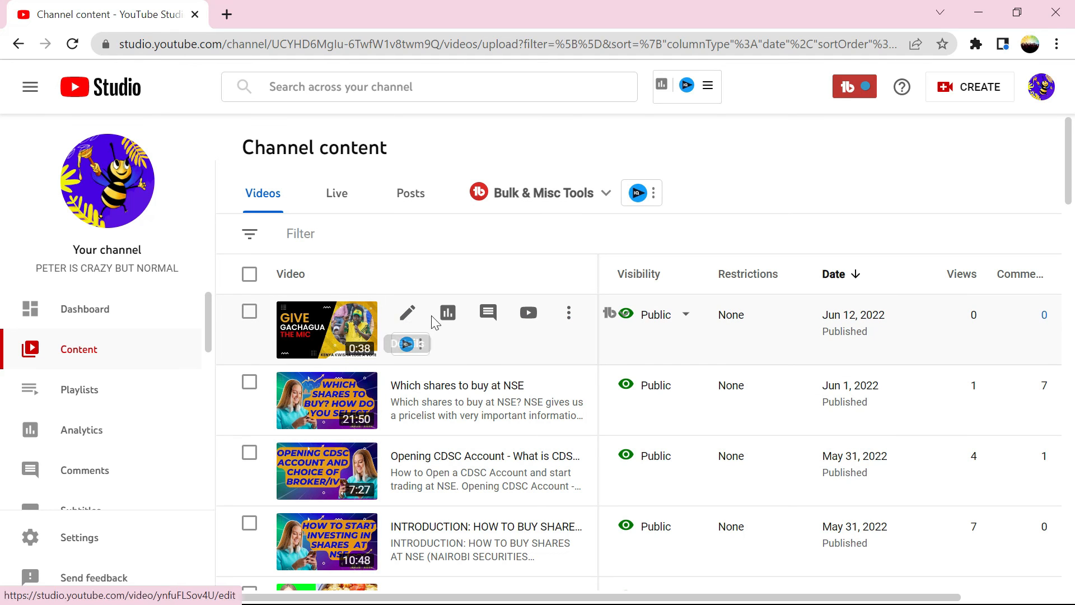
pyautogui.click(529, 314)
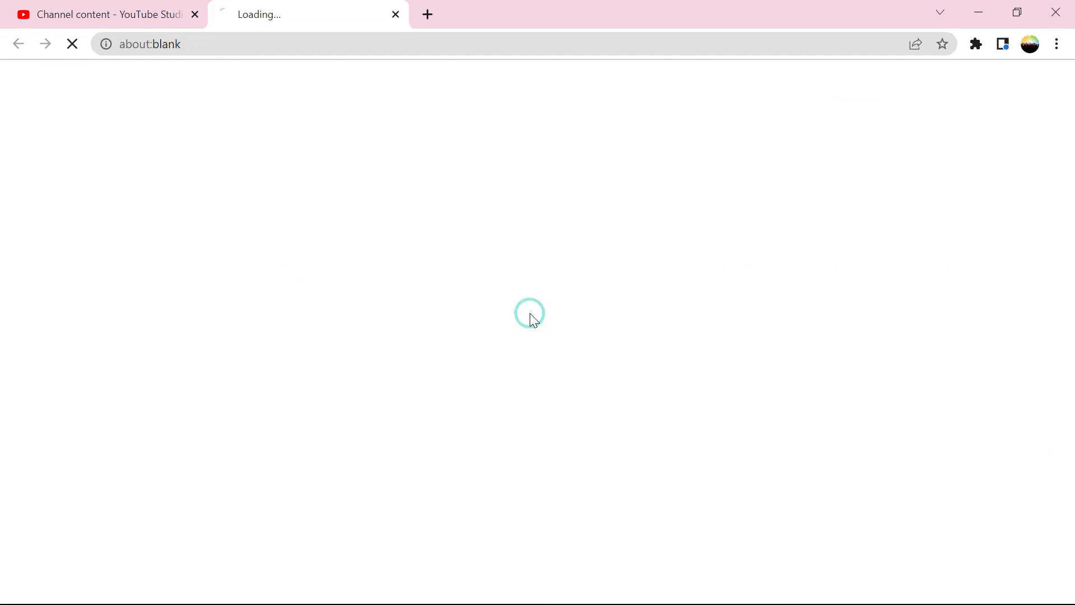